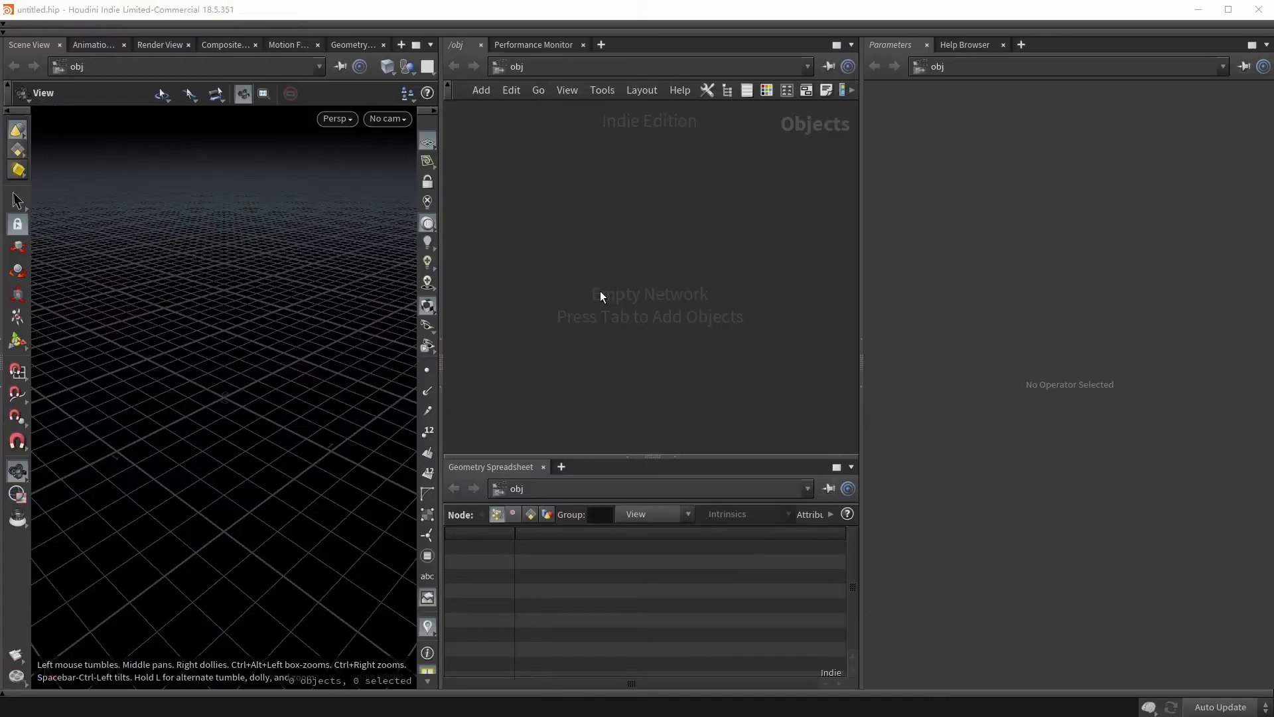
- Create a Geometry object, geo1, in the object network and go inside it
key("alt+Tab")
key("Tab")
type("geo")
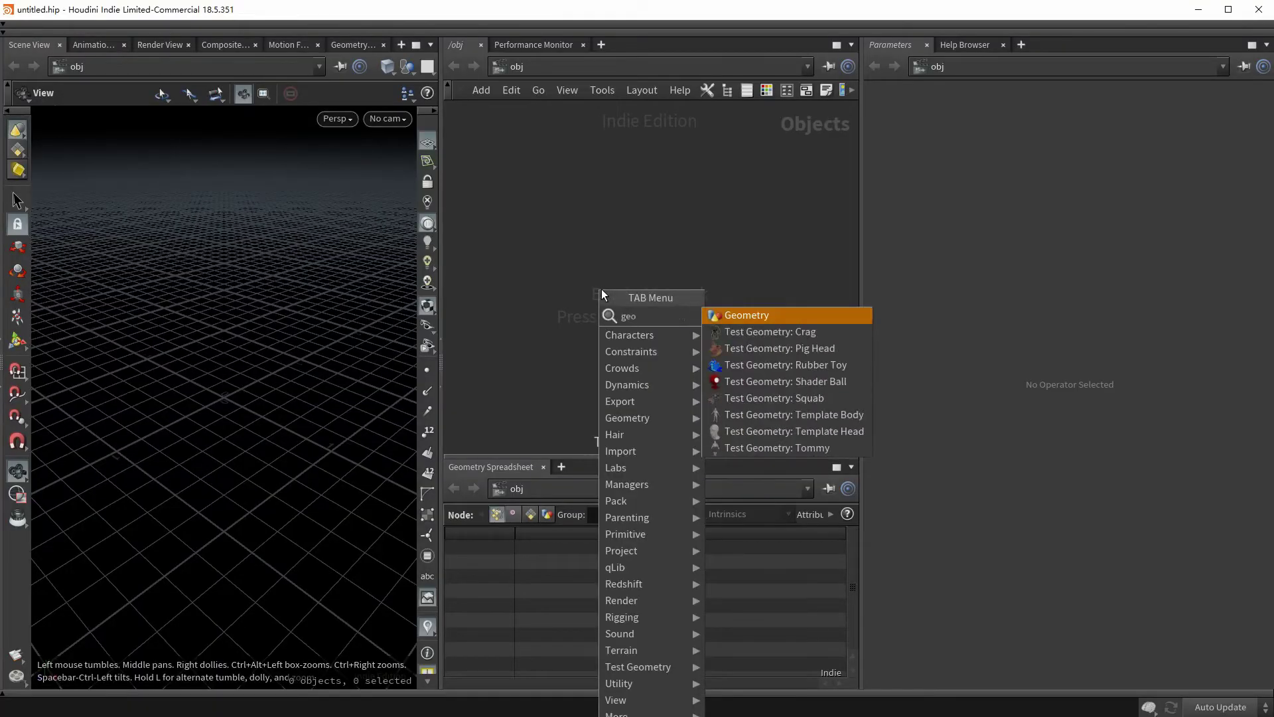
key("Return")
left_click(615, 249)
double_click(627, 253)
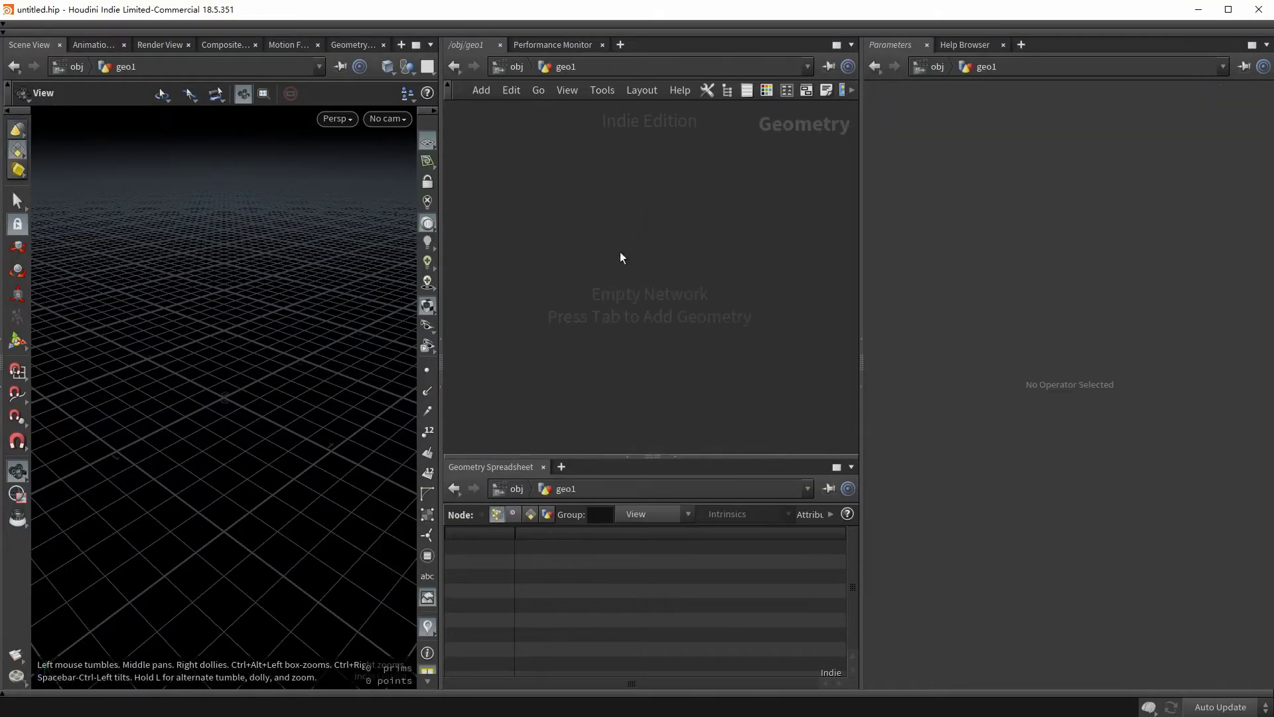
- Add a Font node inside geo1 using the Segoe UI Black Regular font
key("Tab")
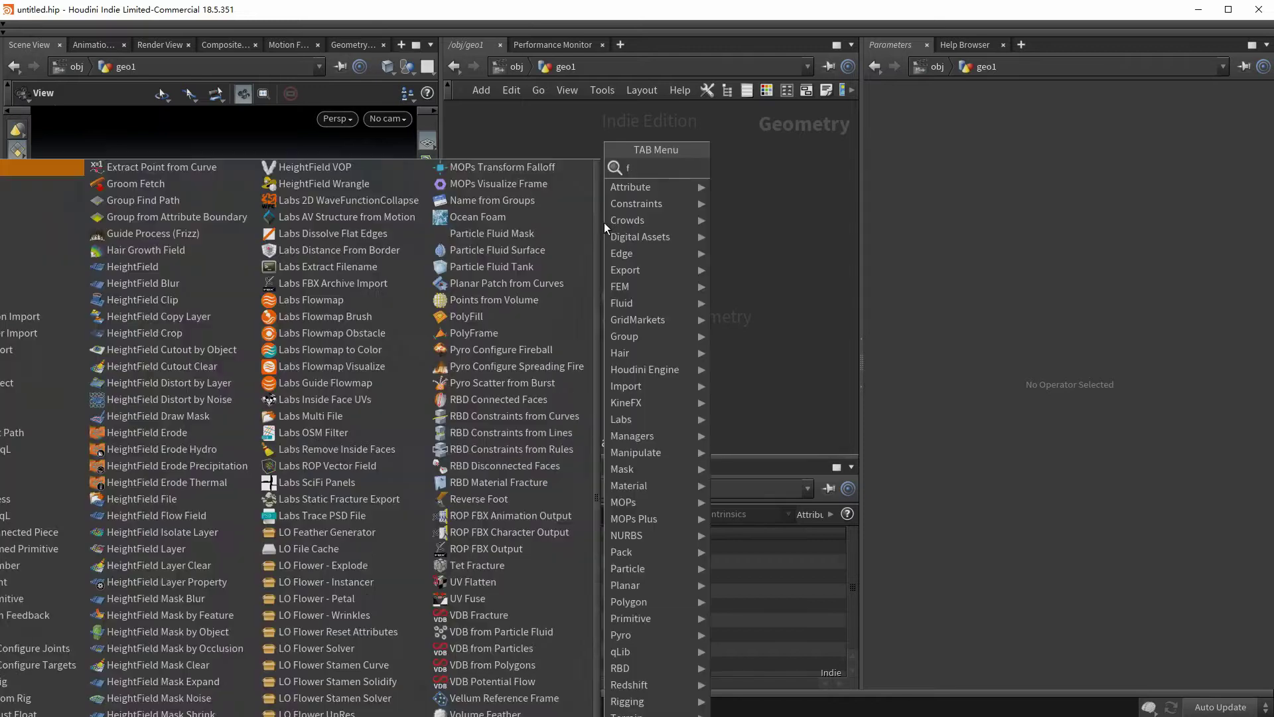
type("font")
key("Return")
left_click(604, 222)
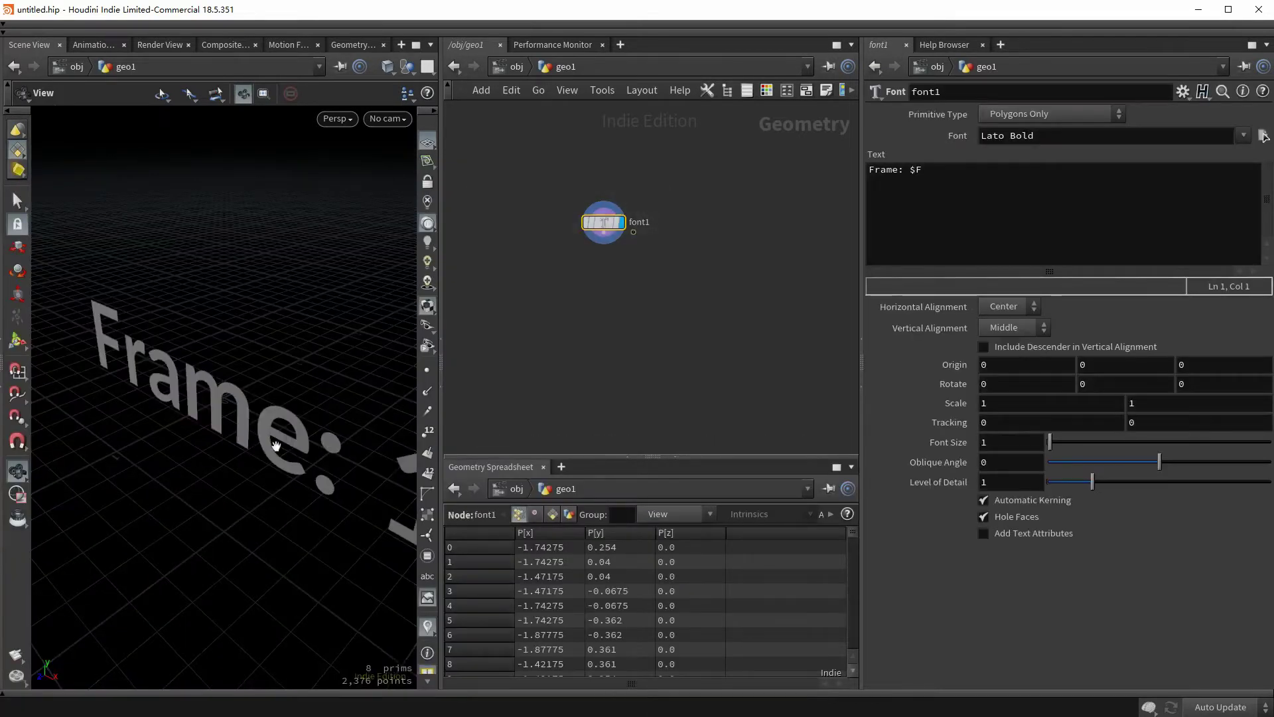
left_click_drag(276, 444, 312, 425)
type("Segoe UI Black Regular")
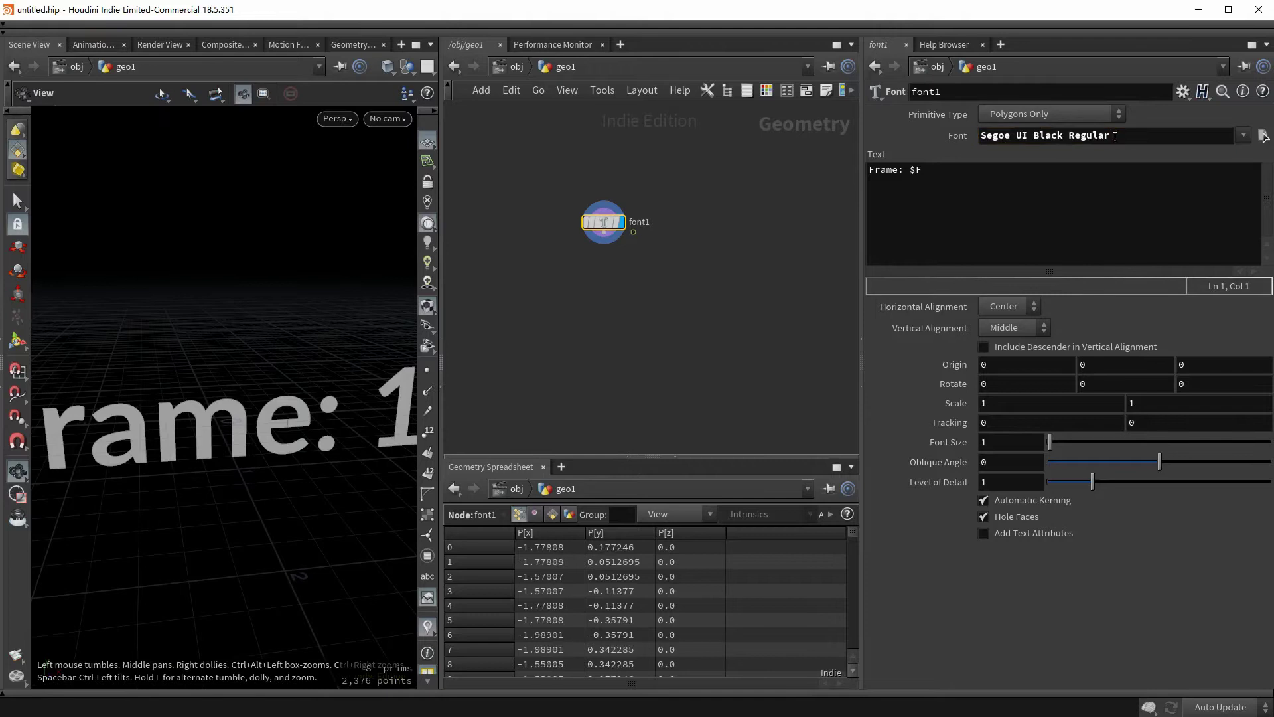
left_click_drag(146, 454, 328, 461)
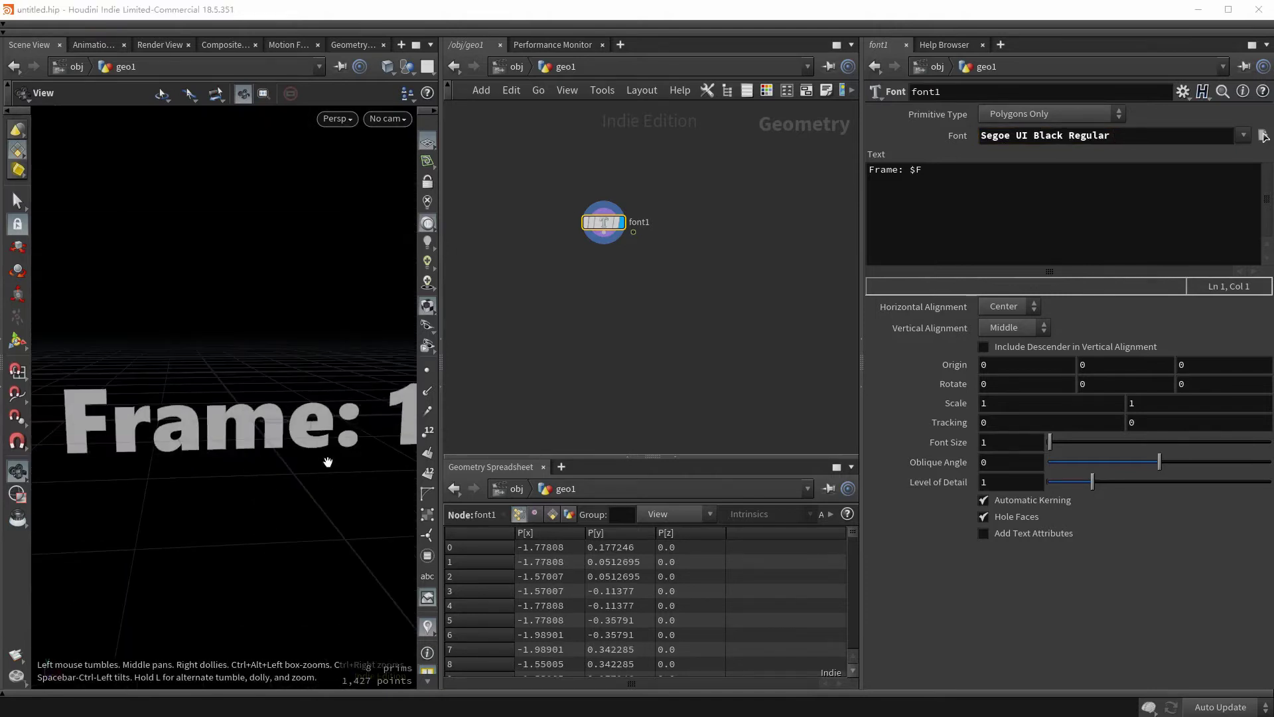
- Change the font text to 'A' and rotate it -90 on X so it lies flat
triple_click(892, 170)
type("A")
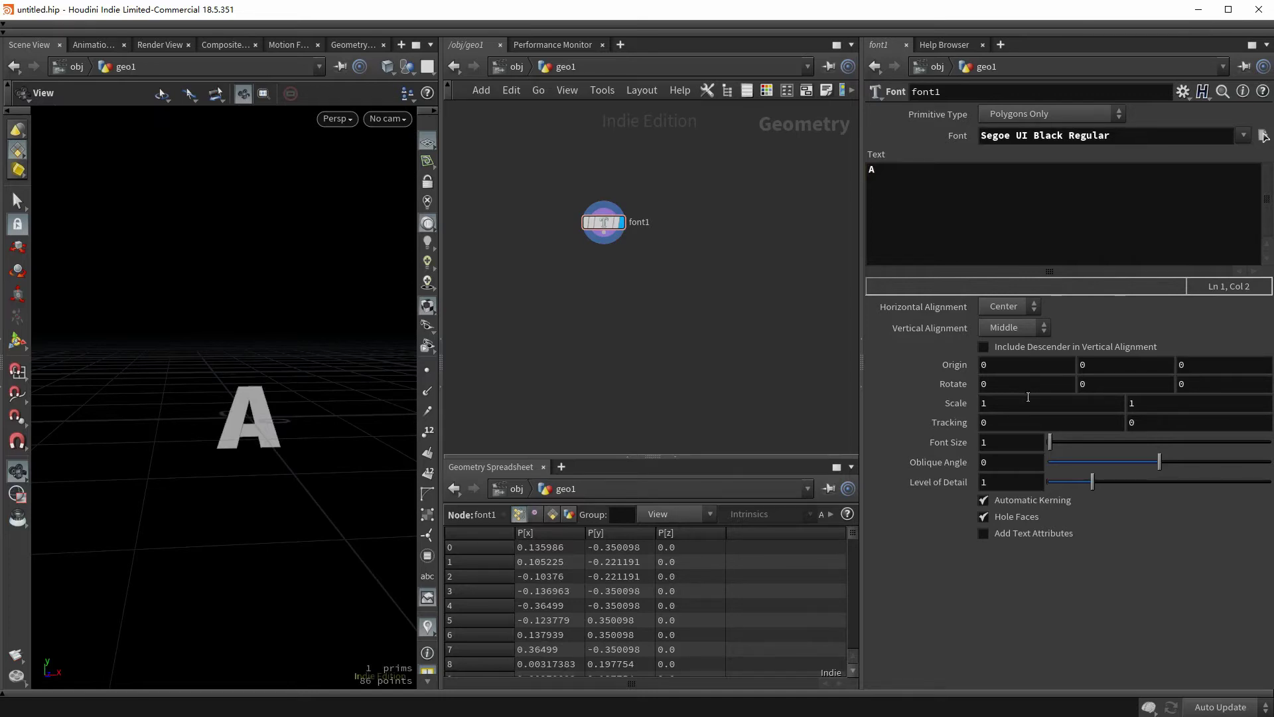
middle_click_drag(1027, 397, 903, 327)
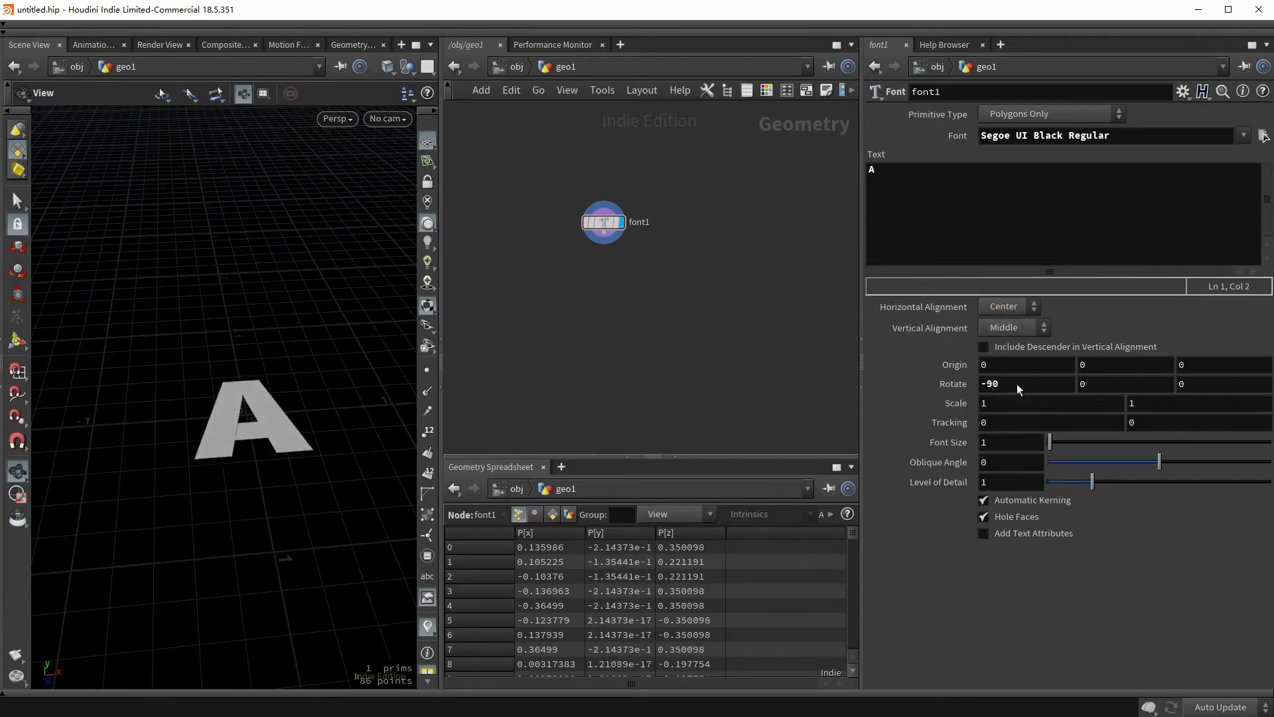
left_click_drag(253, 392, 256, 451)
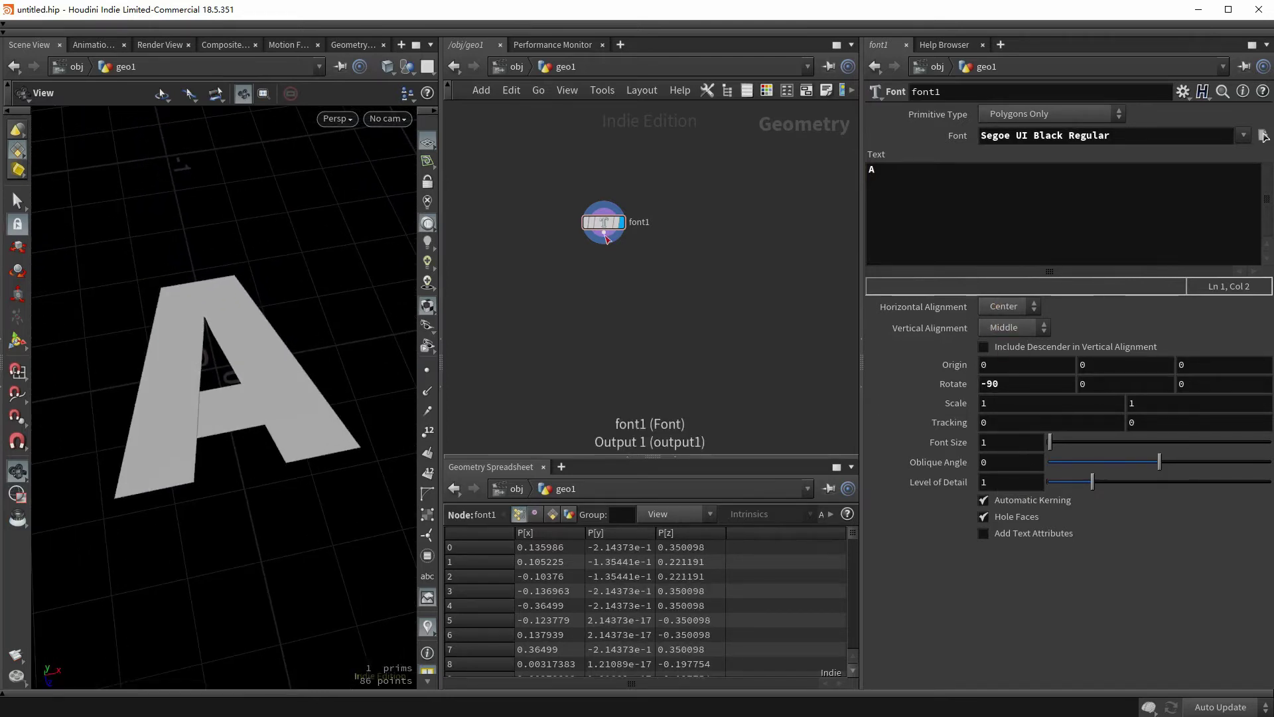
- Extrude the letter with a PolyExtrude of distance 0.2 and Output Back enabled
key("Tab")
type("extrude")
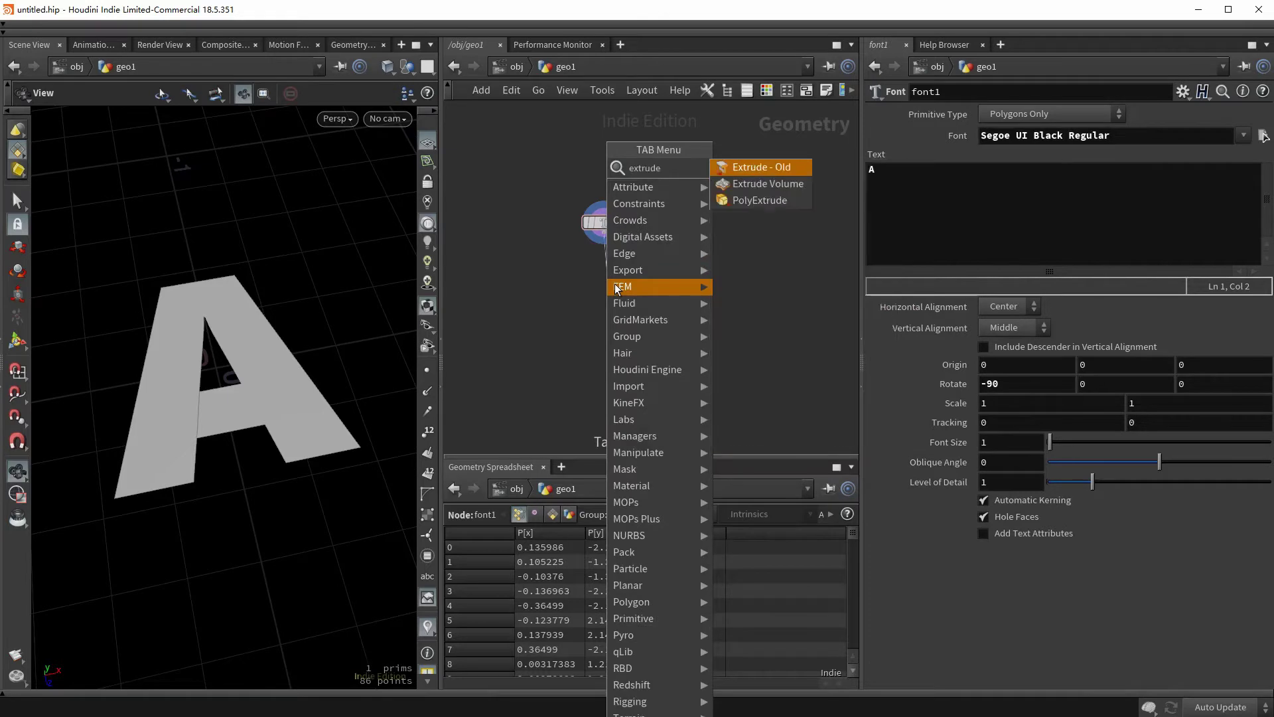
key("Down")
key("Down")
key("Return")
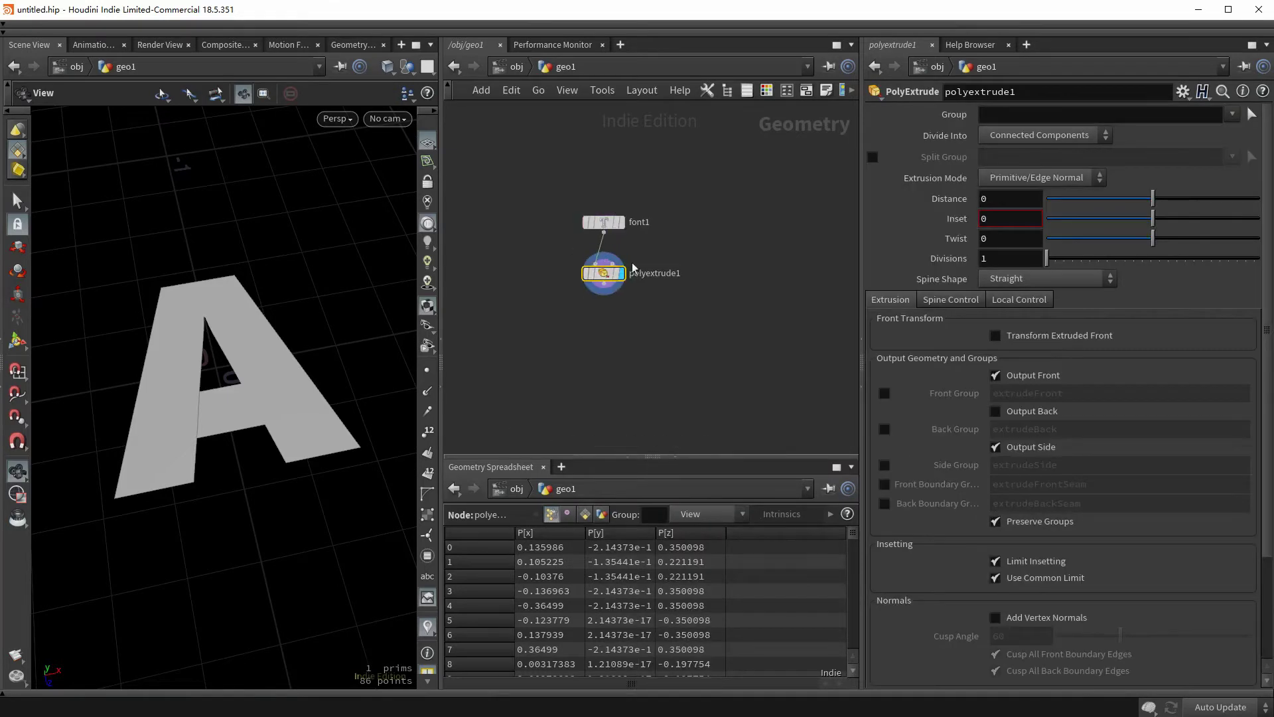
type("2")
key("Return")
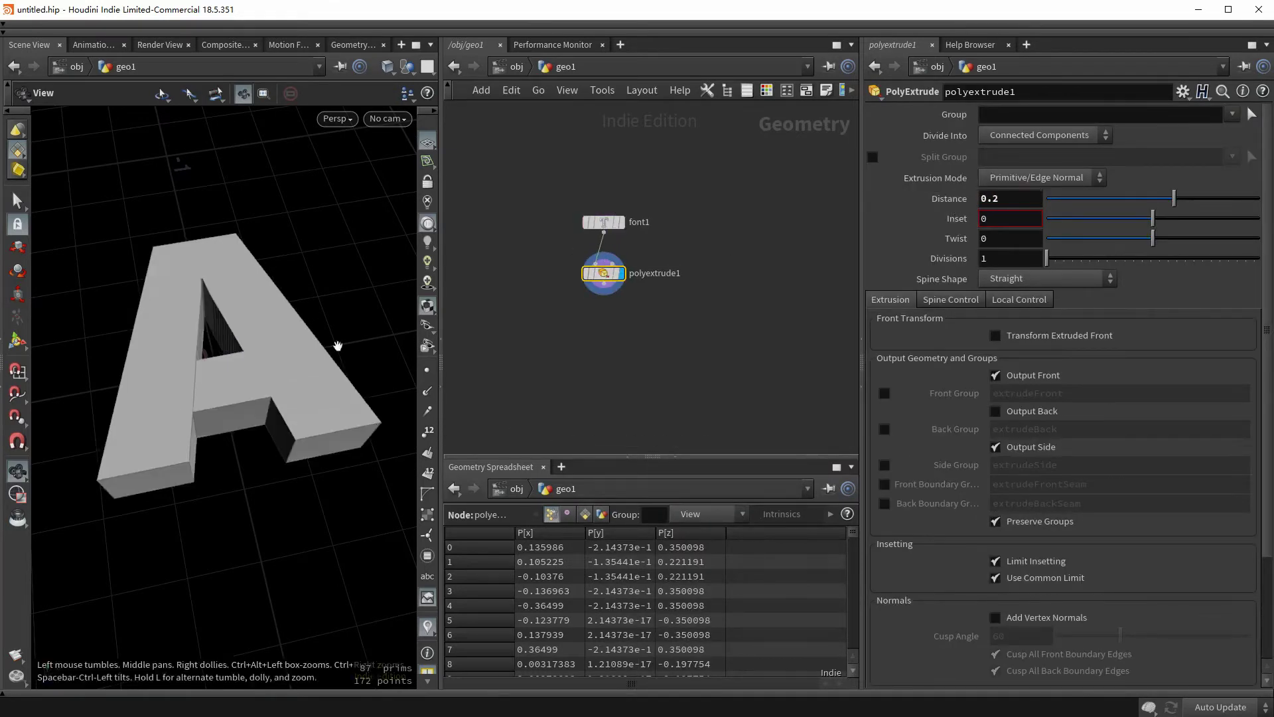
left_click_drag(336, 341, 240, 513)
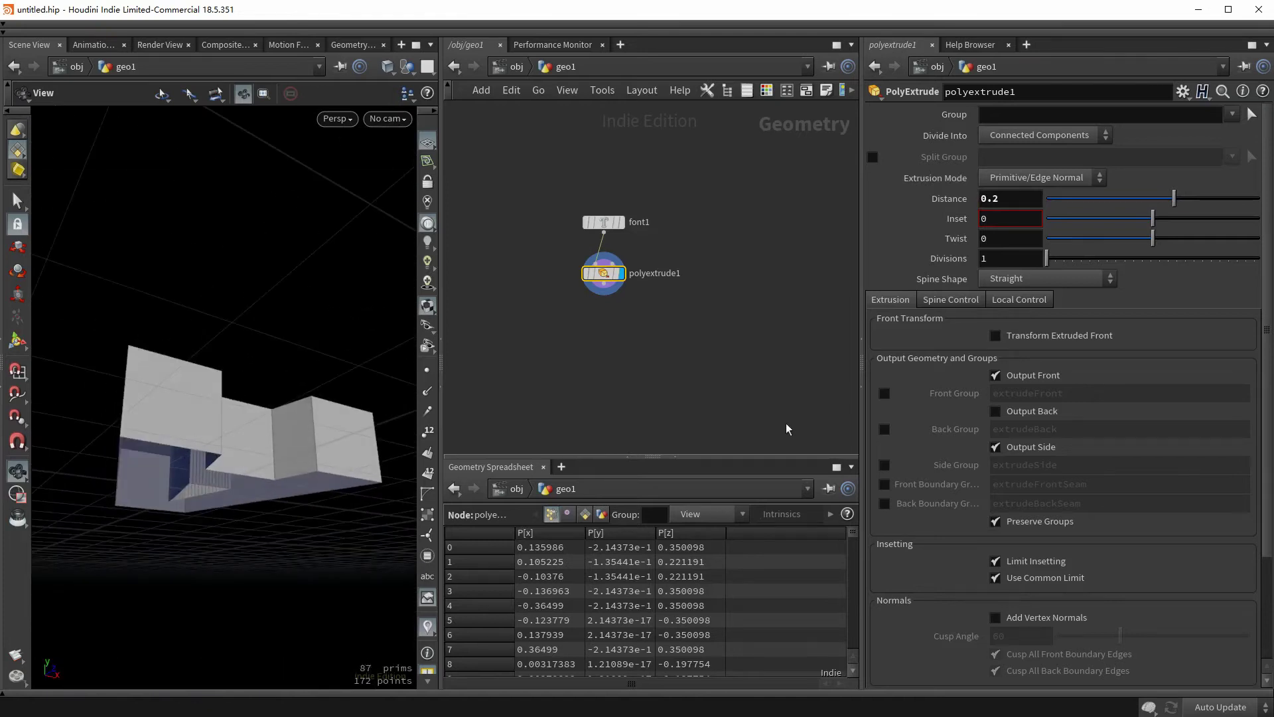
left_click(1037, 412)
left_click_drag(276, 406, 258, 458)
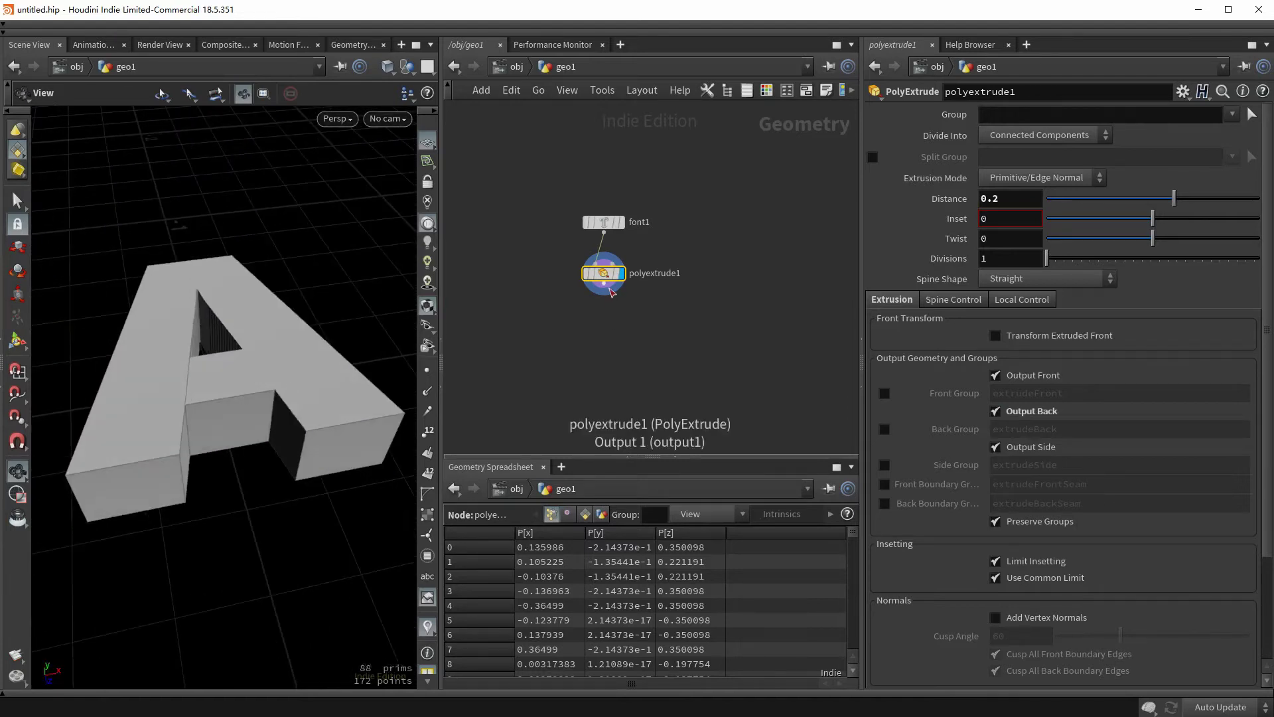
- Voxelize the extruded letter with VDB from Polygons at a 0.01 voxel size
left_click(616, 300)
left_click(606, 311)
type("vdbfrompo")
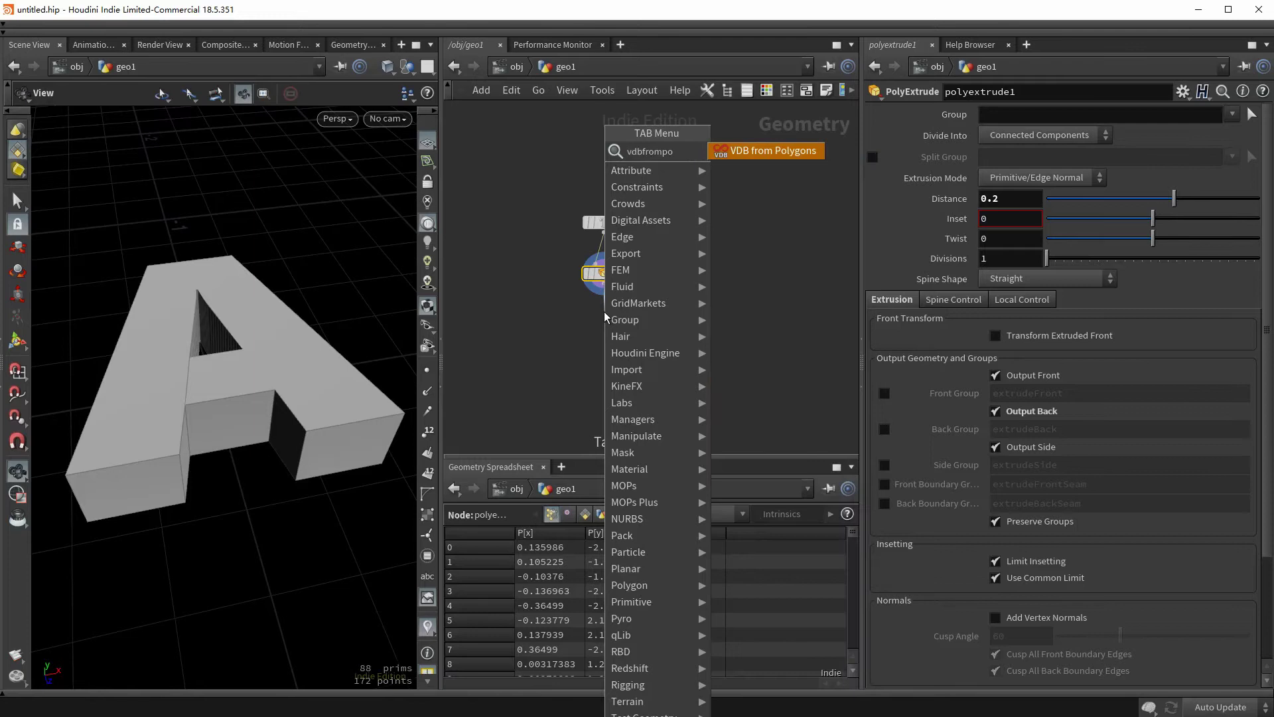
key("Return")
left_click(606, 314)
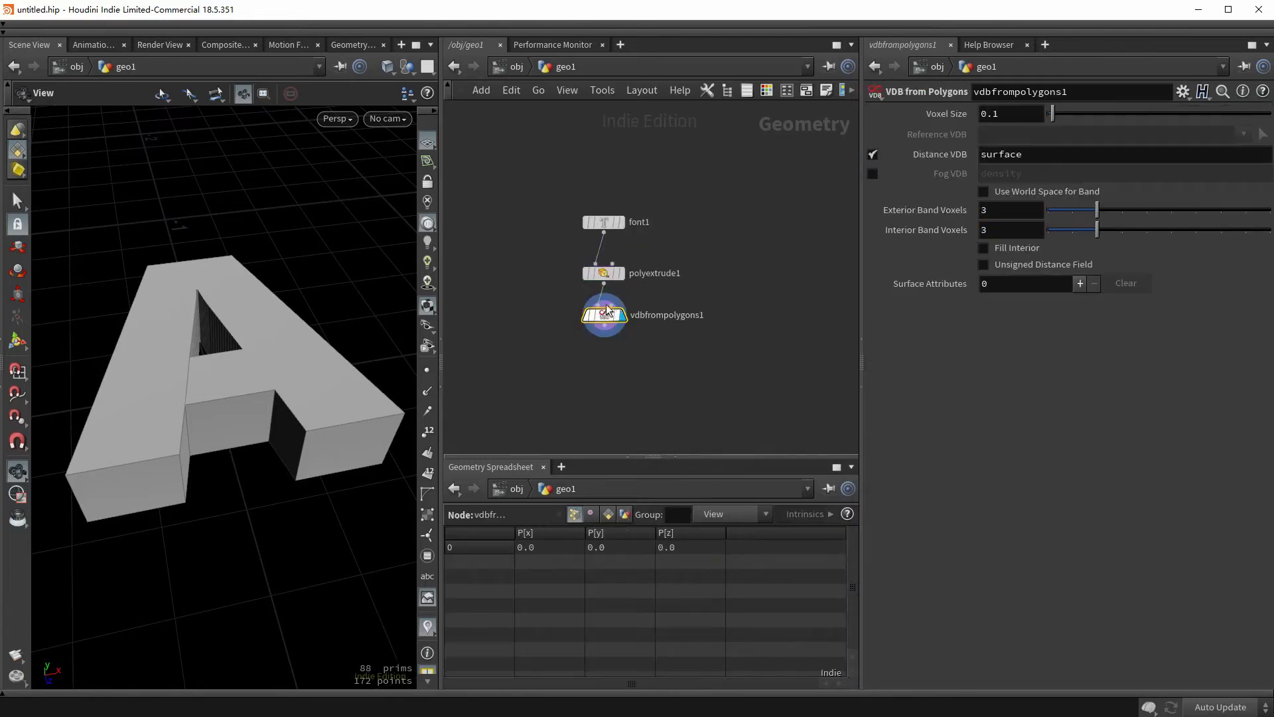
left_click_drag(191, 369, 296, 380)
left_click_drag(217, 414, 259, 398)
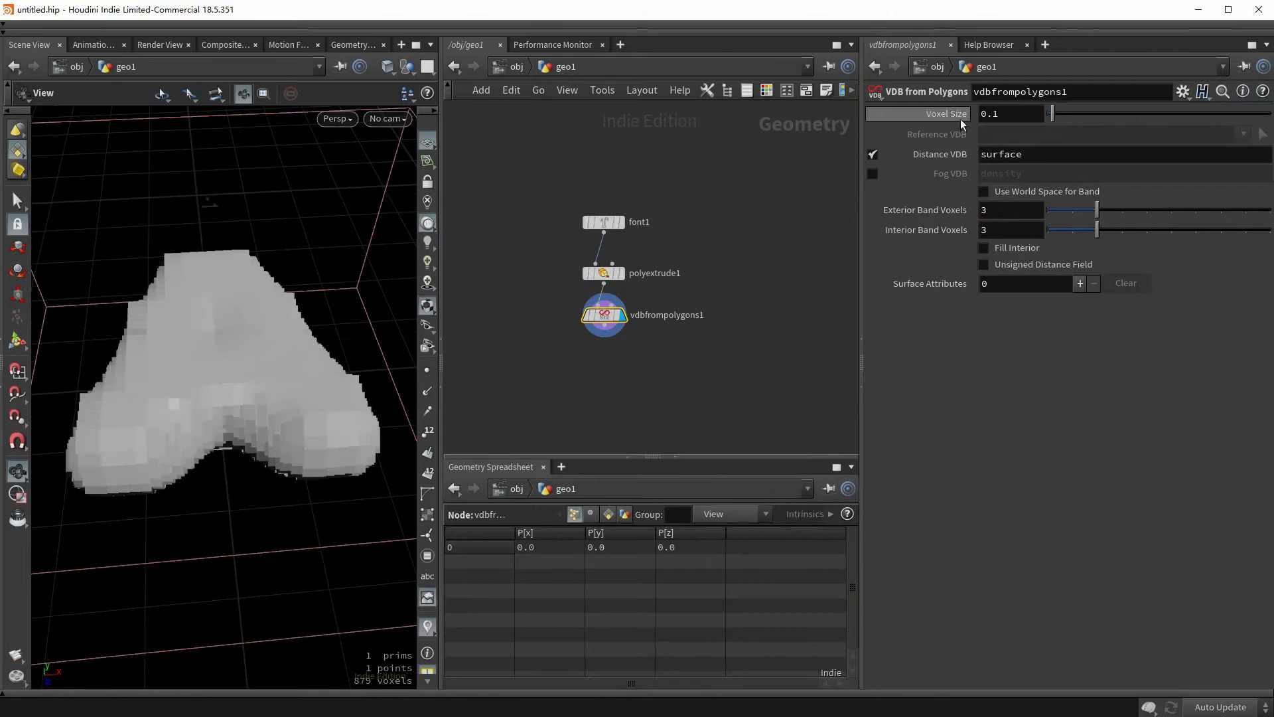
left_click(1010, 117)
key("BackSpace")
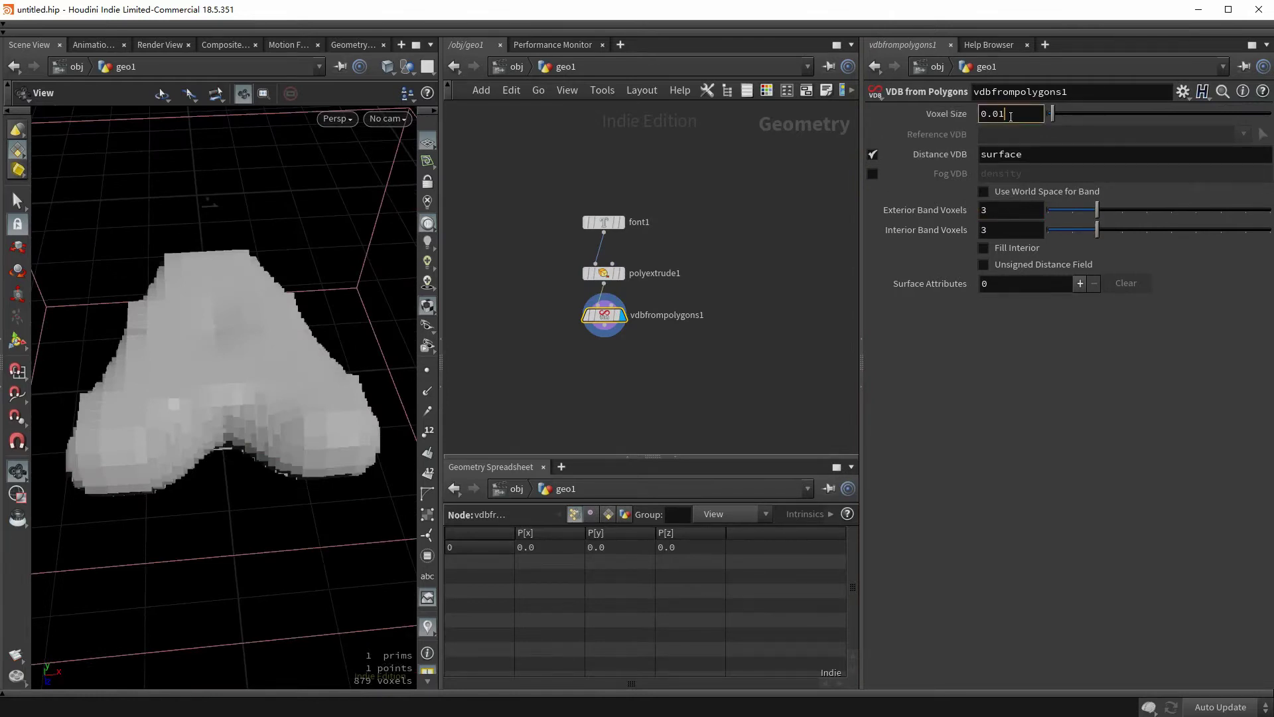
type("01")
key("Return")
left_click_drag(330, 344, 286, 385)
- Smooth the VDB with a VDB Smooth SDF using filter radius 3 and 7 iterations
left_click(604, 334)
key("Tab")
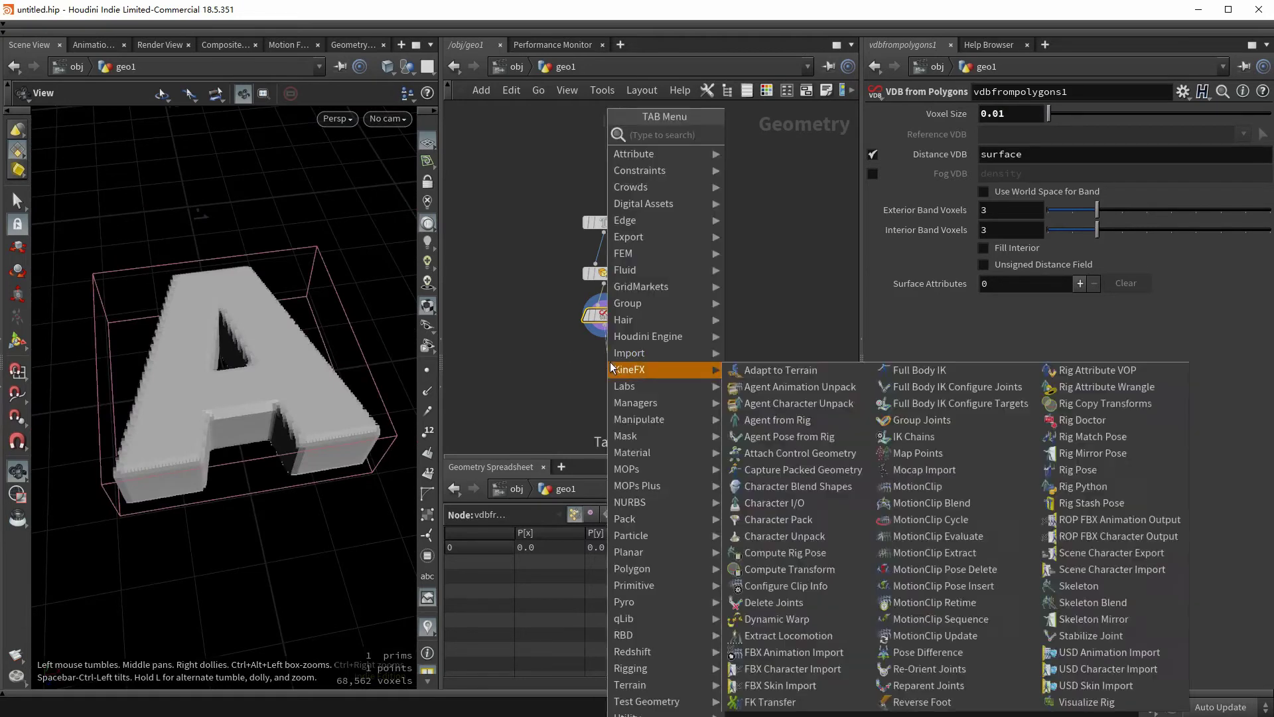
type("vdb smooth")
key("Down")
key("Return")
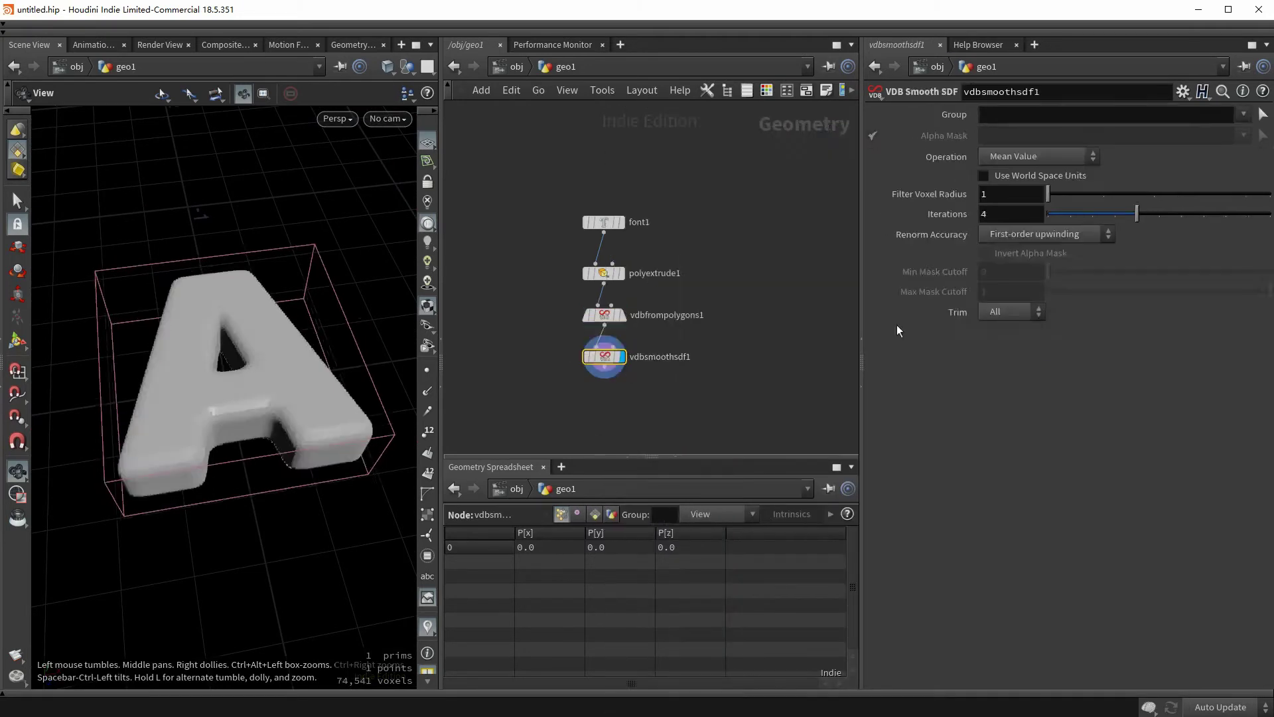
left_click_drag(1048, 194, 1160, 191)
left_click(992, 214)
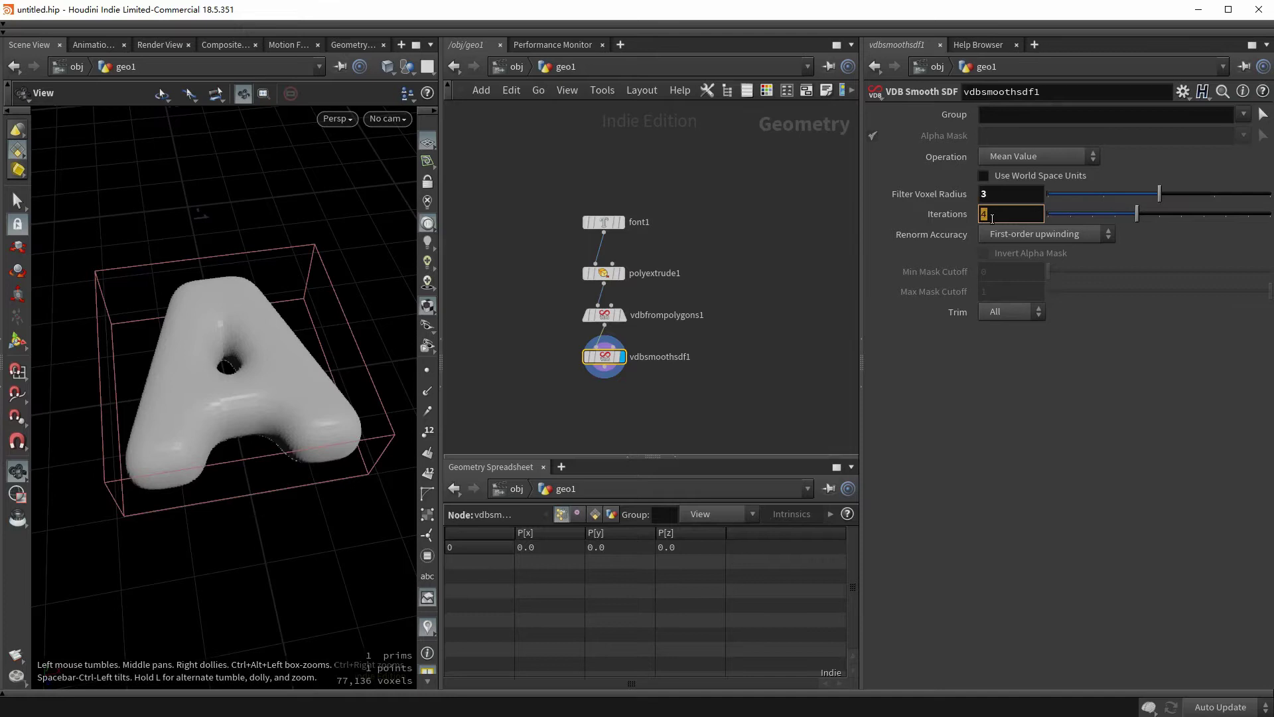
type("7")
key("Return")
middle_click_drag(653, 404, 631, 337)
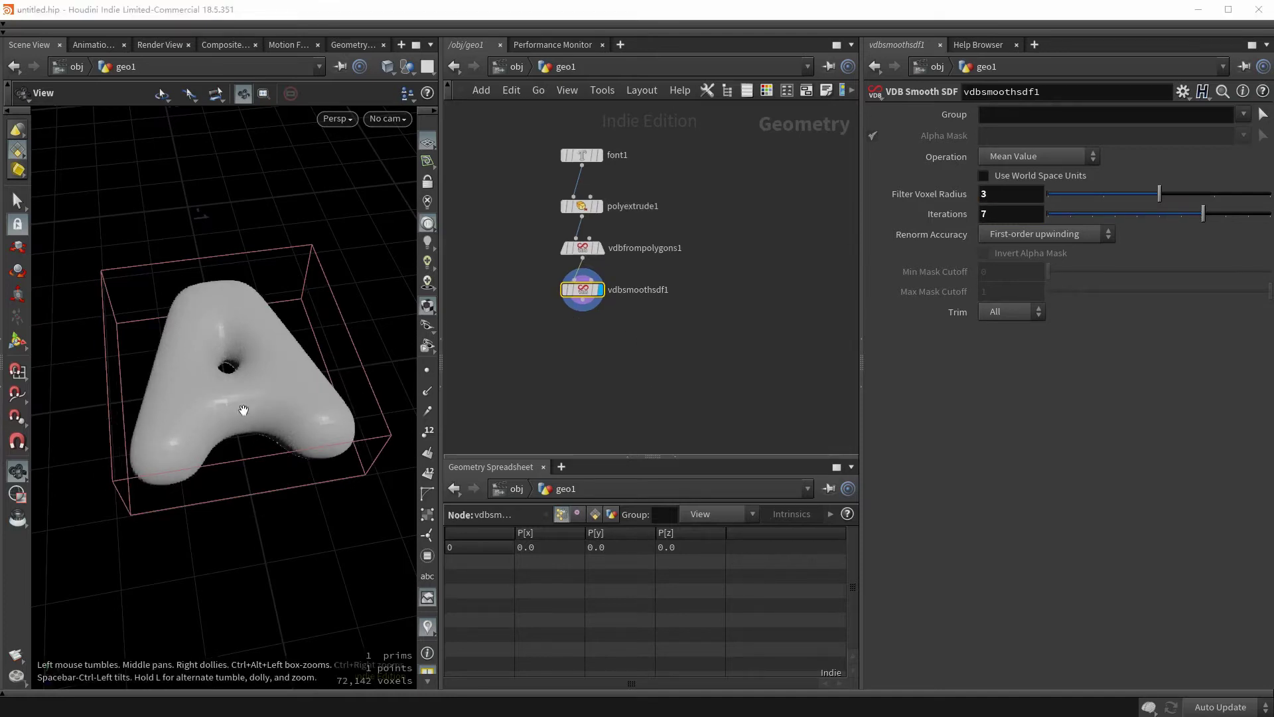
left_click_drag(243, 410, 250, 364)
left_click(596, 206)
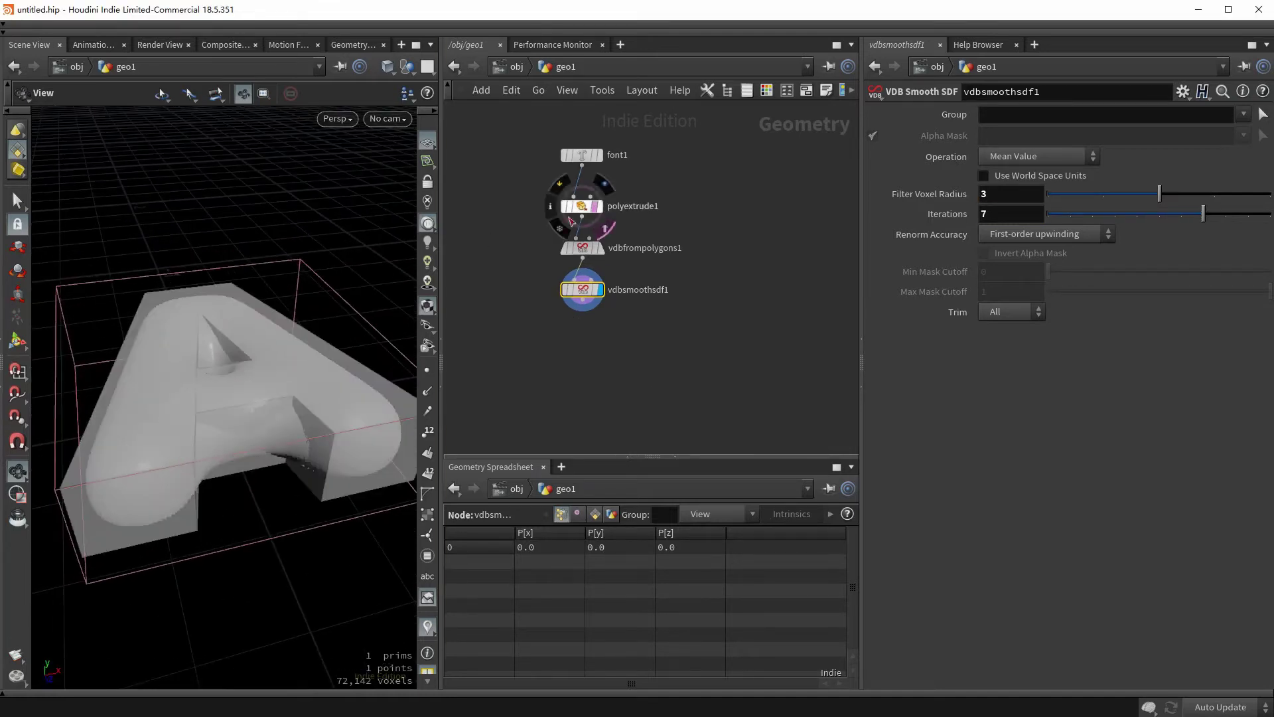
left_click_drag(186, 398, 358, 388)
left_click(596, 206)
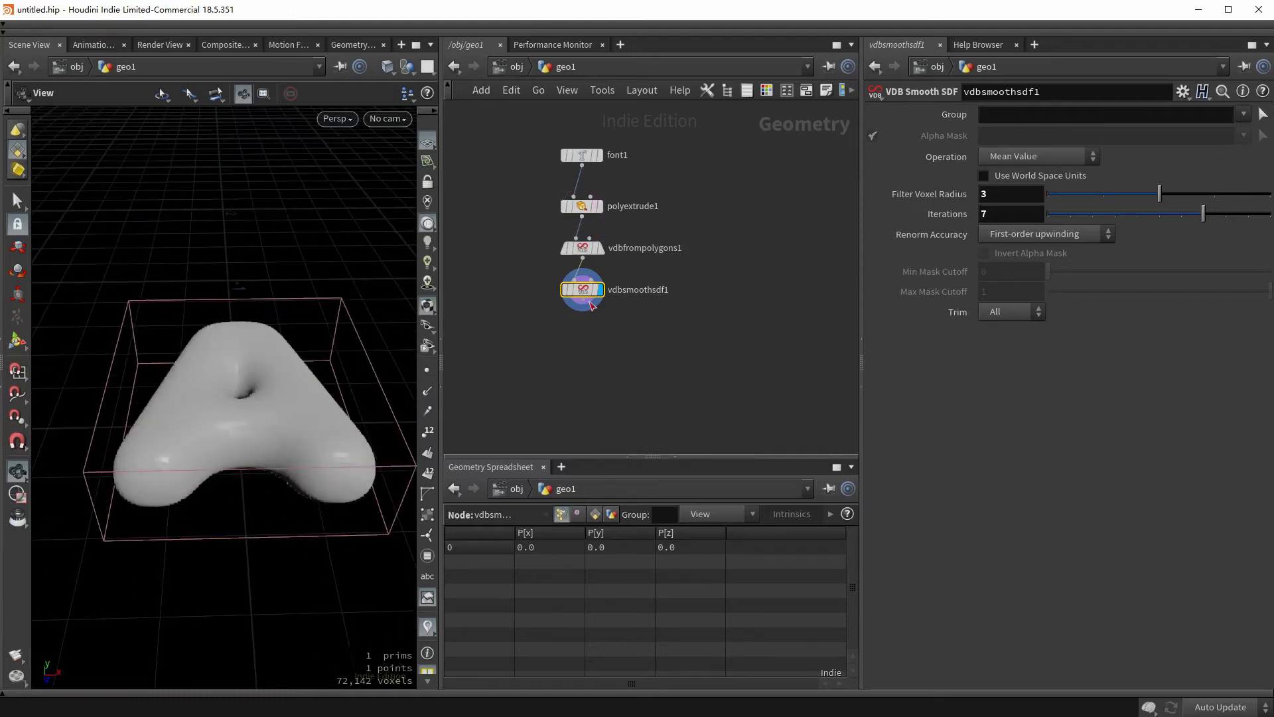
- Add a VDB Reshape SDF, then a Convert VDB node set to convert to Polygons
key("Tab")
type("vdb res")
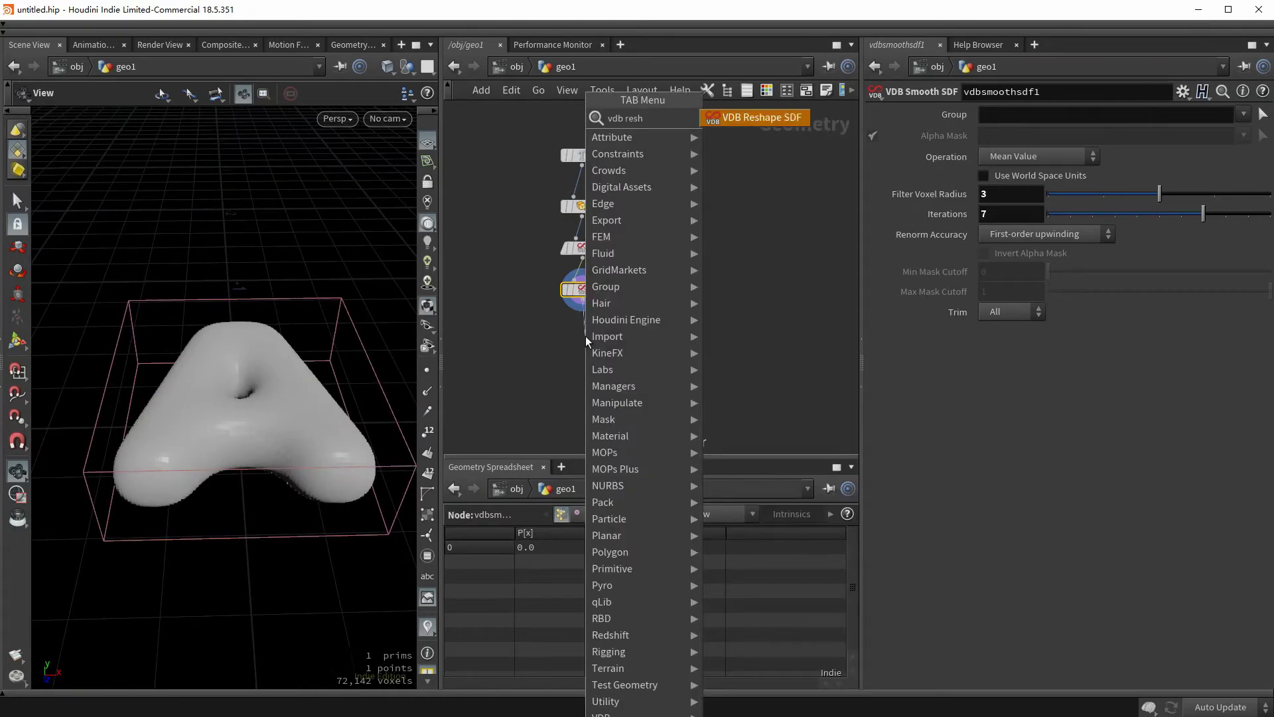
key("Return")
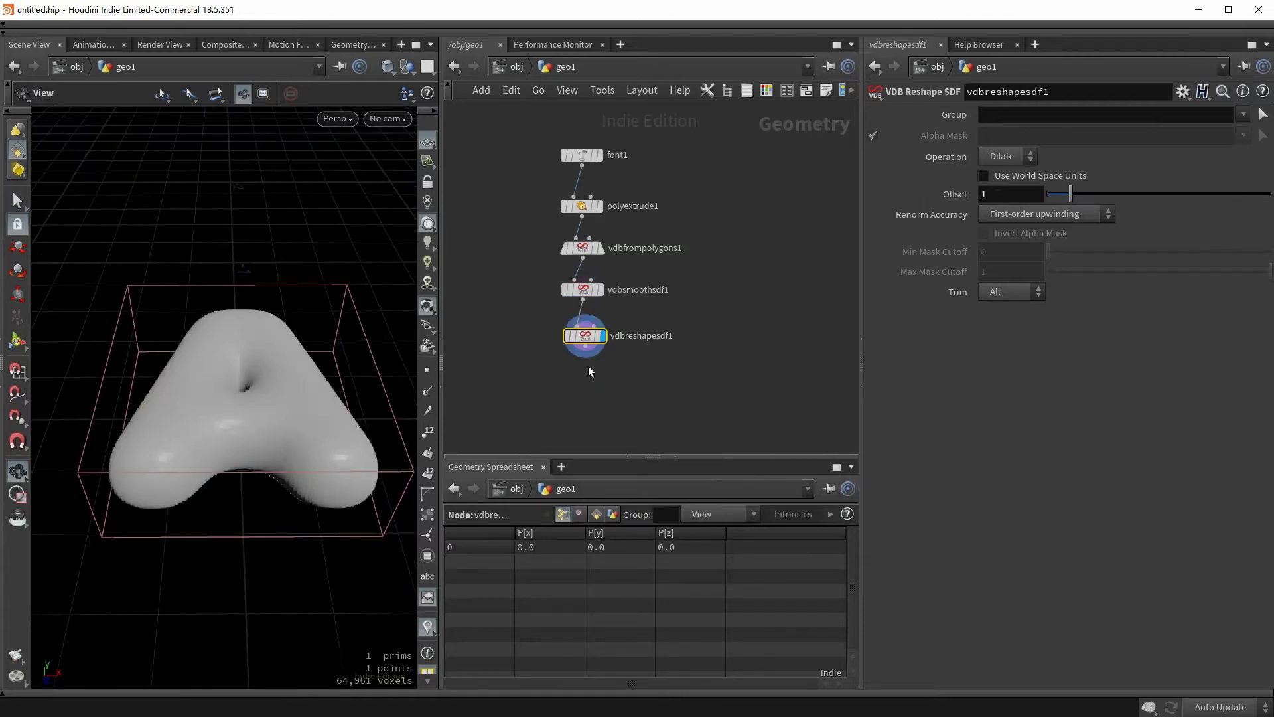
left_click(585, 349)
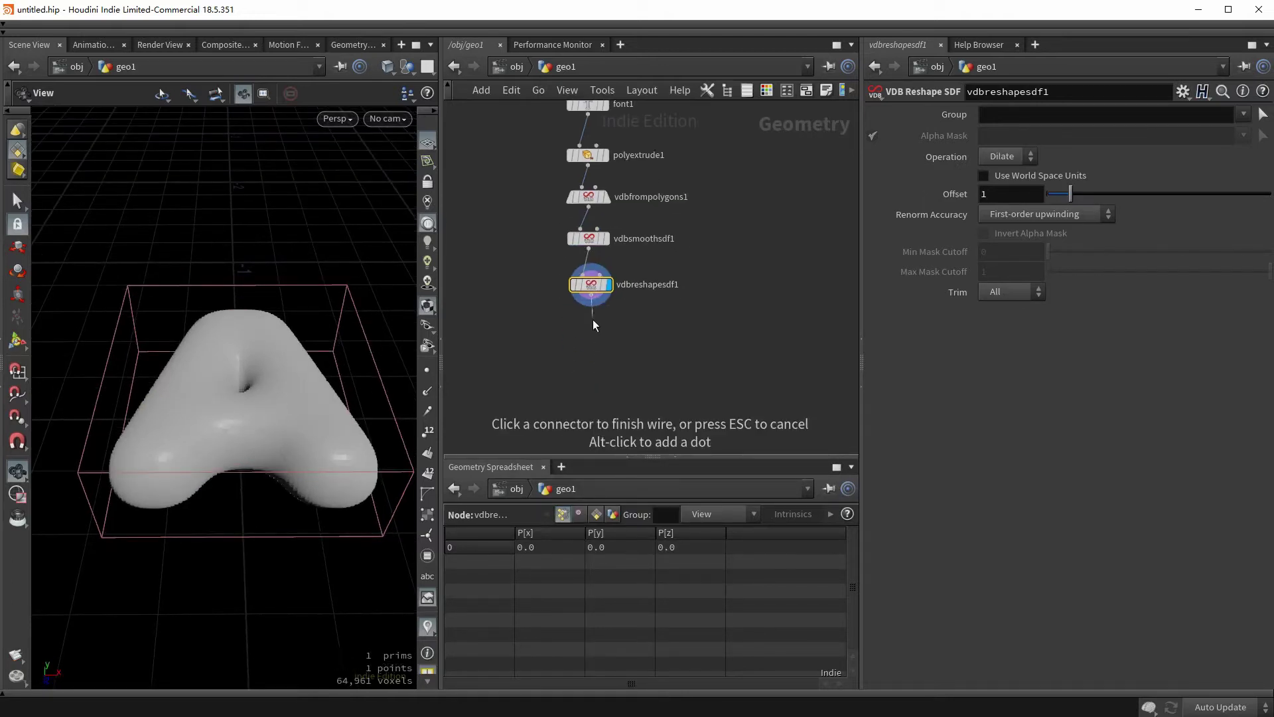
left_click(592, 335)
type("convert vdb")
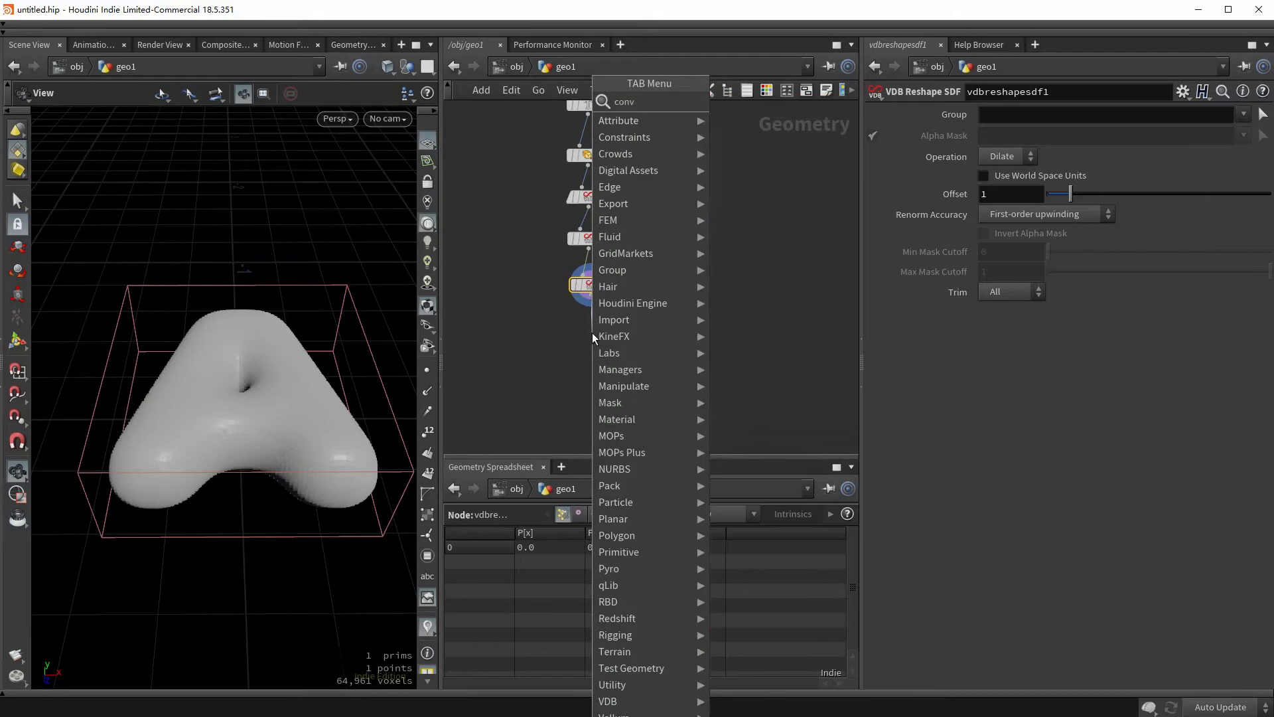
key("Return")
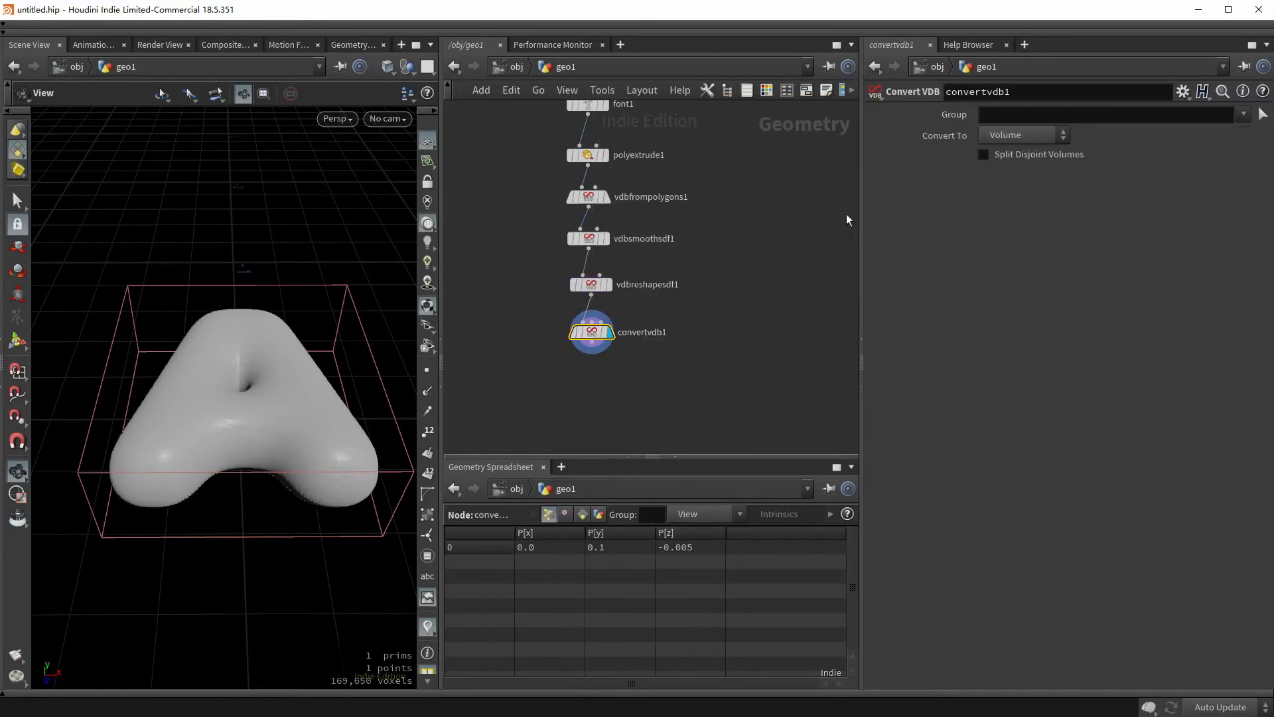
left_click(1018, 136)
left_click(1006, 188)
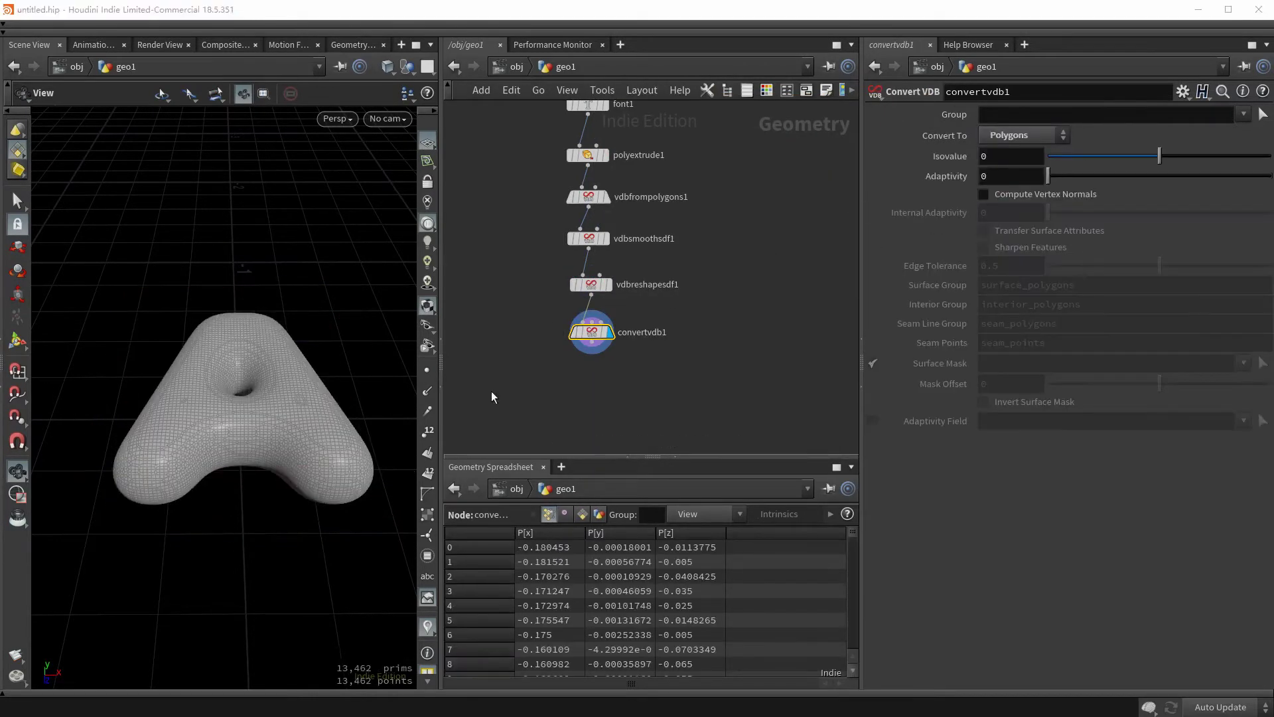
left_click_drag(239, 399, 256, 345)
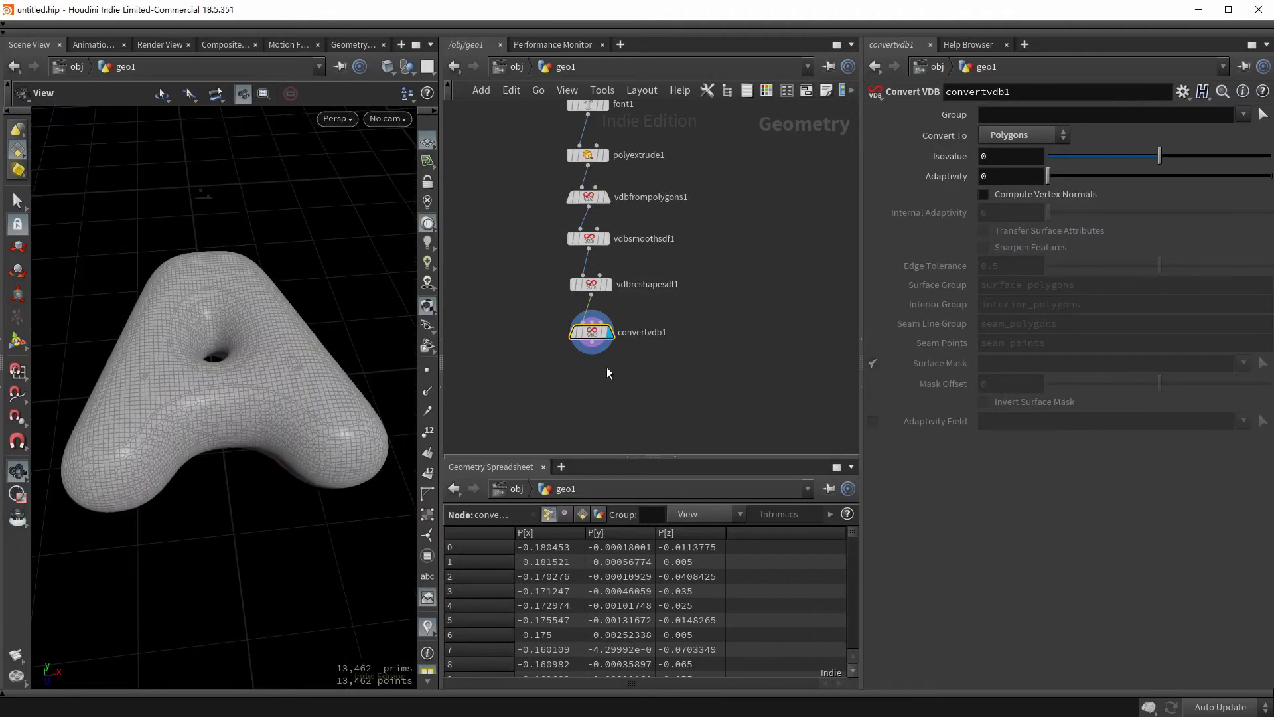
left_click(590, 351)
- Add a Labs Instant Meshes node after convertvdb1 and enable the SideFX Labs shelf
key("Tab")
type("instan")
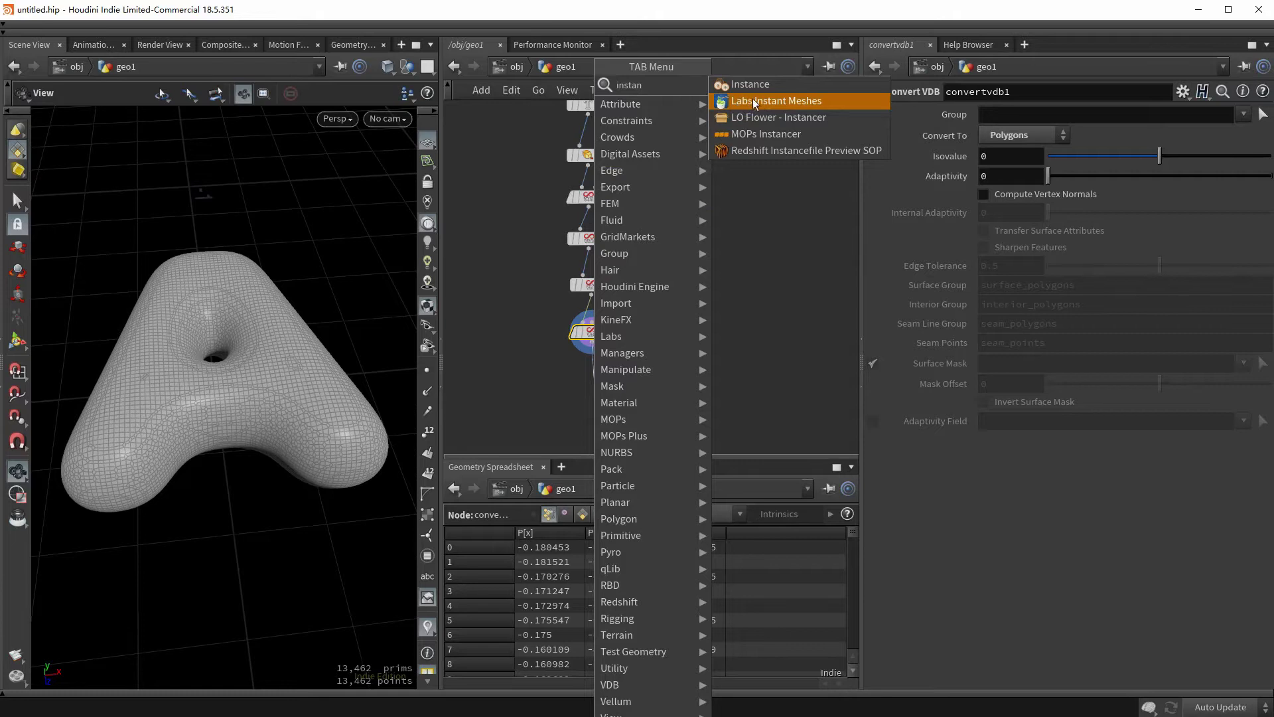
left_click(753, 100)
left_click(444, 24)
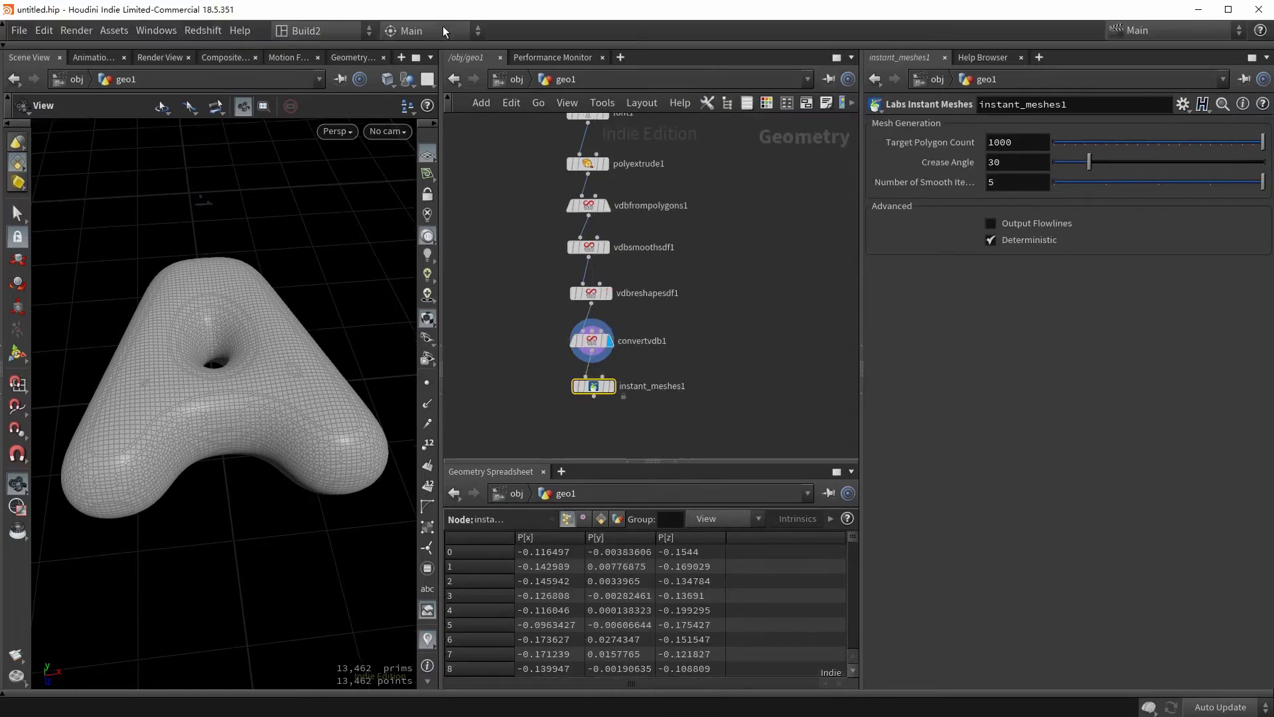
left_click(442, 44)
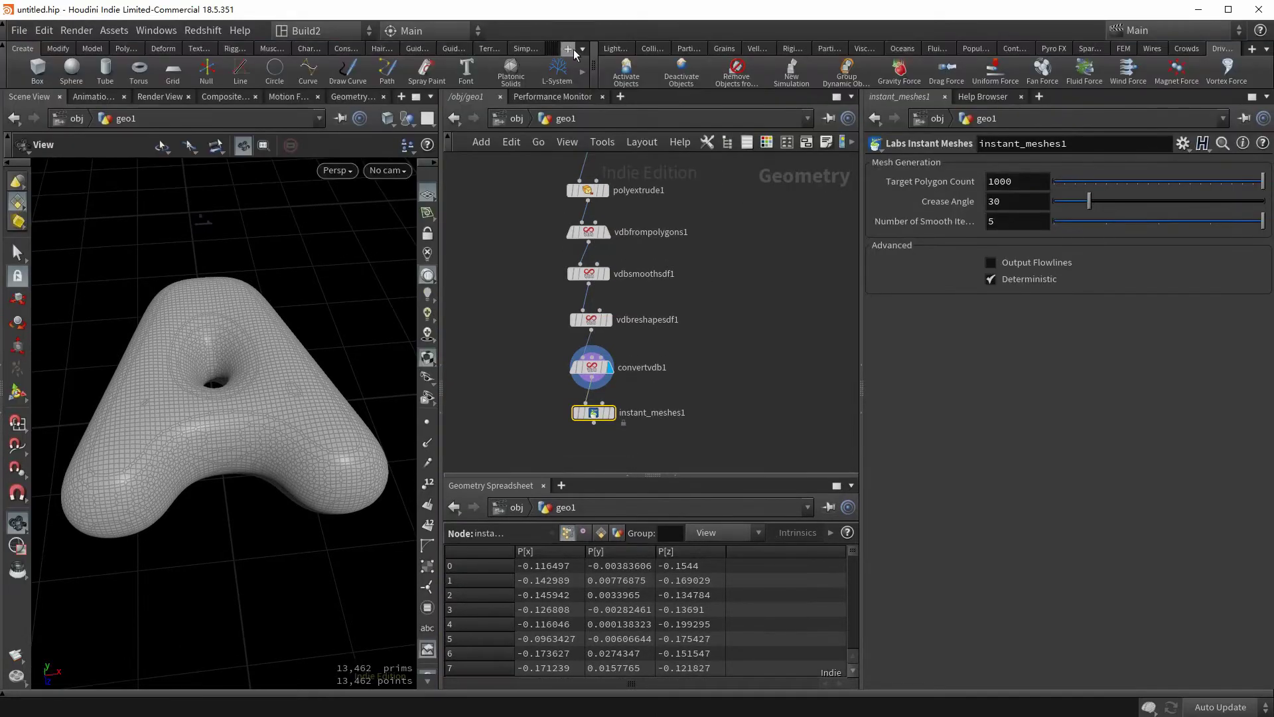
left_click(571, 50)
mouse_move(608, 109)
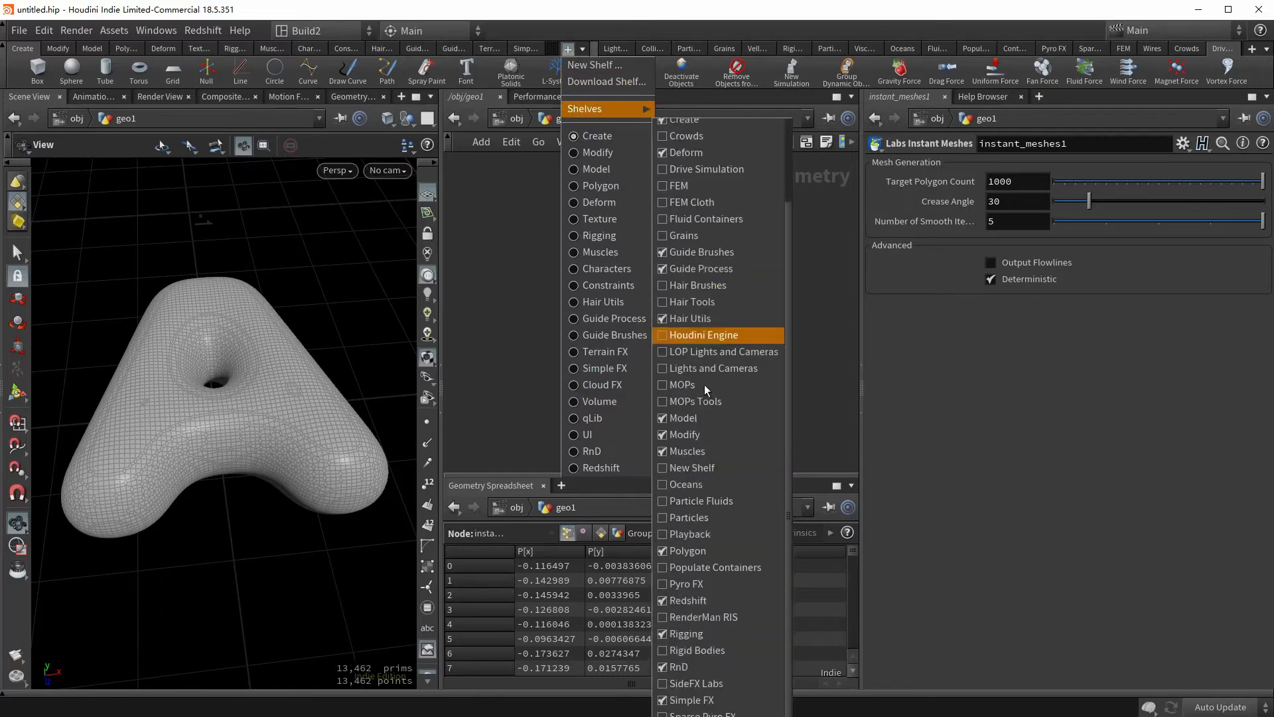
scroll(705, 391, "down", 5)
left_click(675, 599)
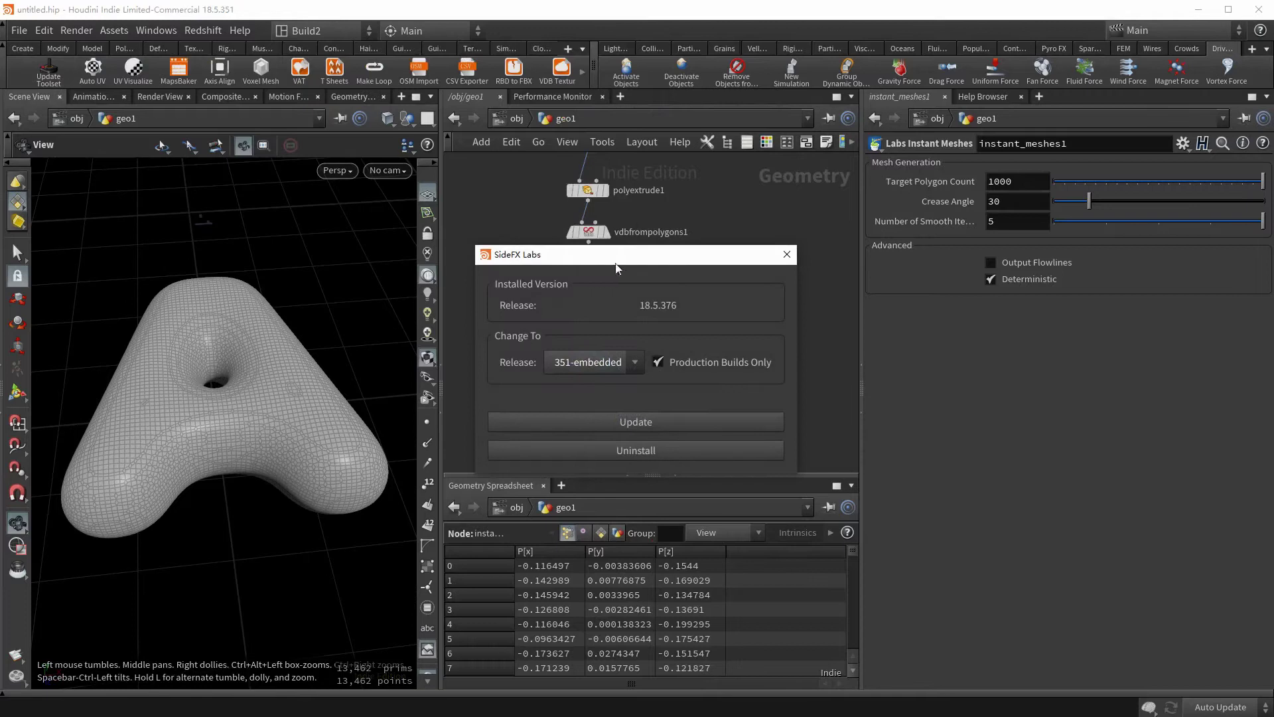
left_click(787, 254)
- Set the Instant Meshes target polygon count to 5000
left_click_drag(219, 399, 272, 418)
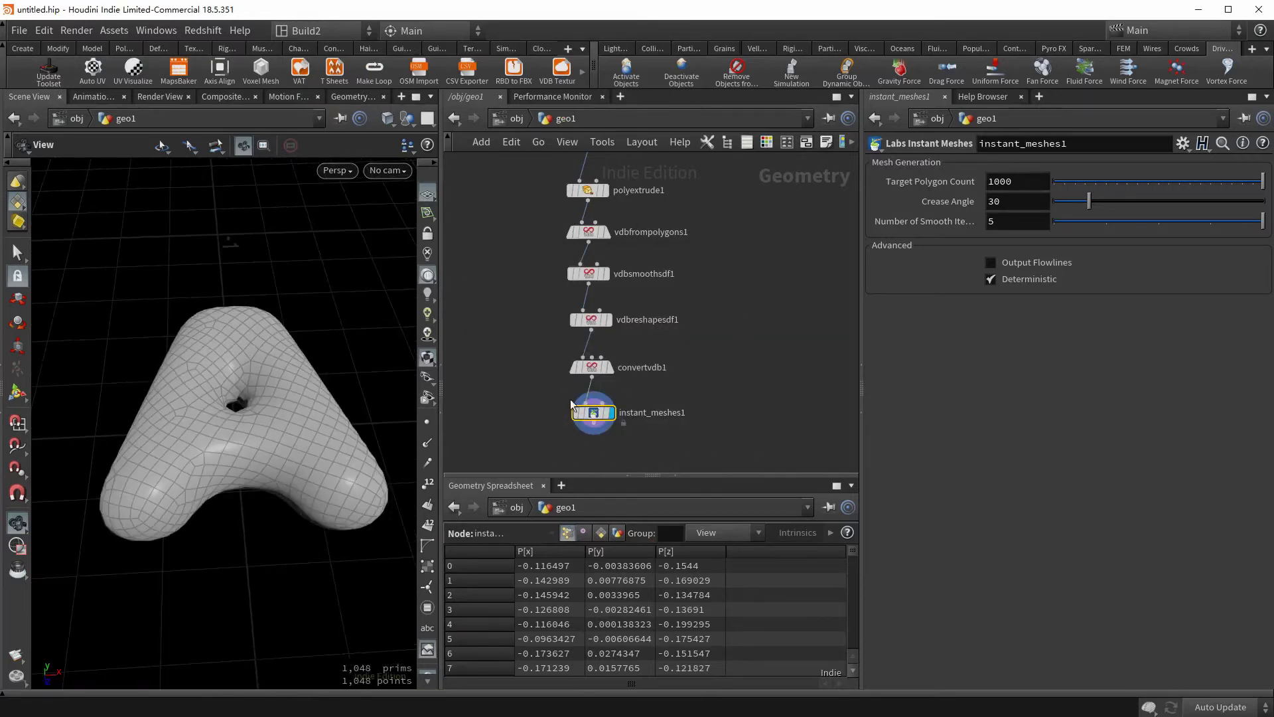
left_click(1000, 183)
type("5000")
key("Return")
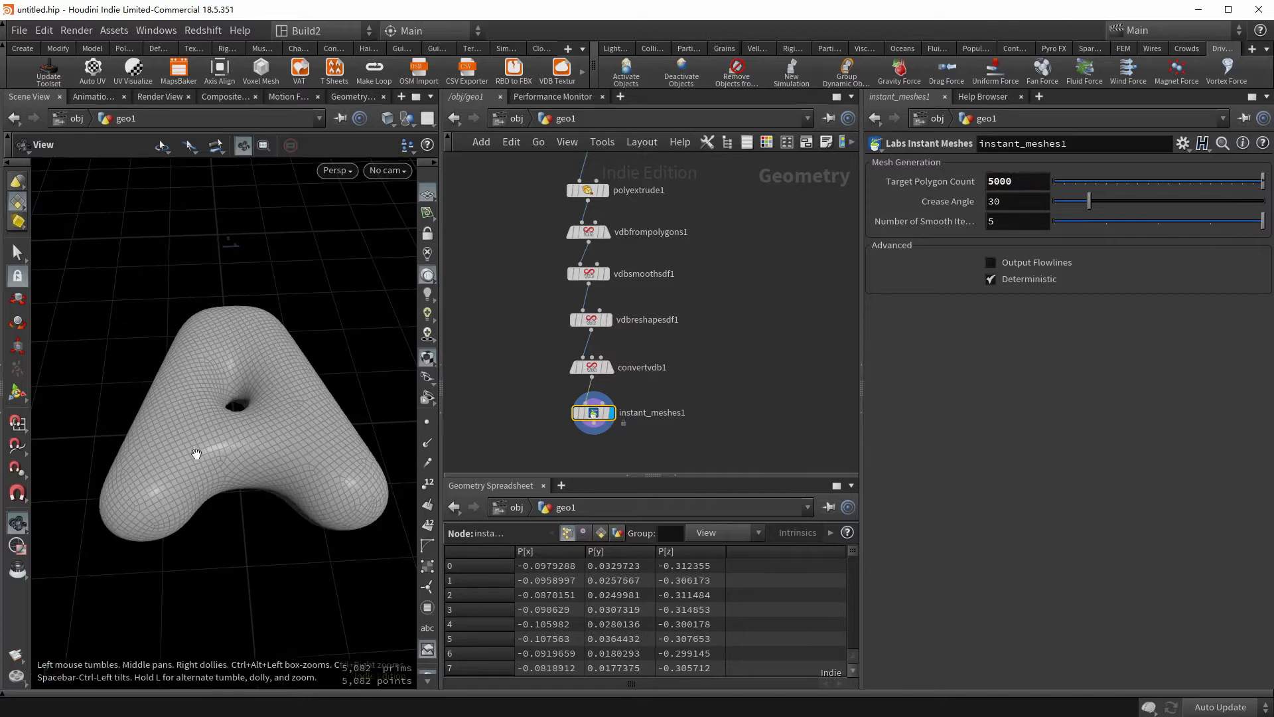
left_click_drag(193, 449, 252, 359)
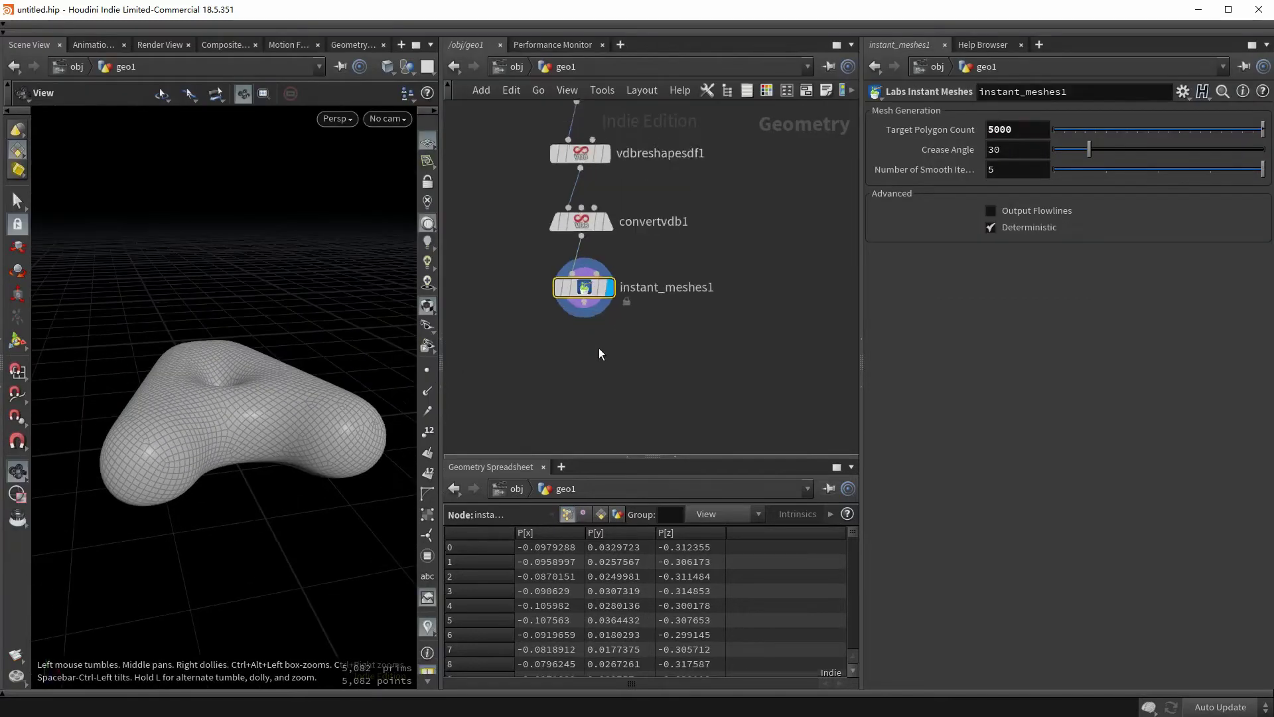
scroll(599, 347, "up", 3)
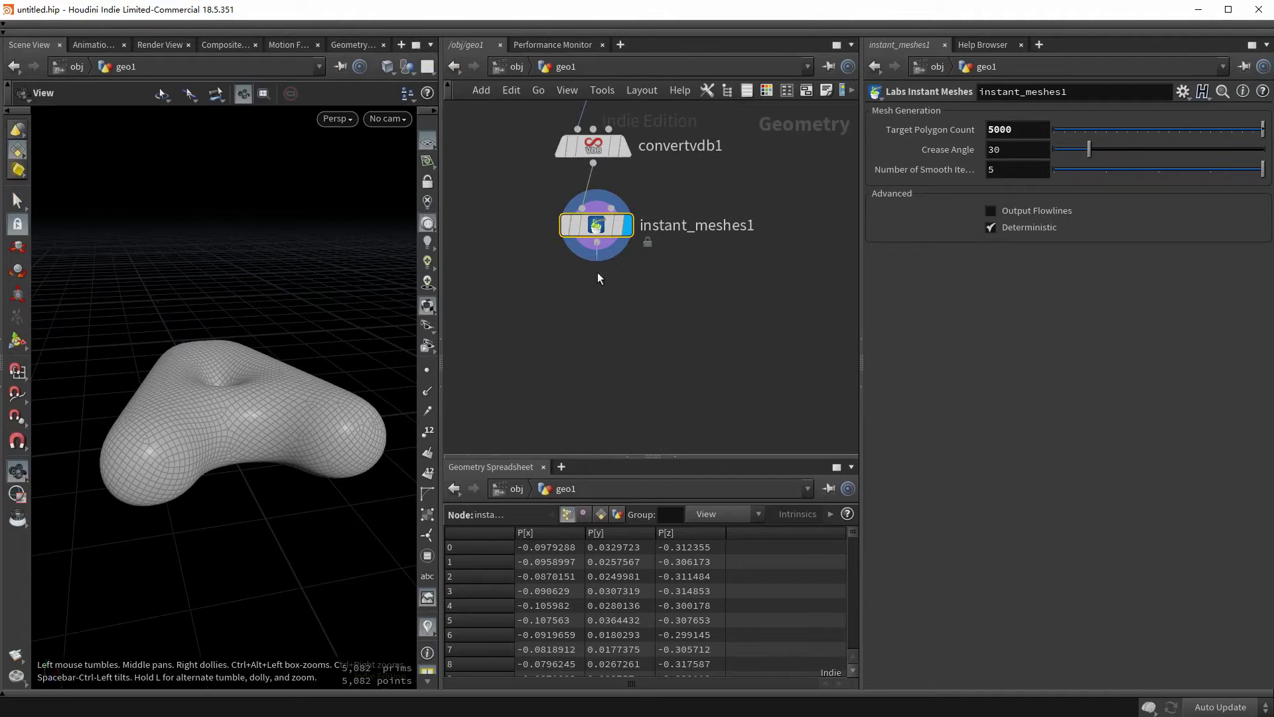
- Add a Mask by Feature node after instant_meshes1 and set its display flag
key("Tab")
type("mask by")
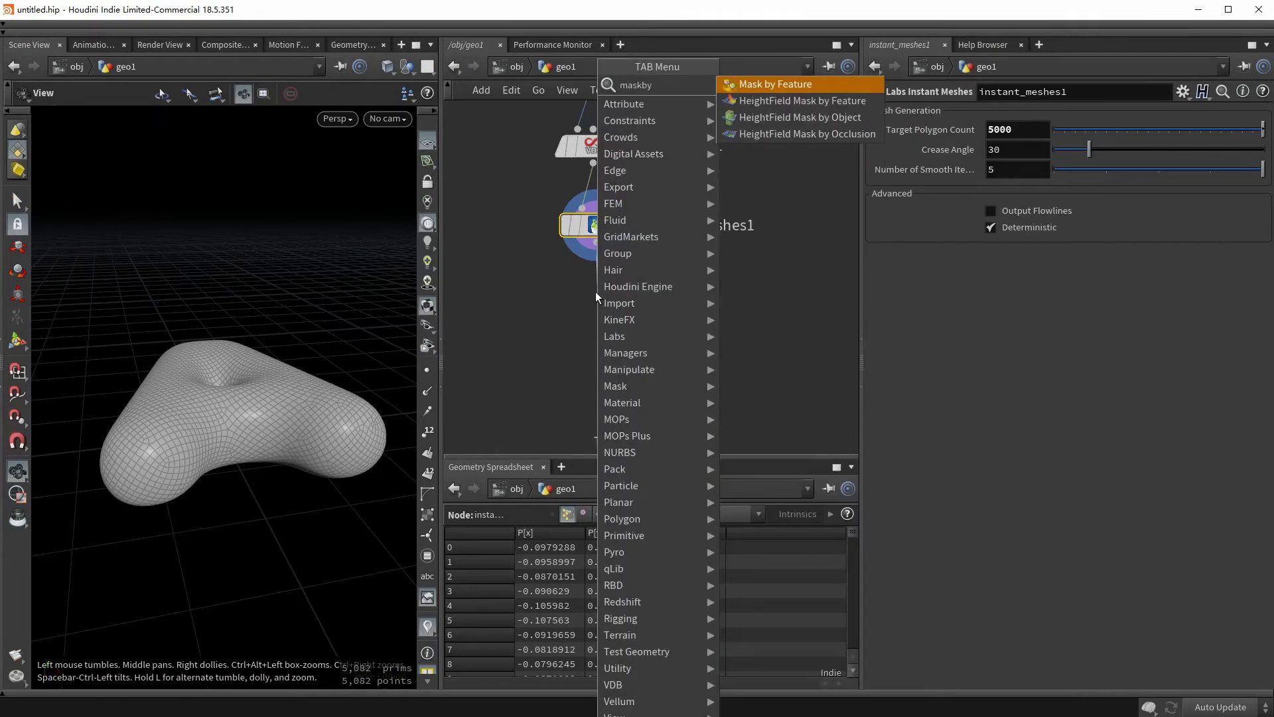
key("Return")
left_click(596, 292)
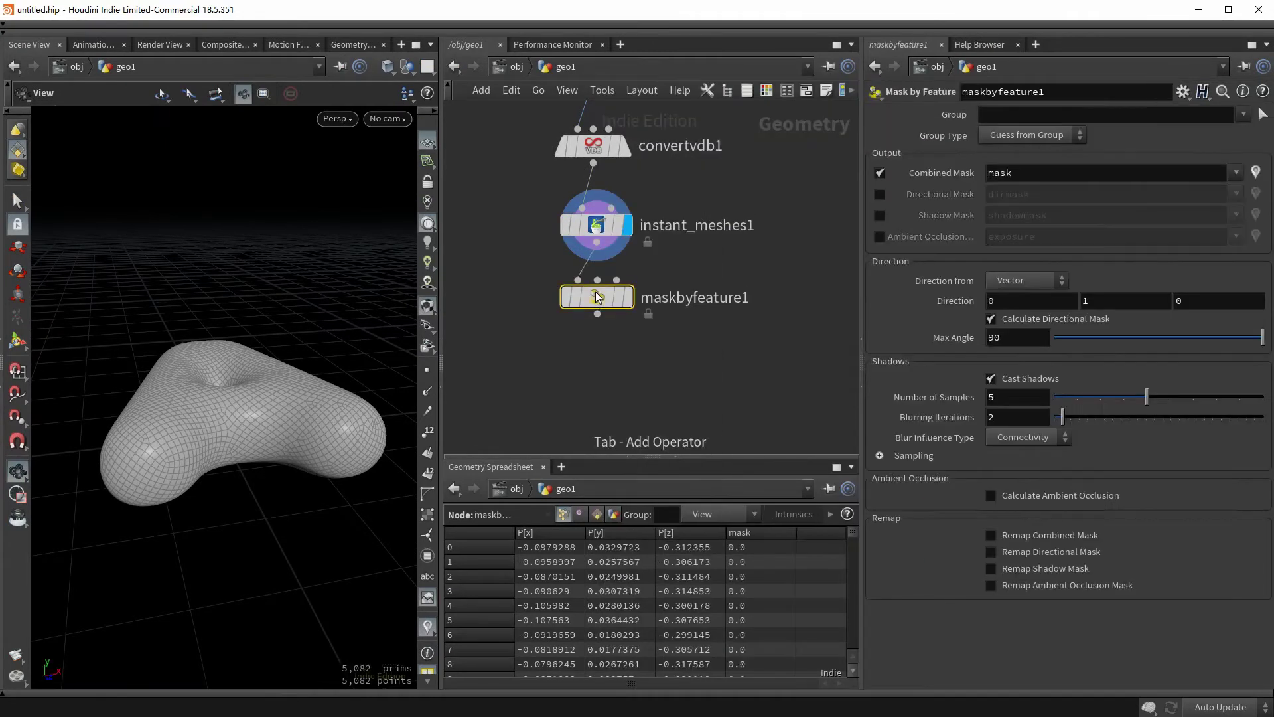
left_click(633, 304)
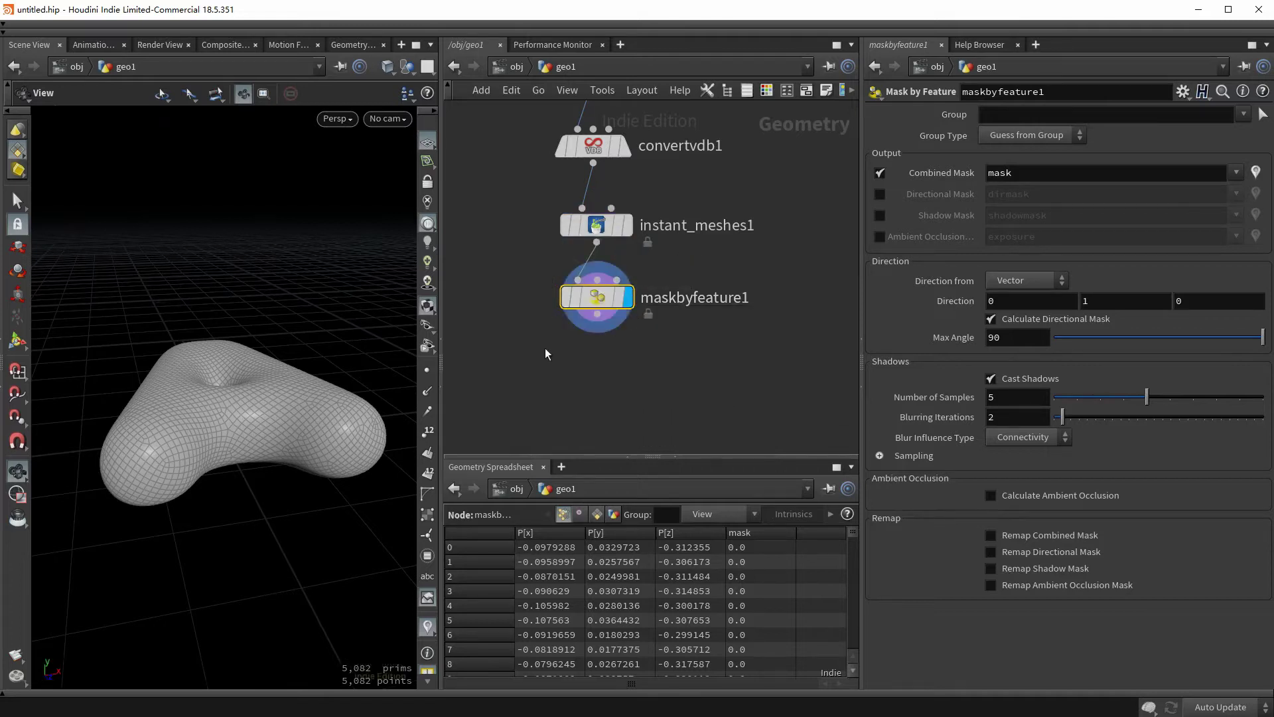
left_click_drag(307, 375, 274, 423)
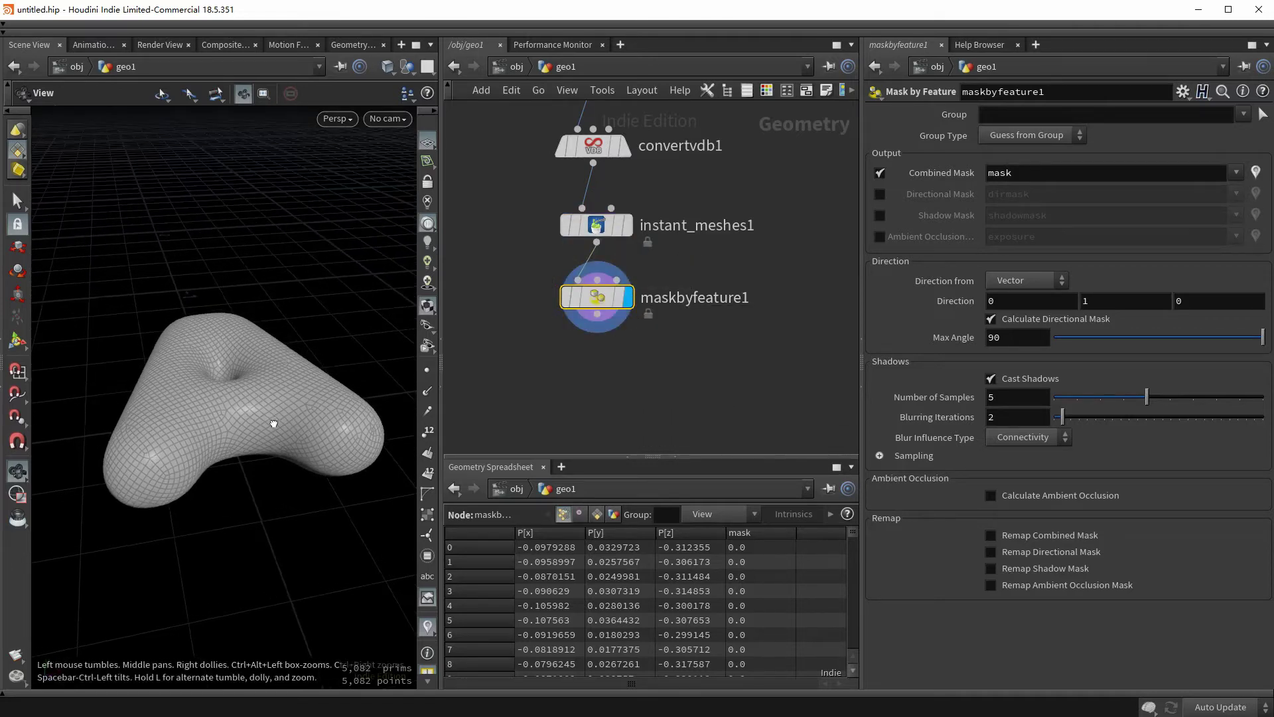
key("Return")
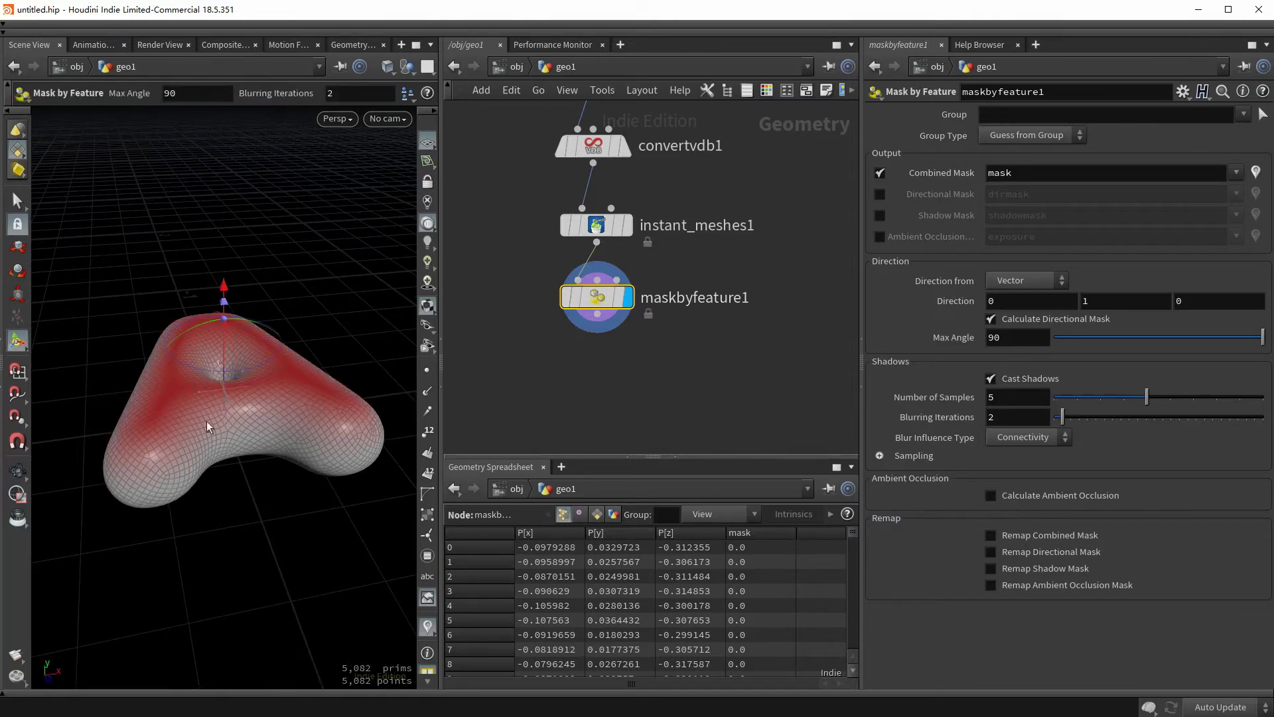
left_click_drag(229, 412, 258, 361)
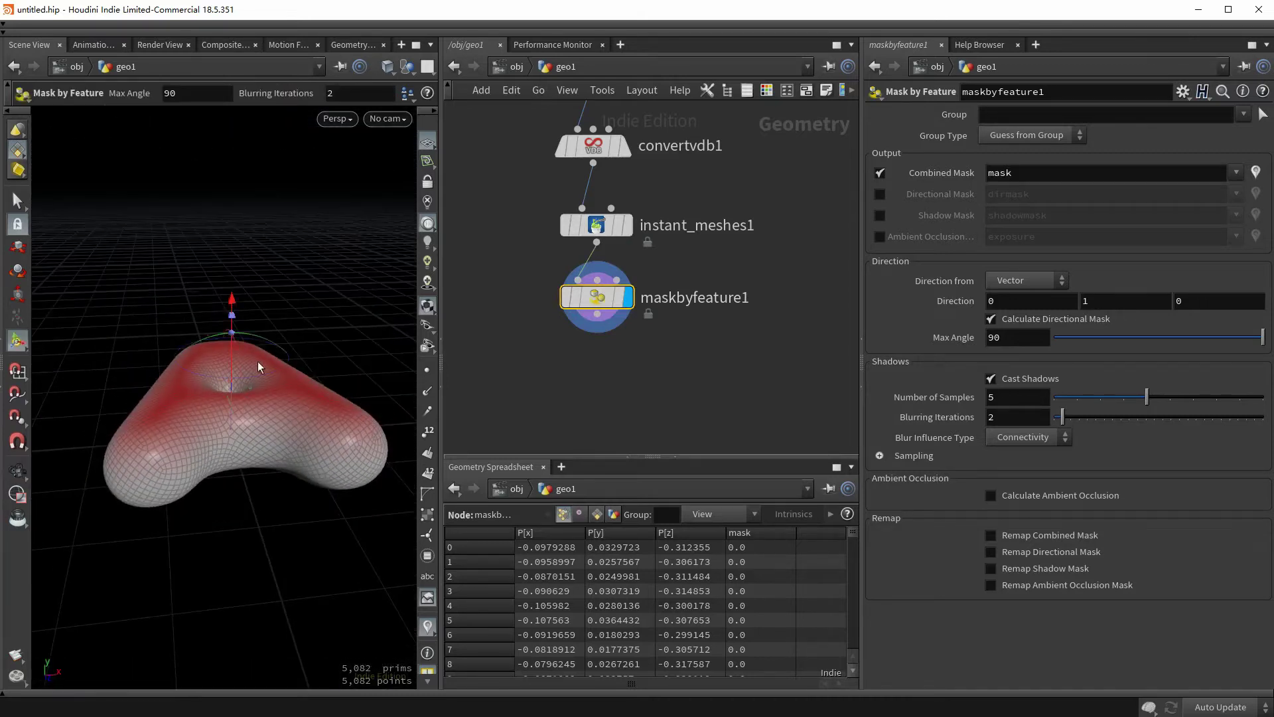
mouse_move(250, 438)
left_mouse_down()
mouse_move(235, 440)
mouse_move(247, 423)
left_mouse_up()
key("Return")
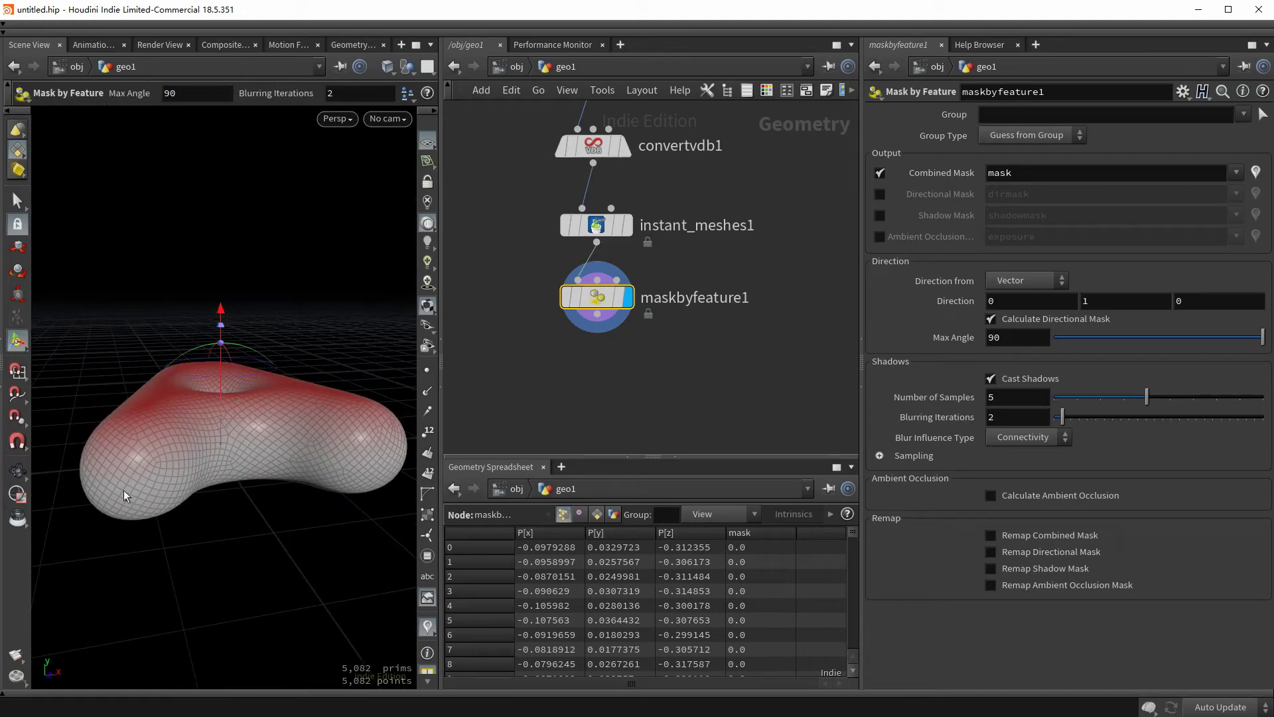
left_click_drag(124, 490, 102, 503)
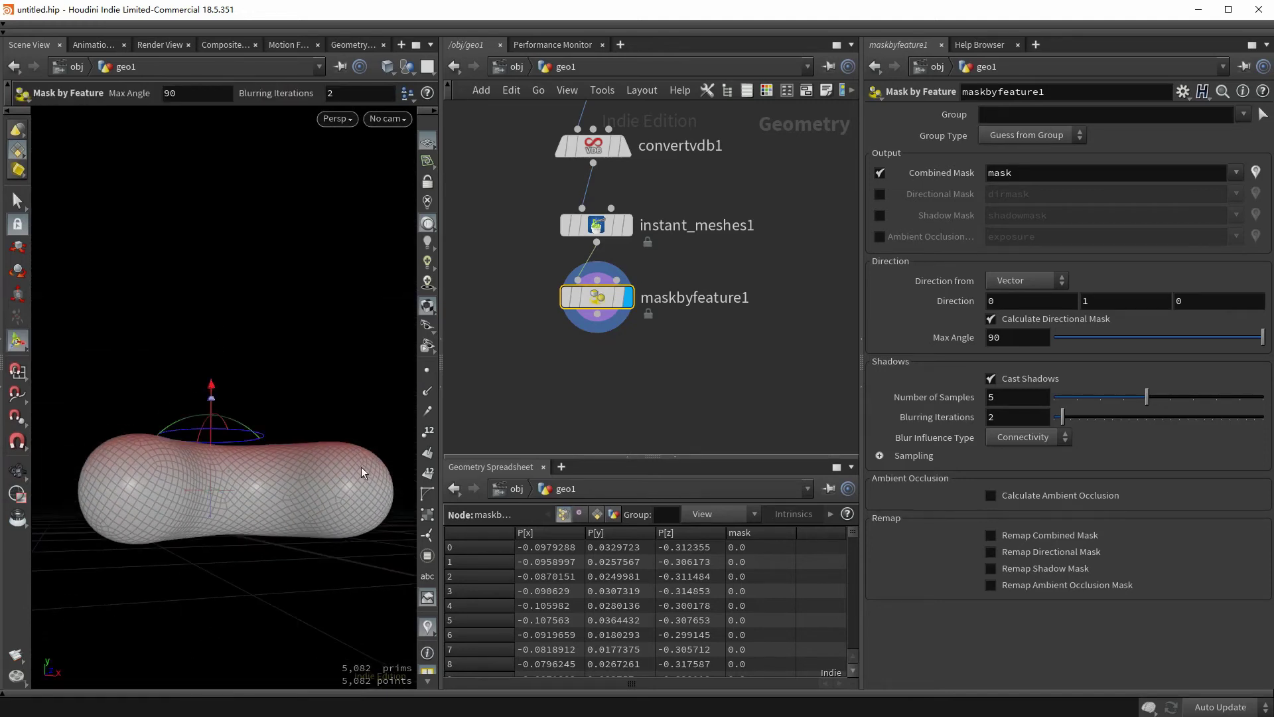
left_click_drag(325, 497, 172, 451)
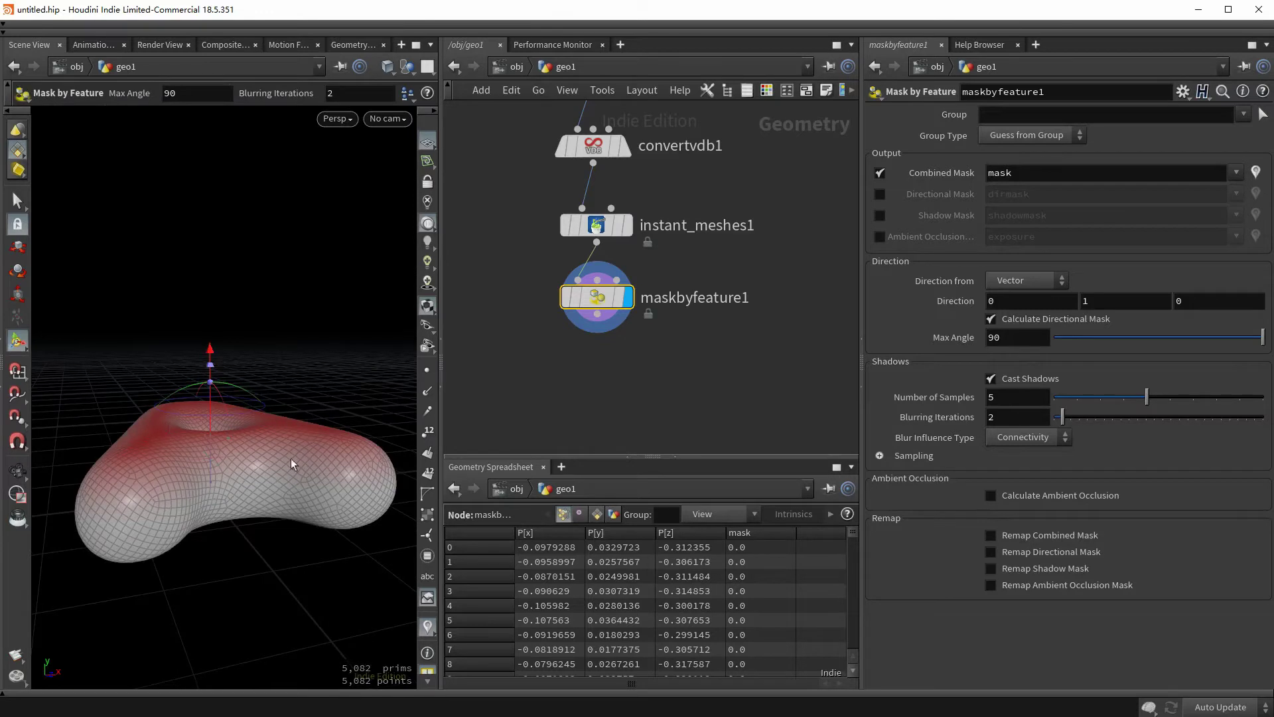
- Set the mask's Max Angle to 180 and turn off Cast Shadows
left_click(1014, 336)
type("180")
key("Return")
left_click_drag(245, 475, 217, 529)
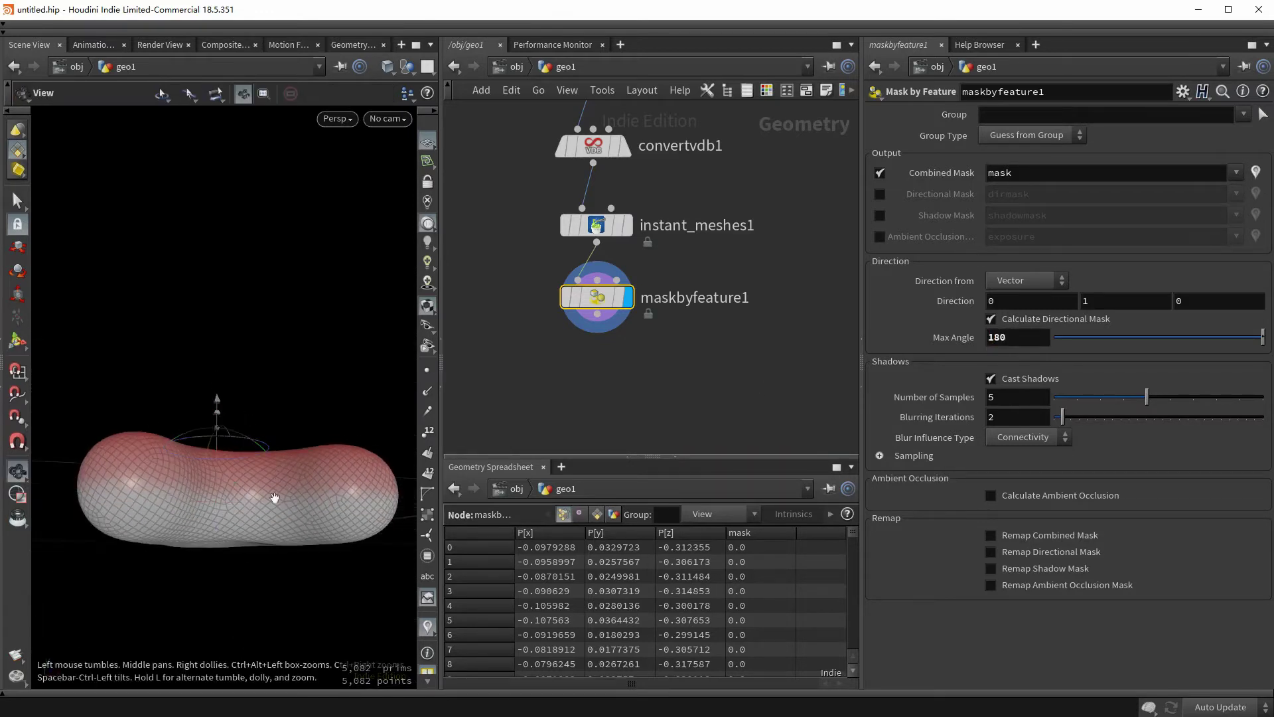
left_click_drag(275, 498, 265, 445)
left_click(992, 379)
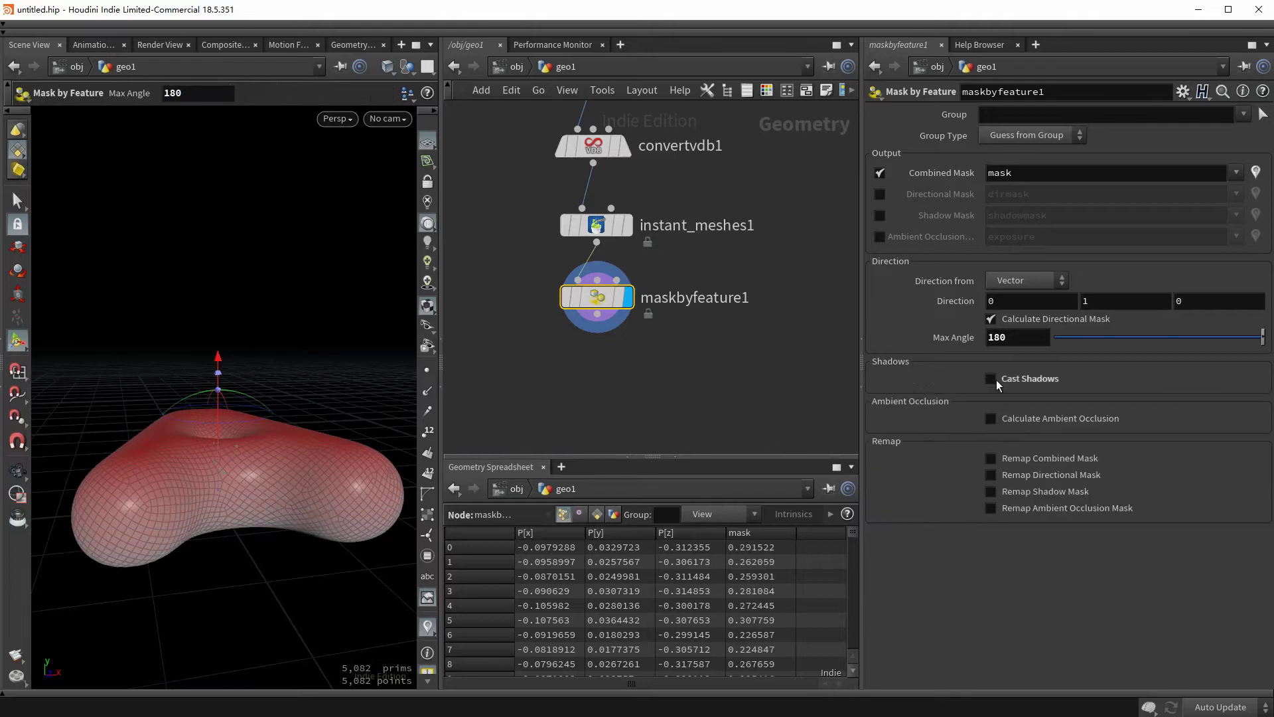
left_click_drag(251, 521, 247, 561)
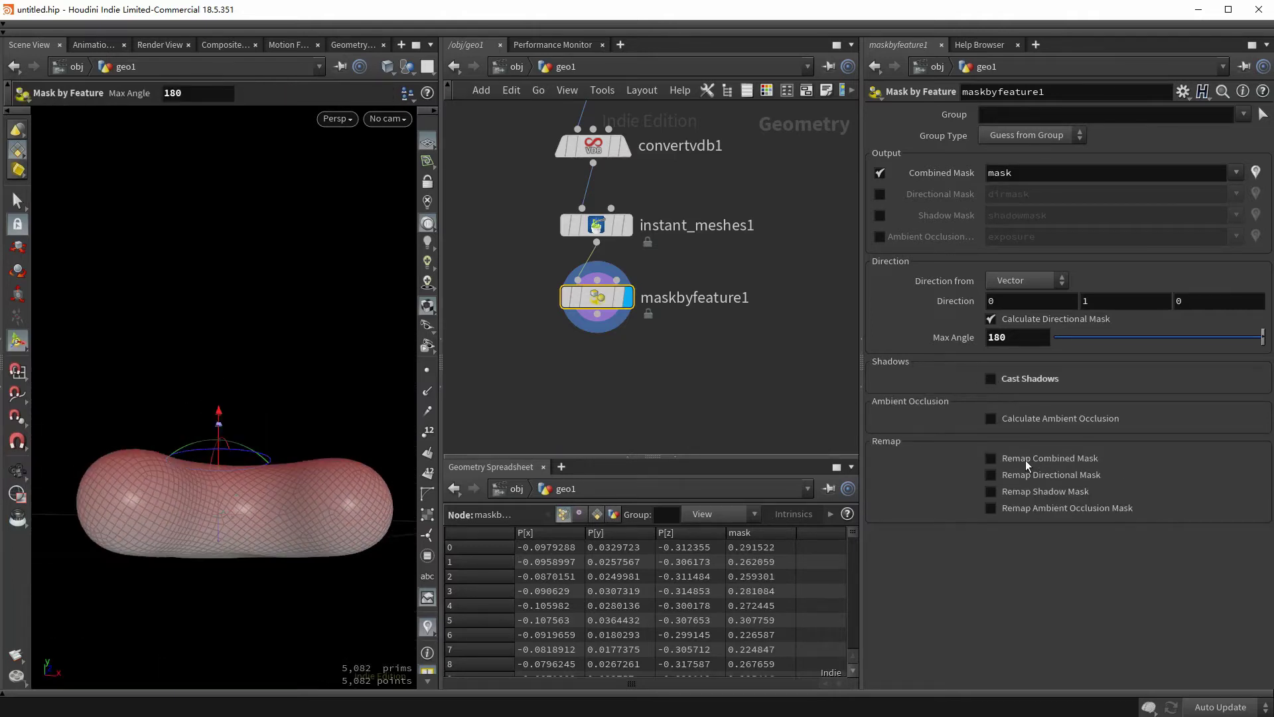
- Enable Remap Combined Mask and shape its B-Spline ramp into a raised bump
left_click(1026, 462)
left_click(886, 518)
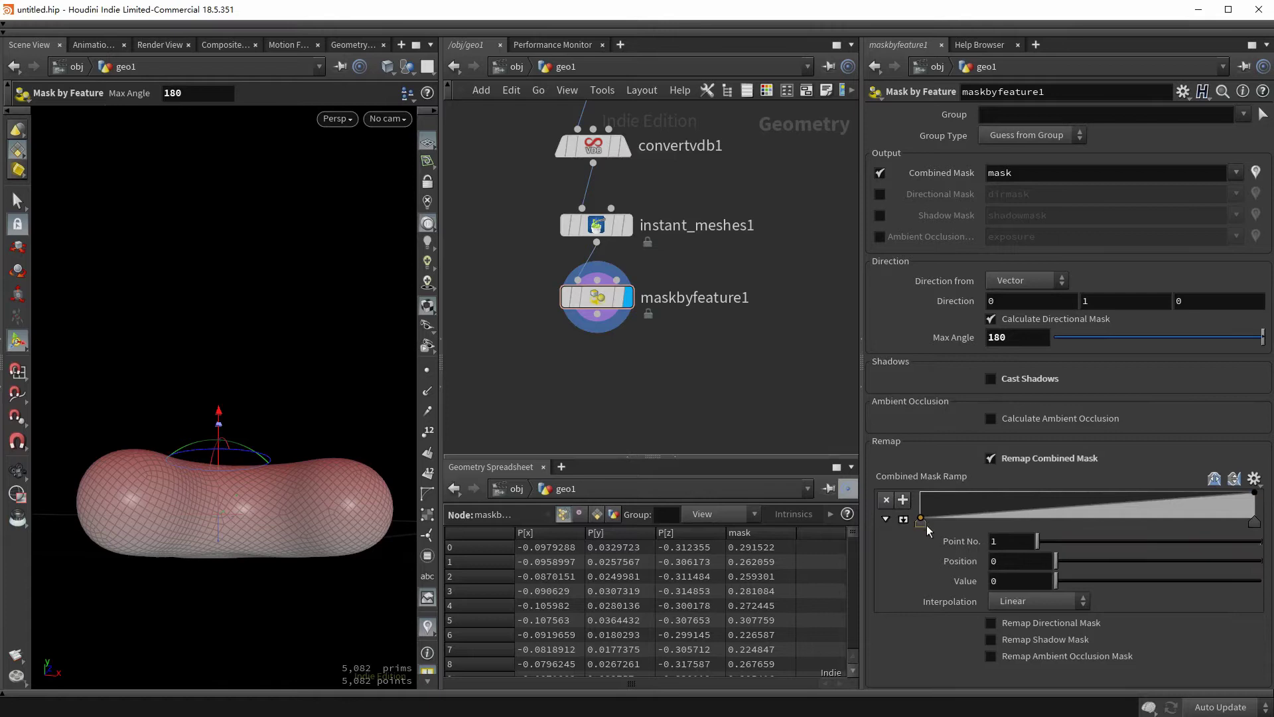
left_click(1022, 603)
left_click(1026, 699)
left_click(1012, 517)
left_click(1042, 492)
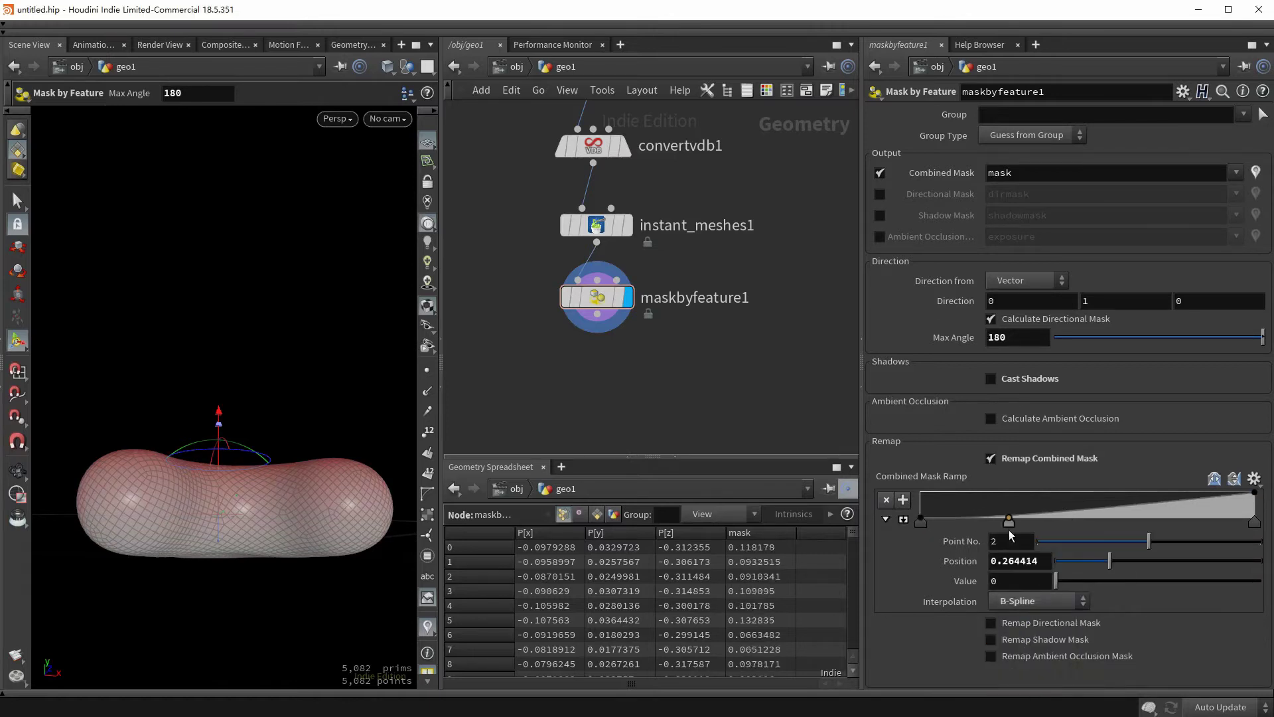
left_click(1065, 495)
left_click_drag(1254, 492, 1254, 517)
left_click(1136, 492)
left_click(1200, 518)
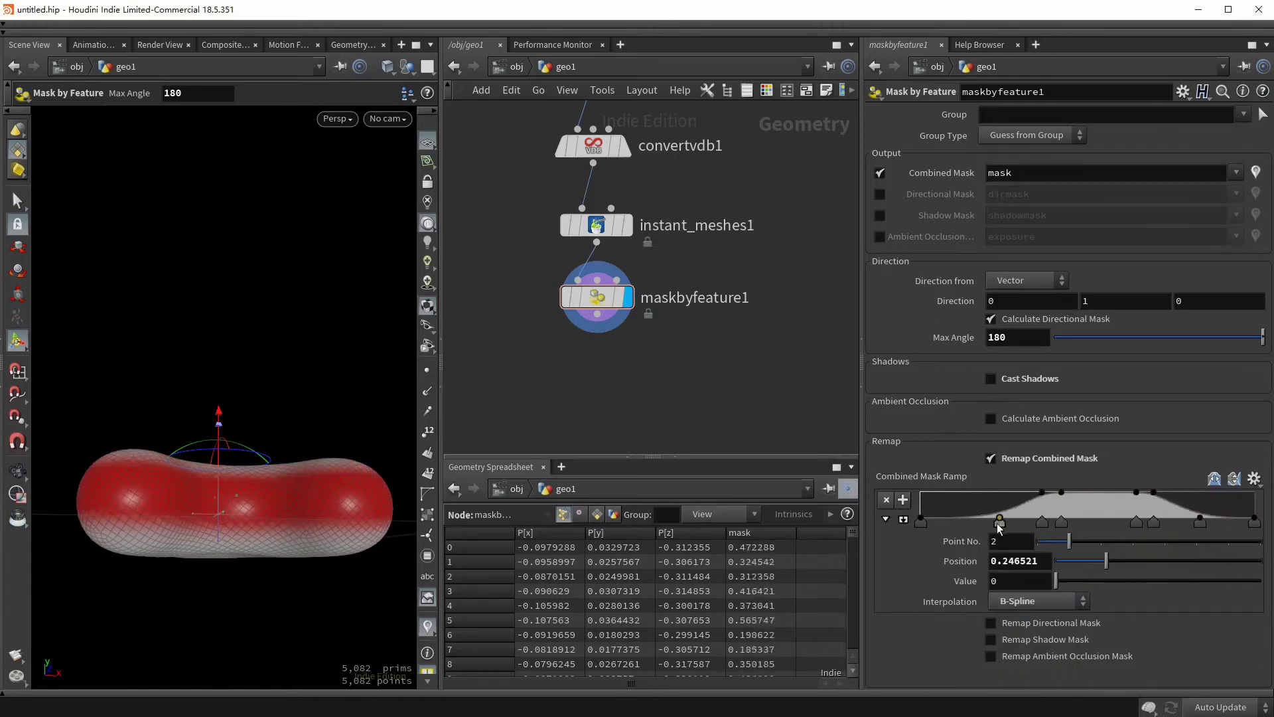
left_click_drag(1011, 518, 1063, 522)
left_click_drag(1136, 521, 1059, 522)
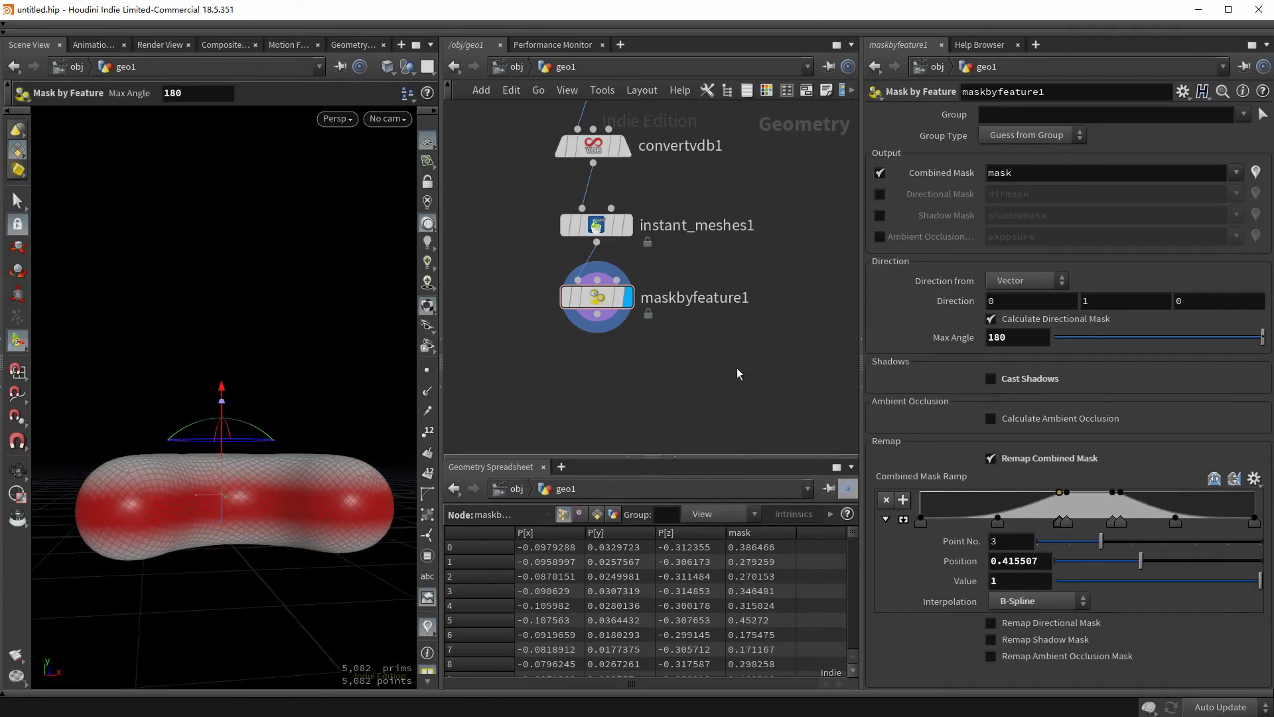
- Add a Soft Peak node after the mask with a distance of -0.02
middle_click_drag(594, 332, 593, 305)
key("Tab")
type("soft")
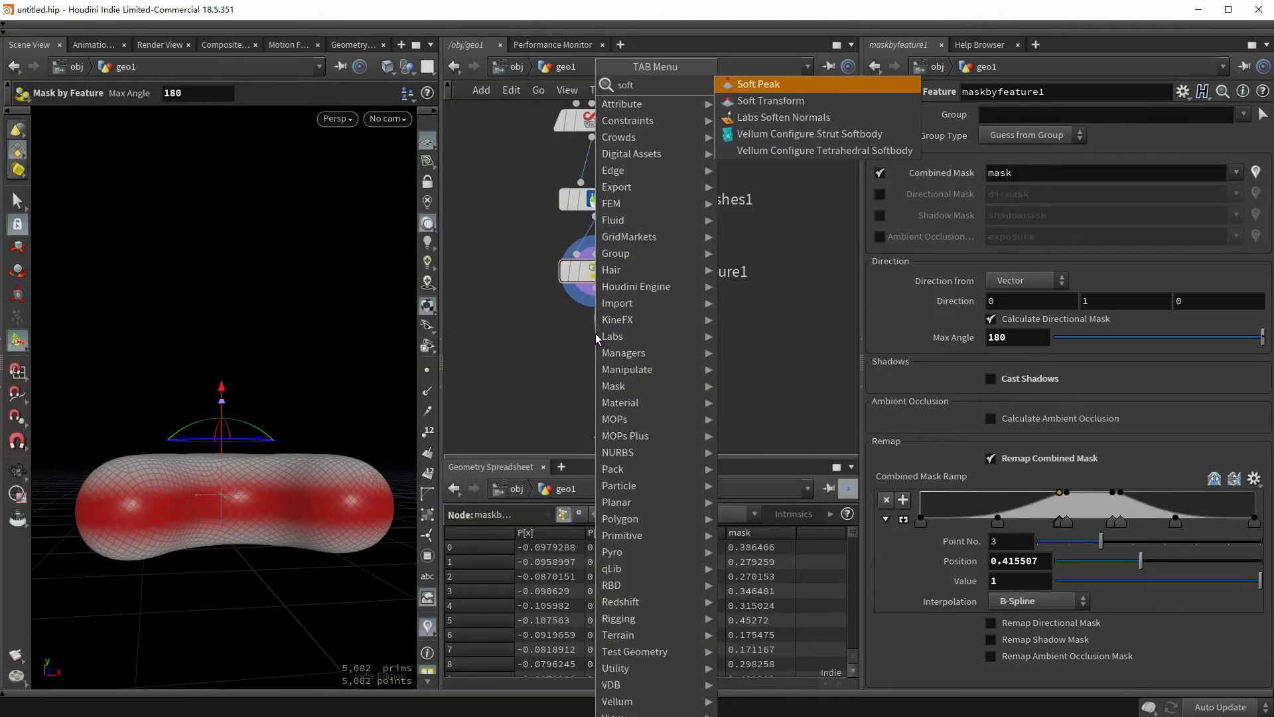
key("Return")
left_click(595, 340)
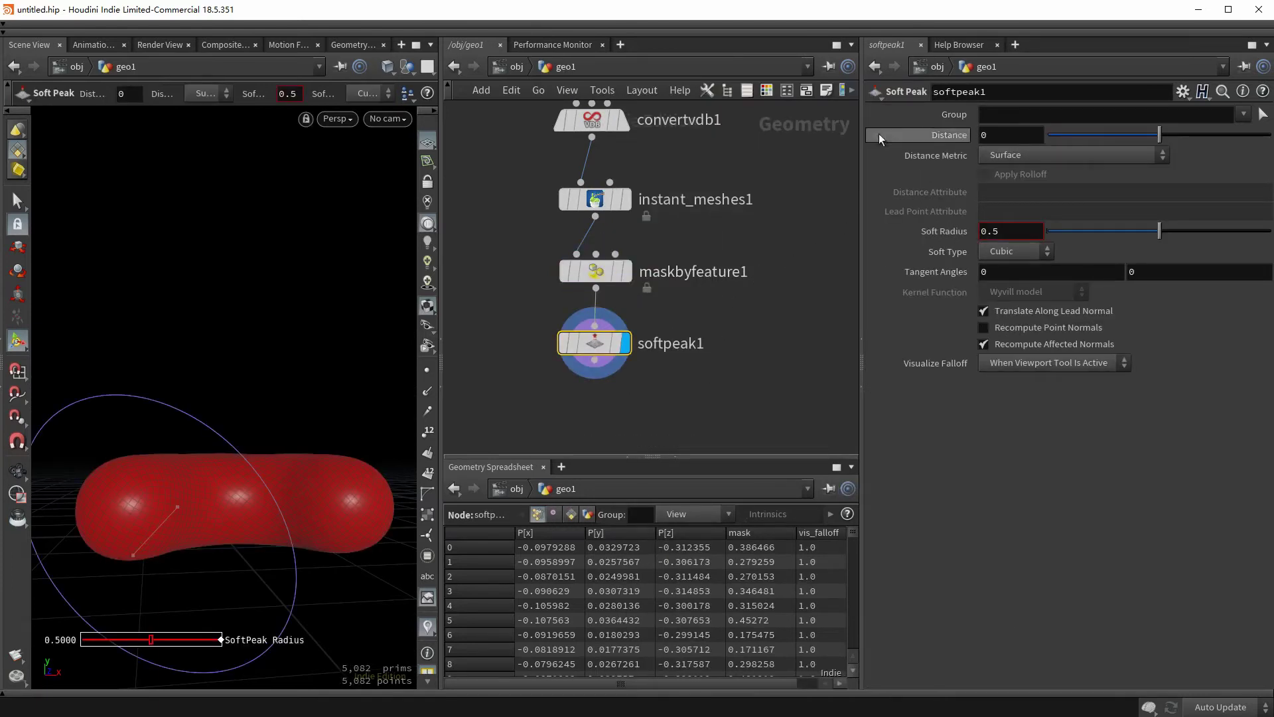
left_click(1006, 135)
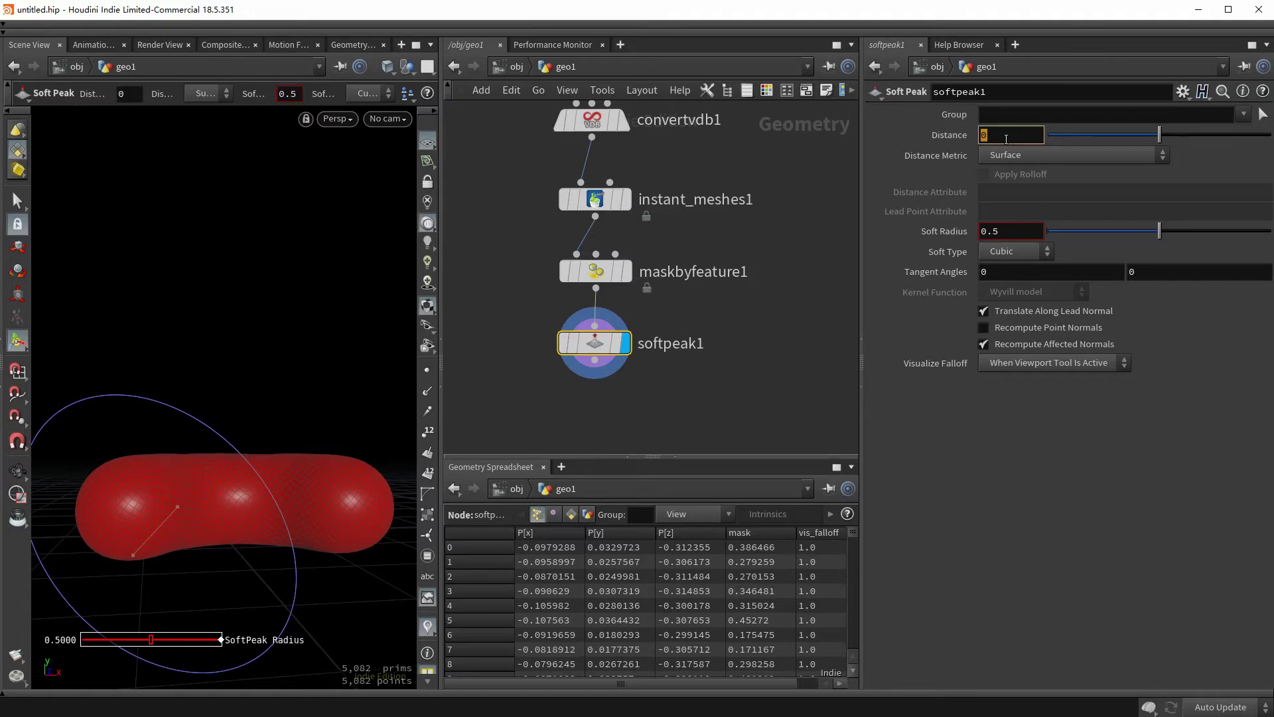
key("Return")
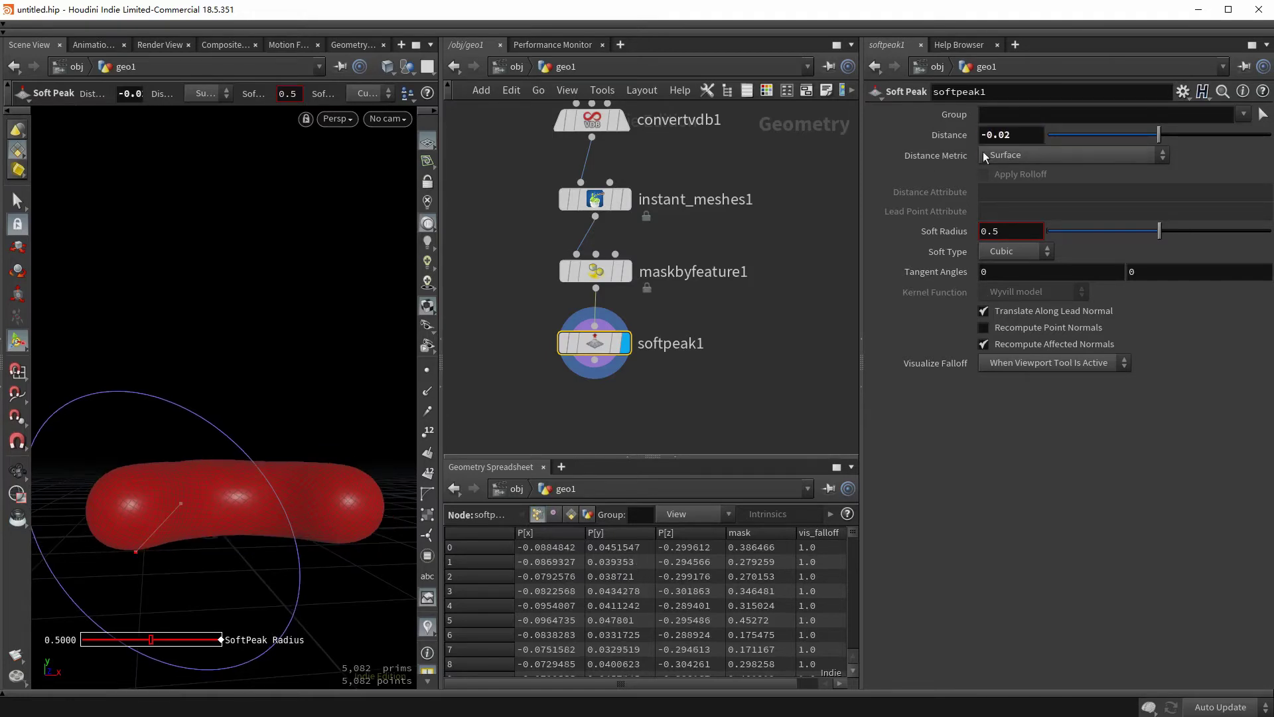
- Set the Soft Peak Distance Metric to Attribute, using the 'mask' attribute
left_click(1002, 156)
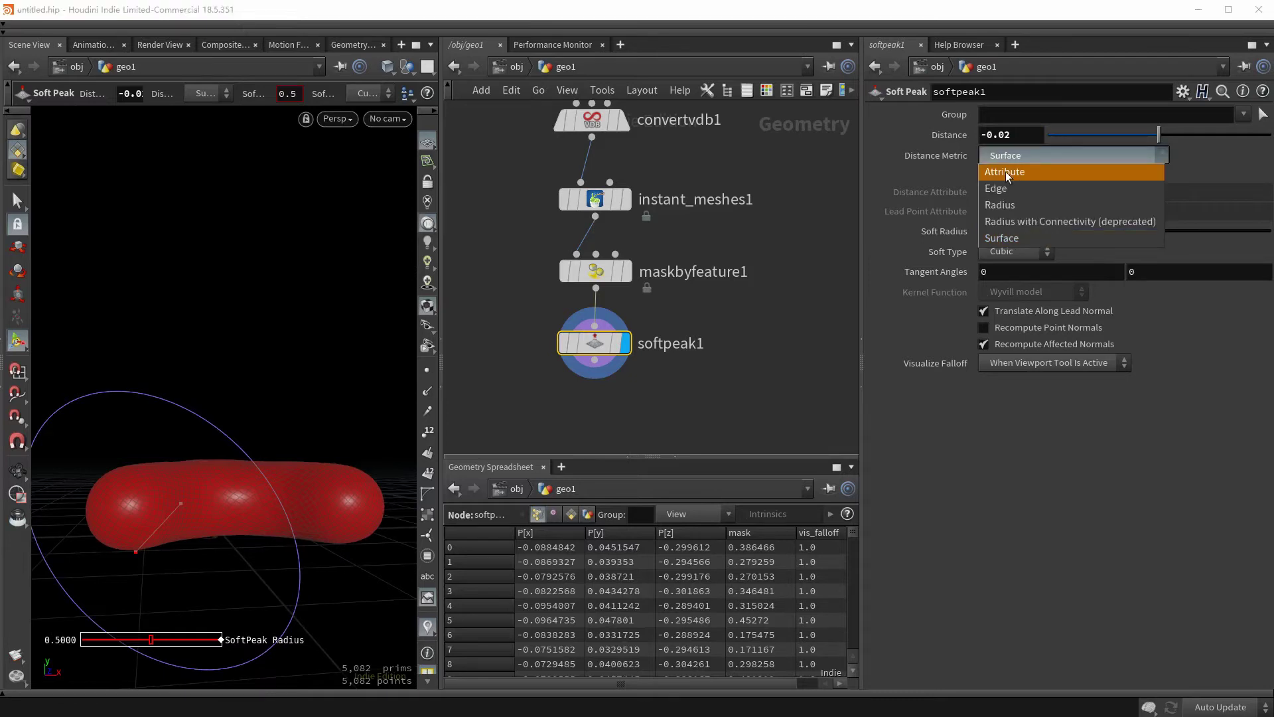
left_click(1006, 174)
left_click(1006, 189)
type("mask")
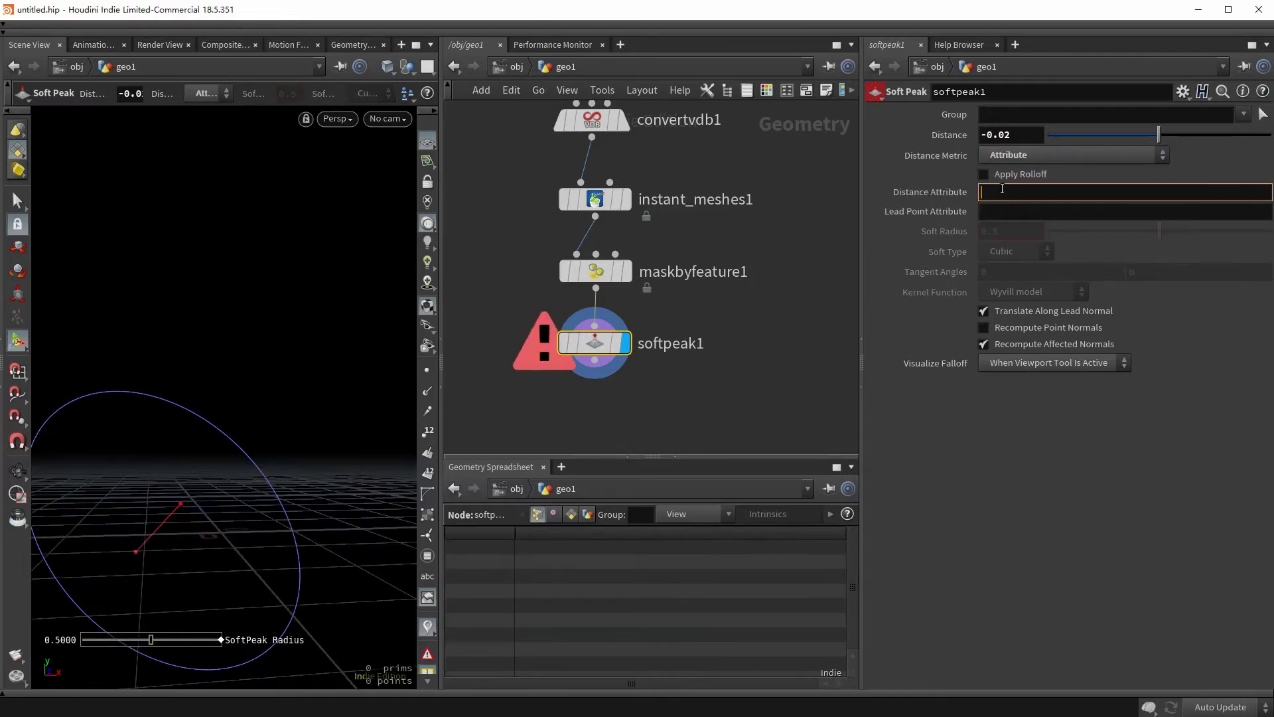
key("Return")
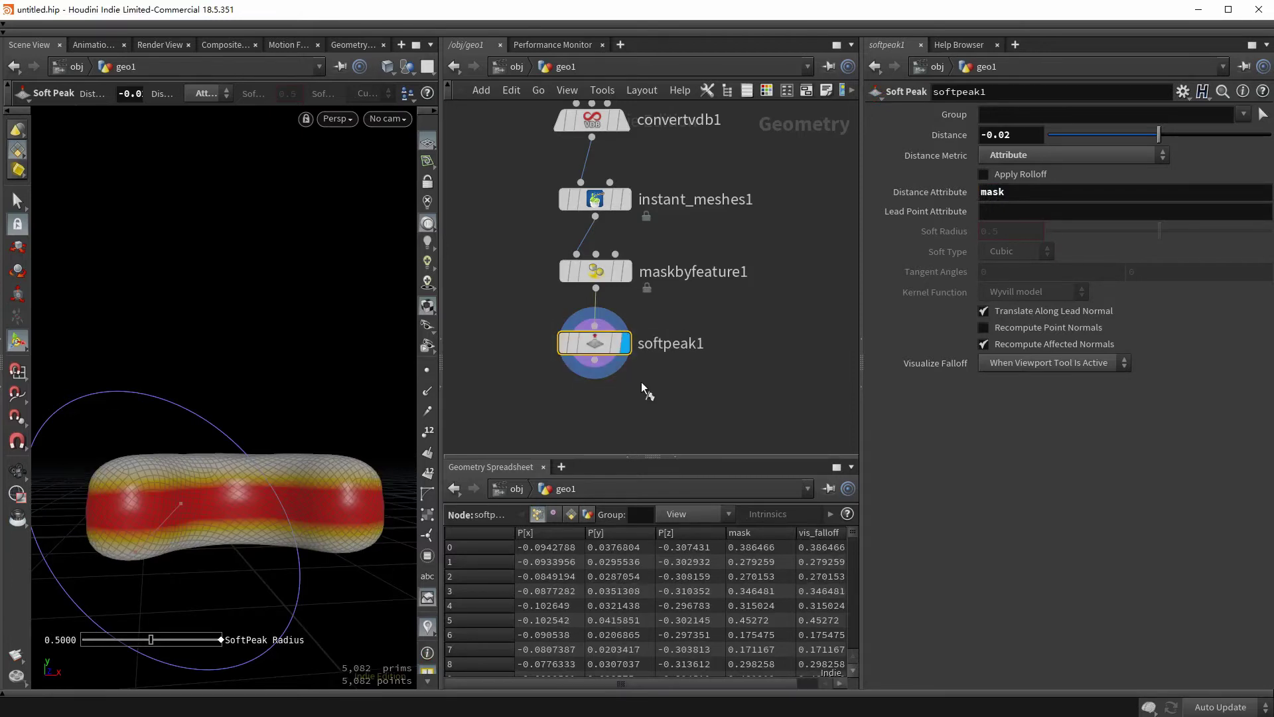
mouse_move(318, 372)
left_mouse_down()
mouse_move(312, 451)
mouse_move(332, 387)
left_mouse_up()
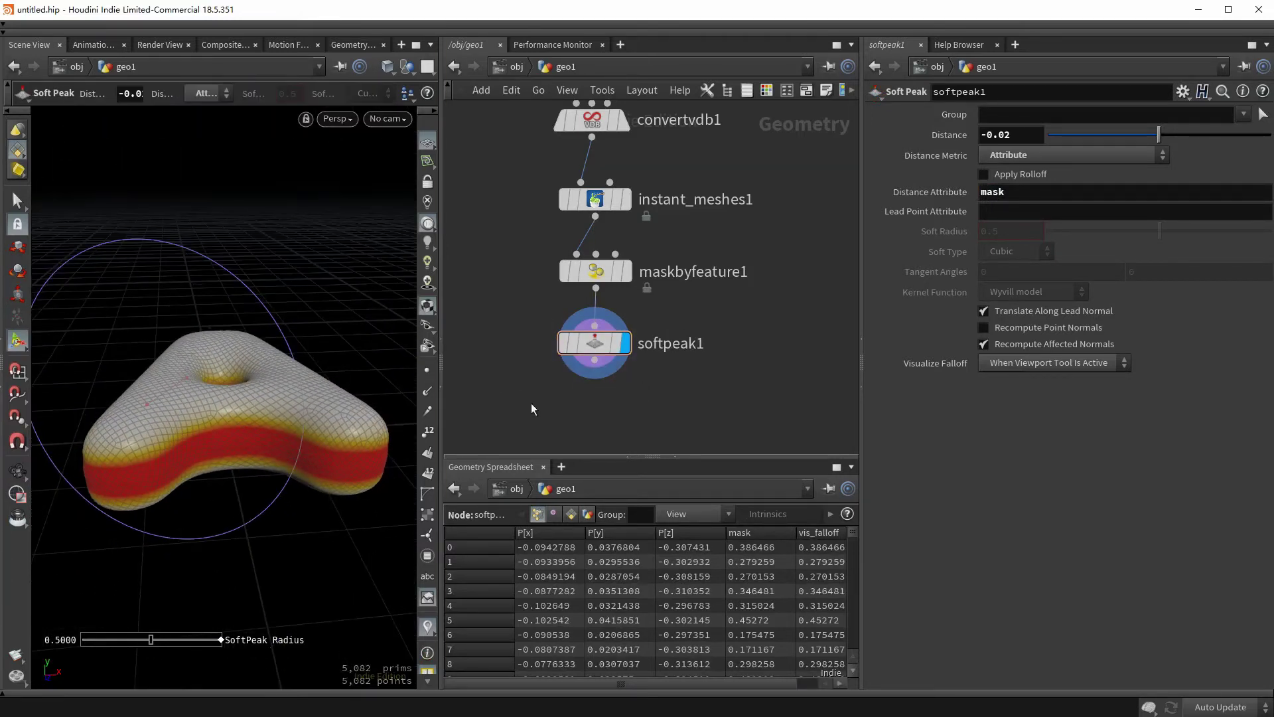
- Add a Mountain node below softpeak1 with Height 0.03 and Element Size 0.23
left_click(594, 359)
key("Tab")
type("mo")
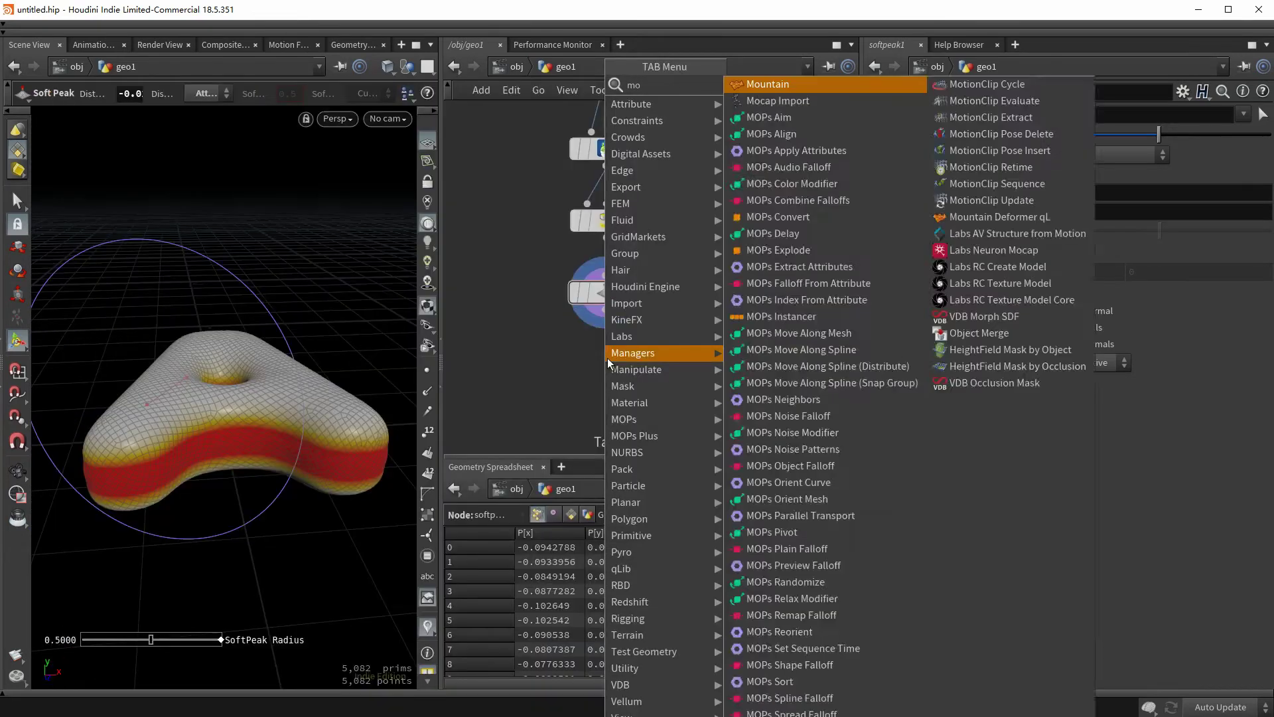
type("unt")
key("Return")
left_click(608, 364)
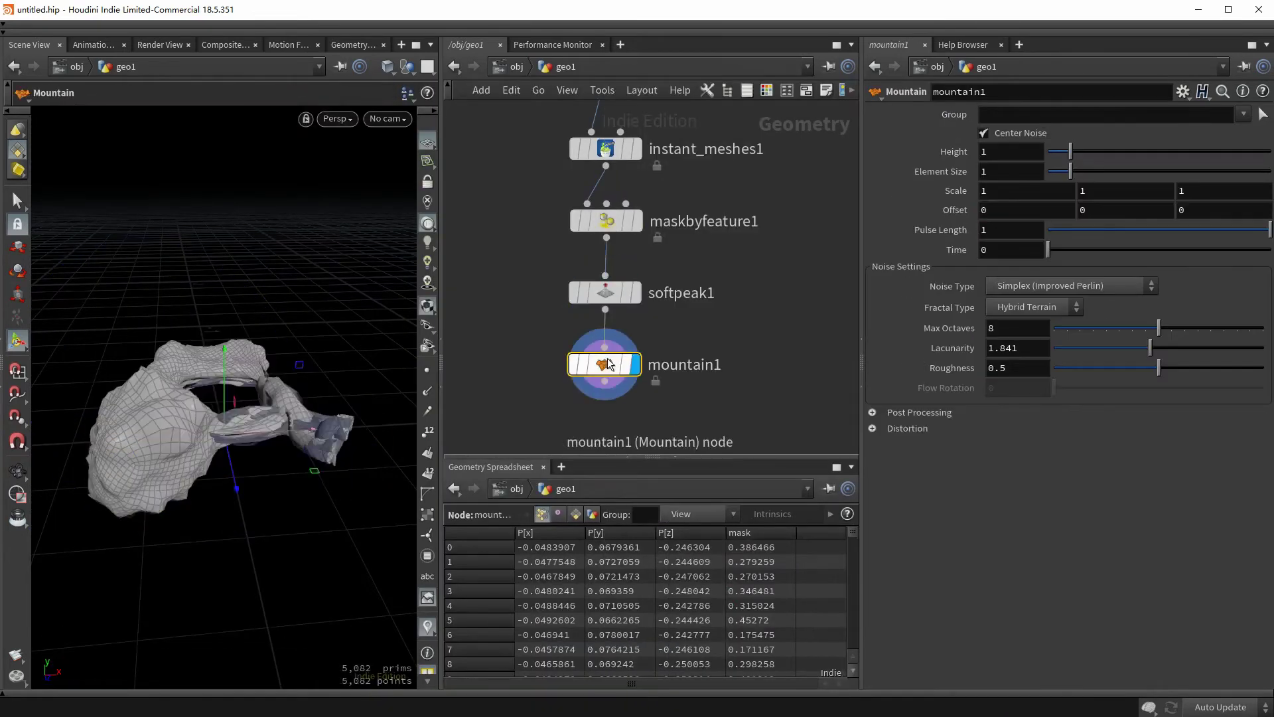
double_click(999, 153)
type("0.03")
double_click(986, 171)
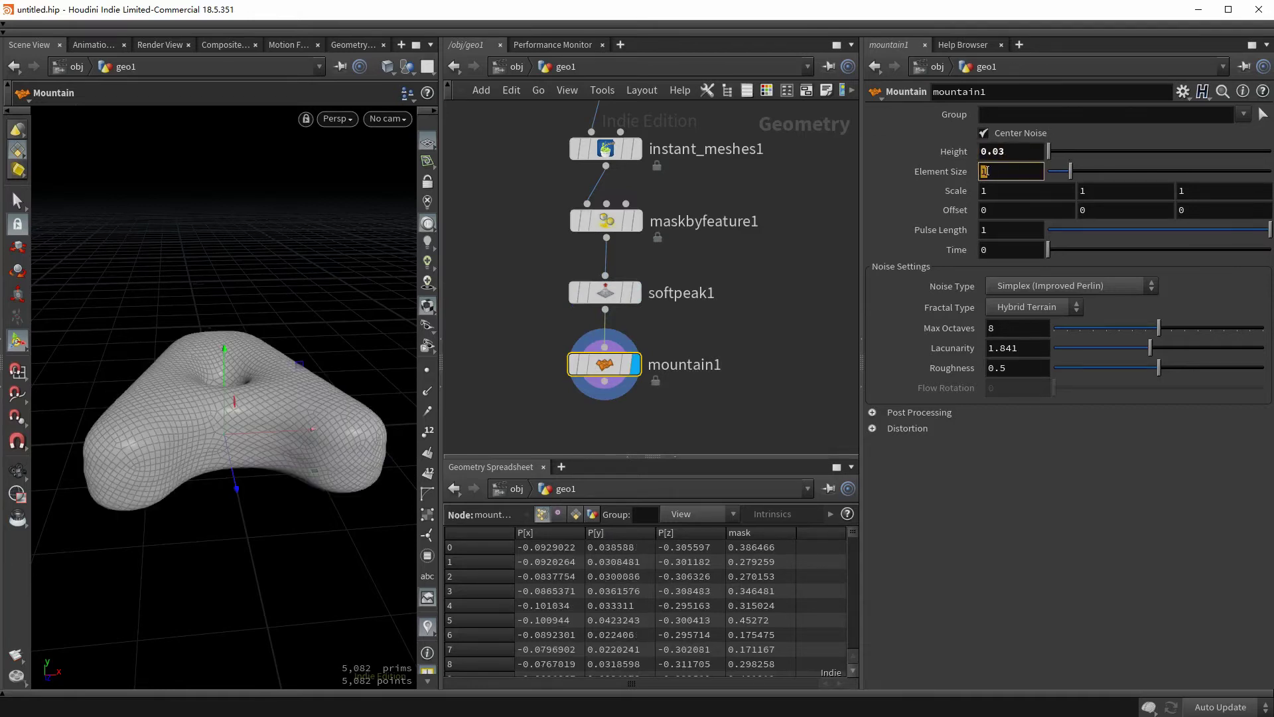
type("0.23")
key("Return")
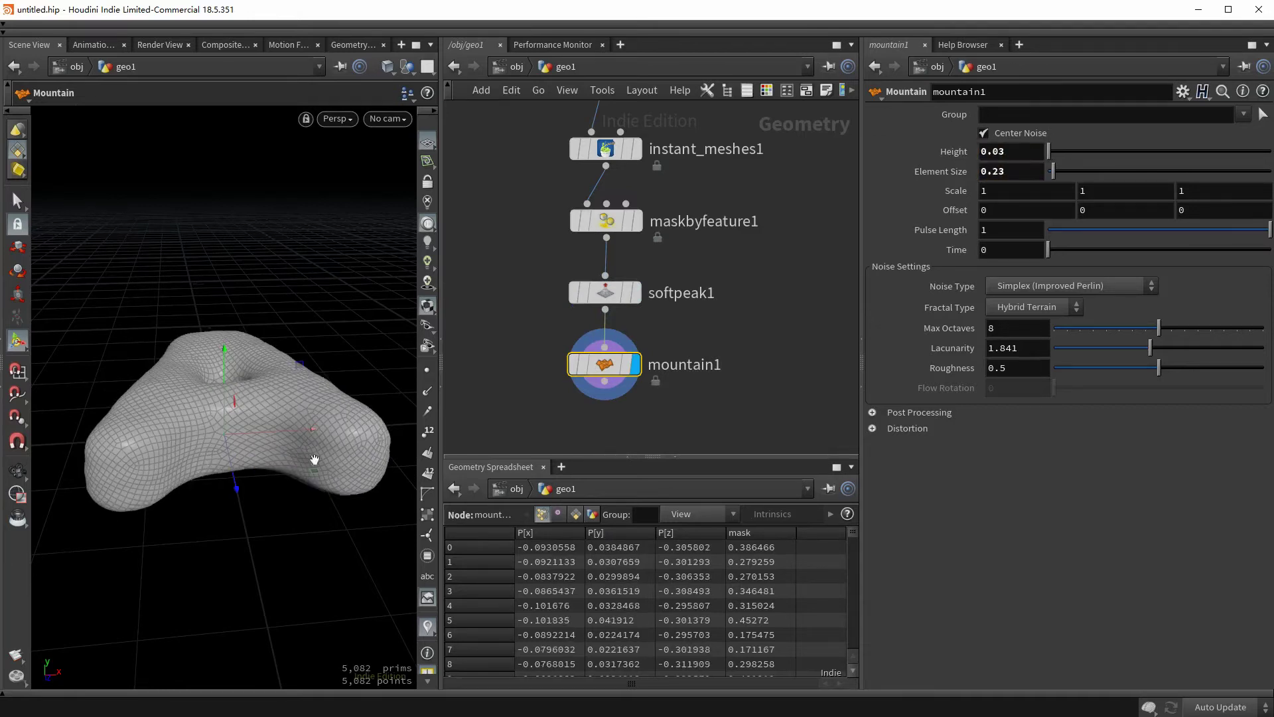
key("Escape")
left_click_drag(313, 456, 247, 384)
key("Return")
left_click_drag(608, 405, 608, 292)
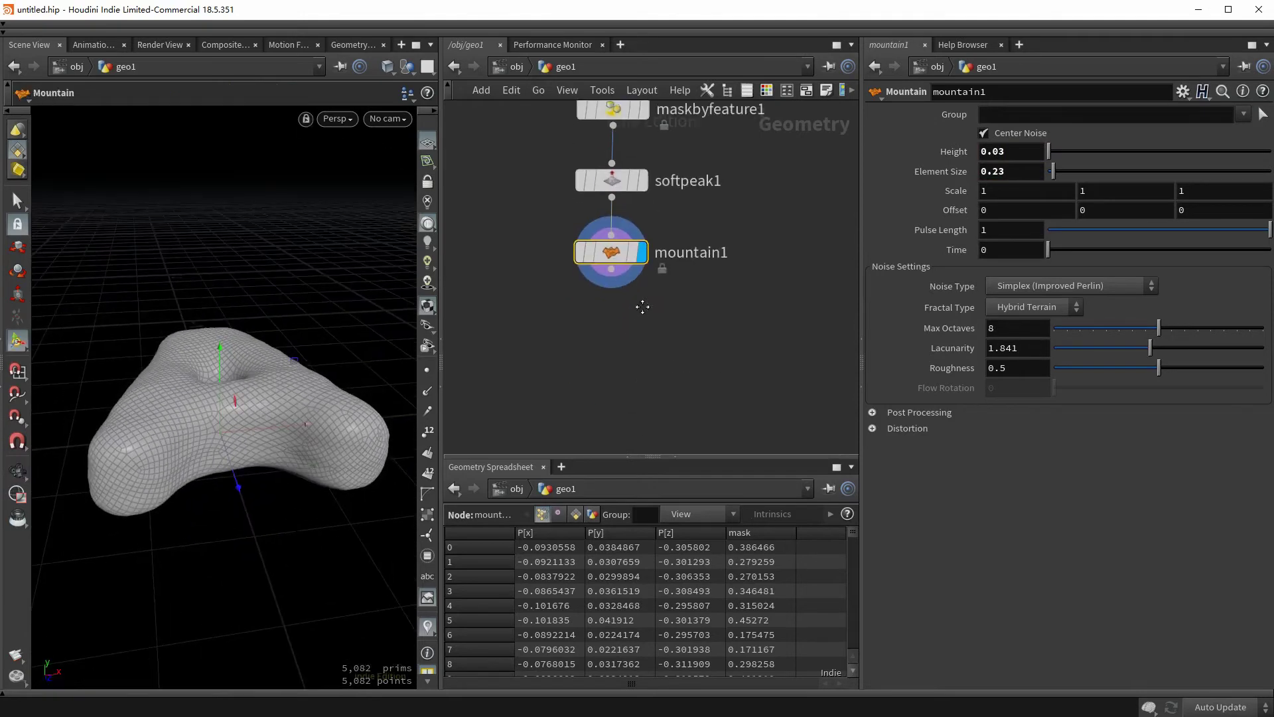
- Add a Group Create node below mountain1 that puts all primitives into the group 'base'
key("Tab")
type("group")
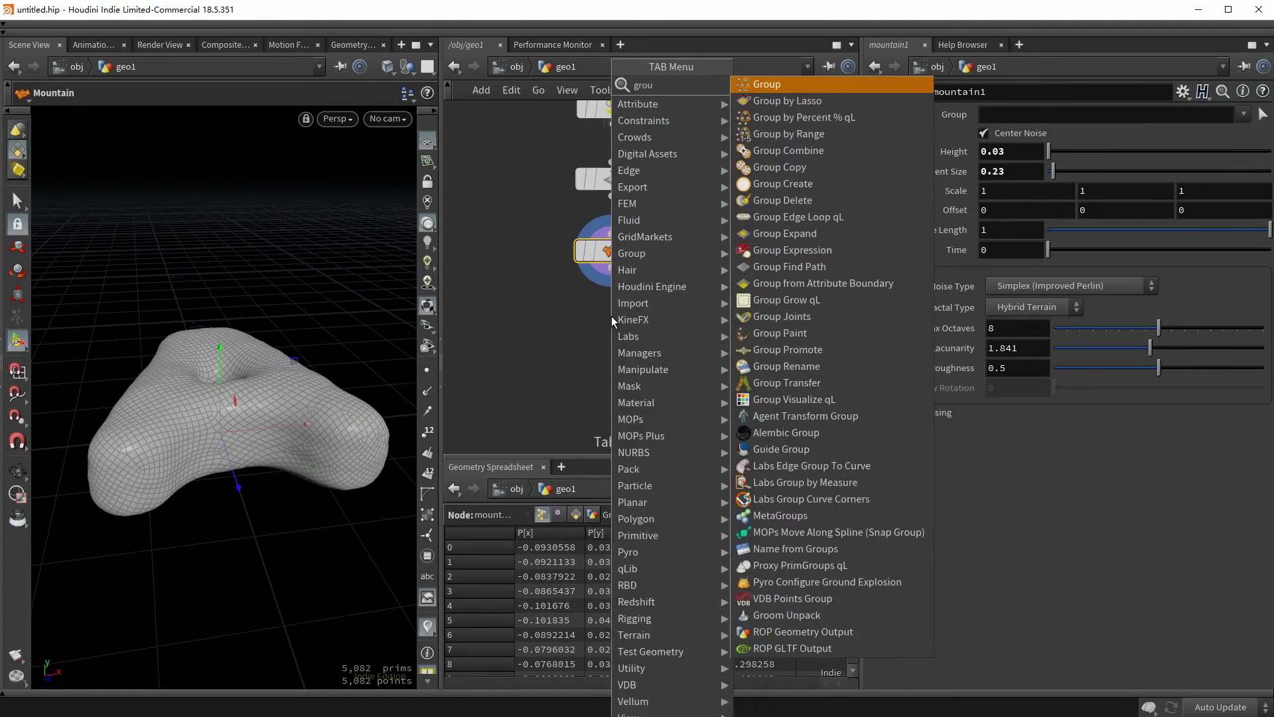
key("Return")
double_click(1003, 115)
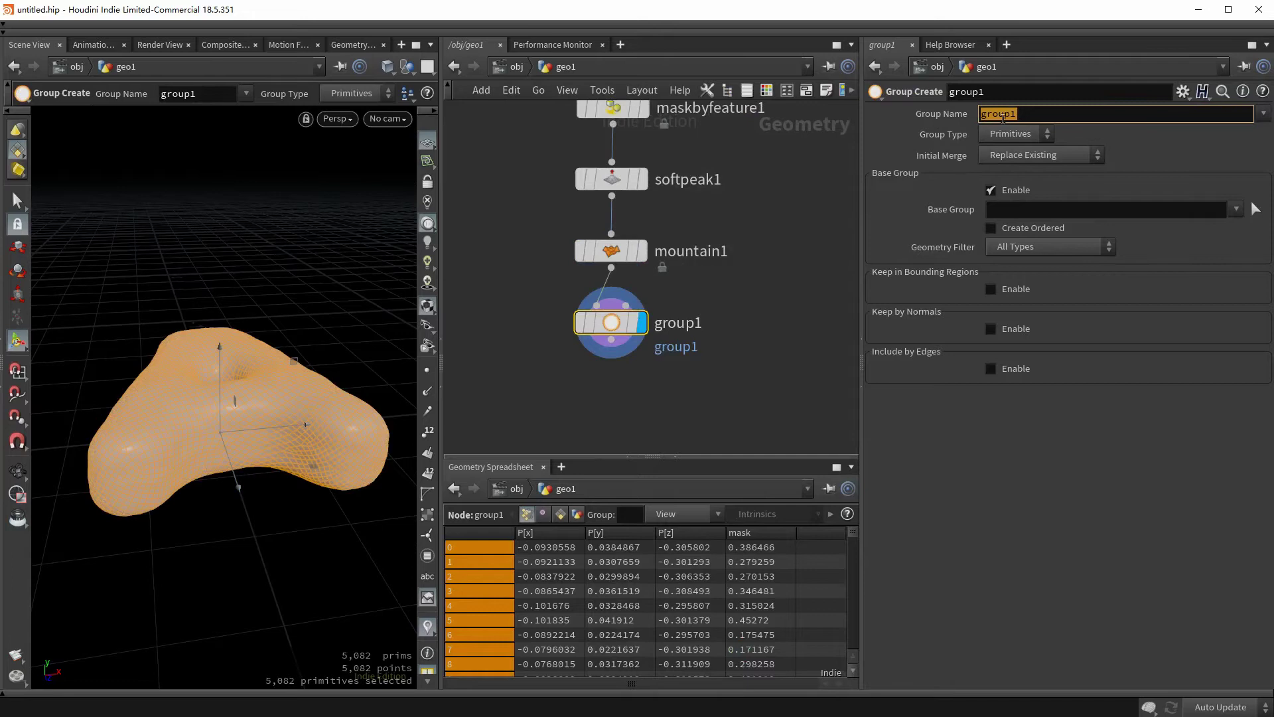
type("base")
key("Return")
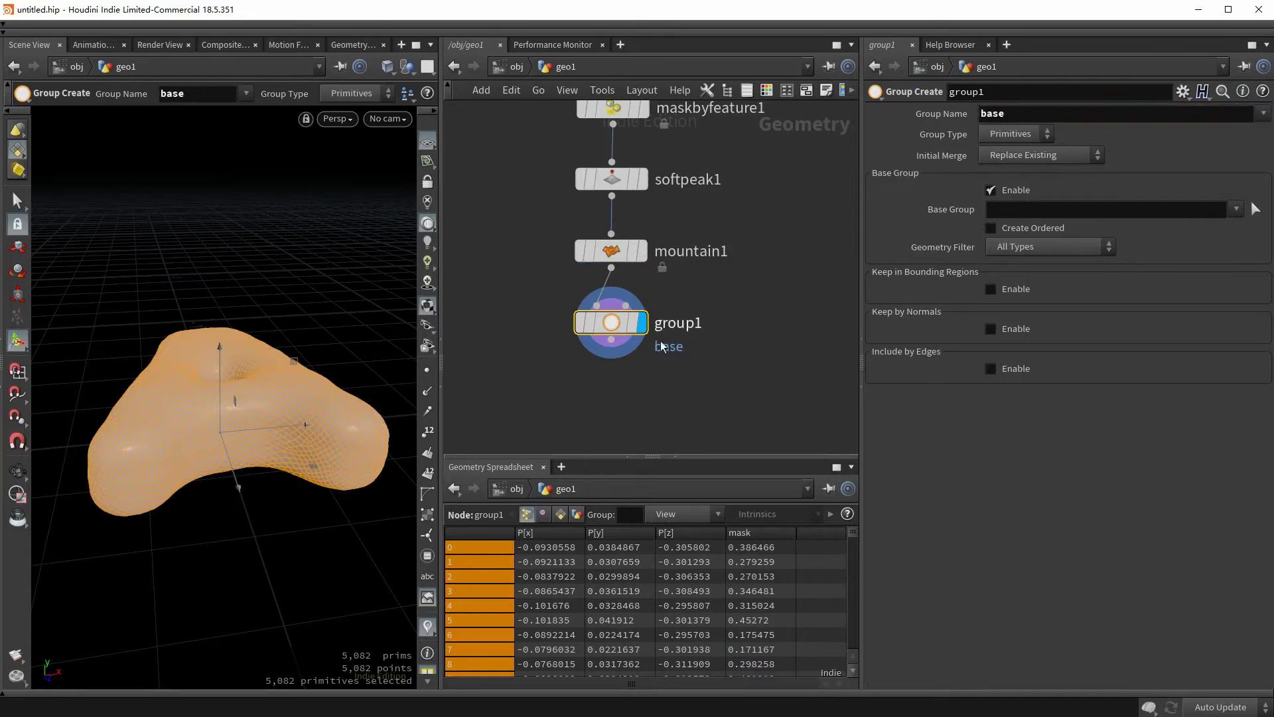
left_click_drag(386, 432, 201, 431)
- Add a Grid node to the network and set its size to 1 by 1
key("Tab")
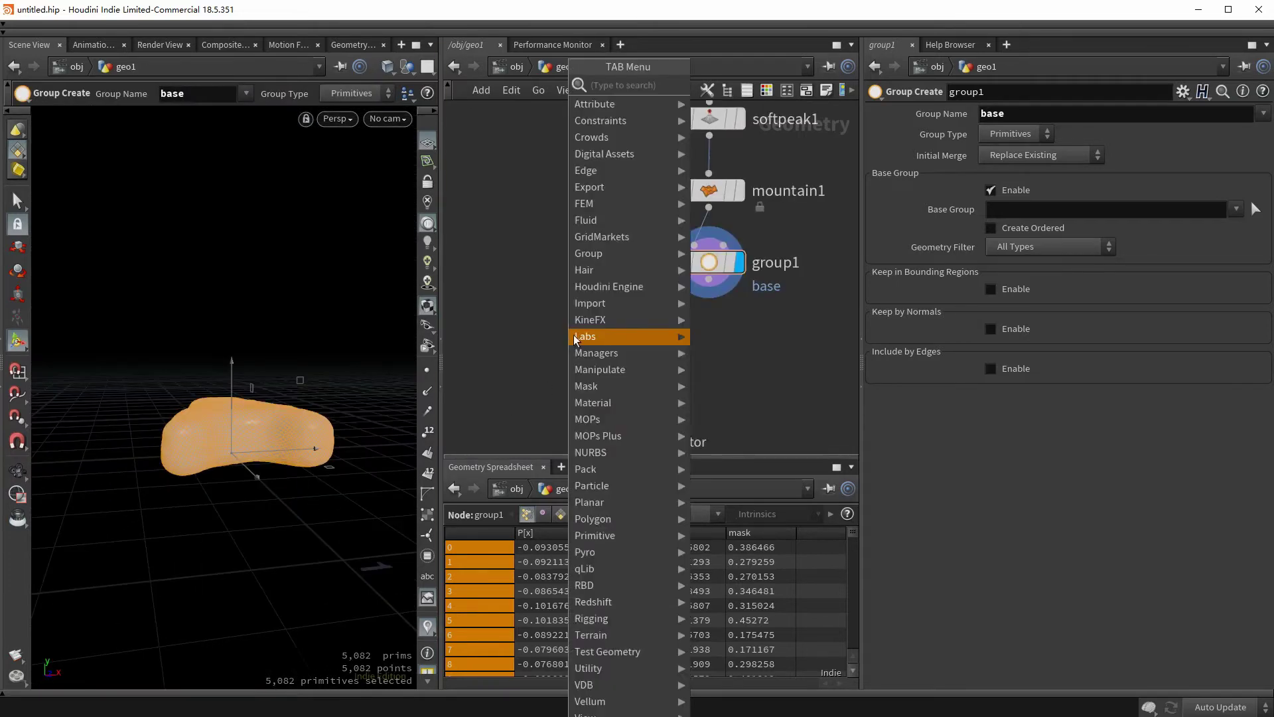
type("grid")
key("Return")
left_click(575, 337)
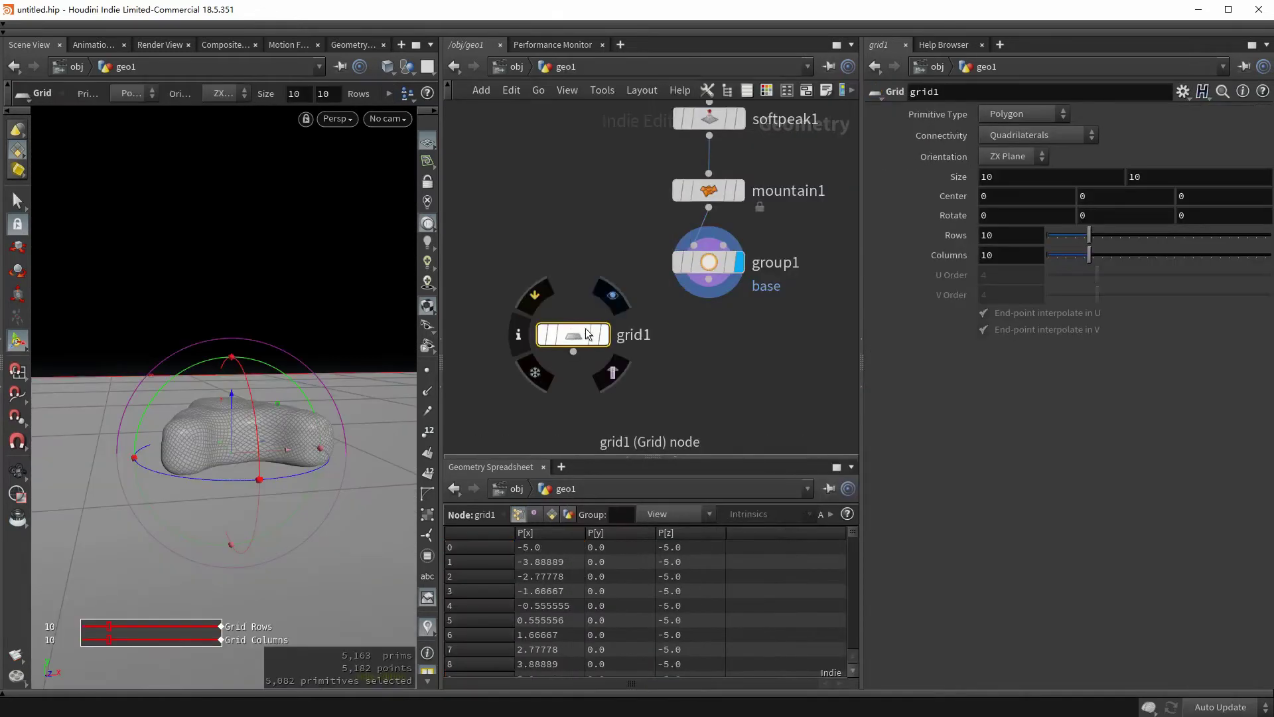
key("Return")
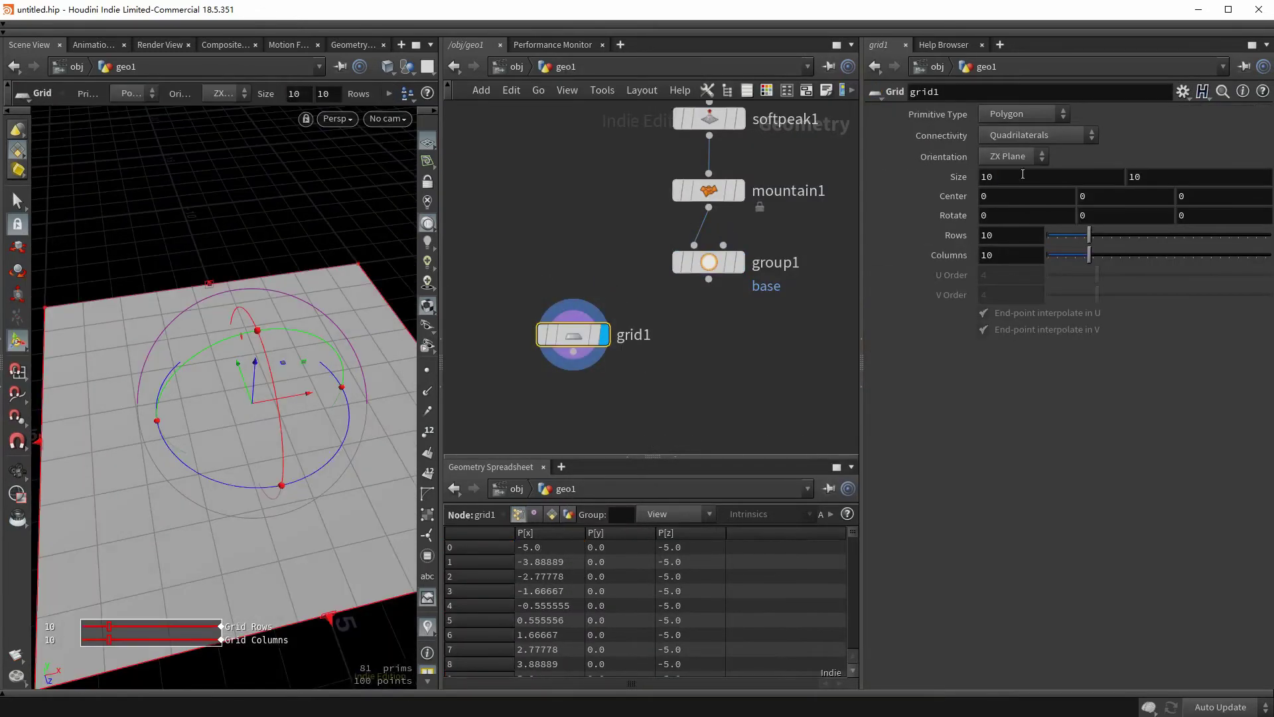
left_click(1005, 178)
type("1")
key("Tab")
type("1")
key("Return")
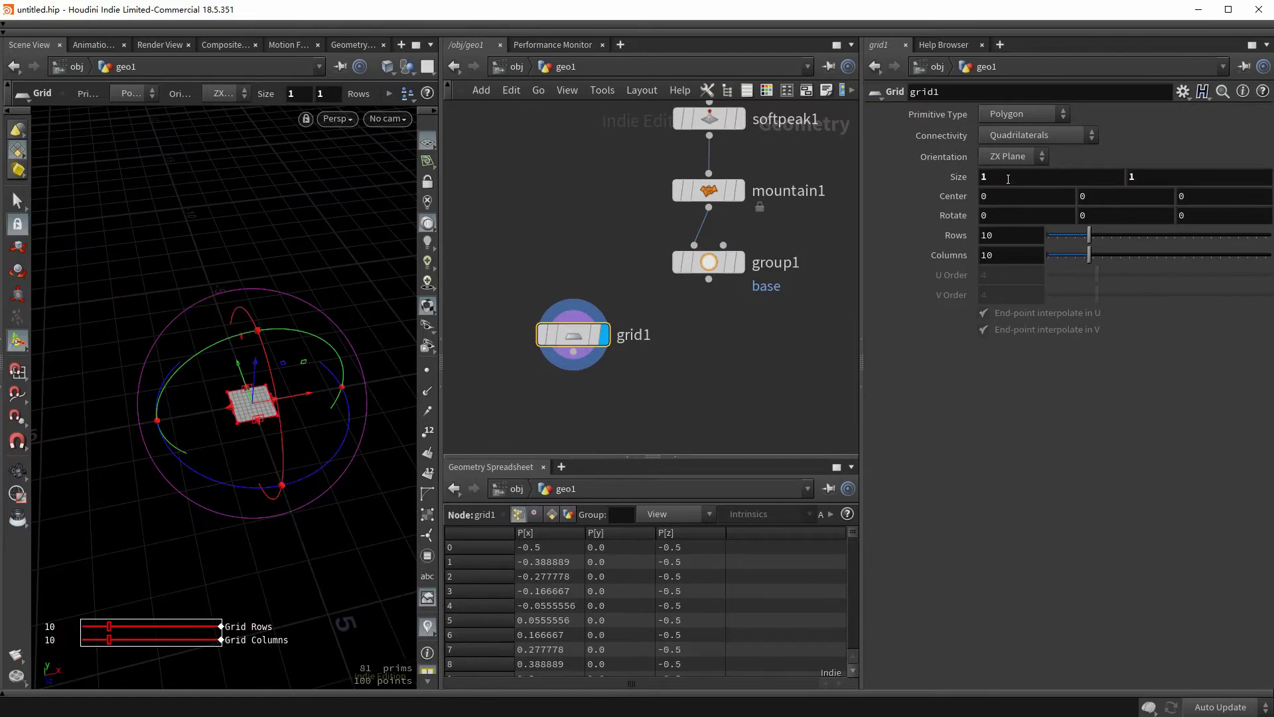
- Give grid1 50 rows and 50 columns
left_click(709, 263)
scroll(664, 325, "up", 3)
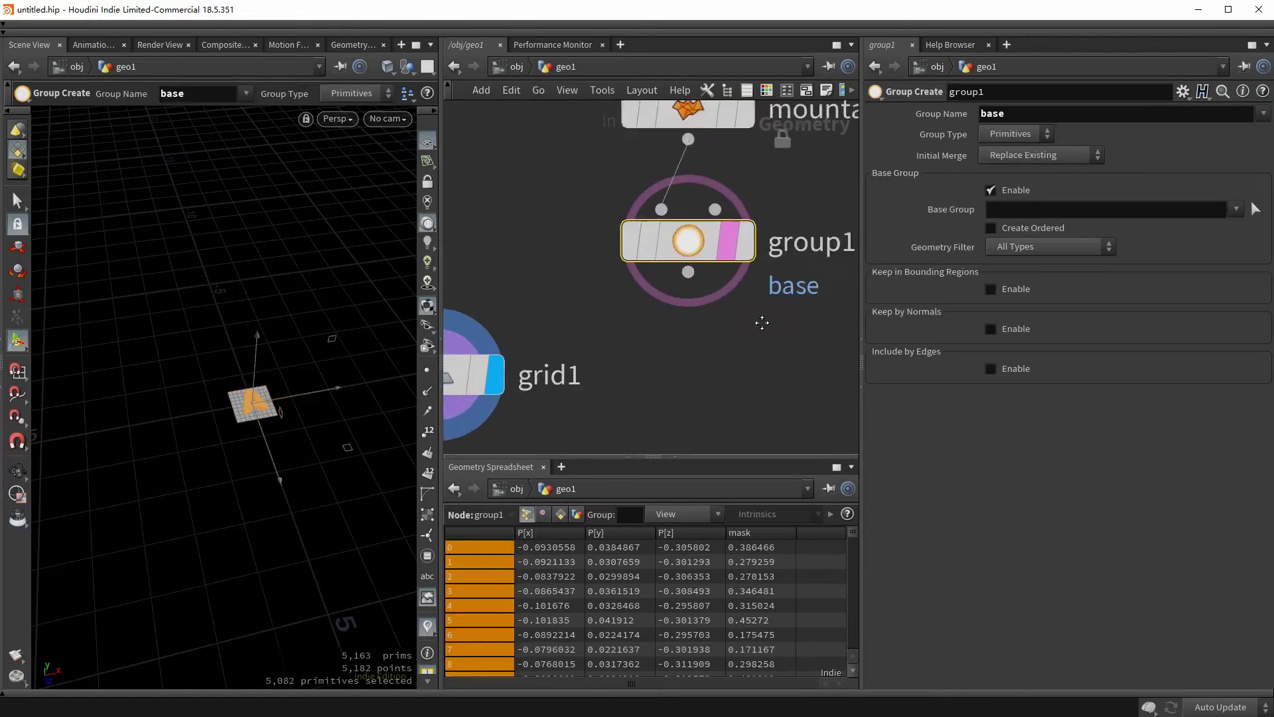
left_click(508, 346)
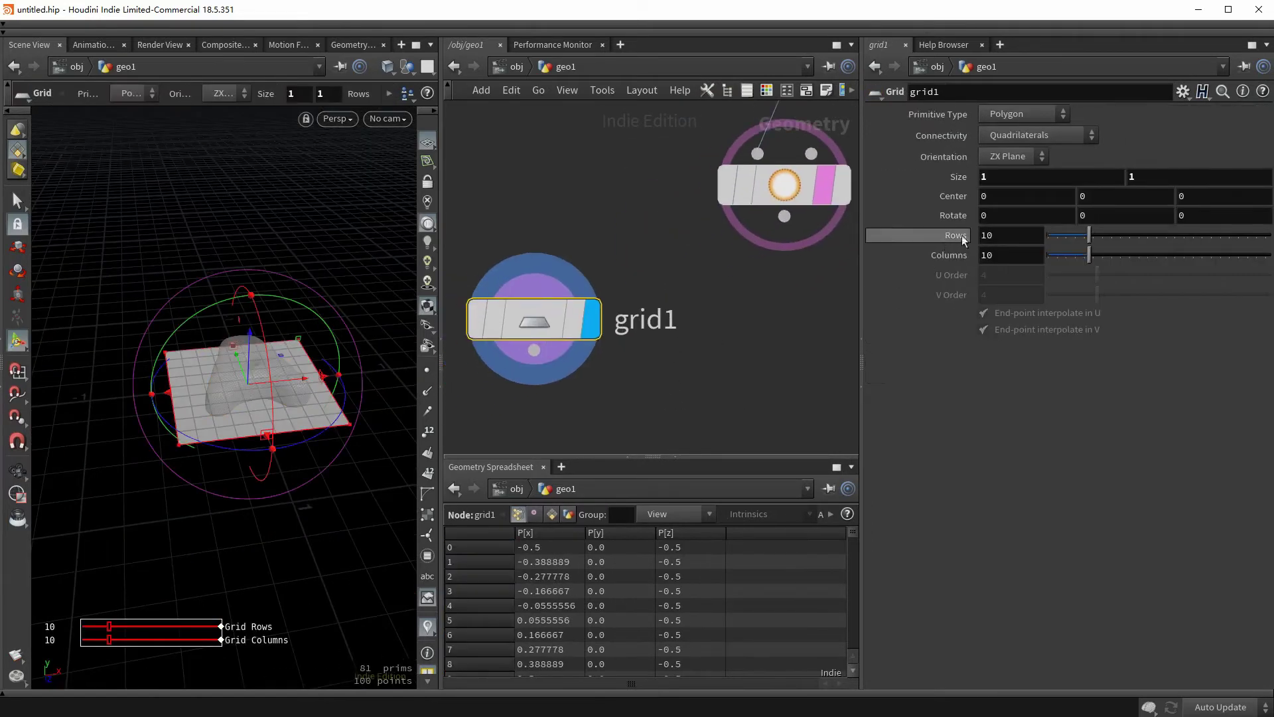
left_click(989, 234)
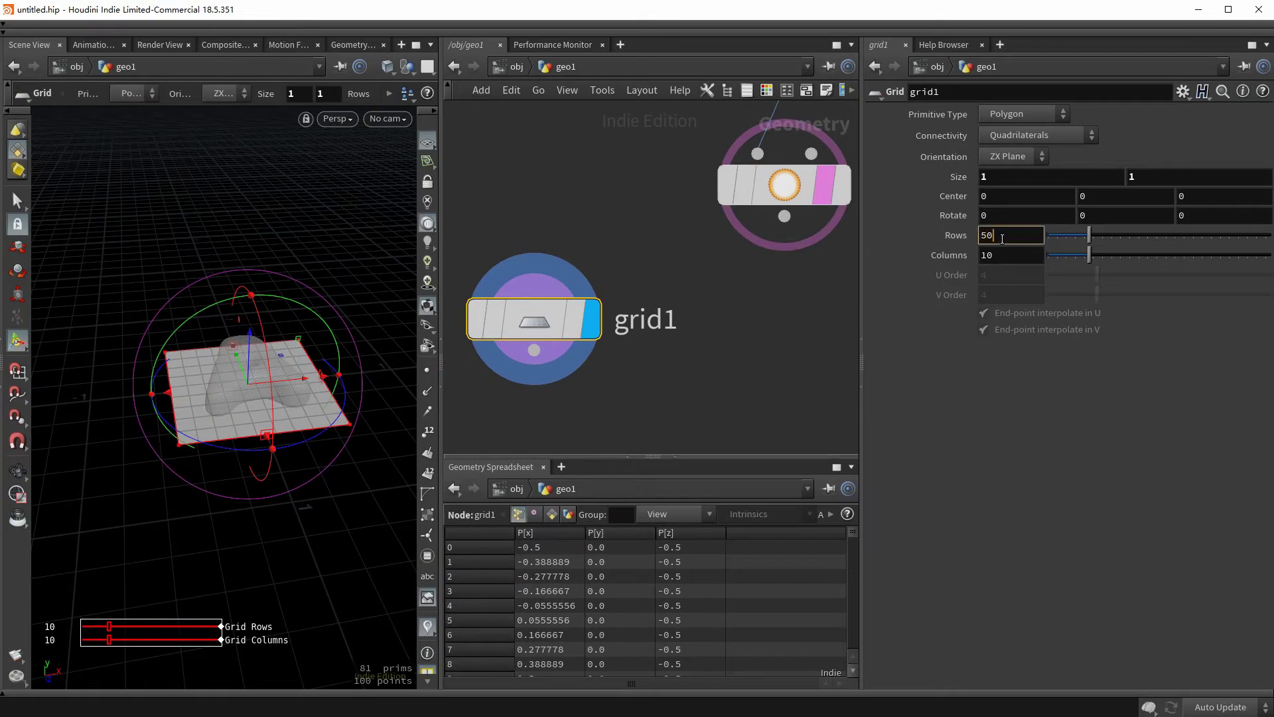
key("Tab")
key("Return")
- Raise the grid's centre to a height of Y 0.15, near the donut's top
key("Escape")
left_click_drag(253, 431, 247, 393)
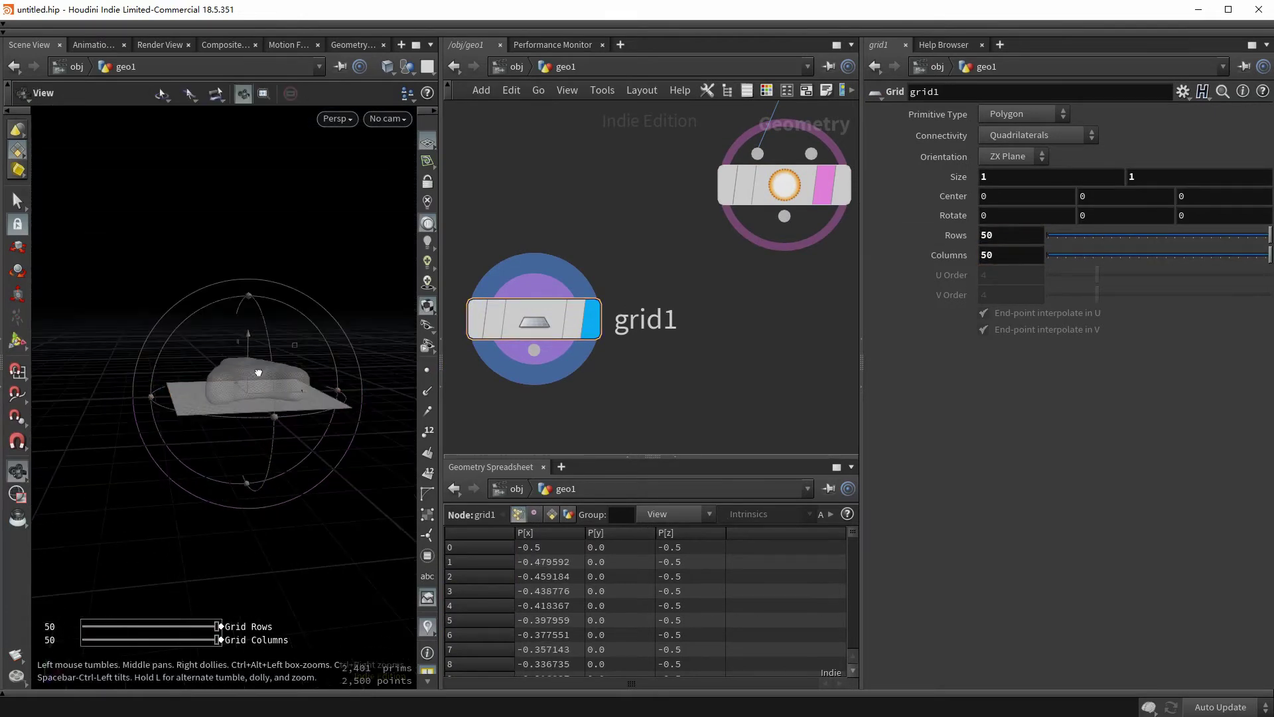
scroll(247, 393, "up", 5)
key("Return")
left_click_drag(262, 345, 272, 281)
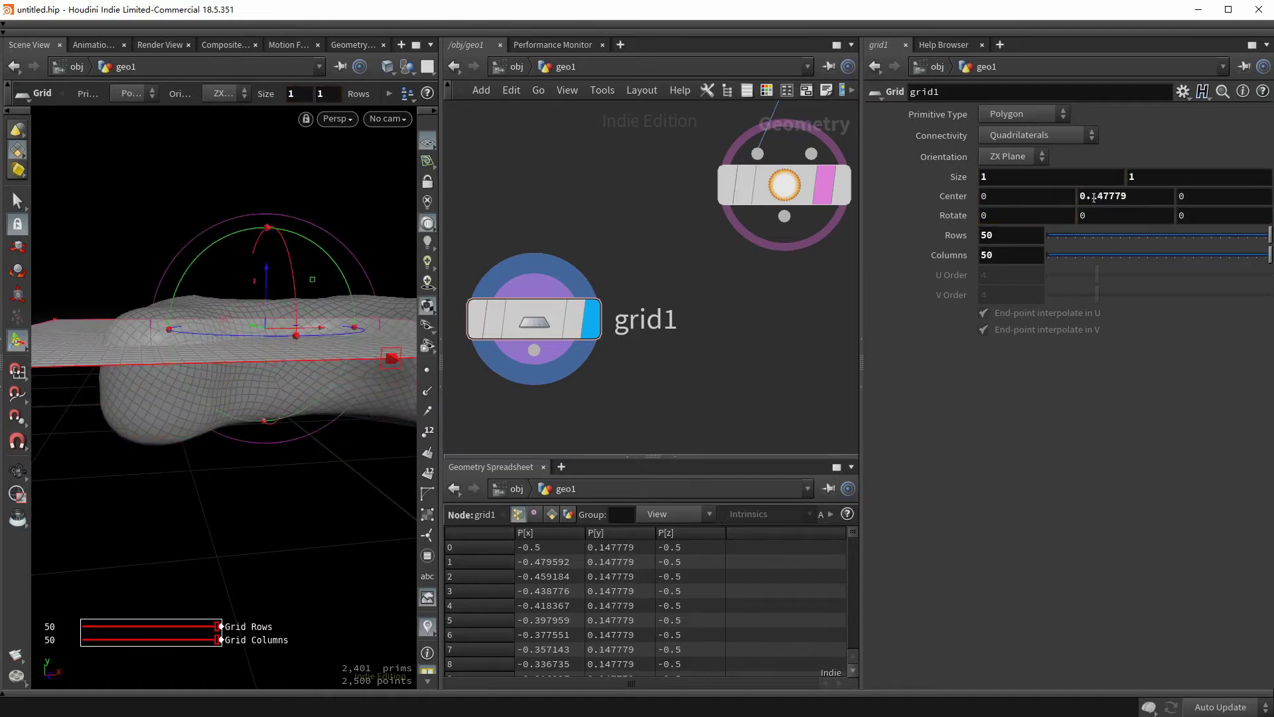
type("5")
key("Return")
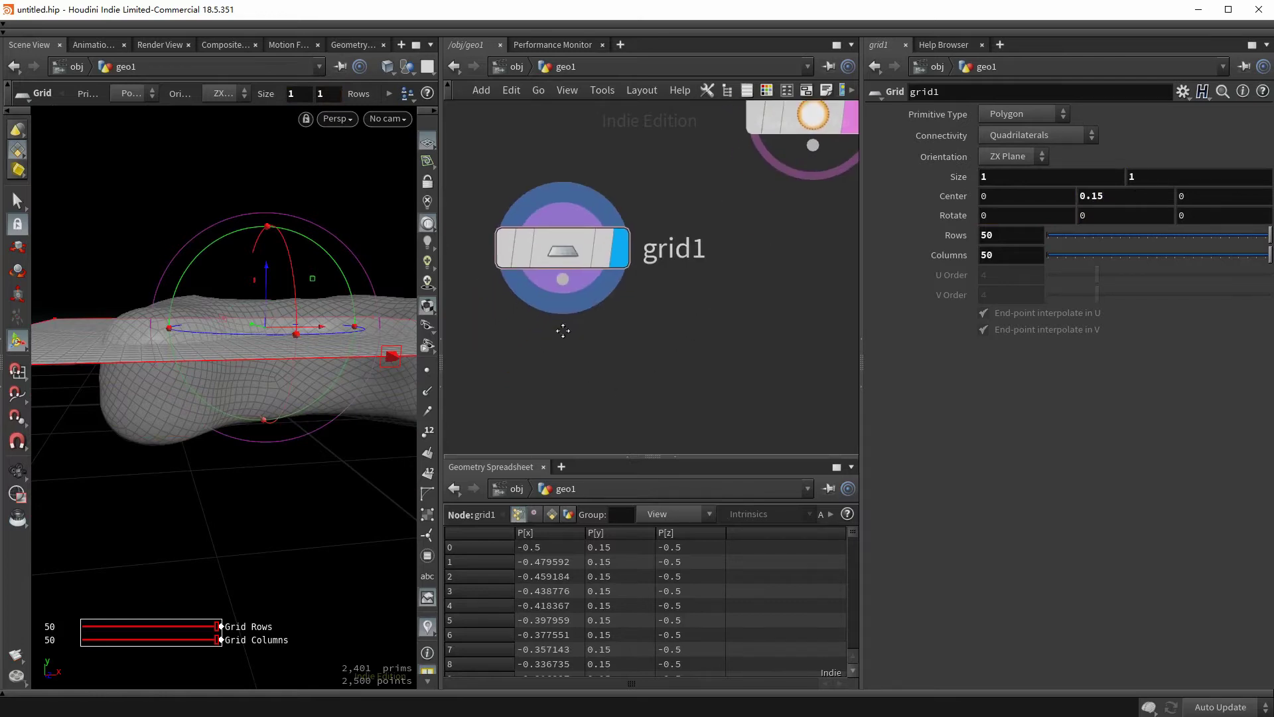
key("Tab")
- Add a Mountain node under grid1 with Height 0.15 and Element Size 0.15
type("mount")
key("Return")
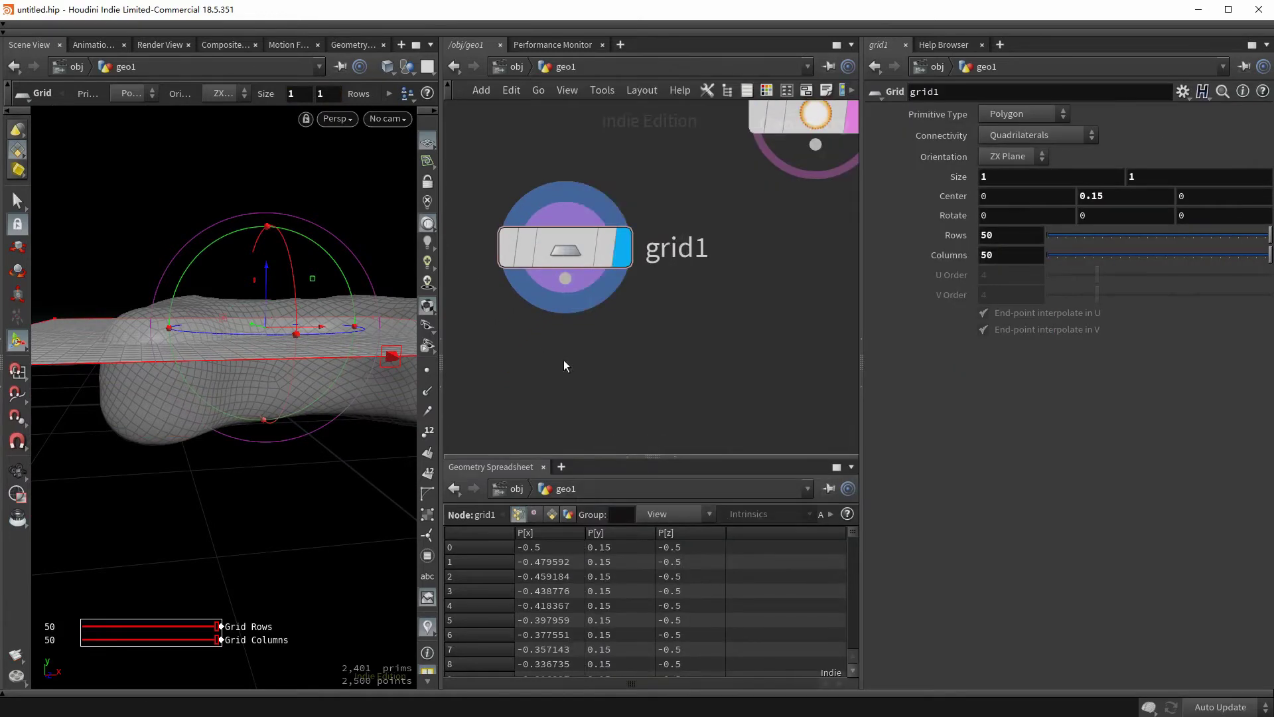
left_click(563, 362)
left_click(983, 153)
type("0.15")
key("Tab")
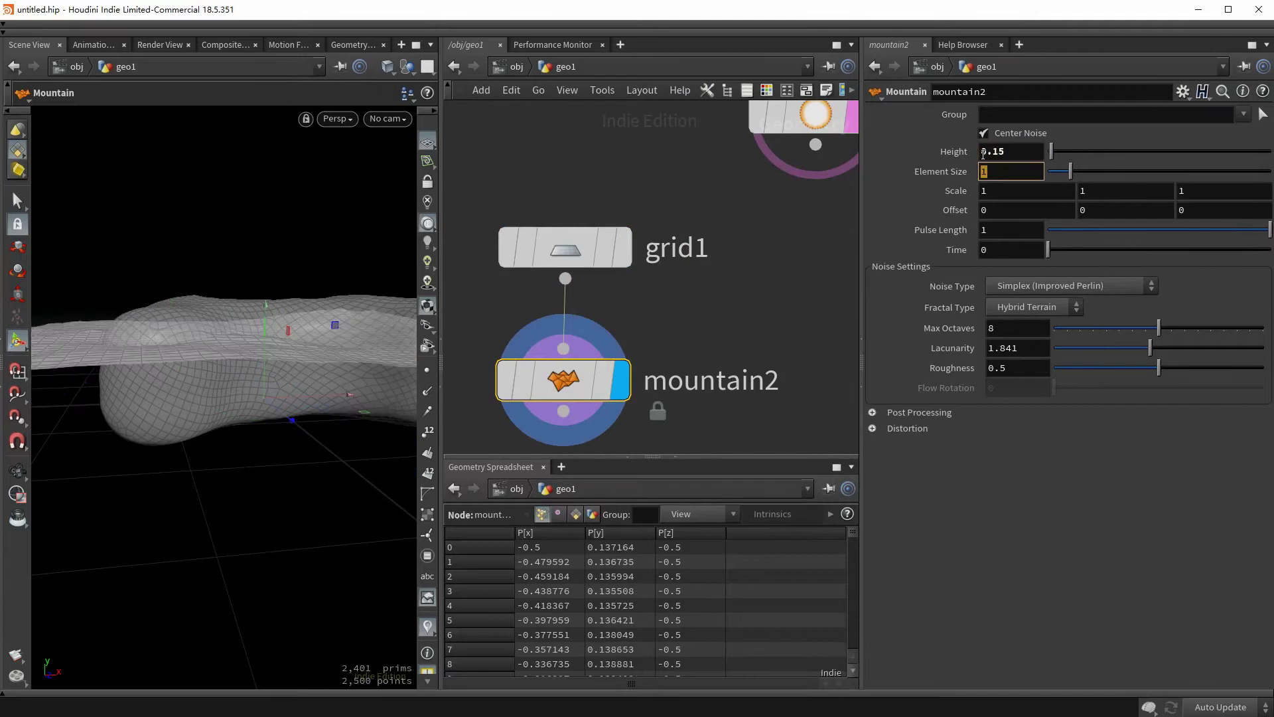
type("0.15")
key("Return")
- Switch the grid's mountain noise type to Perlin
key("Escape")
left_click_drag(285, 332, 379, 417)
key("Return")
left_click(1058, 285)
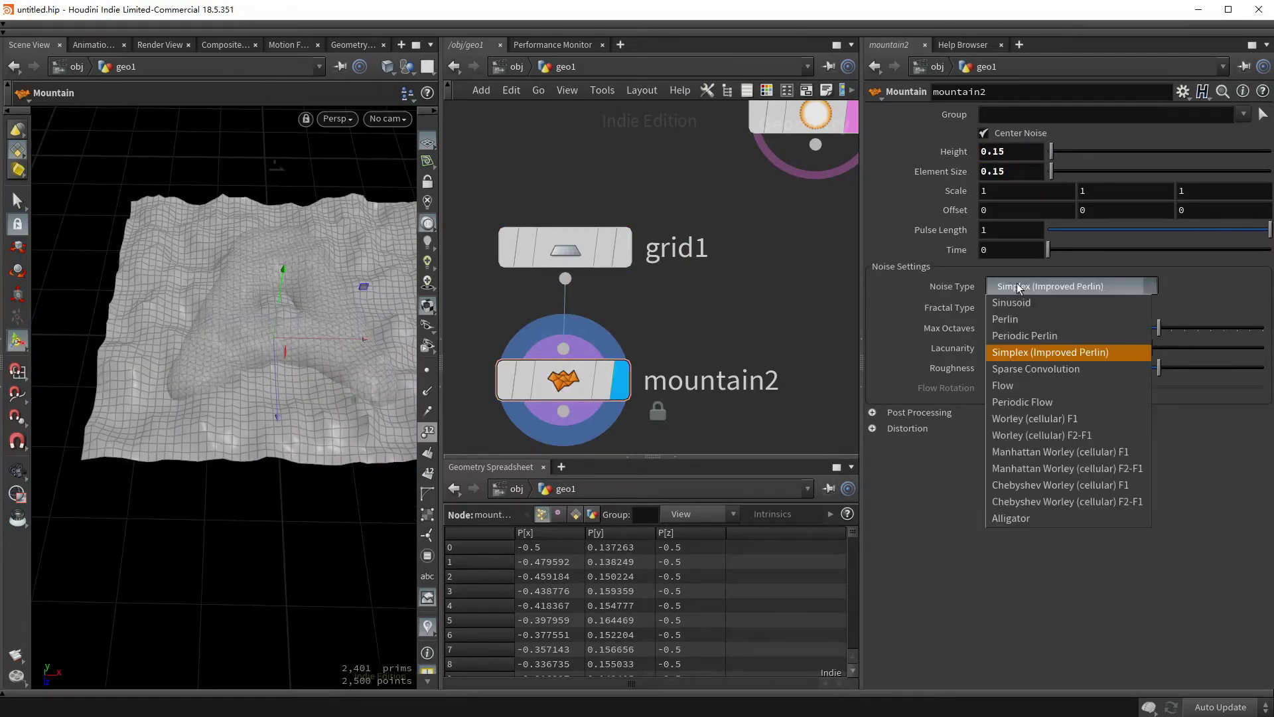
left_click(1026, 307)
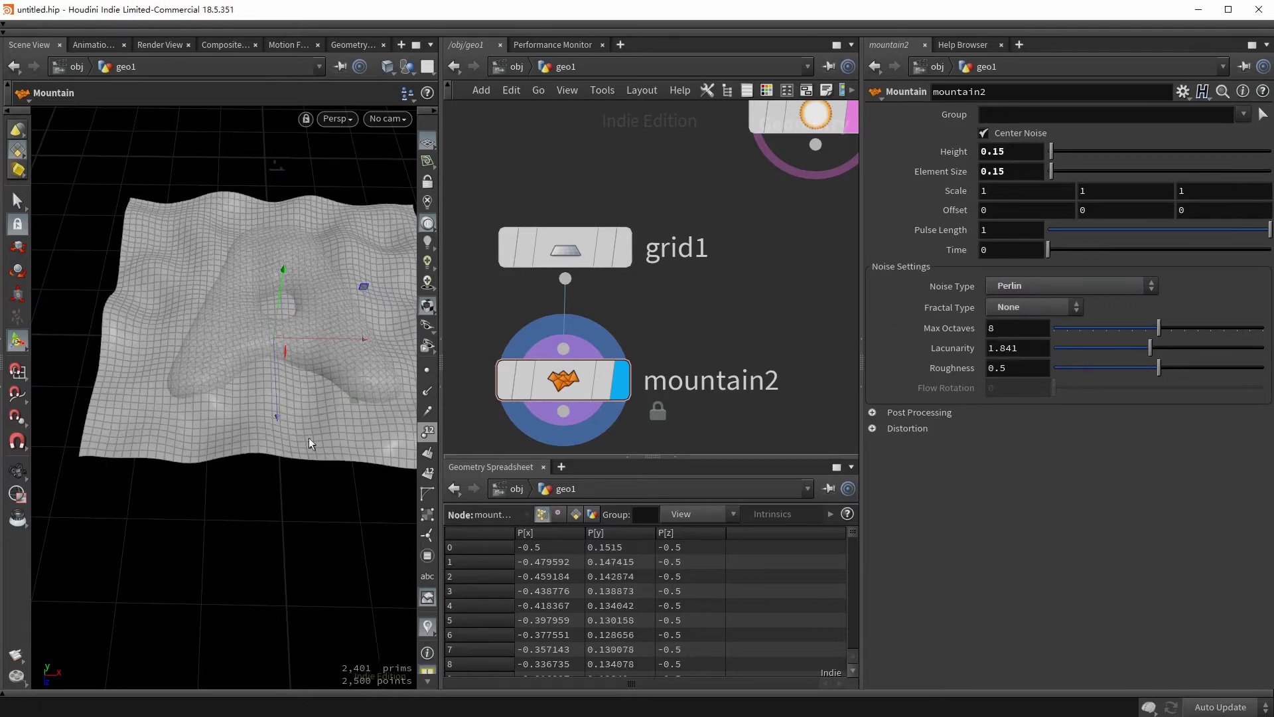
key("Escape")
left_click_drag(309, 436, 208, 340)
key("Return")
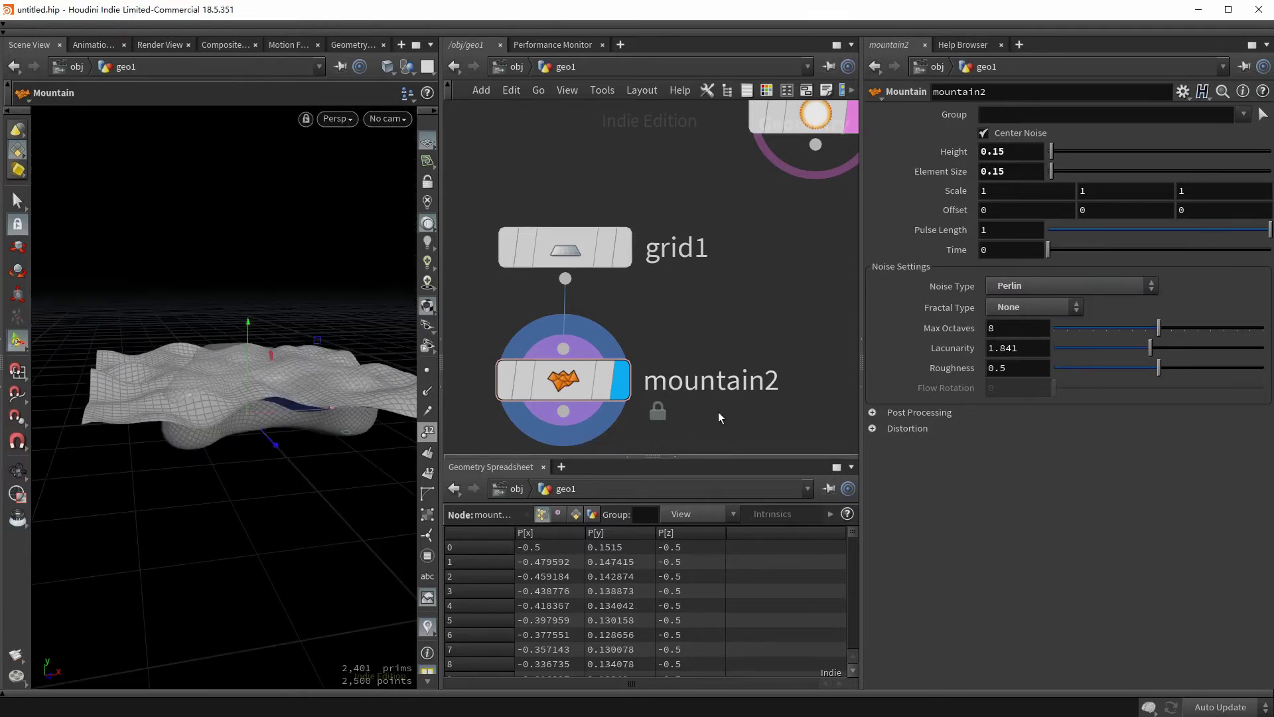
scroll(718, 411, "down", 5)
- Add a Boolean node below mountain2 and feed group1 into its first input
key("Tab")
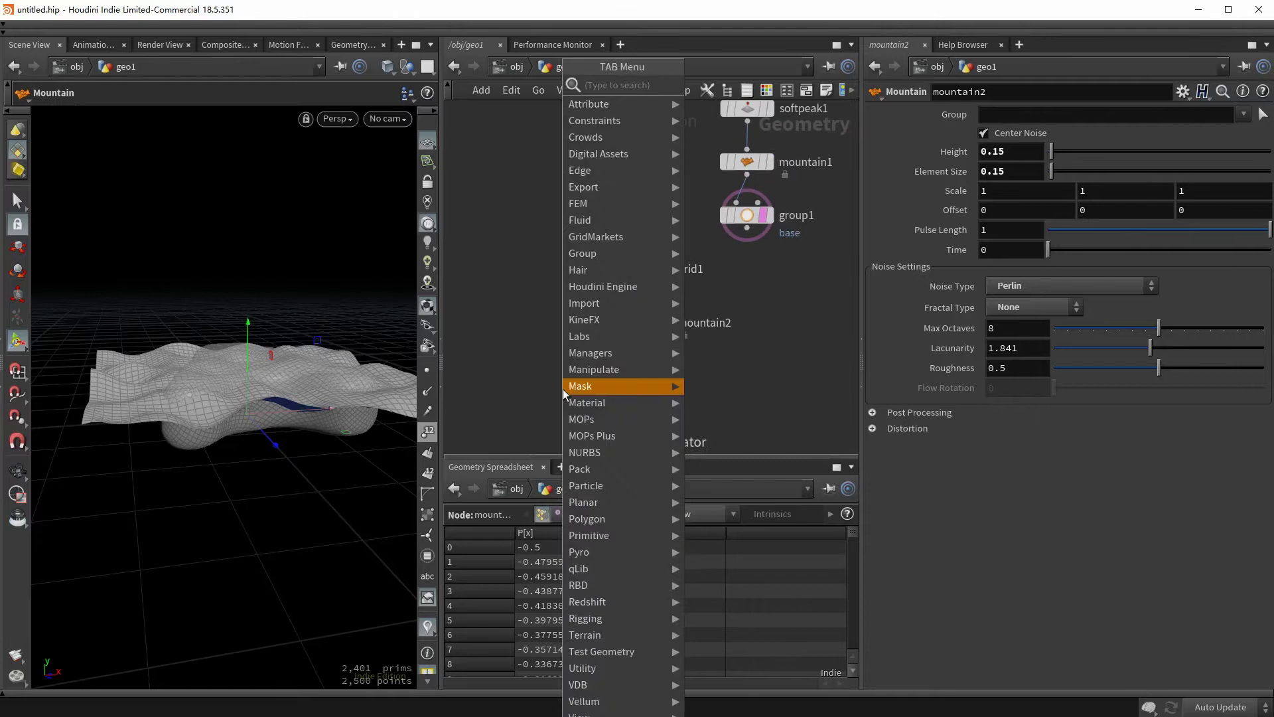
type("boolea")
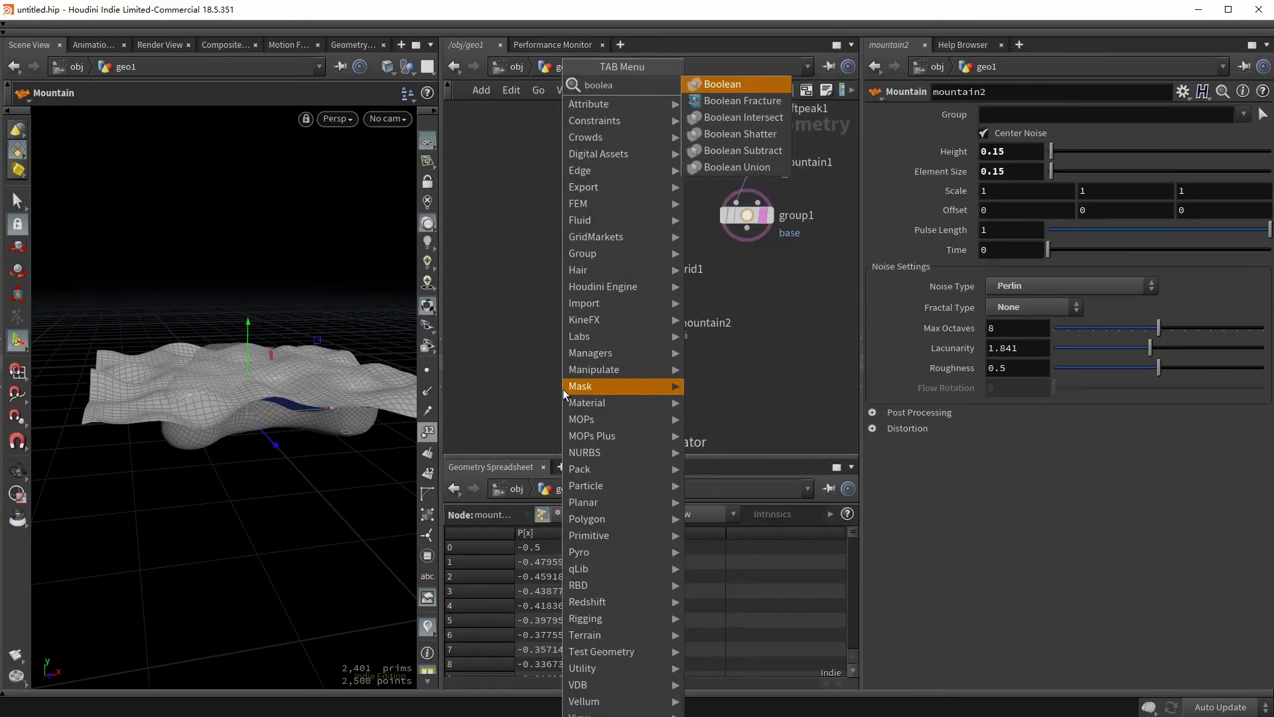
left_click(715, 138)
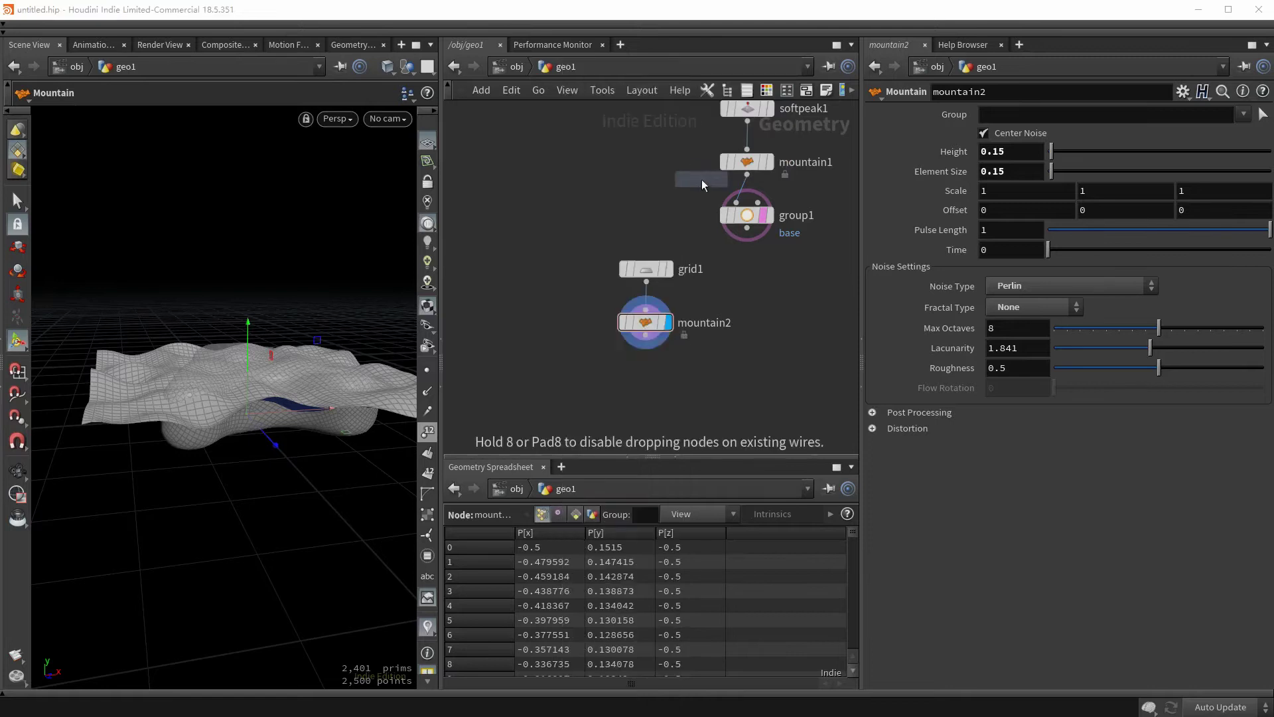
left_click(577, 396)
left_click(565, 387)
left_click(748, 229)
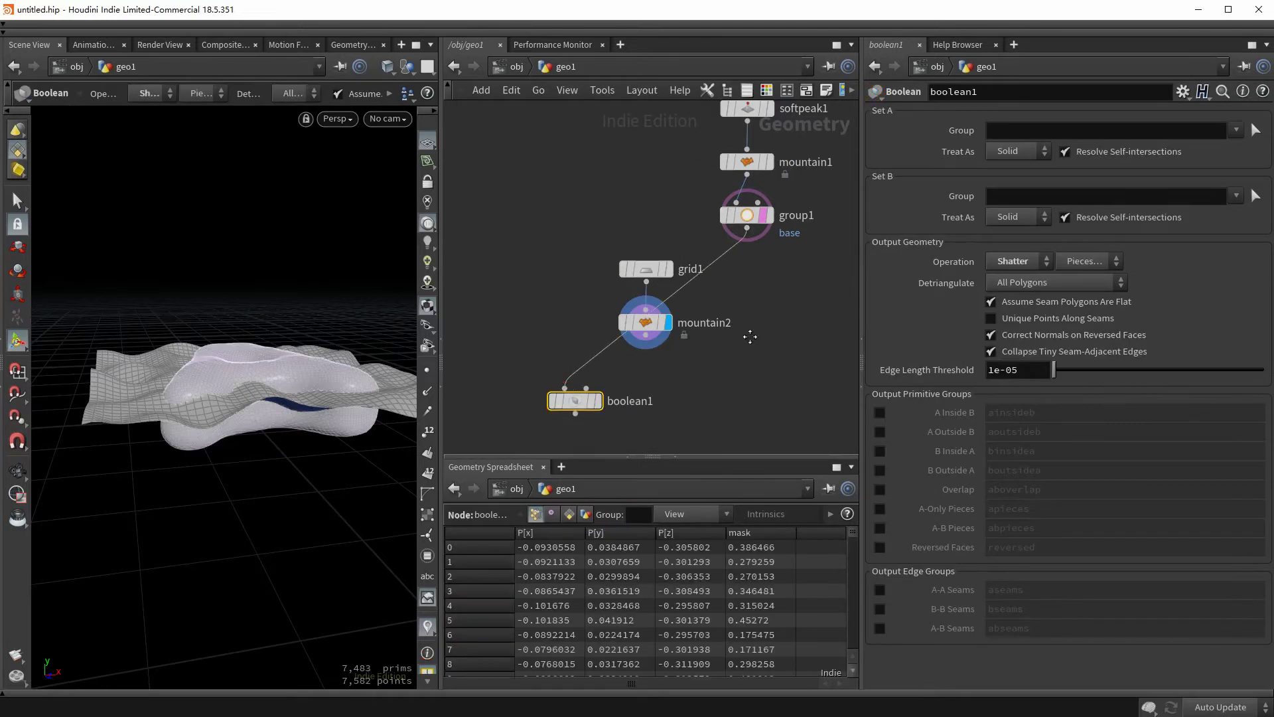
- Wire mountain2 into boolean1's second input, display it, and enable the A Outside B group
left_click(646, 269)
left_click_drag(632, 222, 683, 233)
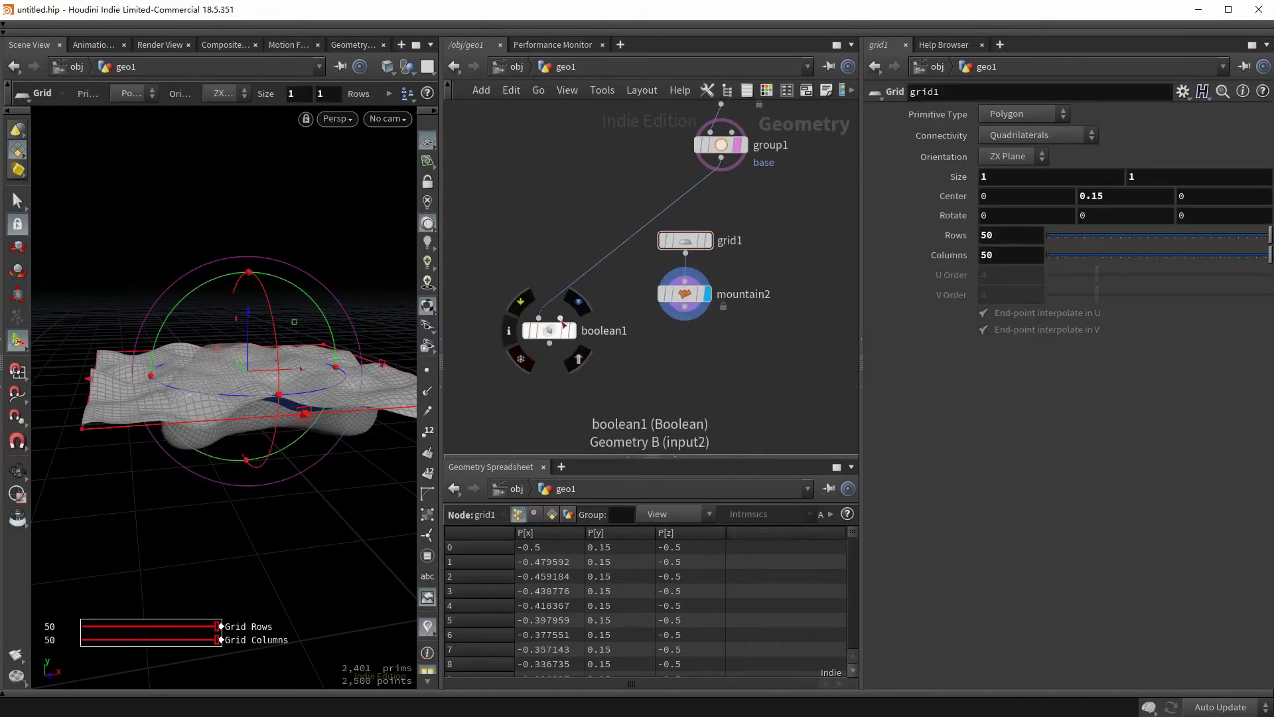
left_click(560, 319)
left_click(692, 320)
left_click(690, 277)
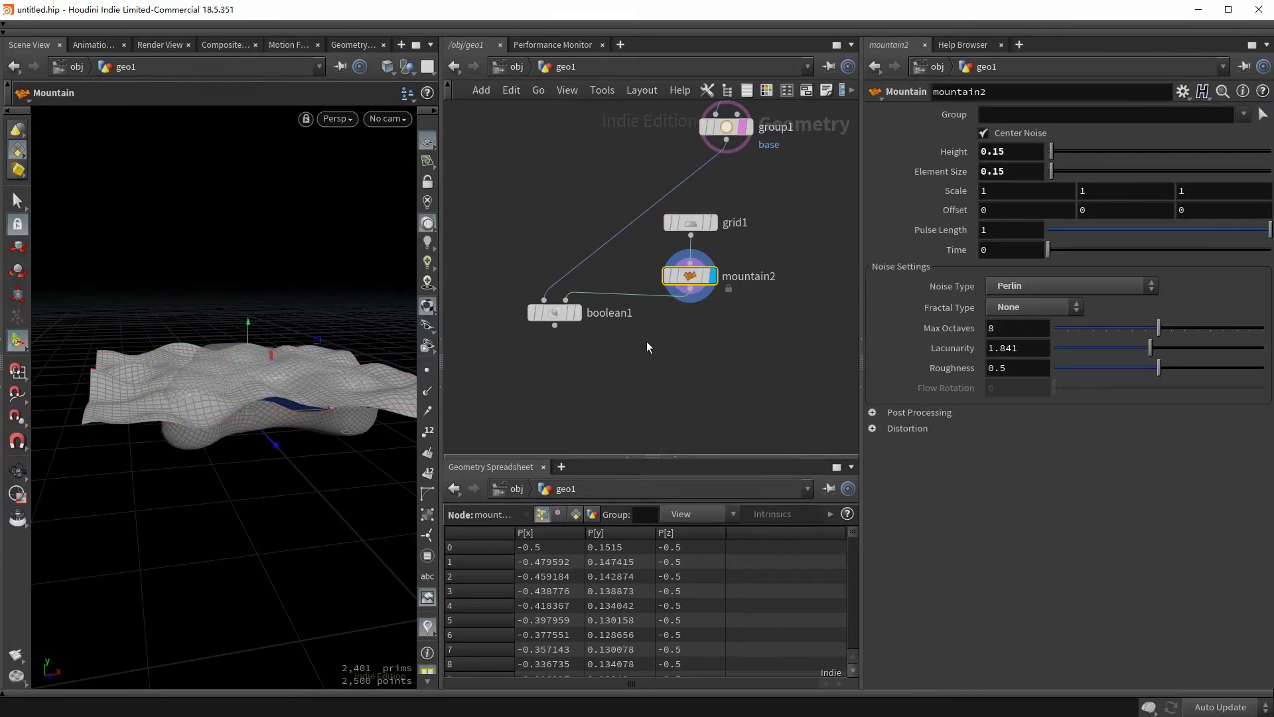
left_click(580, 317)
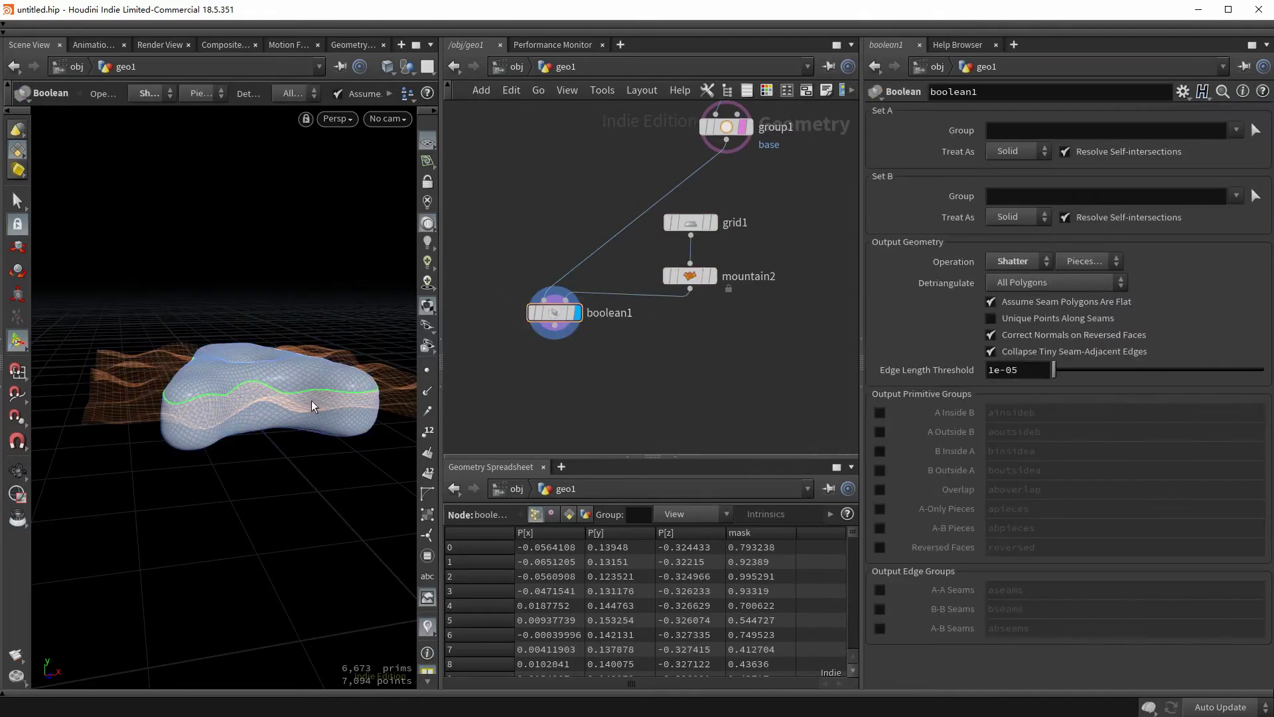
left_click_drag(310, 401, 194, 344)
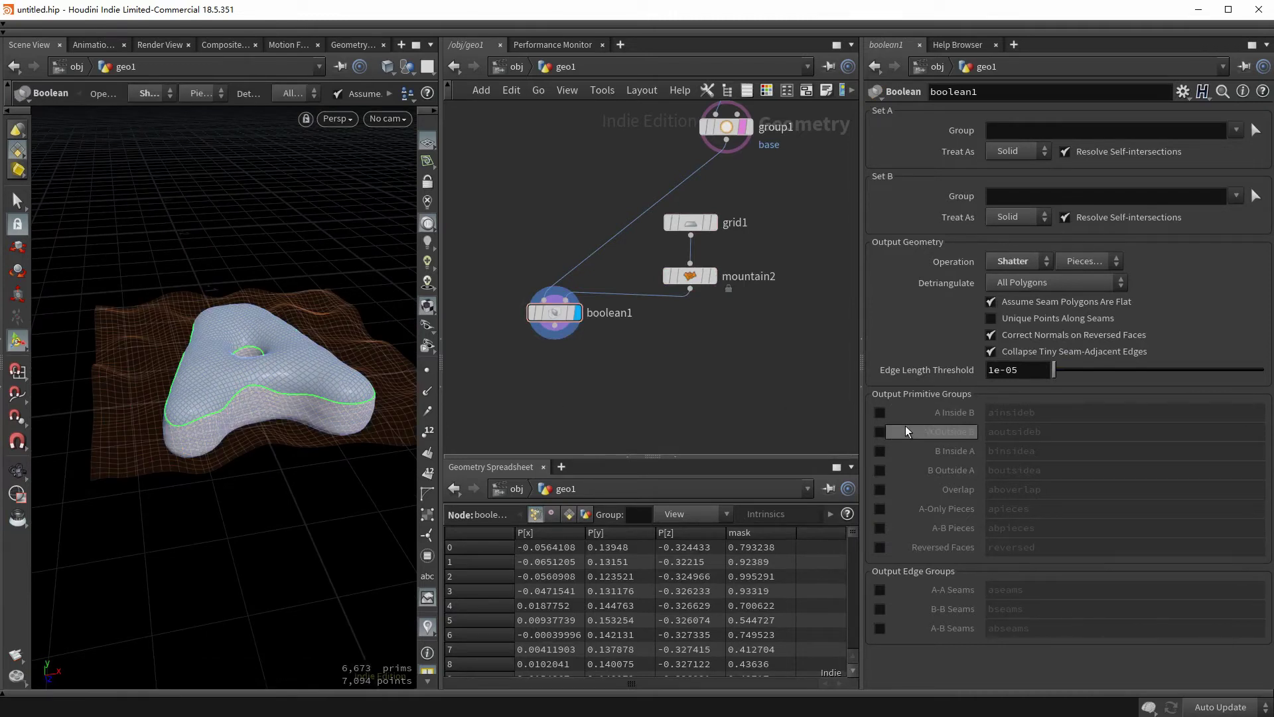
left_click(881, 432)
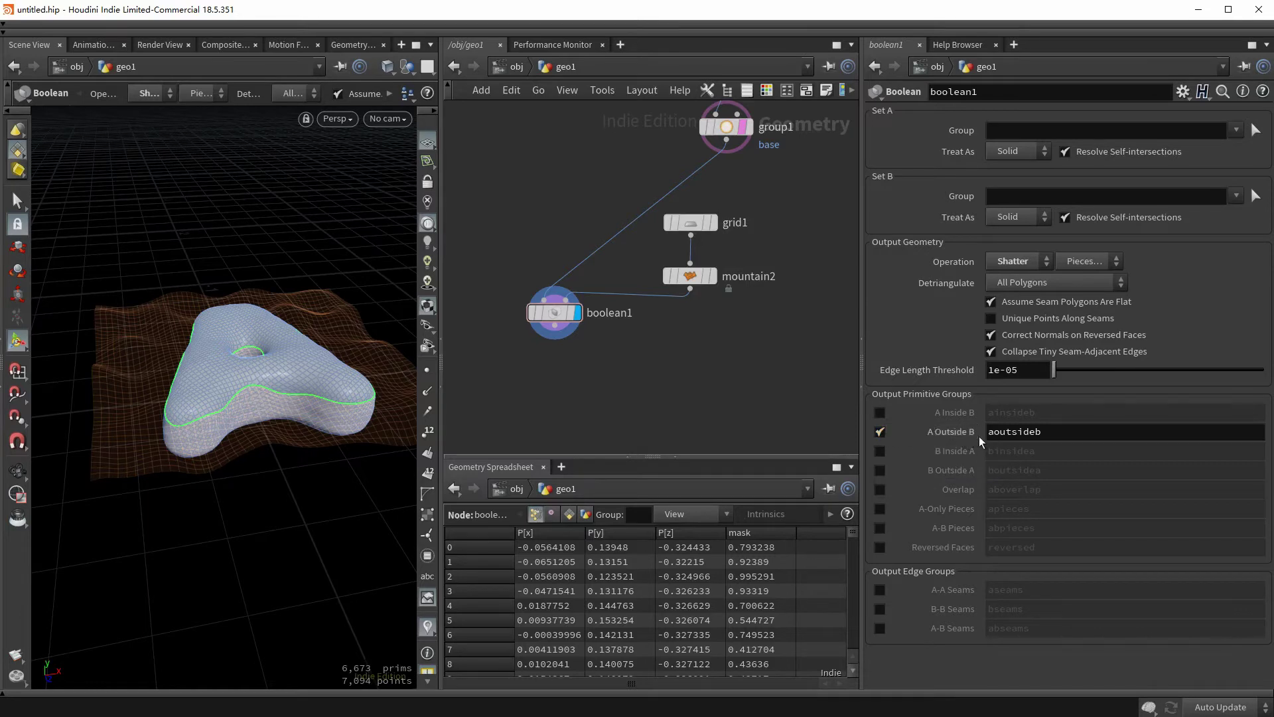
left_click_drag(556, 326, 555, 364)
- Add a Blast node that keeps only the aoutsideb group with Delete Non Selected
type("blast")
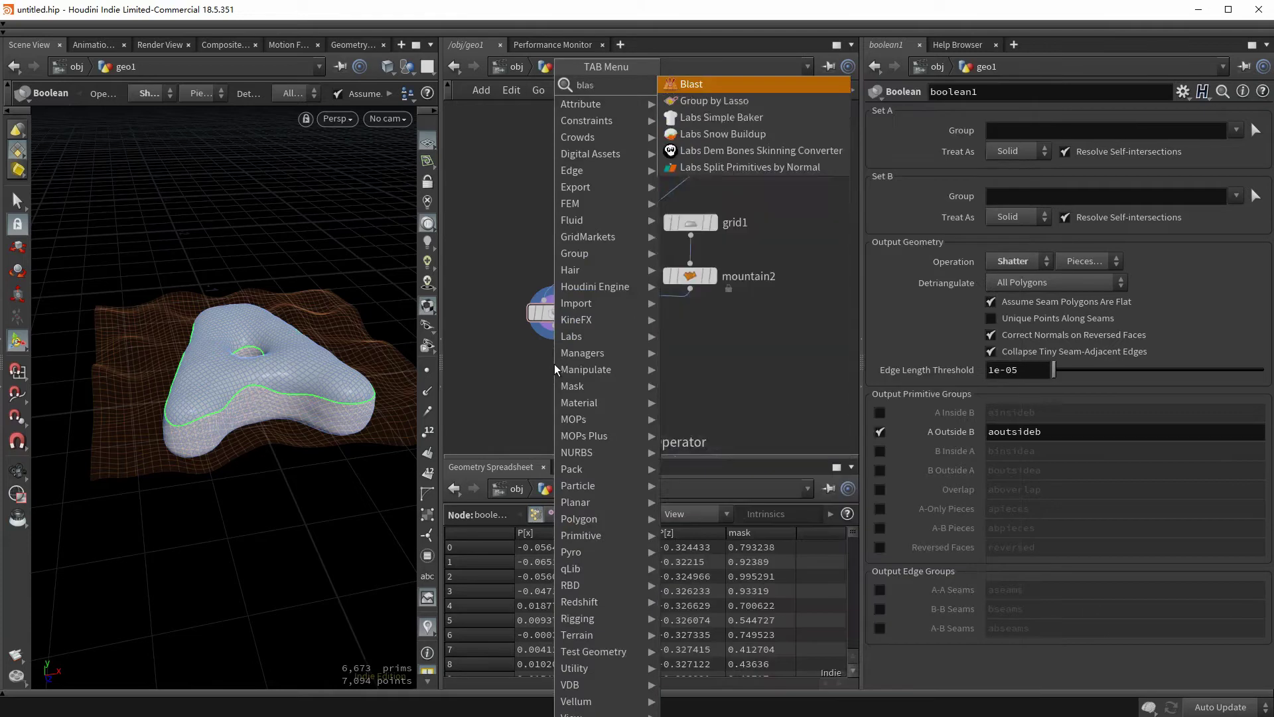
key("Return")
left_click(1243, 114)
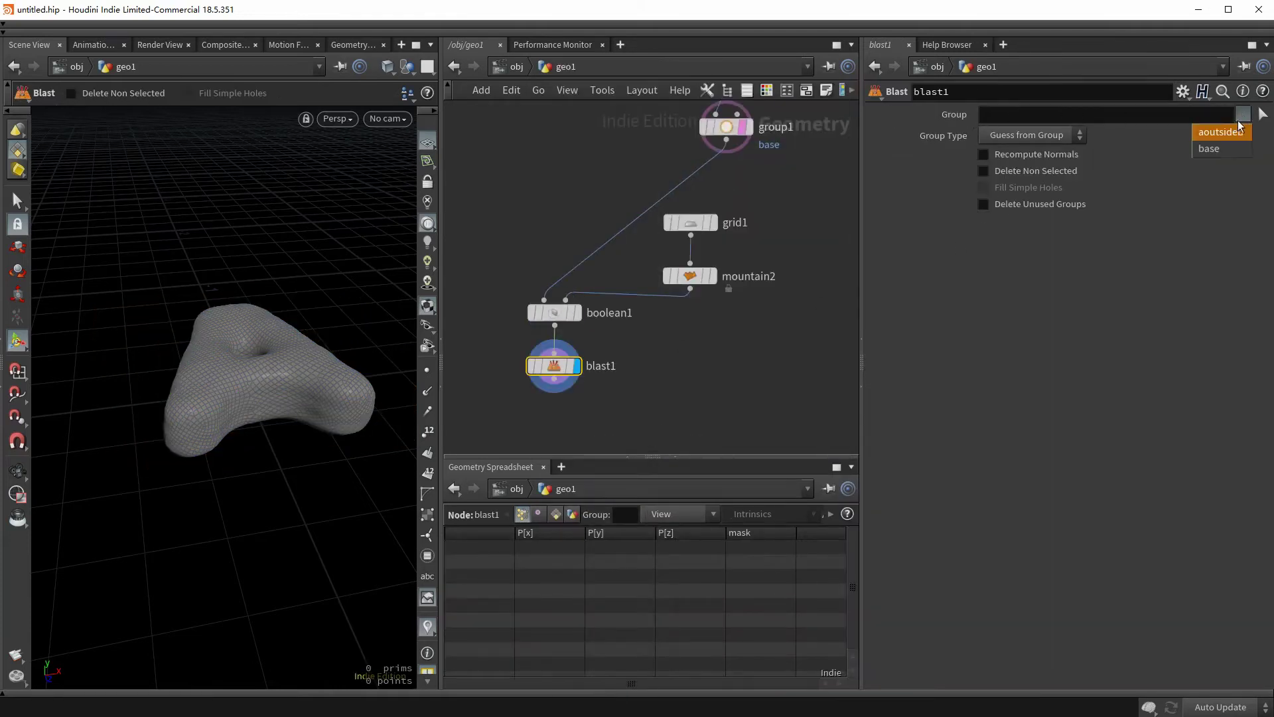
left_click(1223, 133)
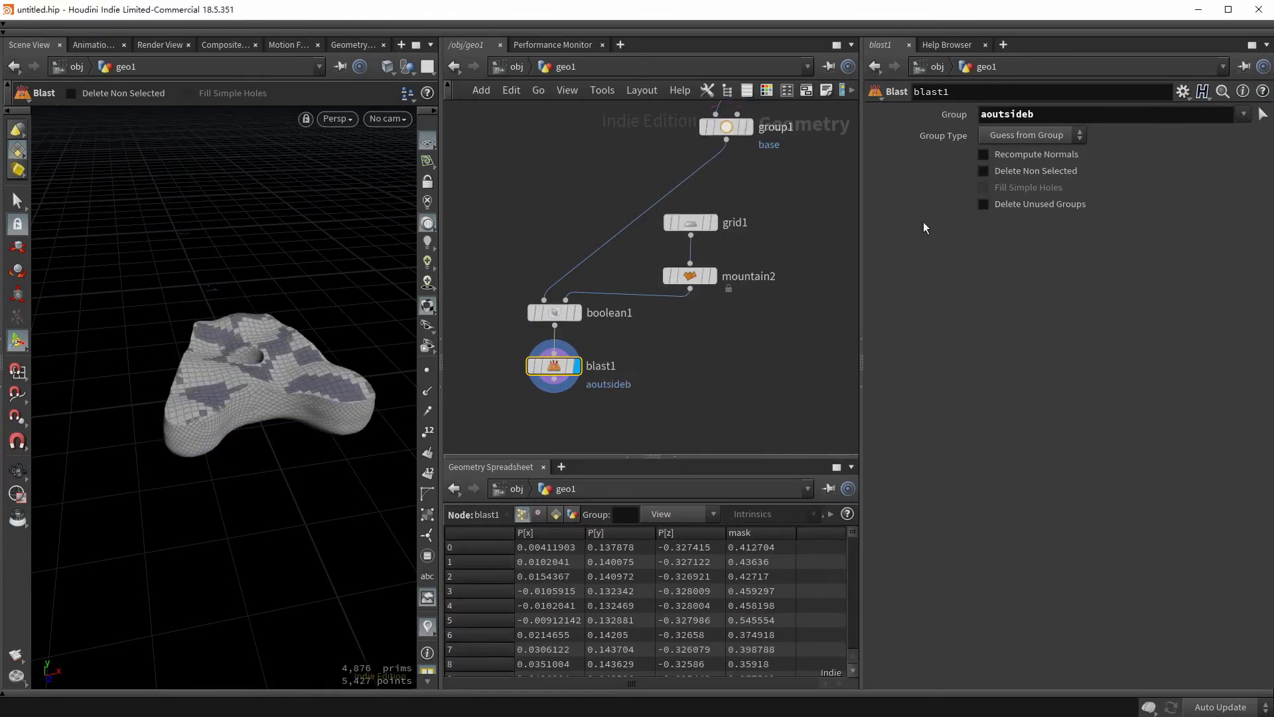
left_click(997, 173)
- Zoom in on the remaining surface's edge with its points shown
key("Escape")
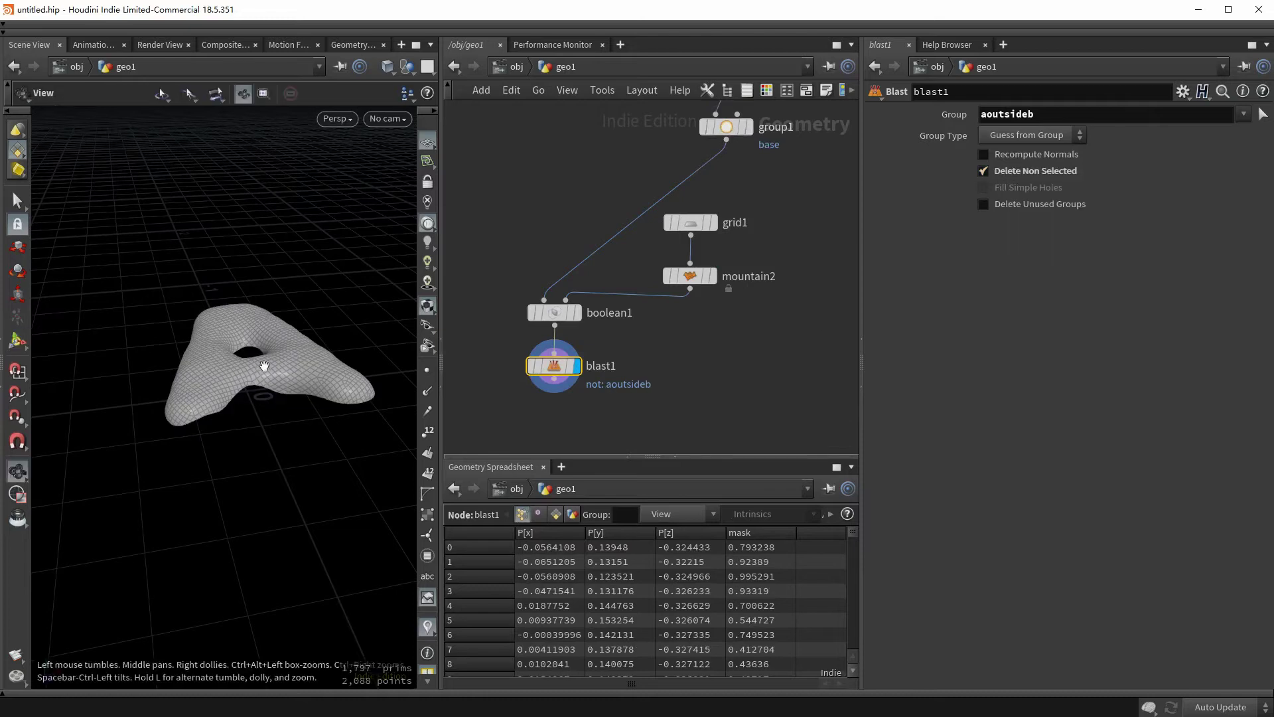
mouse_move(265, 366)
left_mouse_down()
mouse_move(264, 314)
mouse_move(270, 361)
left_mouse_up()
key("Return")
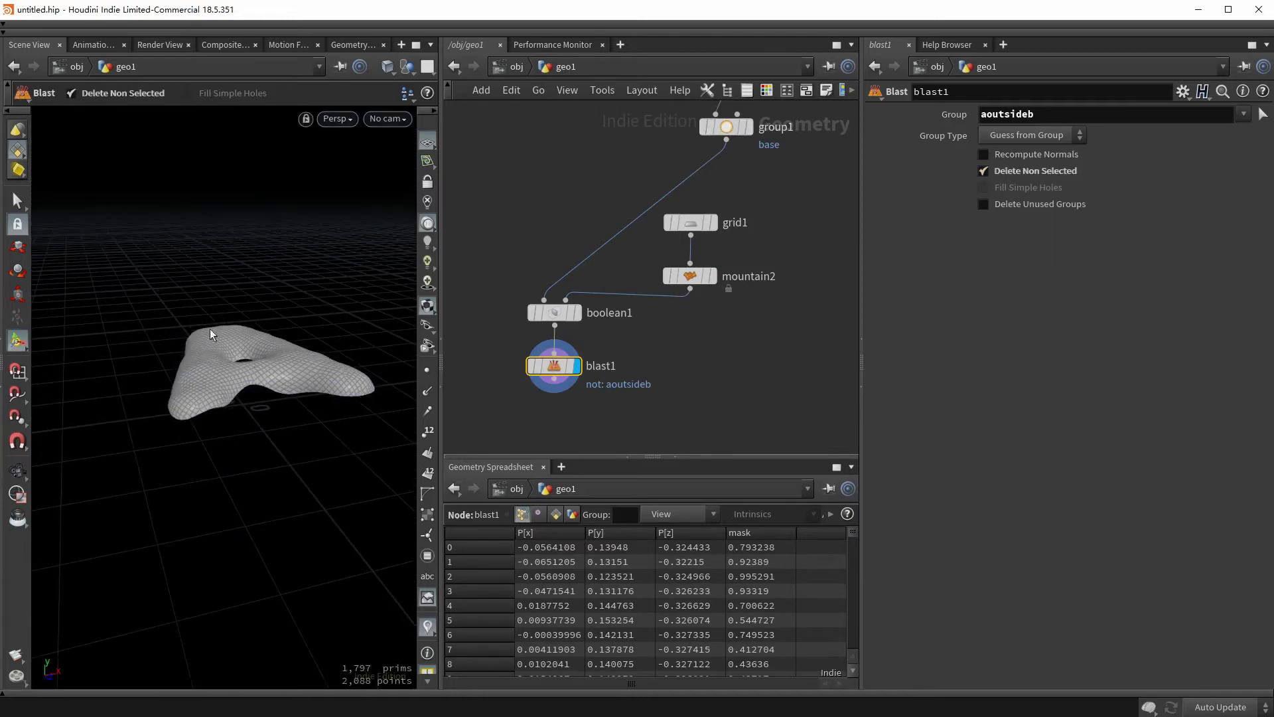
left_click_drag(341, 393, 116, 415)
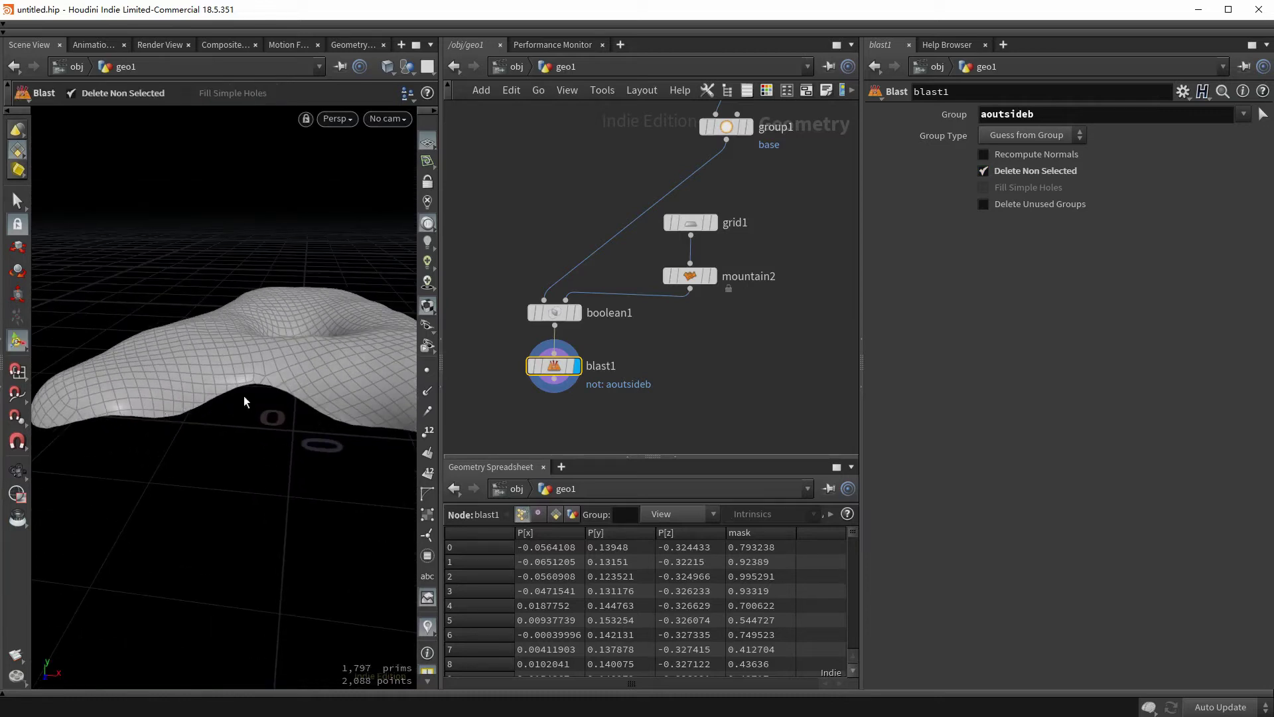
left_click(427, 370)
left_click_drag(398, 491, 124, 446)
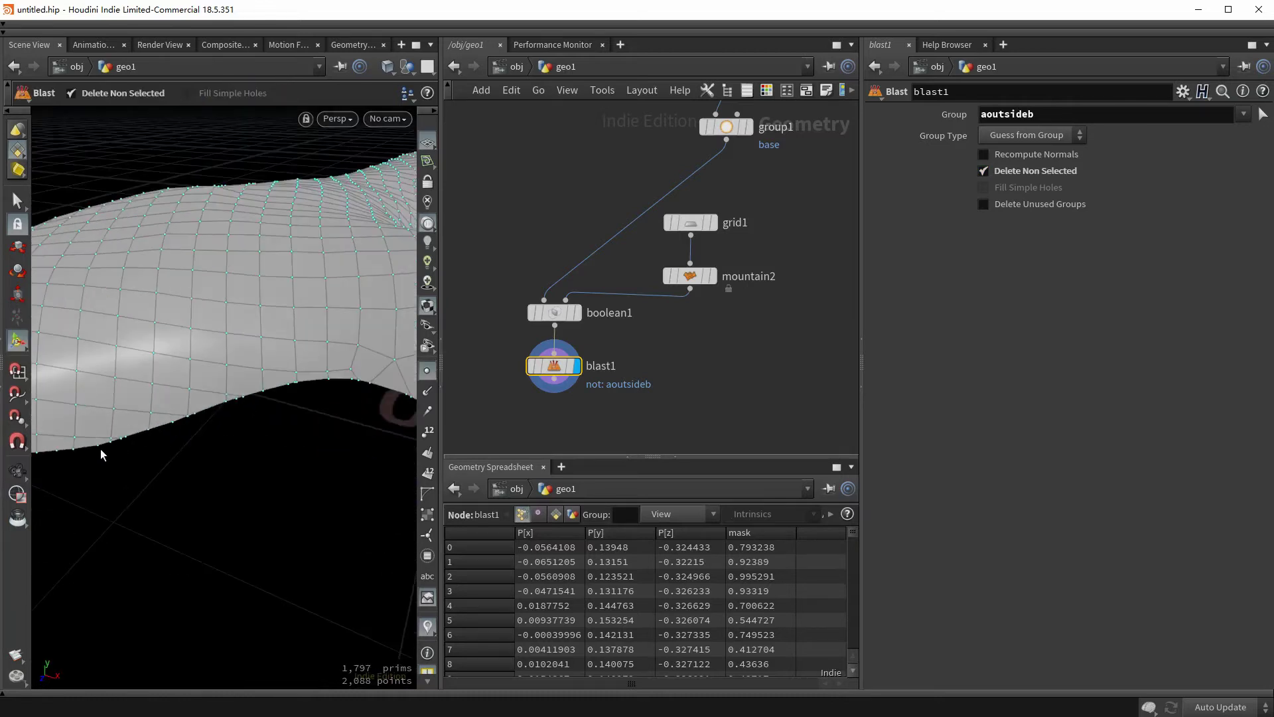
middle_click_drag(557, 432, 585, 324)
left_click(582, 291)
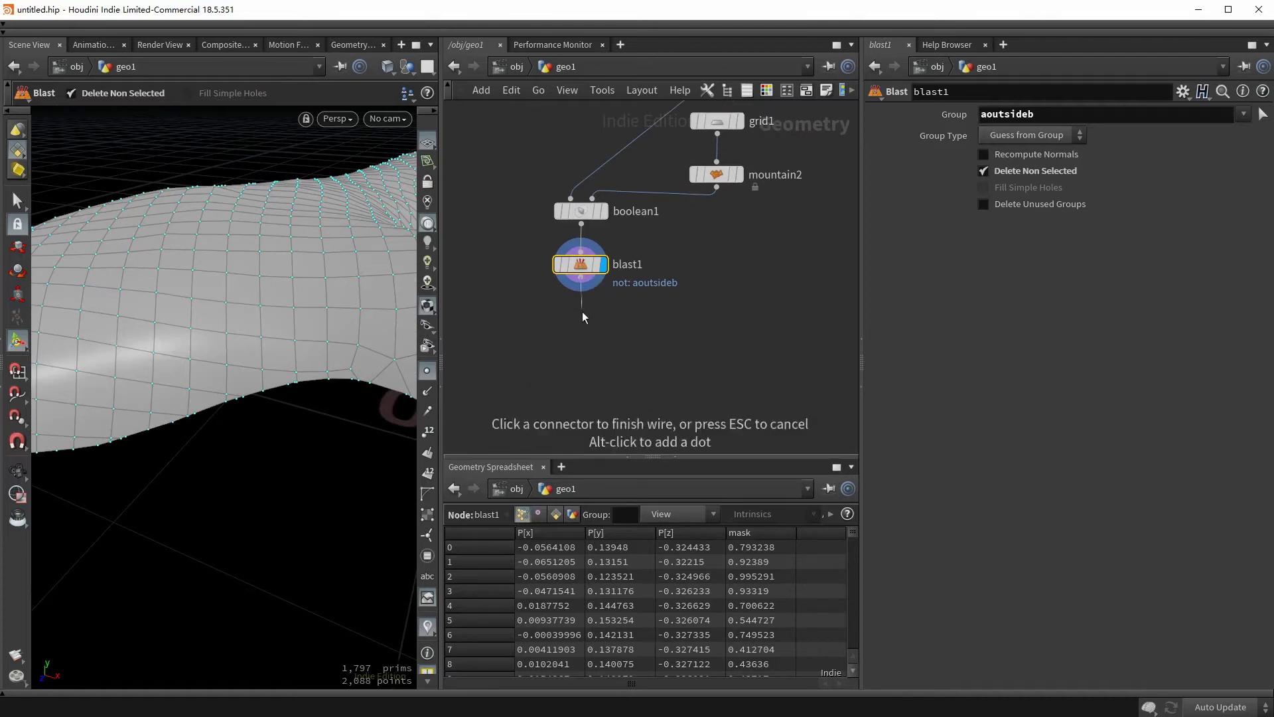
- Add a Labs Instant Meshes node below blast1 with a target polygon count of 5000
key("Tab")
mouse_move(584, 325)
type("instan")
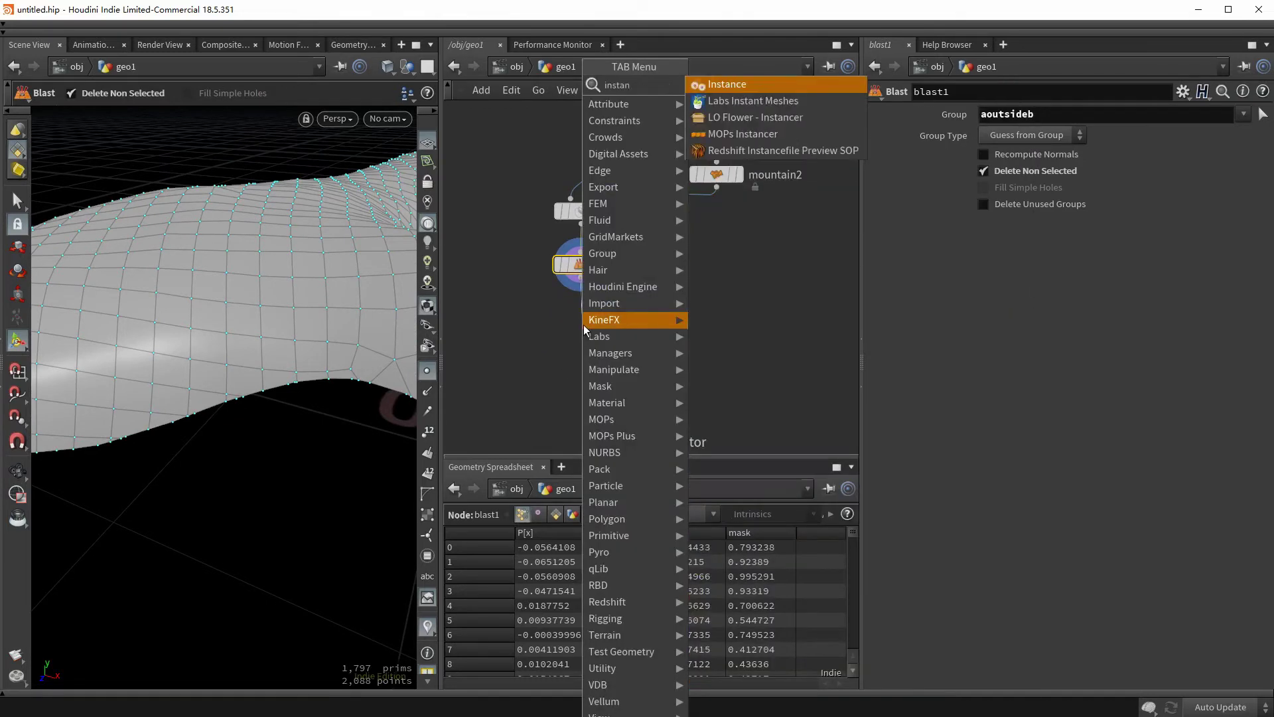
key("Down")
key("Return")
left_click(584, 330)
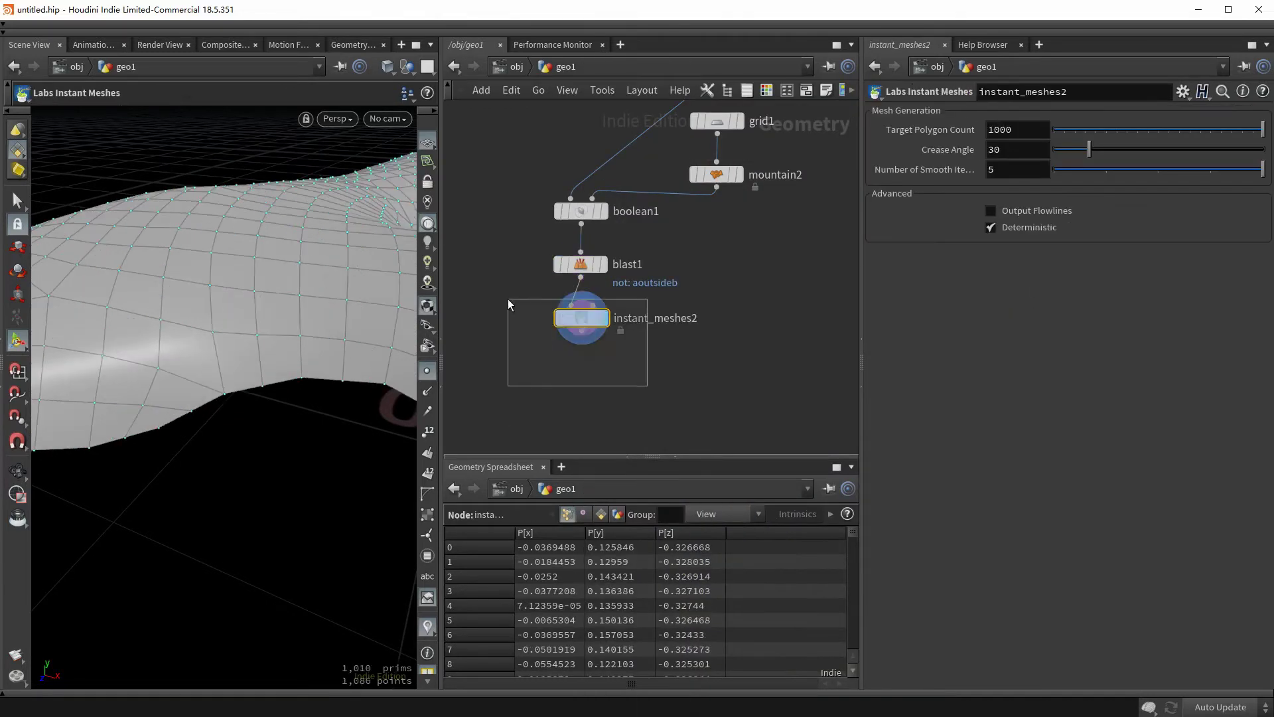
left_click_drag(212, 318, 245, 343)
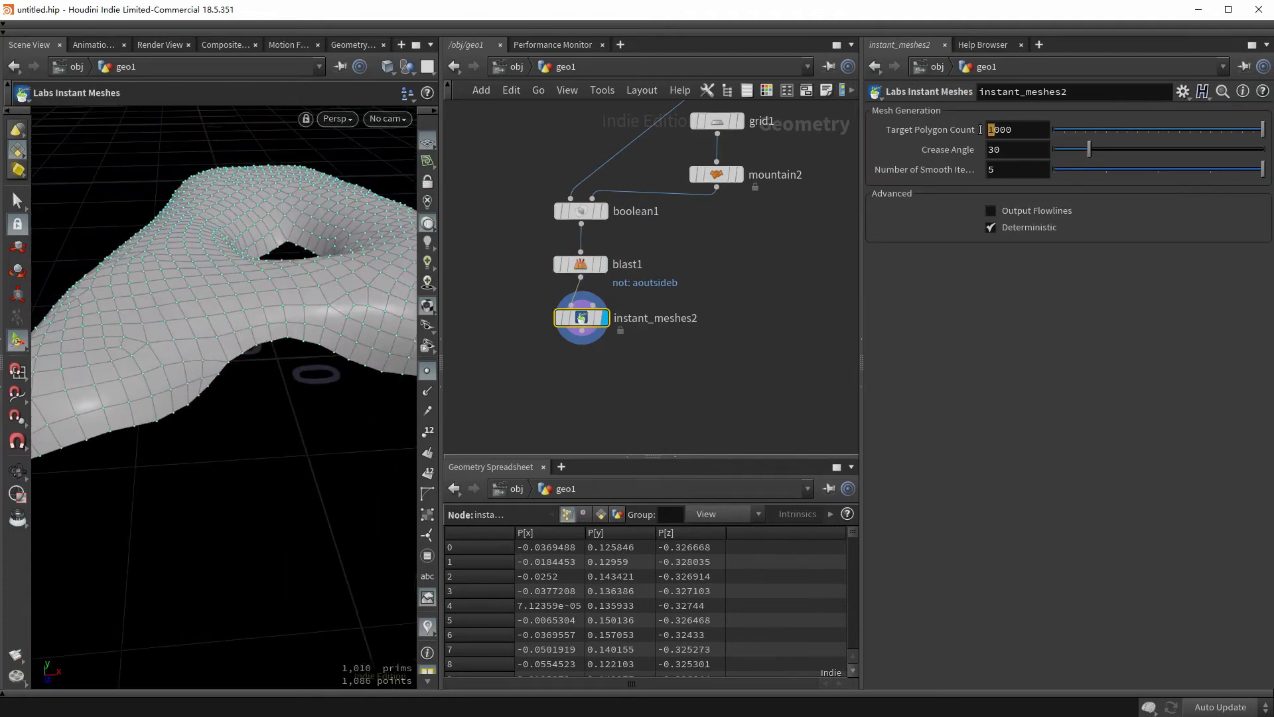
type("5")
key("Return")
key("Tab")
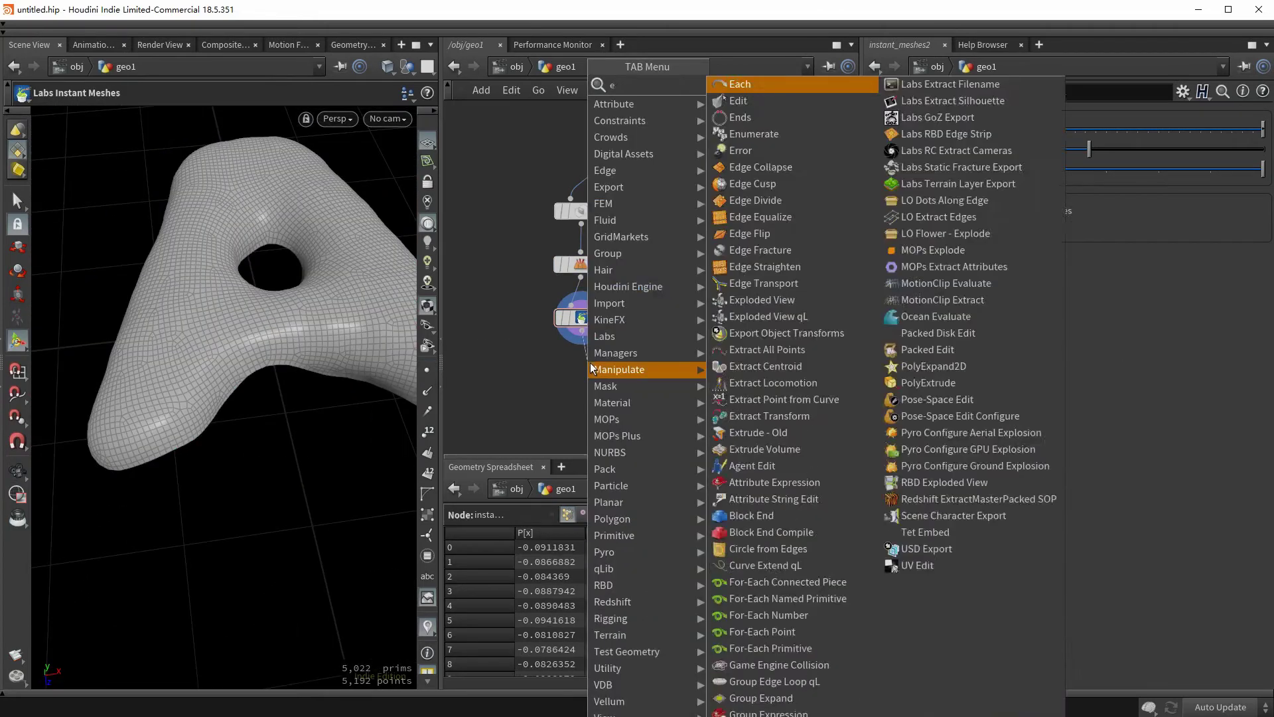
- Add a PolyExtrude with distance 0.005 that also outputs back faces
type("extrude")
key("Down")
key("Down")
key("Return")
left_click(581, 376)
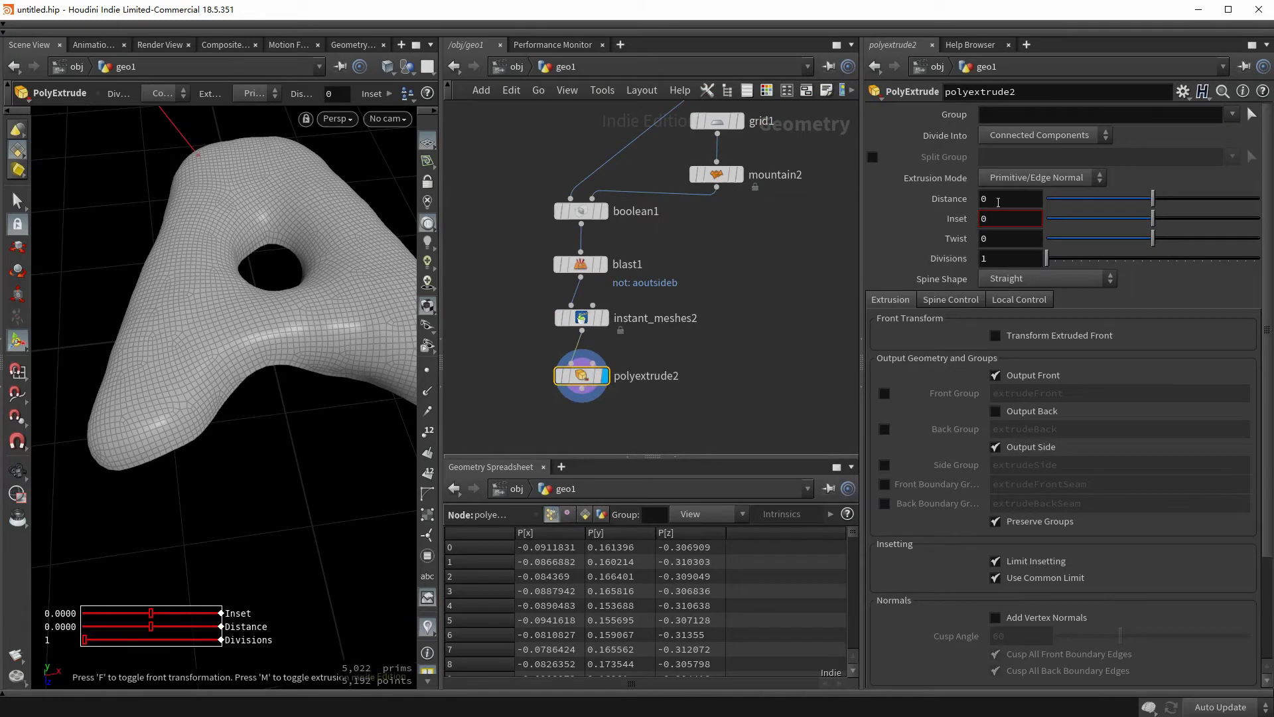
double_click(990, 198)
type("0.005")
key("Return")
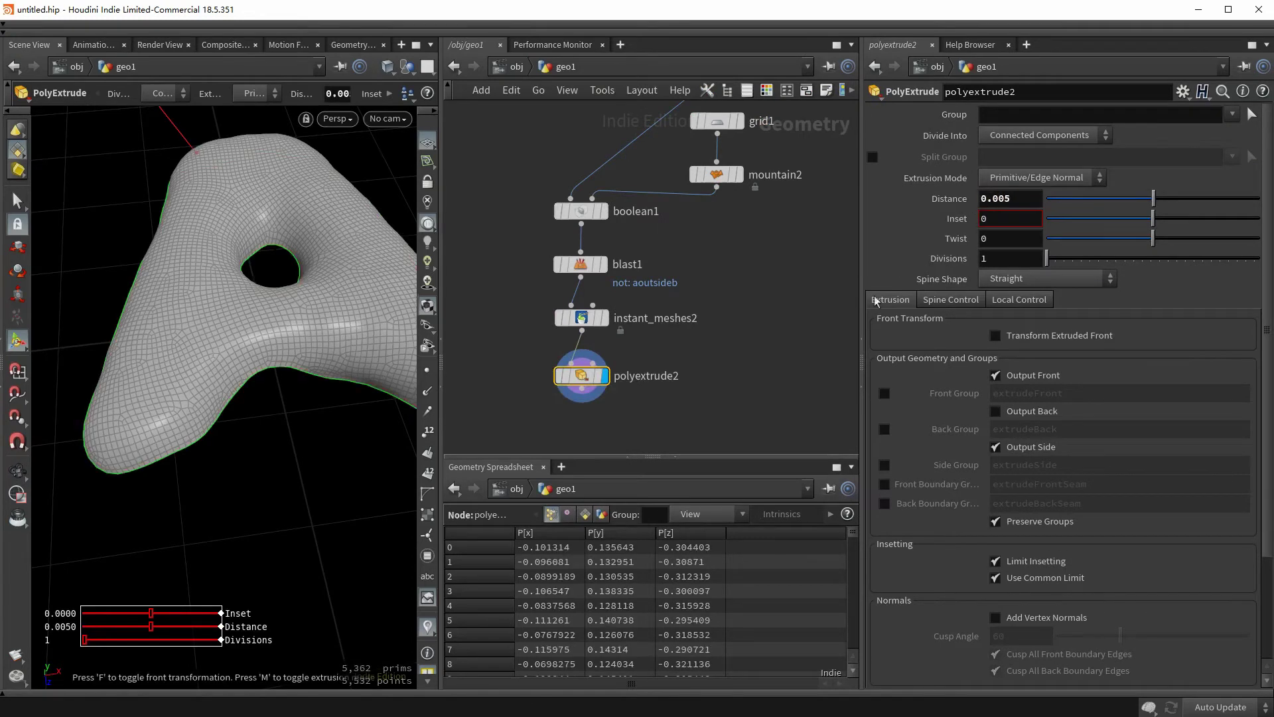
left_click_drag(265, 265, 232, 358, "alt")
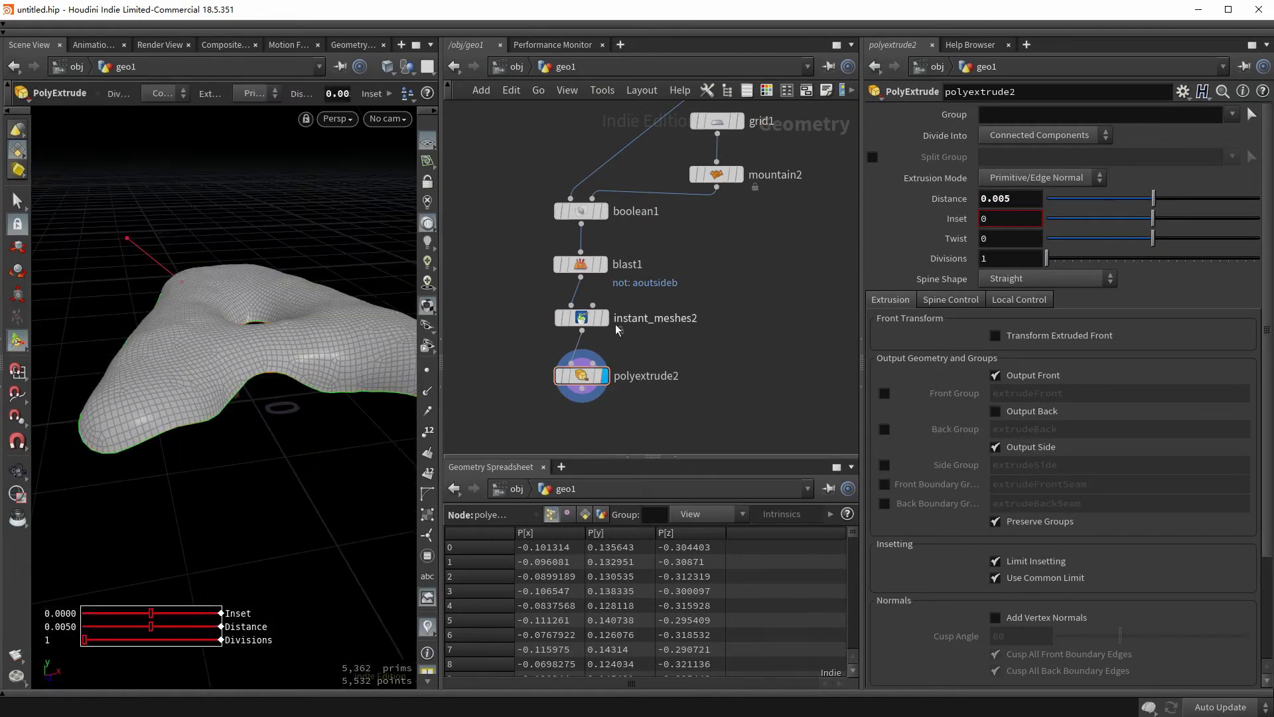
middle_click_drag(799, 247, 770, 452)
middle_click_drag(754, 372, 784, 203)
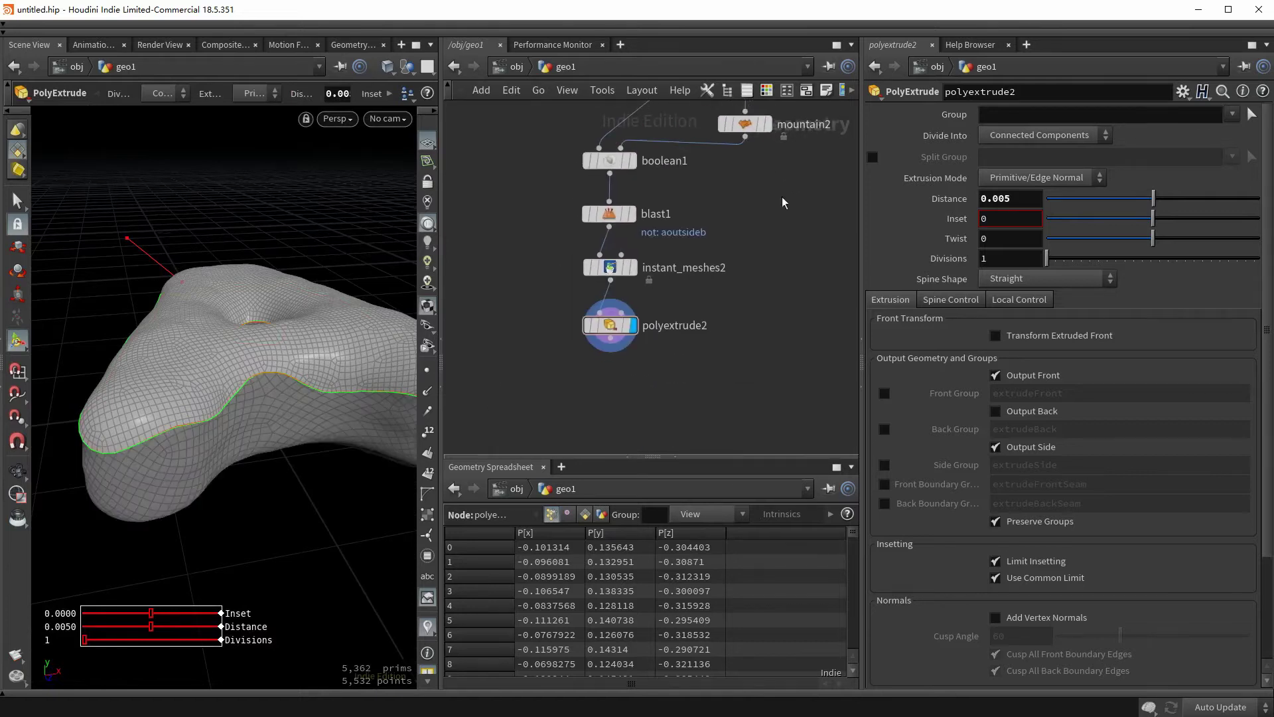
left_click_drag(177, 446, 73, 398, "alt")
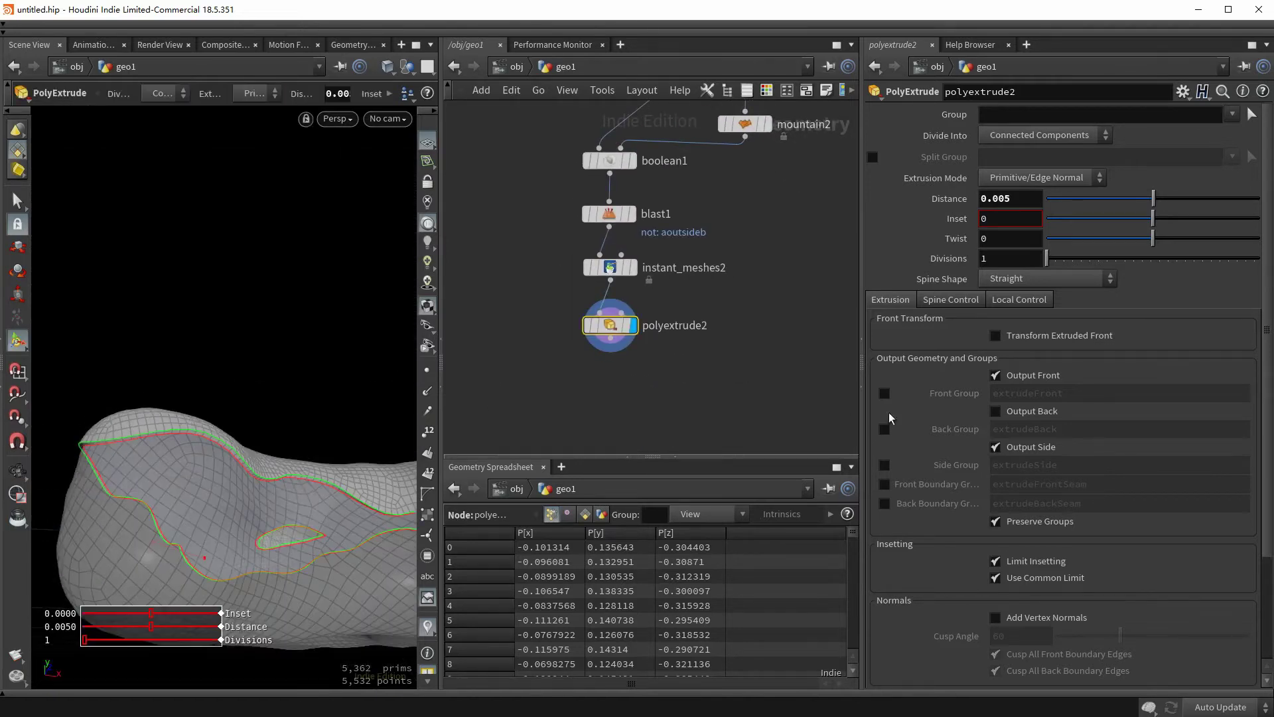
left_click(1032, 412)
middle_click_drag(838, 420, 836, 388)
- Add a Subdivide node under polyextrude2 at depth 2, giving 166,144 primitives
key("Tab")
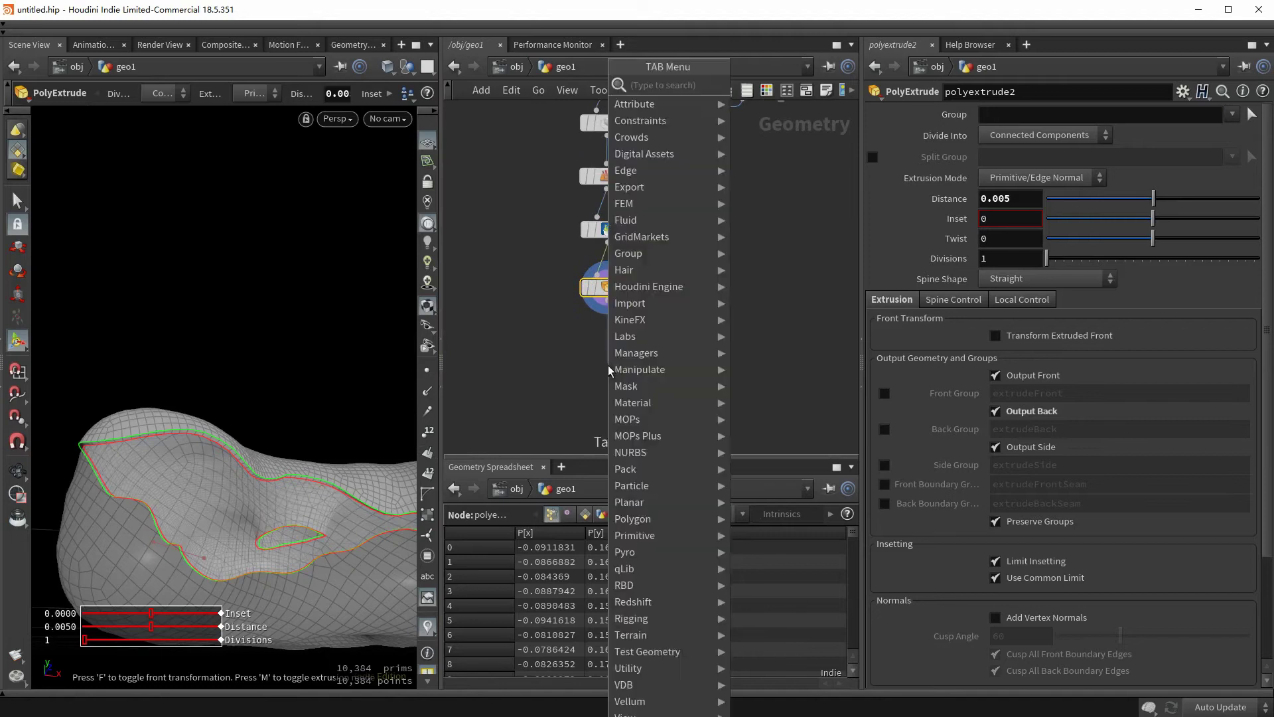
left_click(608, 365)
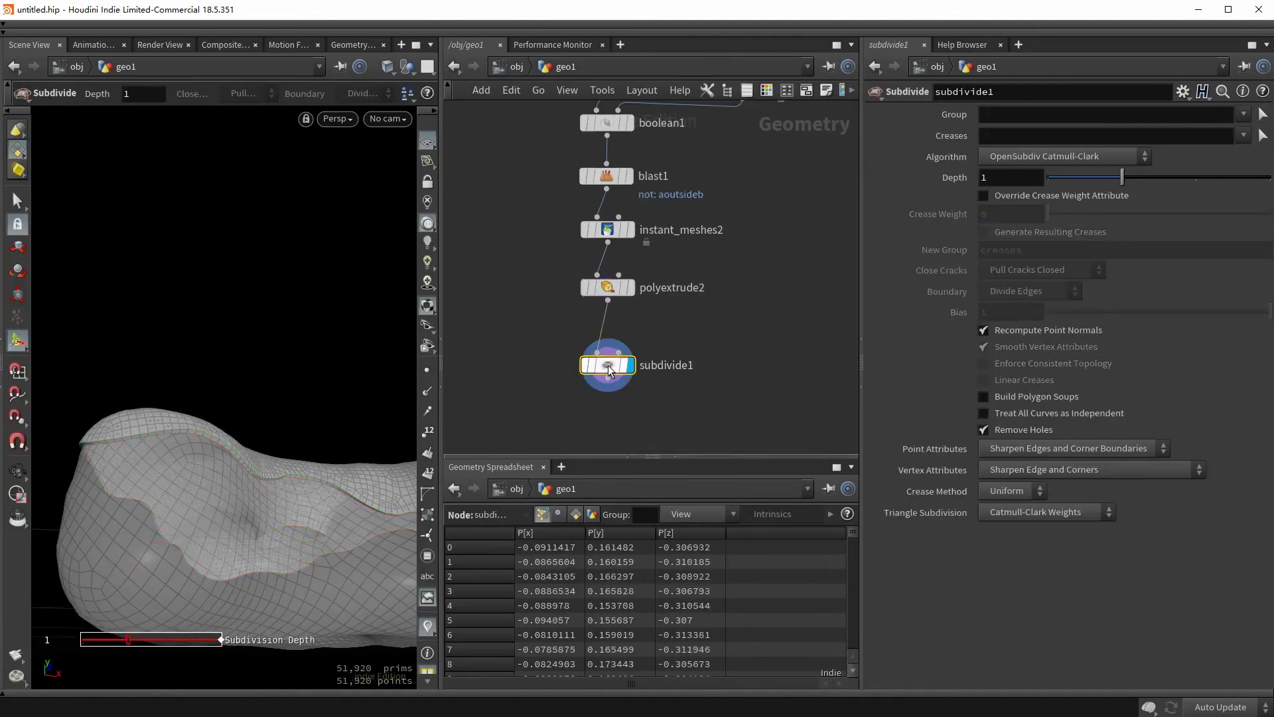
left_click_drag(177, 420, 229, 369, "alt")
key("BackSpace")
type("2")
key("Return")
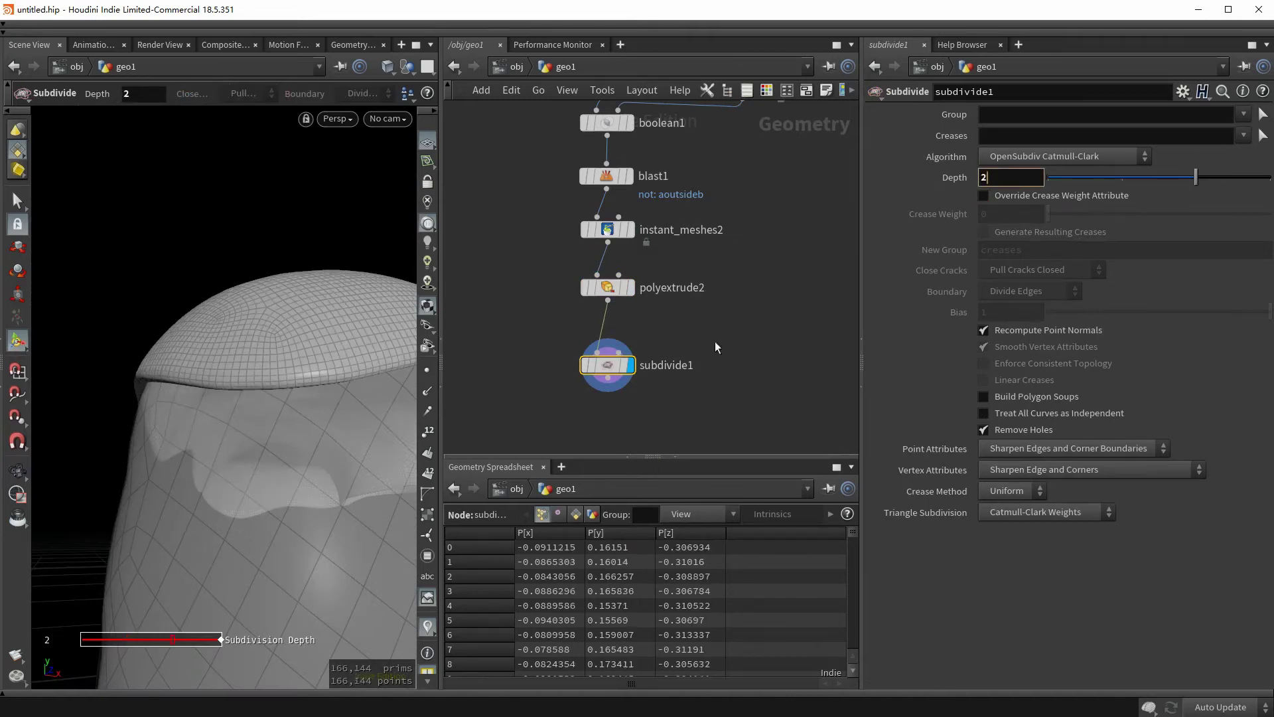
key("Escape")
left_click_drag(219, 425, 296, 497)
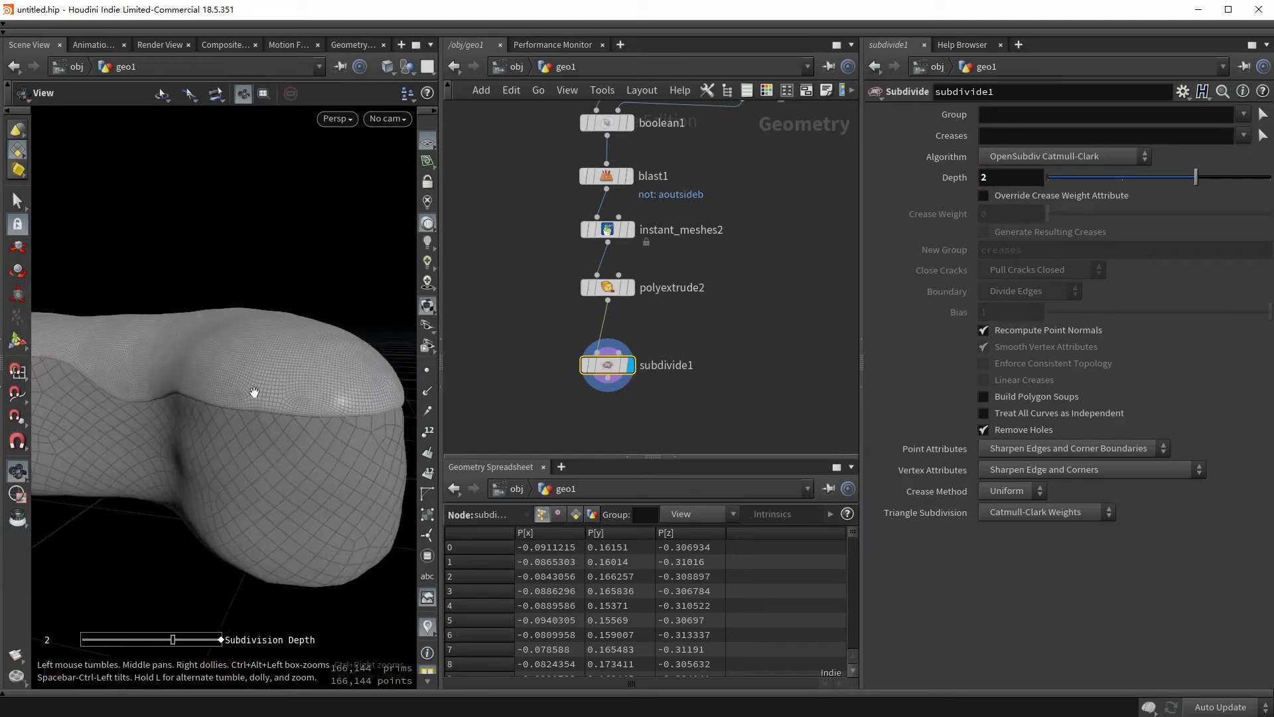
left_click_drag(254, 392, 396, 376)
left_click_drag(612, 369, 608, 408)
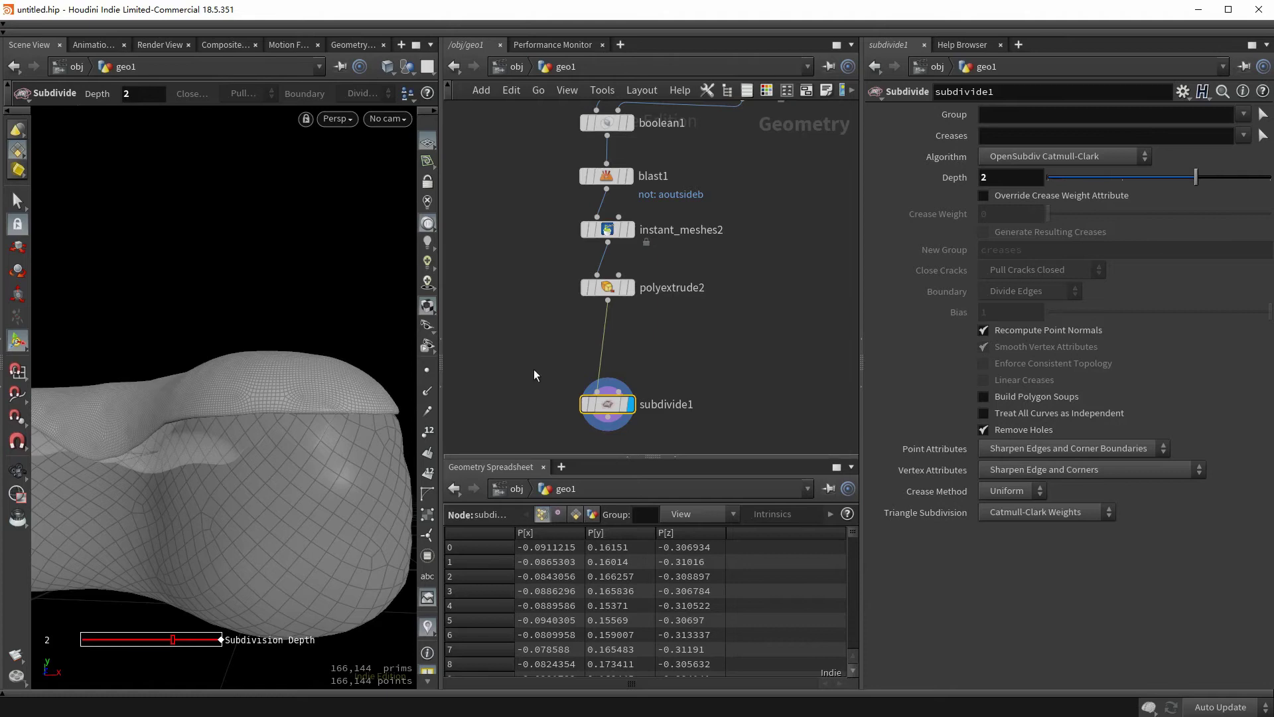
- Insert a Peak node between polyextrude2 and subdivide1, pushing the layer out by 0.005
key("Tab")
type("peak")
key("Return")
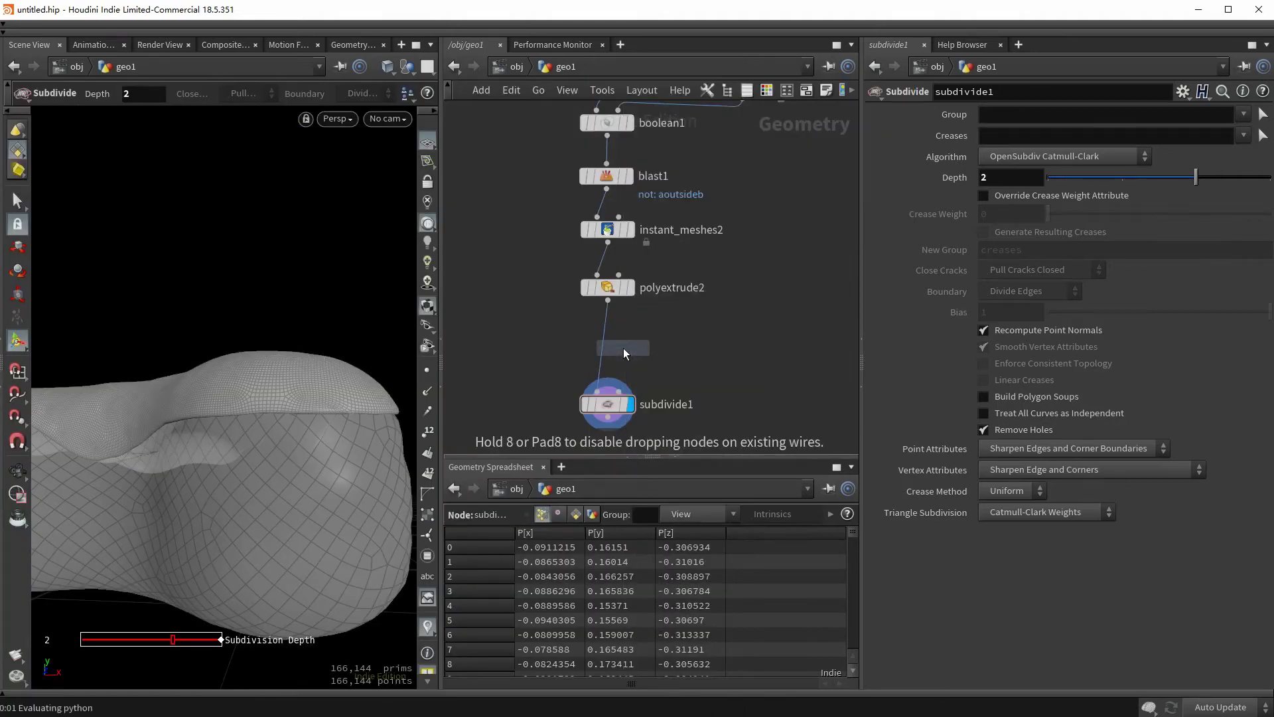
left_click(623, 348)
scroll(637, 345, "down", 2)
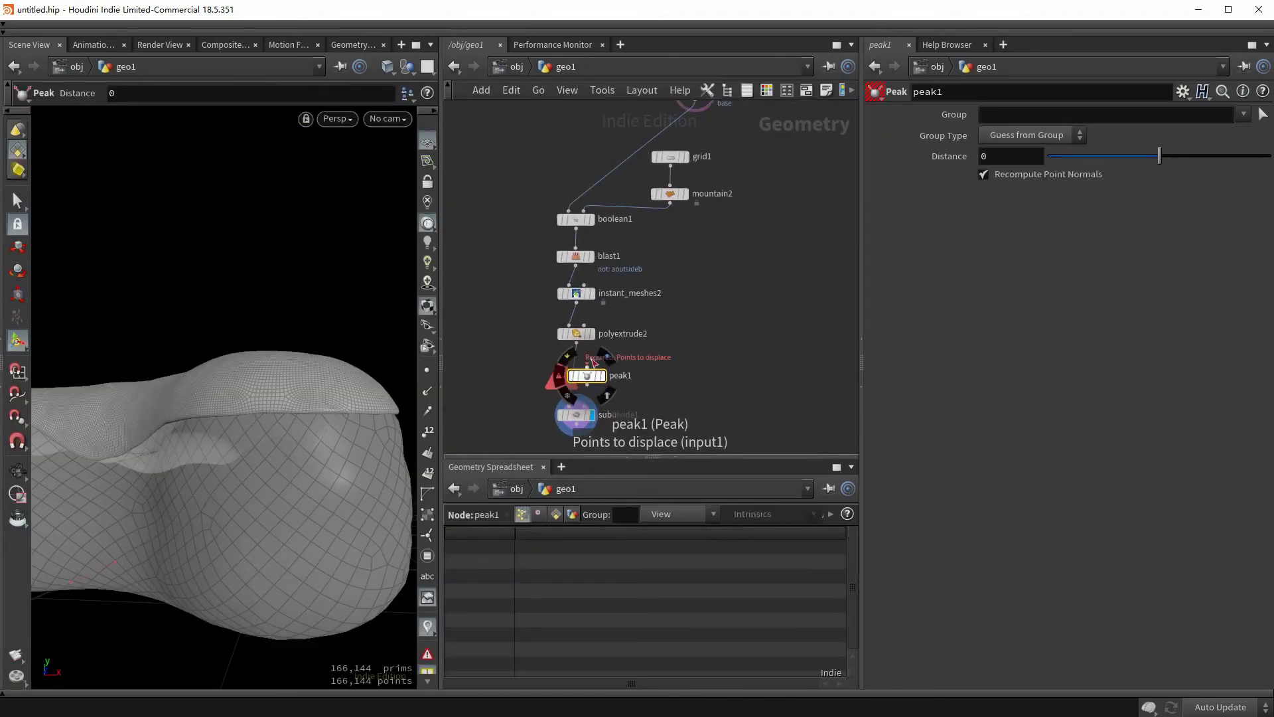
left_click(587, 367)
left_click(576, 341)
left_click(601, 375)
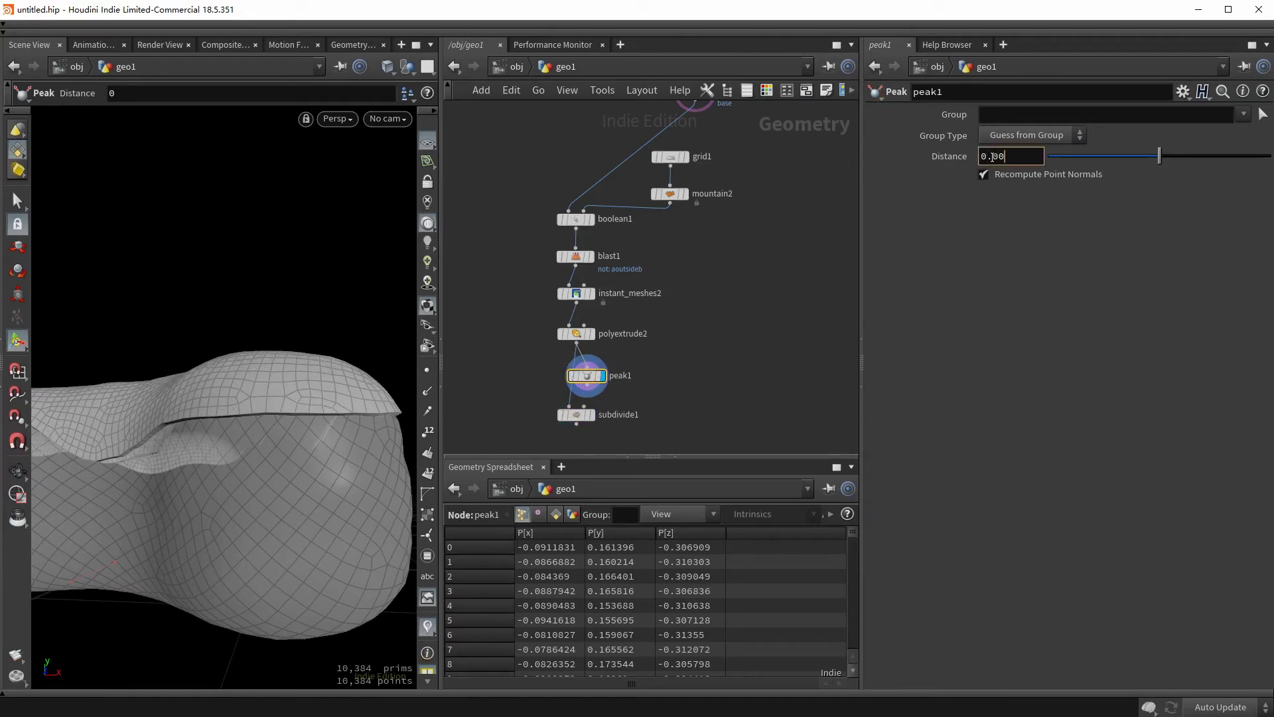
key("Return")
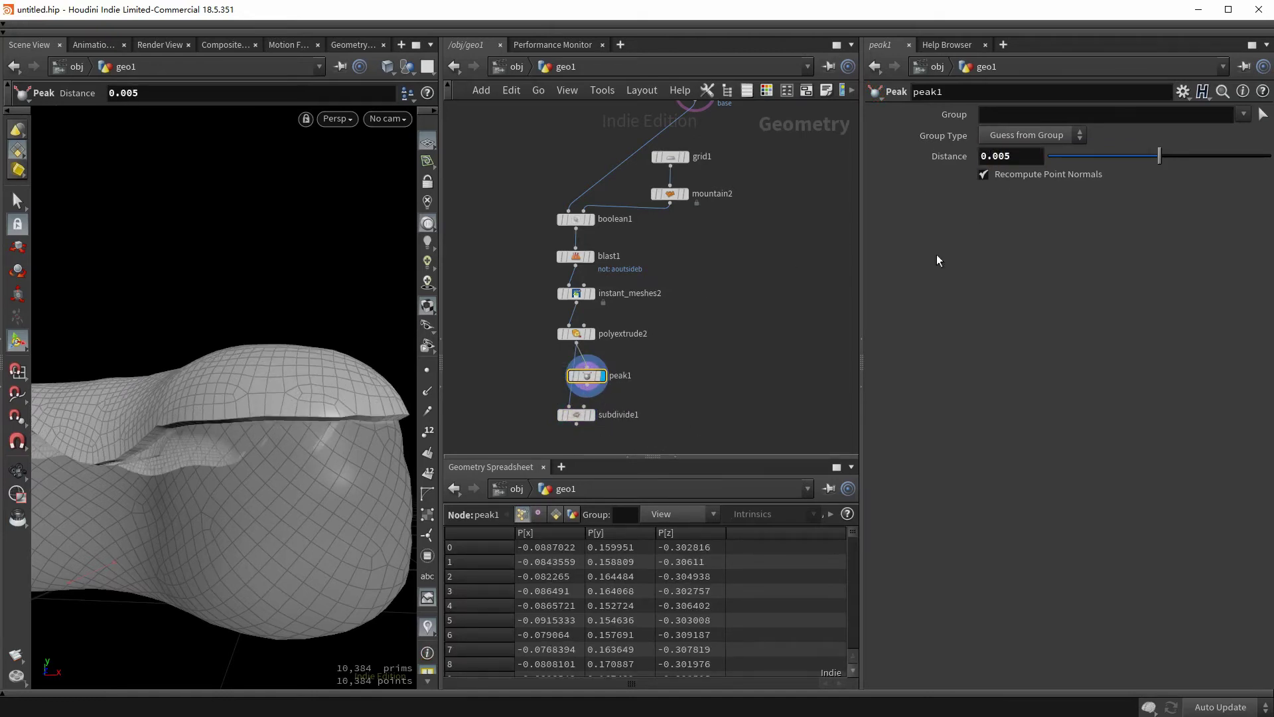
- Display subdivide1 and orbit around the smoothed, denser mesh
middle_click_drag(637, 332, 653, 277)
left_click_drag(345, 394, 266, 391)
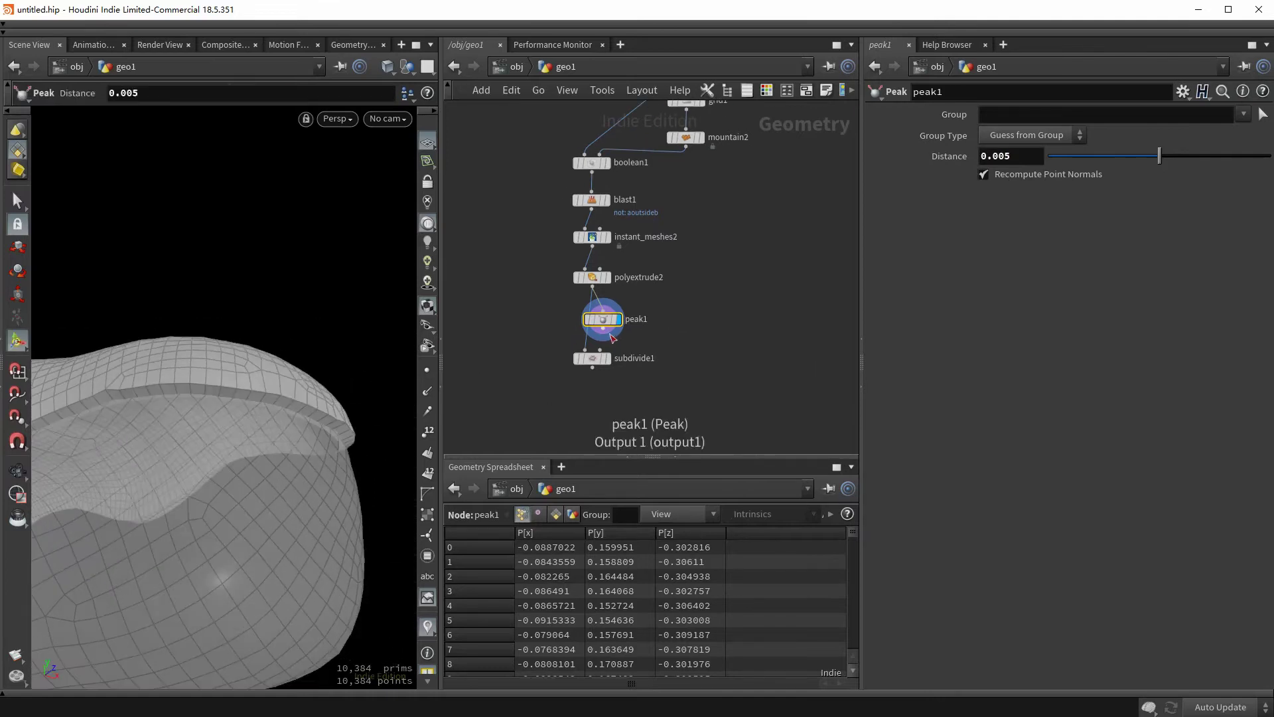
left_click(592, 359)
left_click(607, 358)
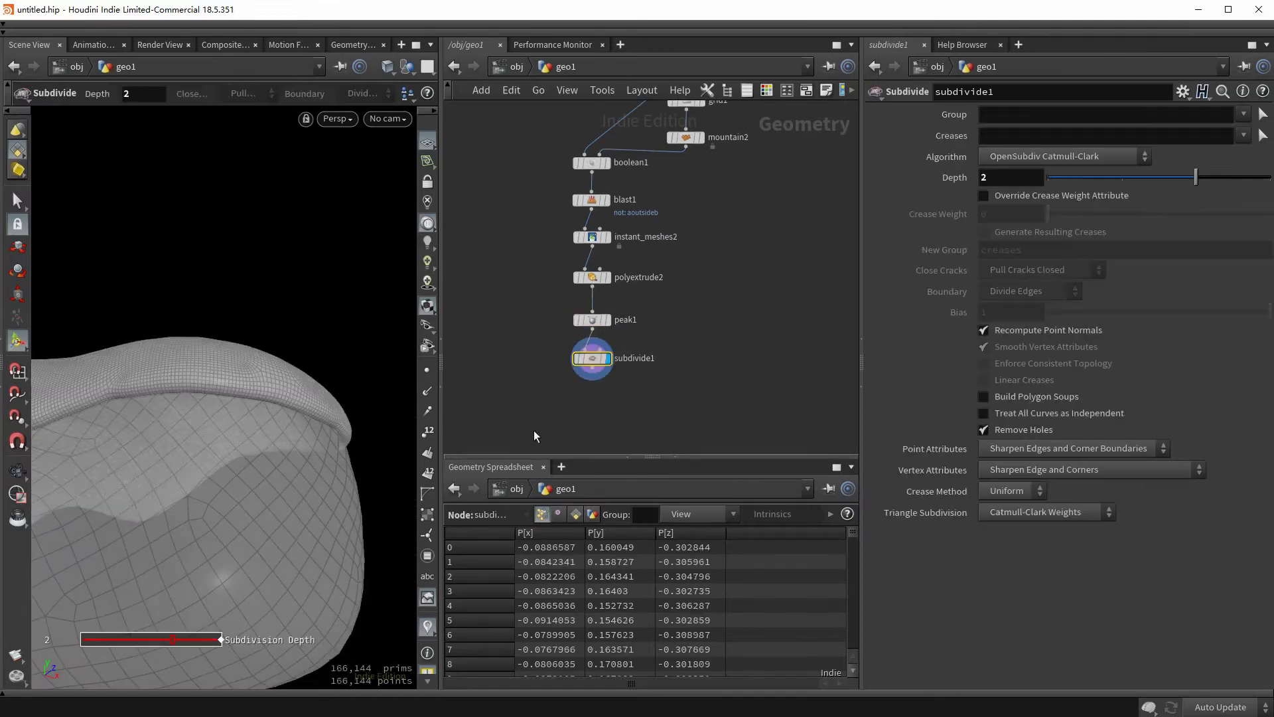
left_click(535, 431)
left_click_drag(330, 370, 300, 431)
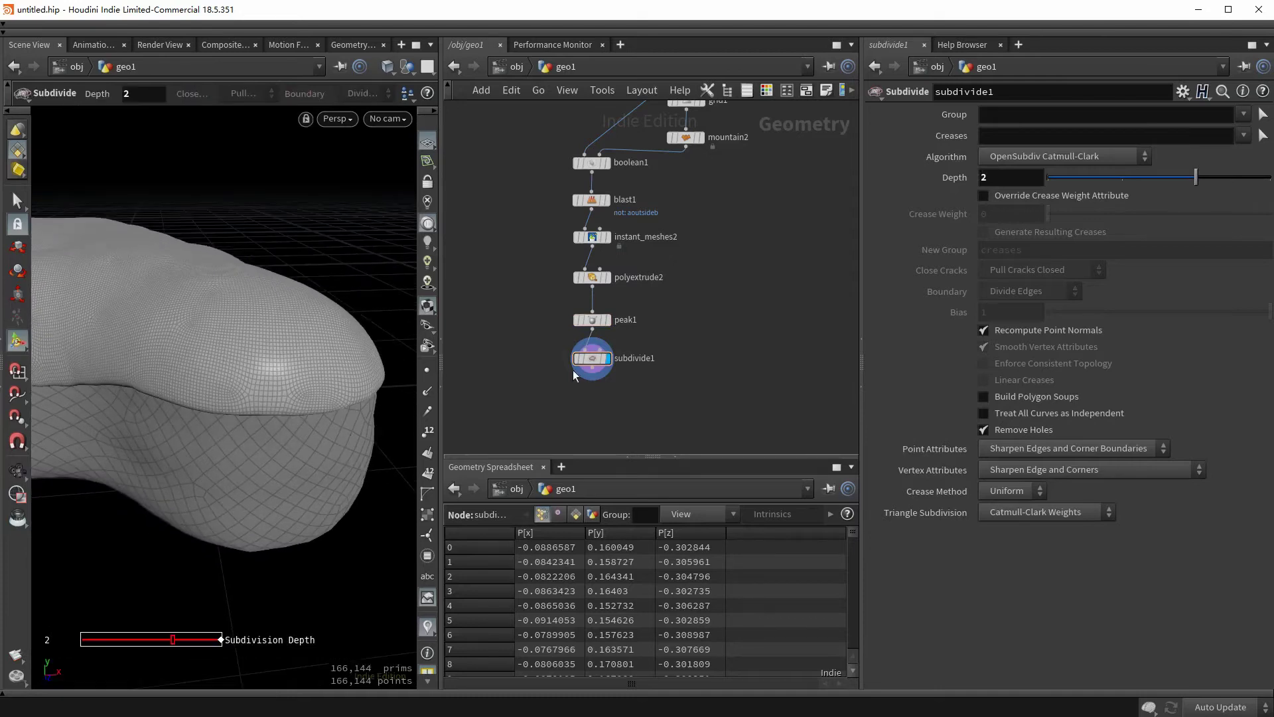
- Insert a Mountain noise node between peak1 and subdivide1 with Height 0.01 and Element Size 0.1
left_click_drag(596, 362, 596, 400)
key("Tab")
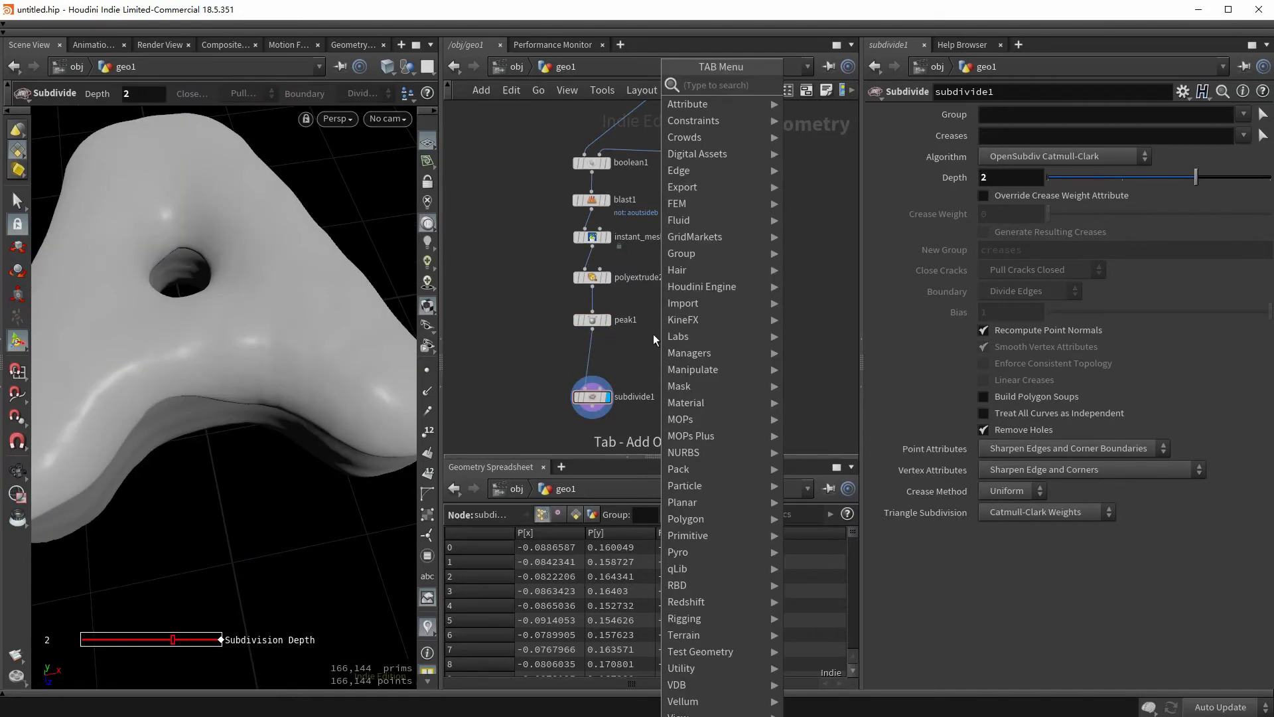
type("remesh")
key("Return")
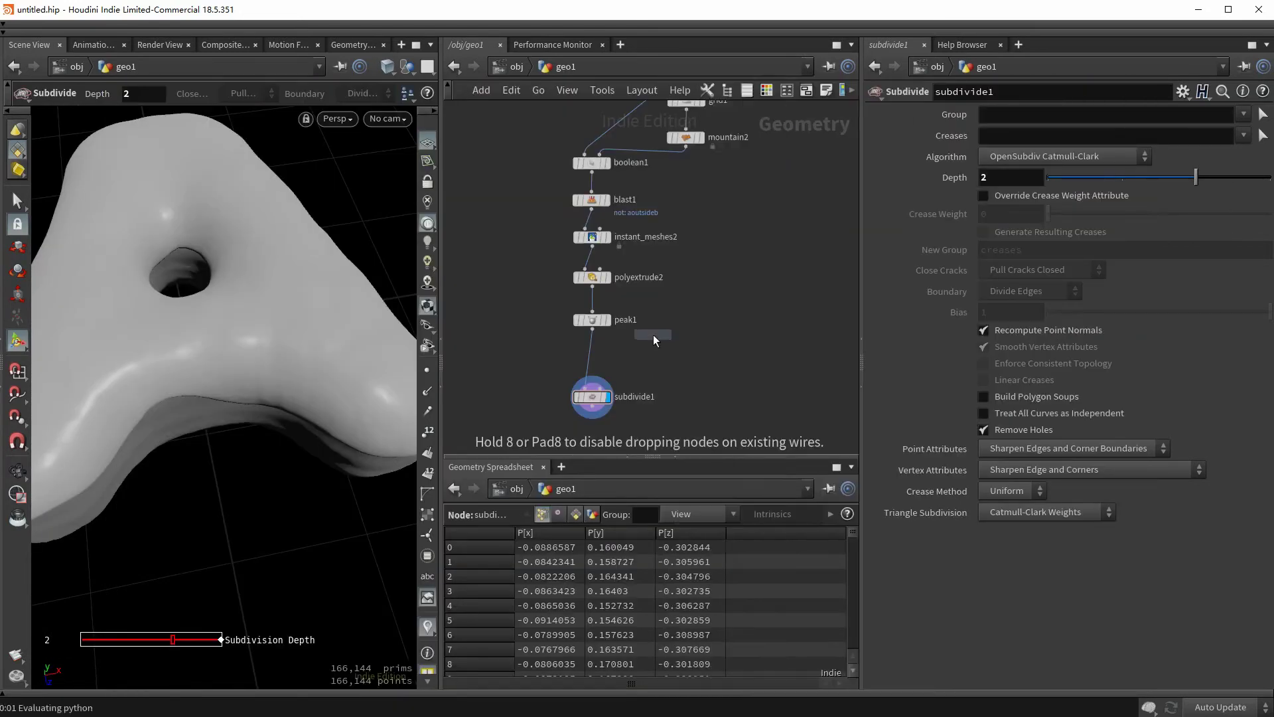
left_click(620, 348)
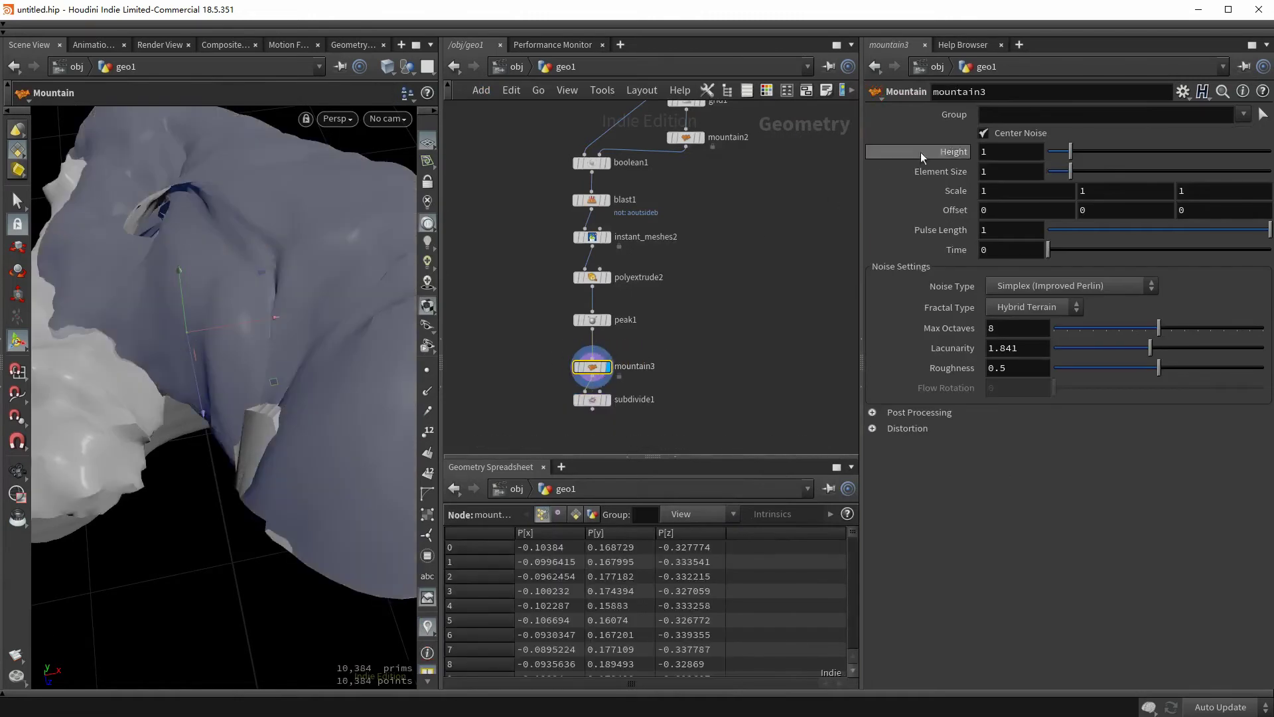
key("Tab")
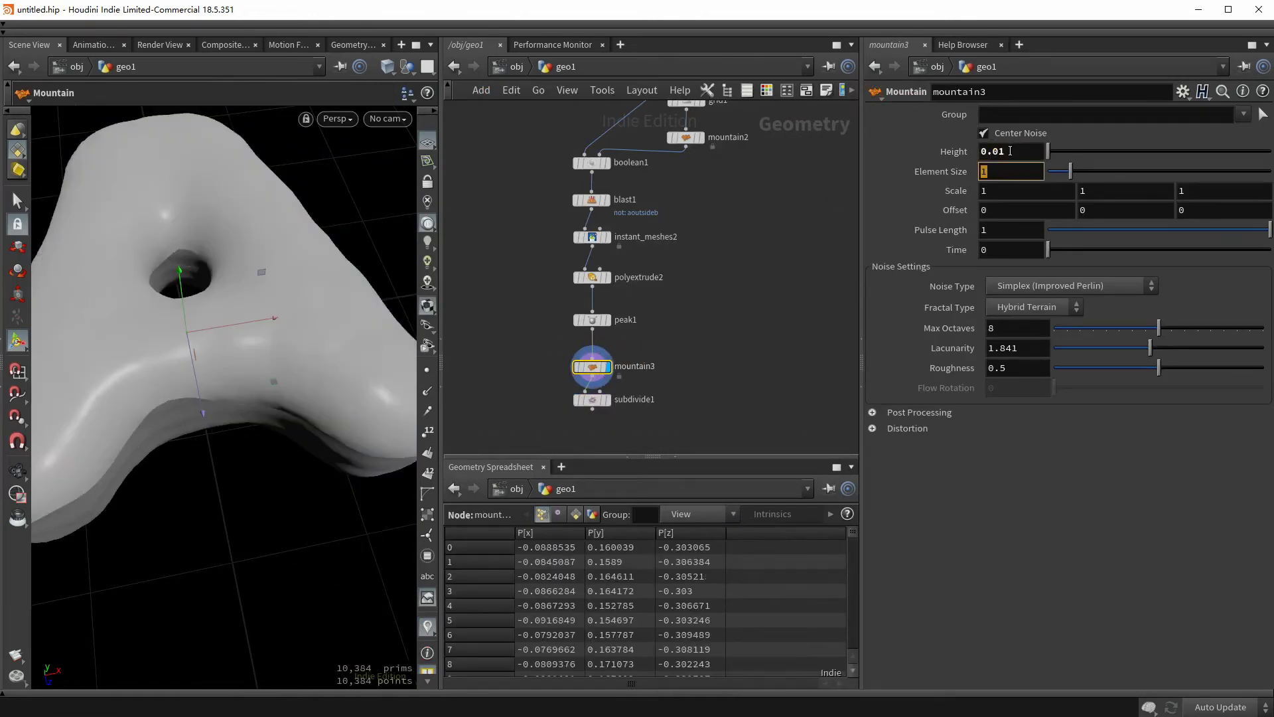
left_click_drag(592, 399, 656, 429)
- Set the viewport to Smooth Wire Shaded and add a new Group node
key("w")
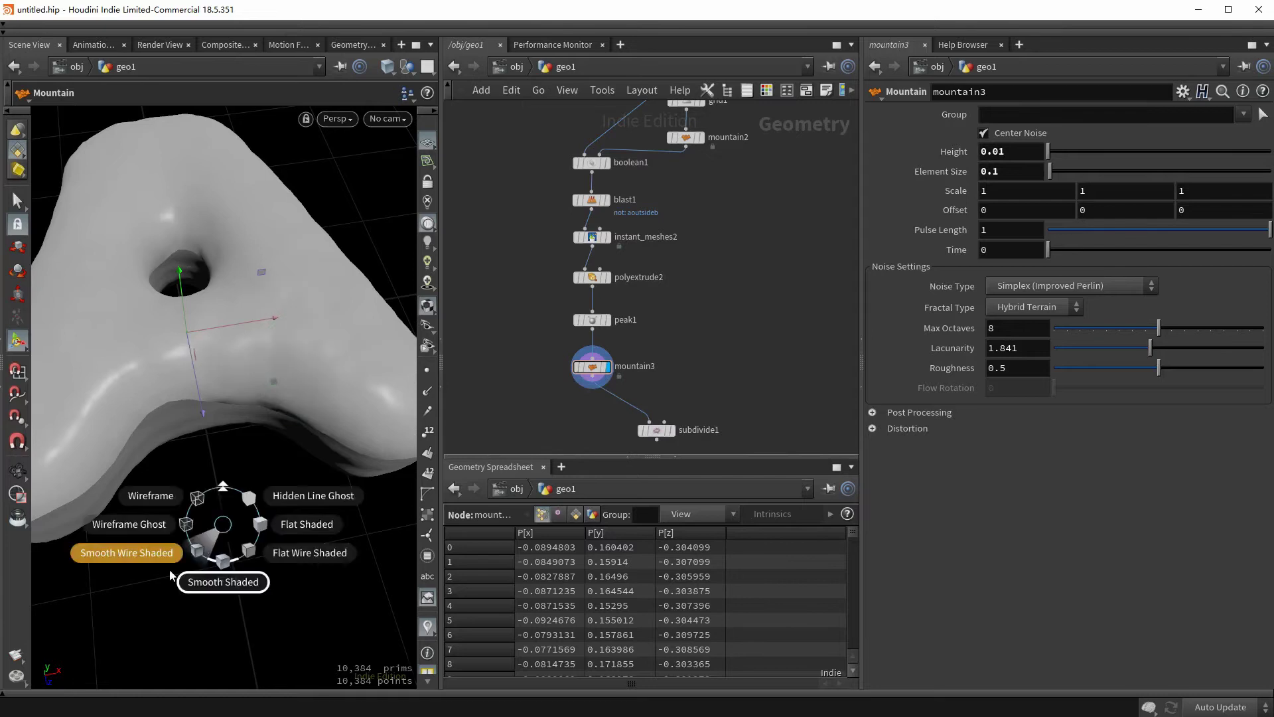
left_click(128, 549)
middle_click_drag(523, 396, 529, 341)
key("Tab")
type("group")
key("Return")
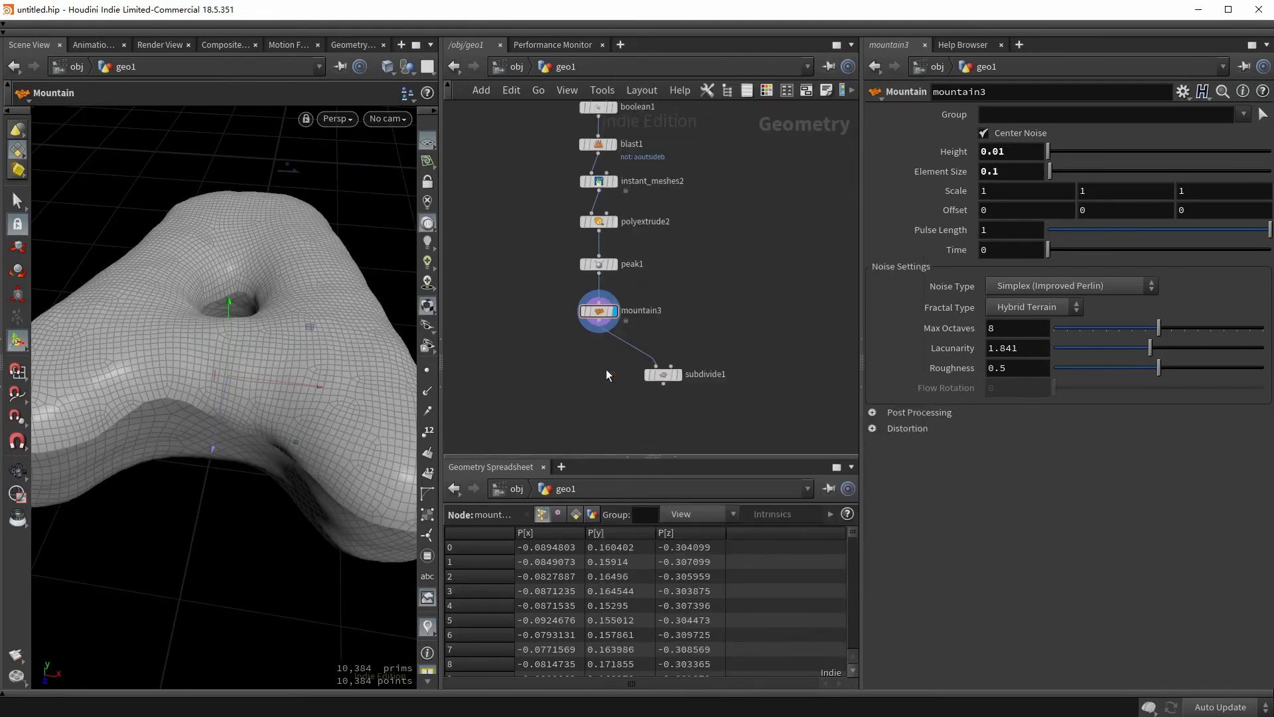
- Add a Group Create node below mountain3 and name the group 'top'
left_click(607, 370)
double_click(1034, 115)
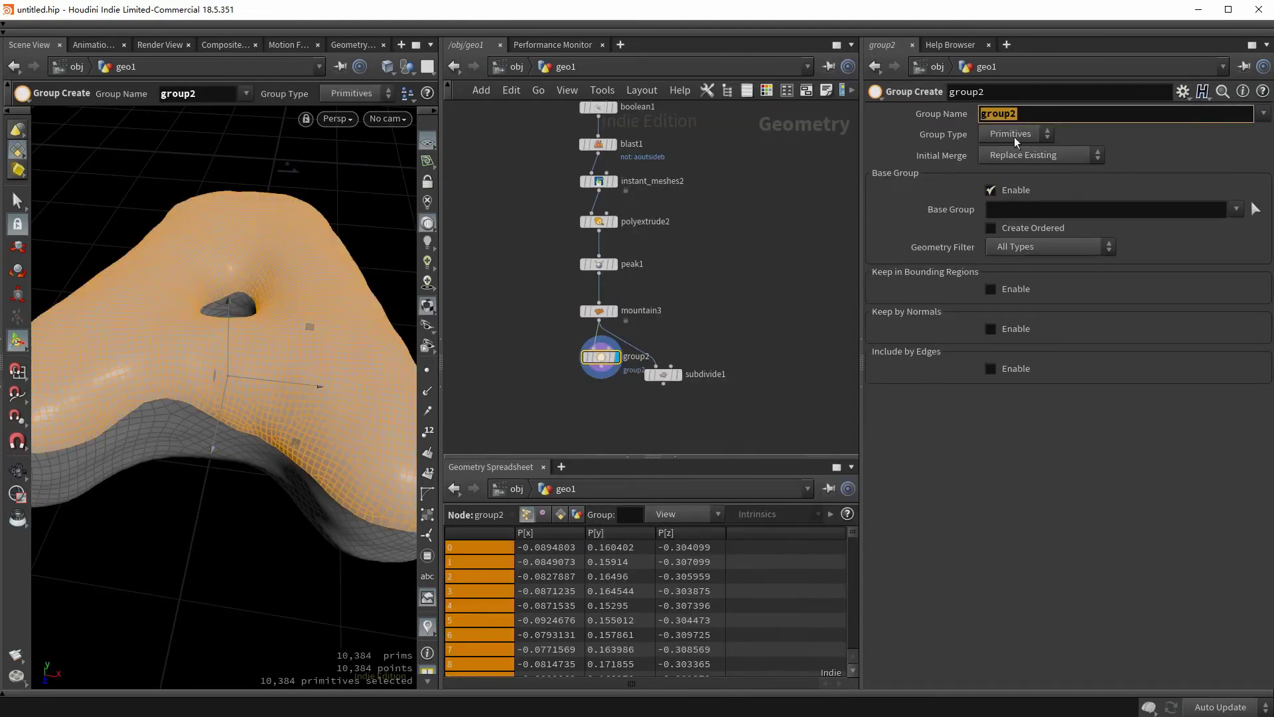
type("top")
key("Return")
middle_click_drag(737, 321, 756, 271)
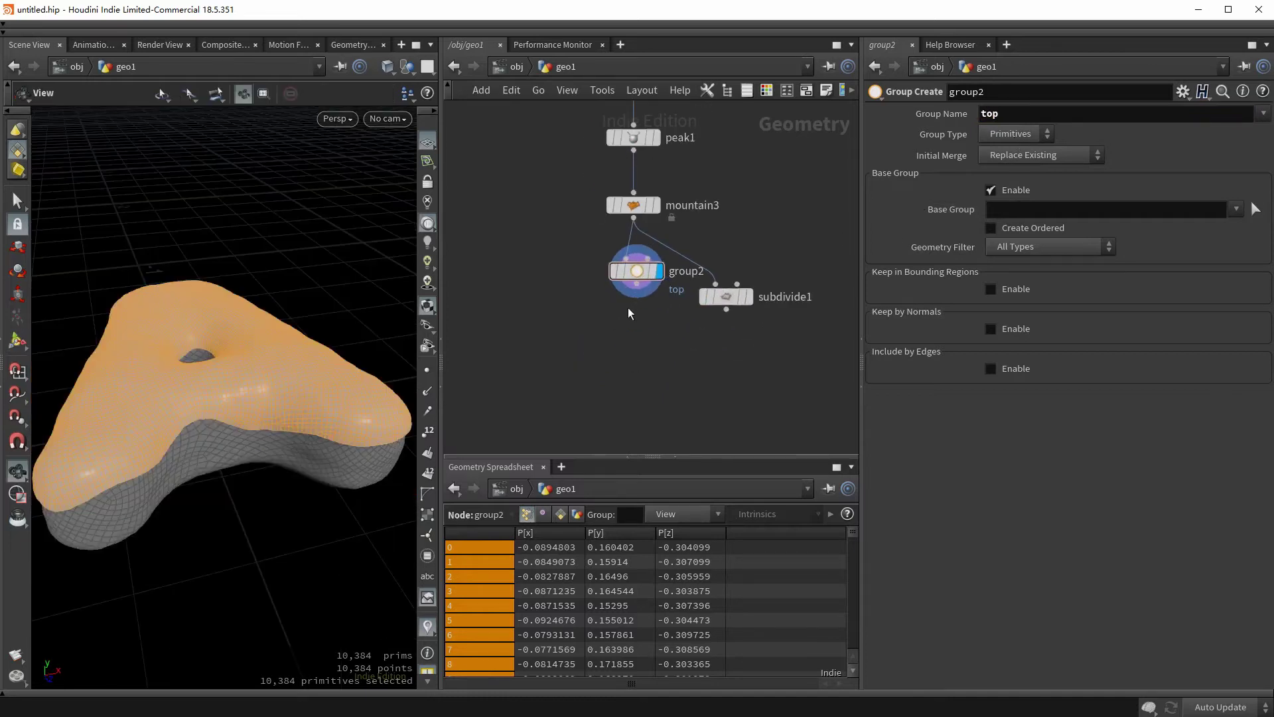
- Add a Color node that colours the top chocolate brown (0.17, 0.03, 0.002)
key("Tab")
type("color")
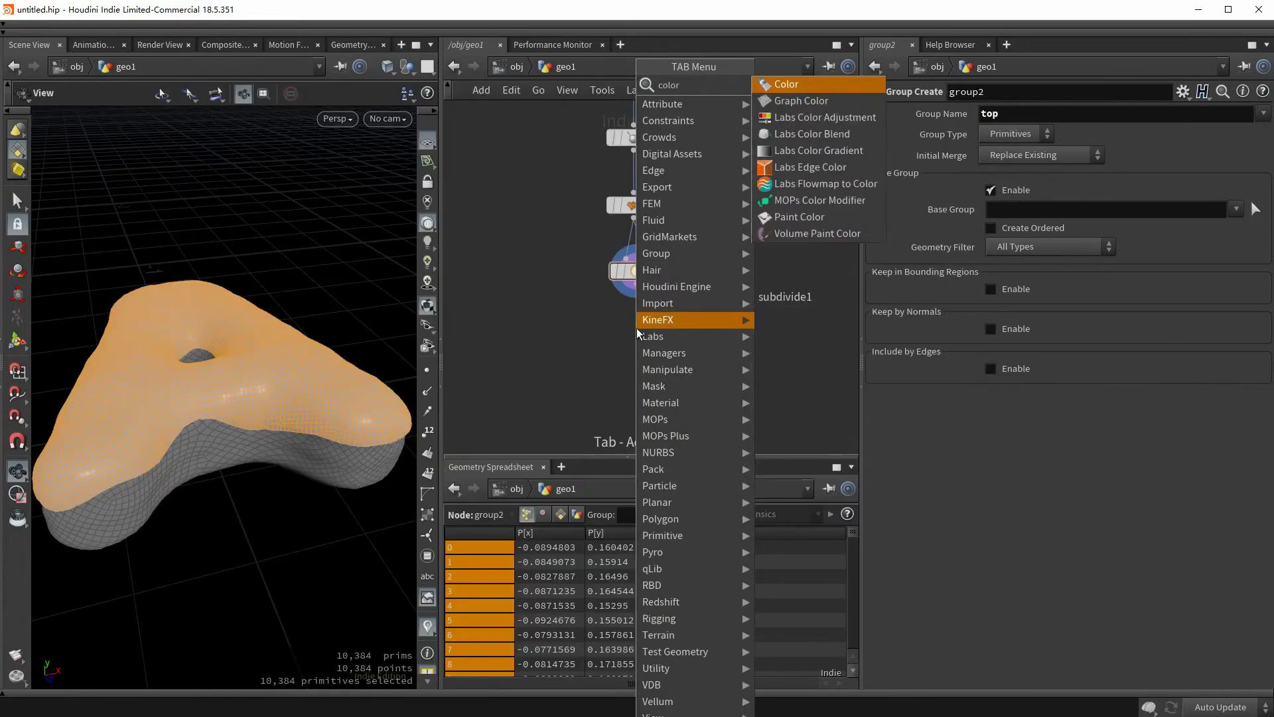
key("Return")
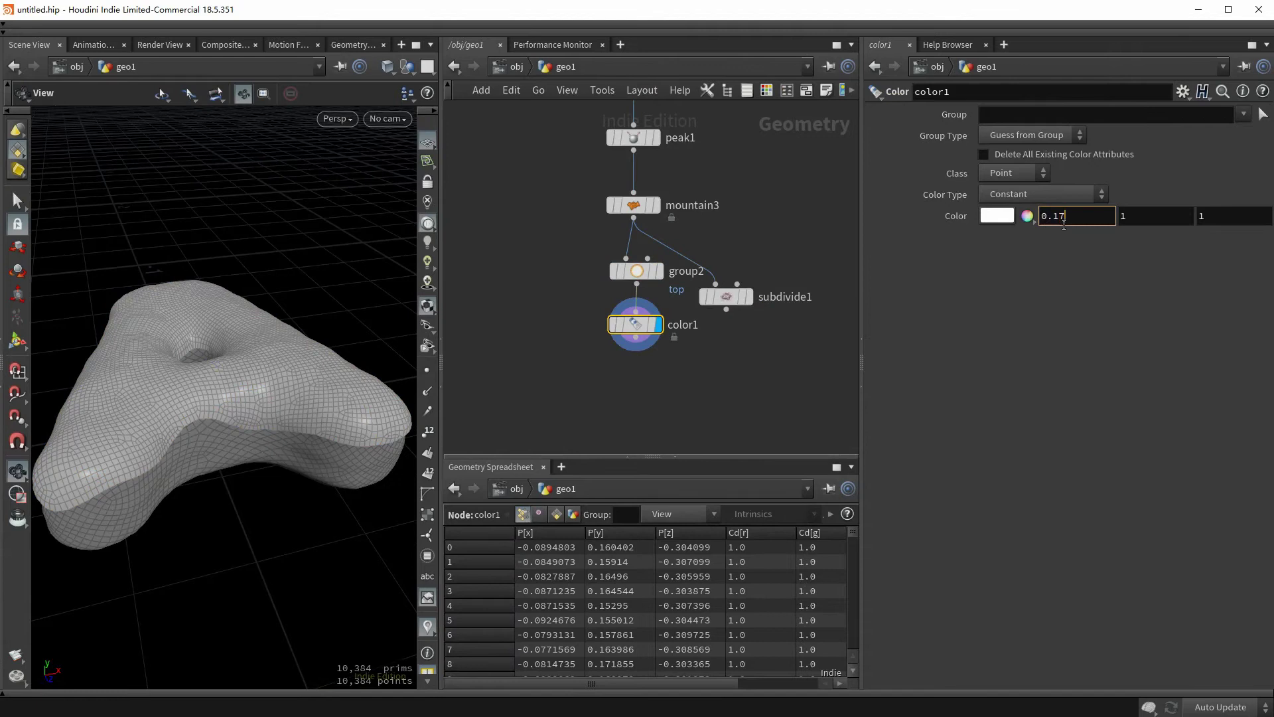
left_click(1064, 224)
type("0.17")
key("Tab")
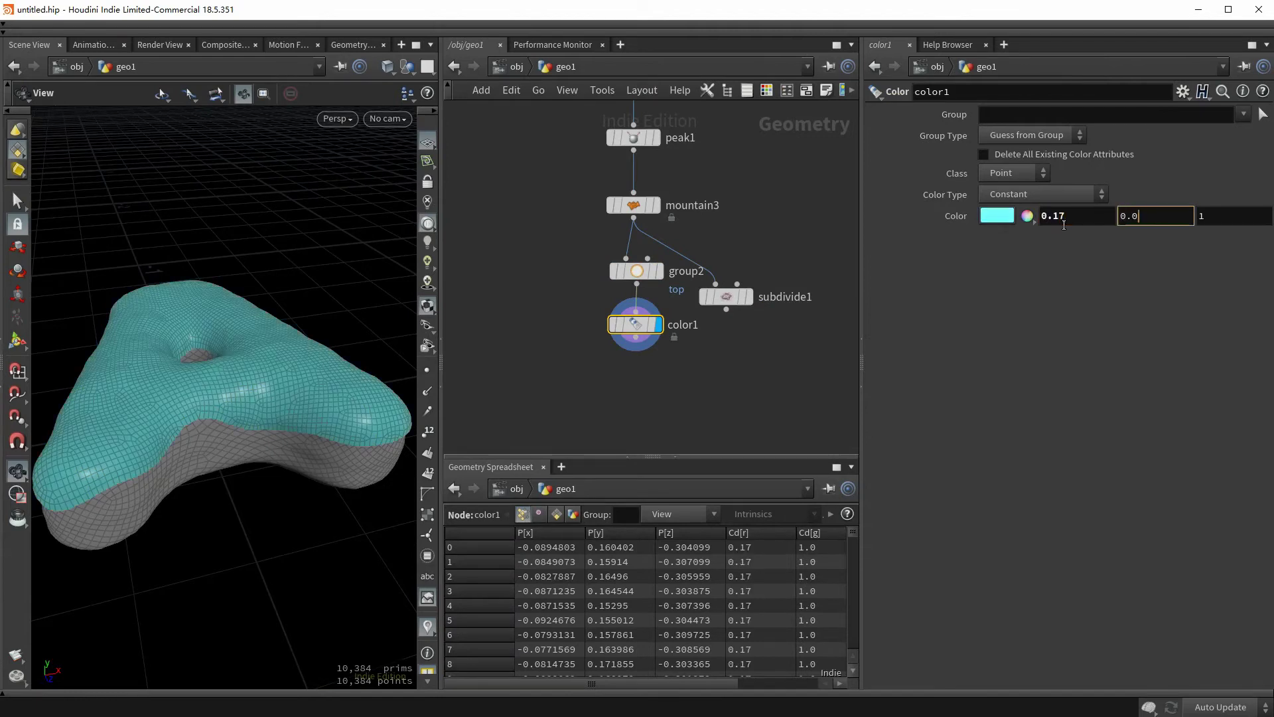
key("Tab")
type("0.002")
key("Return")
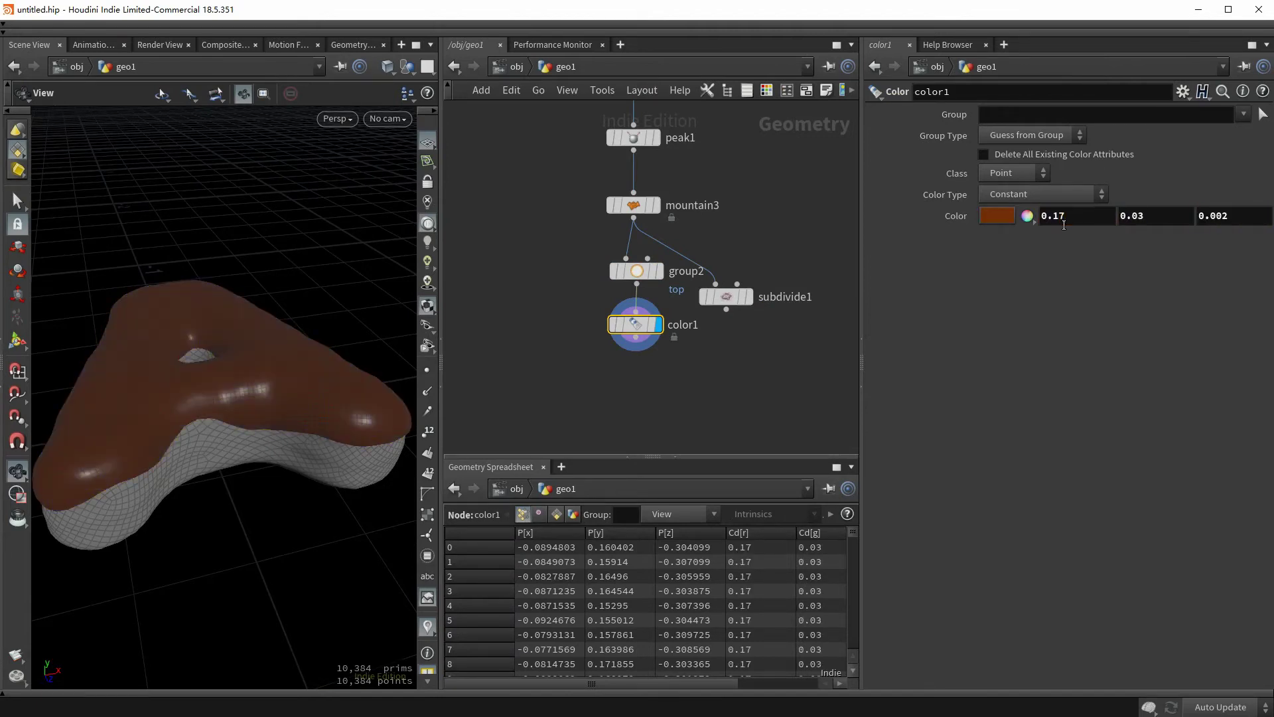
- Inspect the brown top in the viewport and copy the Color node
left_click_drag(243, 413, 242, 458)
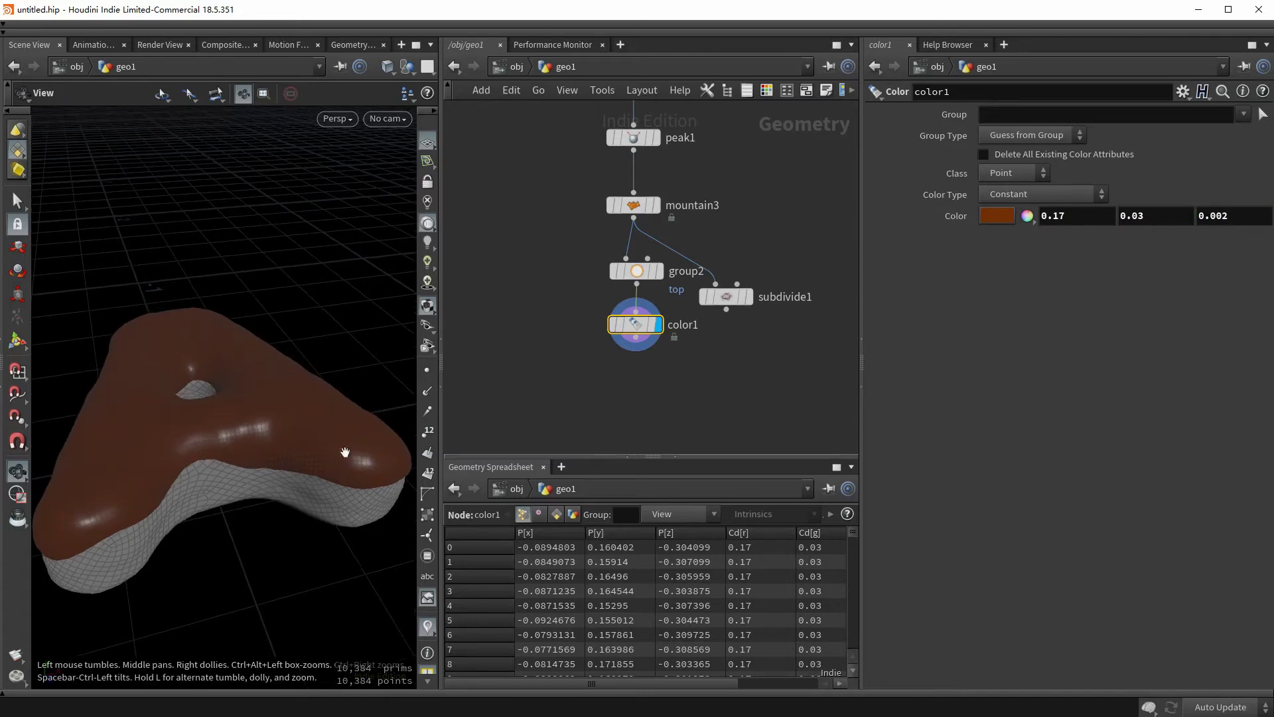
left_click_drag(669, 692, 761, 649)
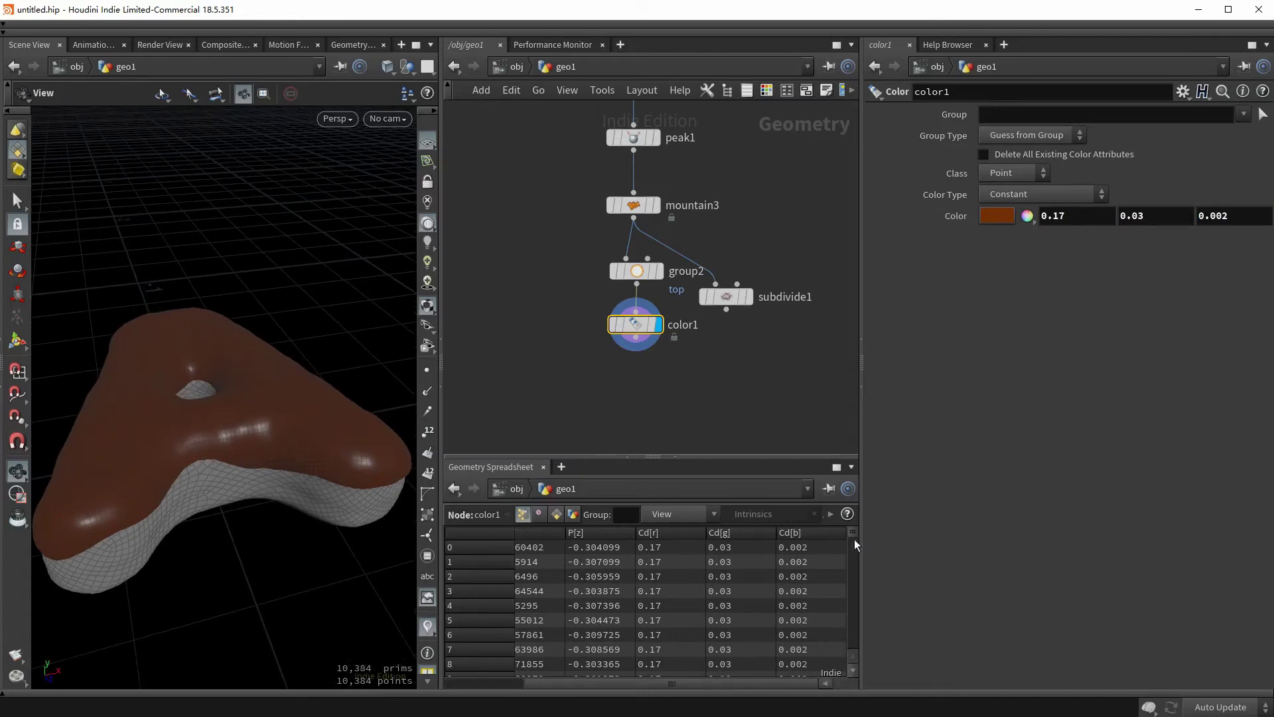
scroll(856, 598, "down", 20)
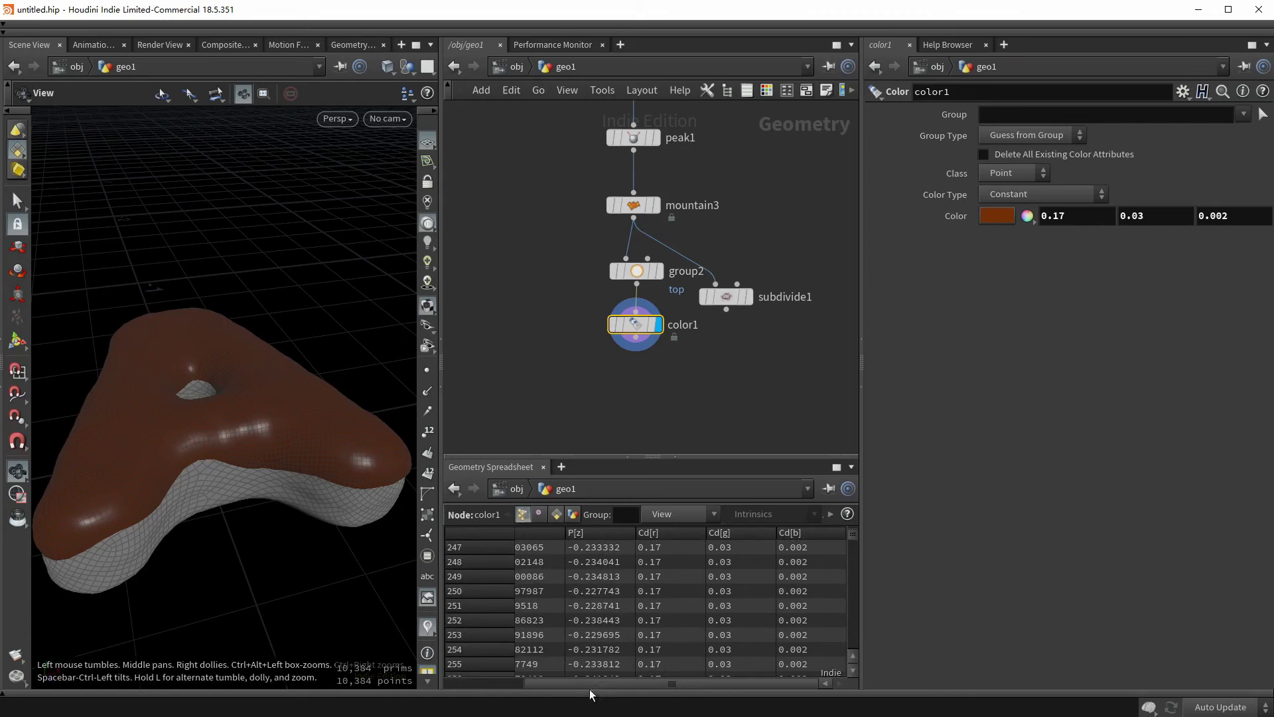
left_click_drag(589, 689, 432, 681)
key("ctrl+c")
middle_click_drag(684, 199, 617, 372)
- Paste the Color node onto the base branch and make it orange (1, 0.13, 0.01)
key("ctrl+v")
left_click(640, 129)
left_click(598, 310)
middle_click_drag(597, 311, 620, 273)
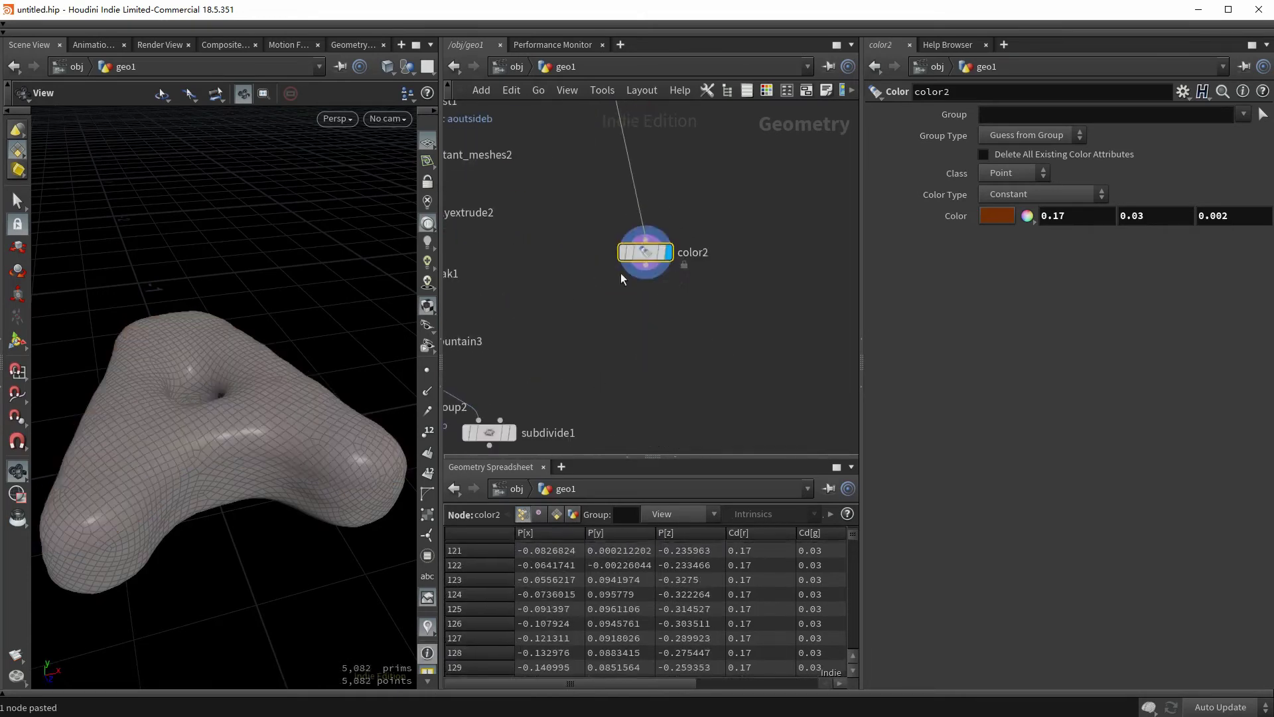
left_click(1072, 215)
type("1")
key("Tab")
type("0.13")
key("Tab")
type("0.0")
- Merge the brown color1 and orange color2 into merge1
middle_click_drag(465, 441, 597, 266)
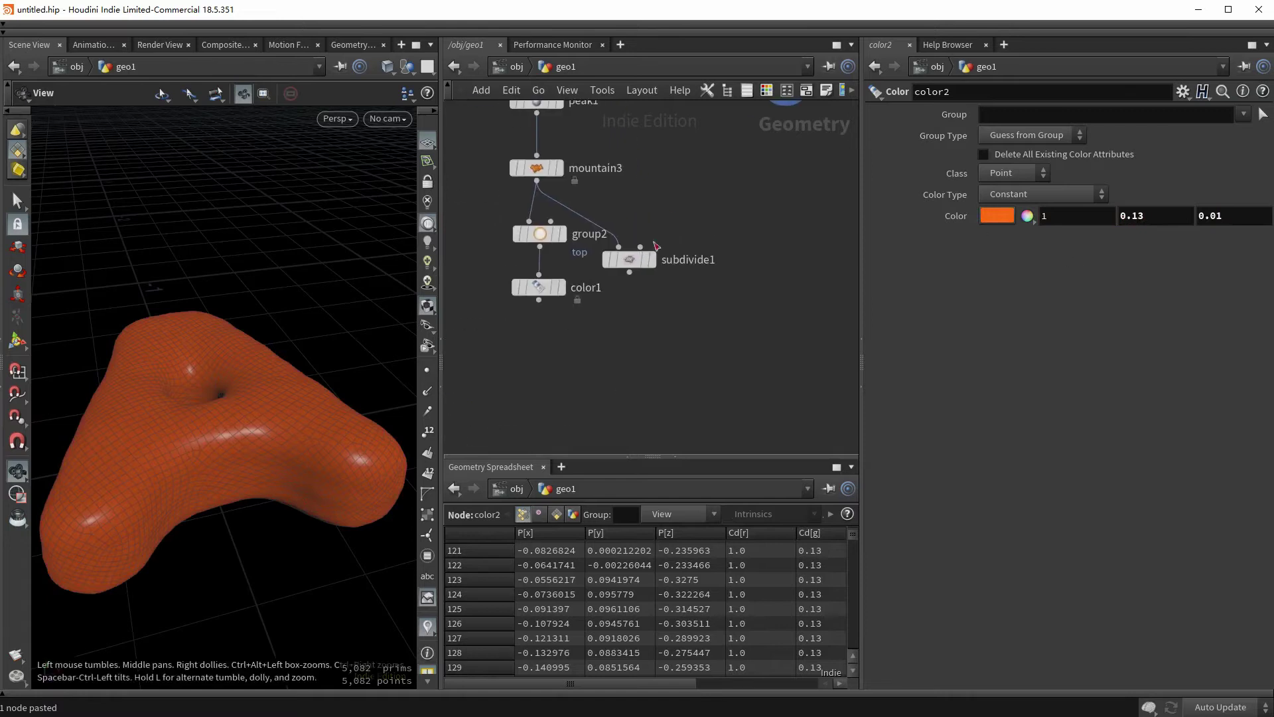
left_click(528, 285)
middle_click_drag(628, 373, 604, 450)
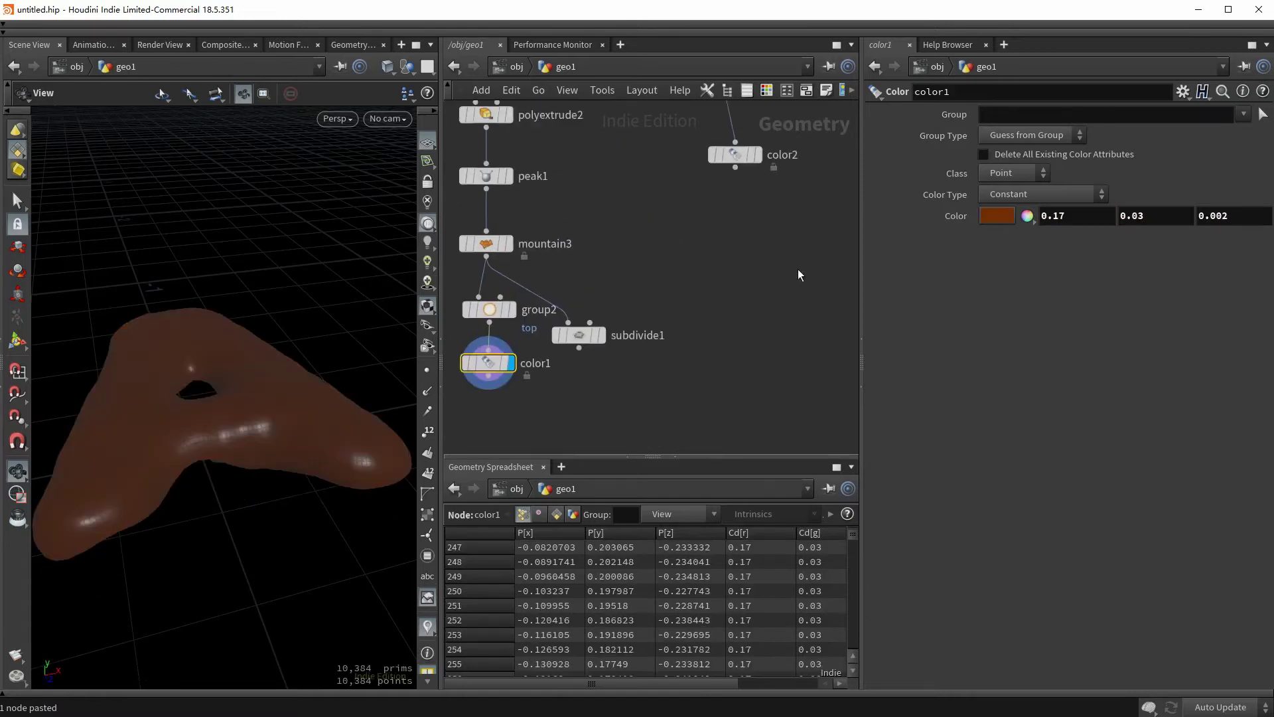
left_click_drag(802, 251, 678, 140, "shift")
middle_click_drag(751, 213, 755, 177)
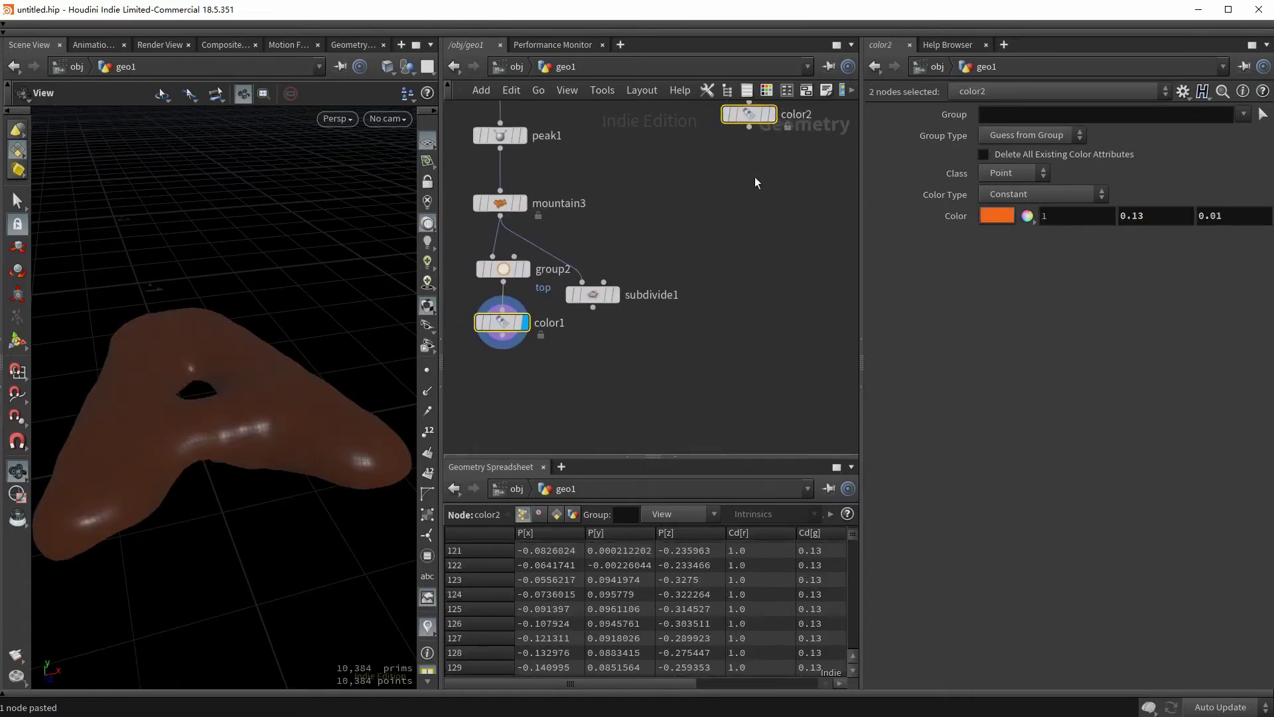
left_click(749, 127)
left_click(651, 347, "alt")
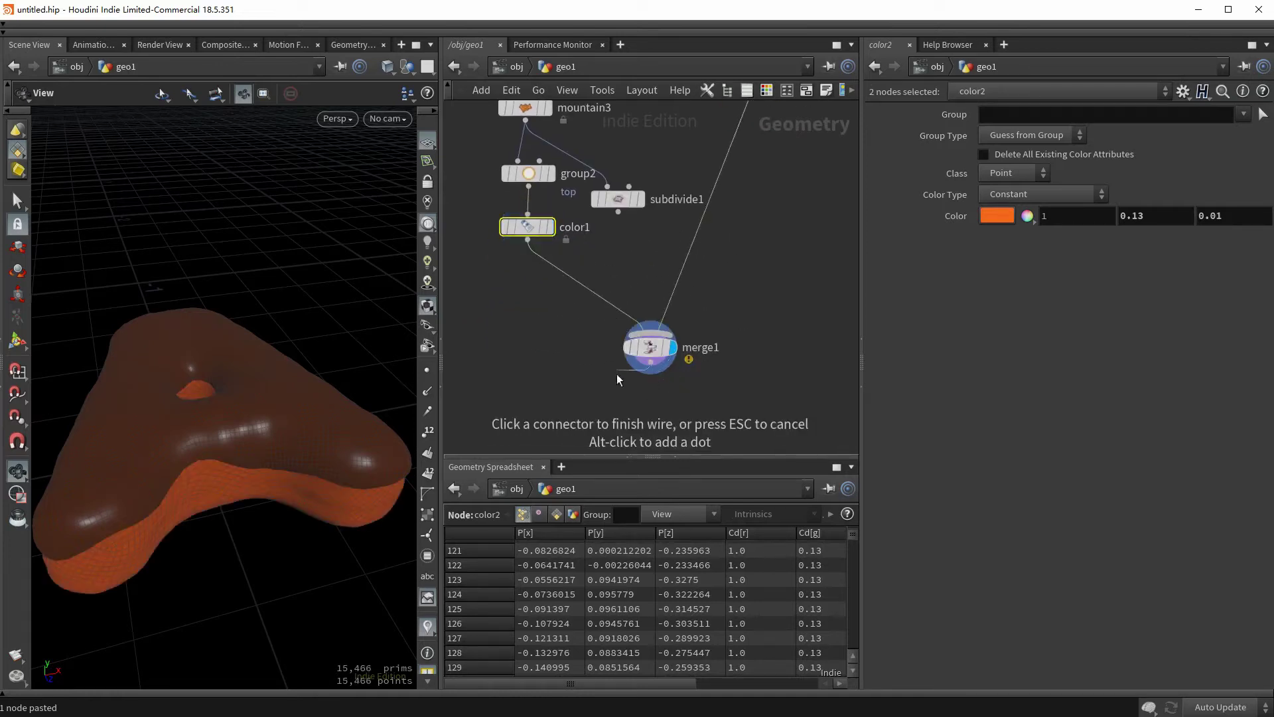
left_click(651, 347)
left_click_drag(234, 447, 228, 444)
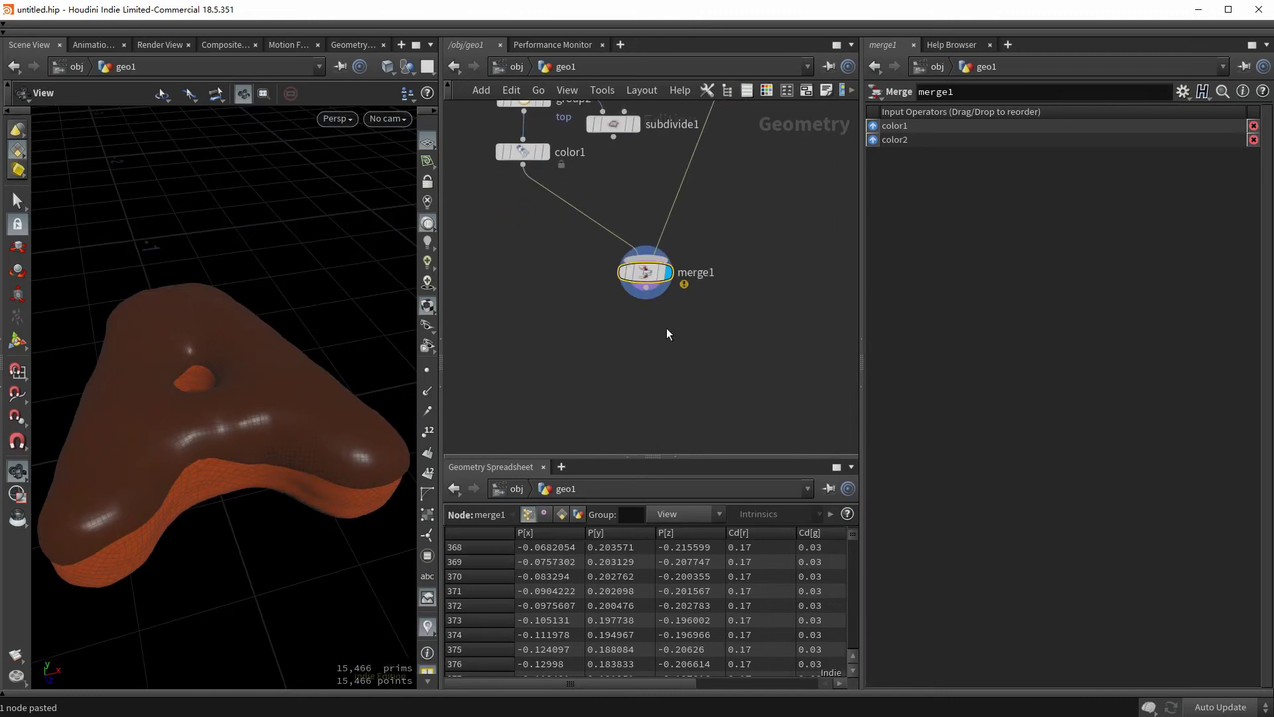
- Feed merge1 into subdivide1 and view the donut with smooth shading
left_click_drag(631, 126, 663, 351)
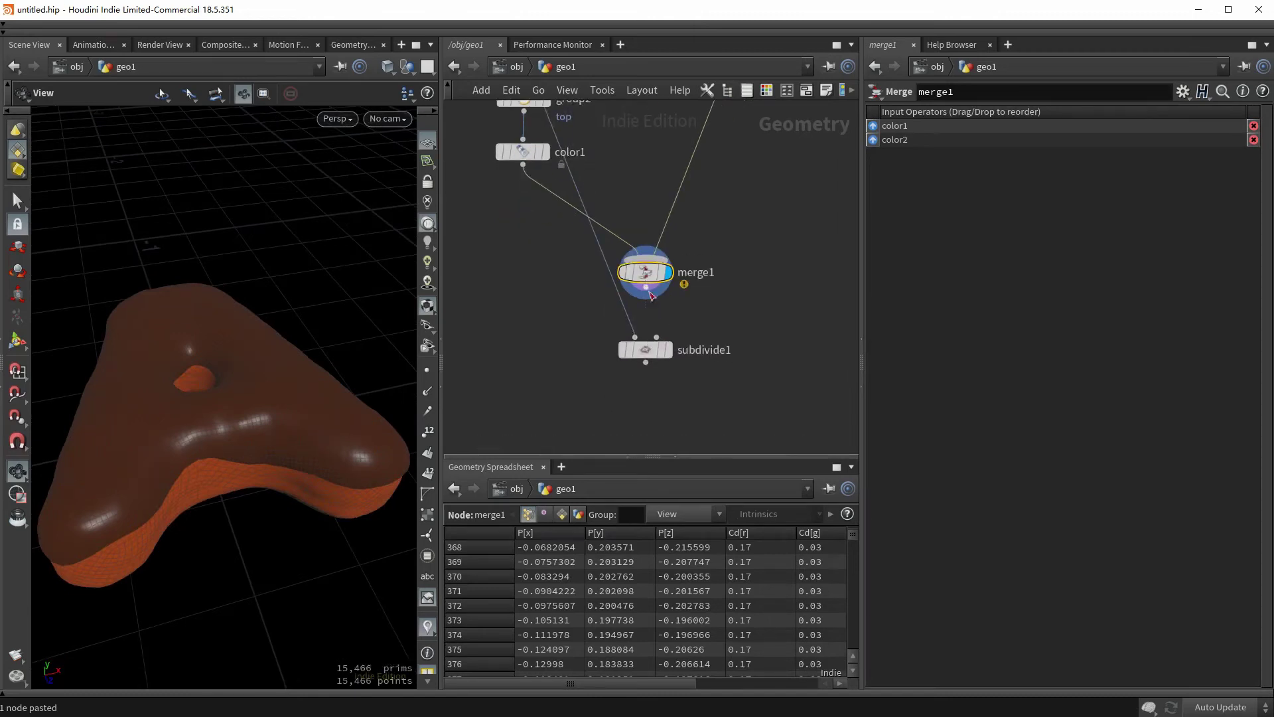
left_click_drag(646, 288, 634, 340)
left_click(666, 350)
key("c")
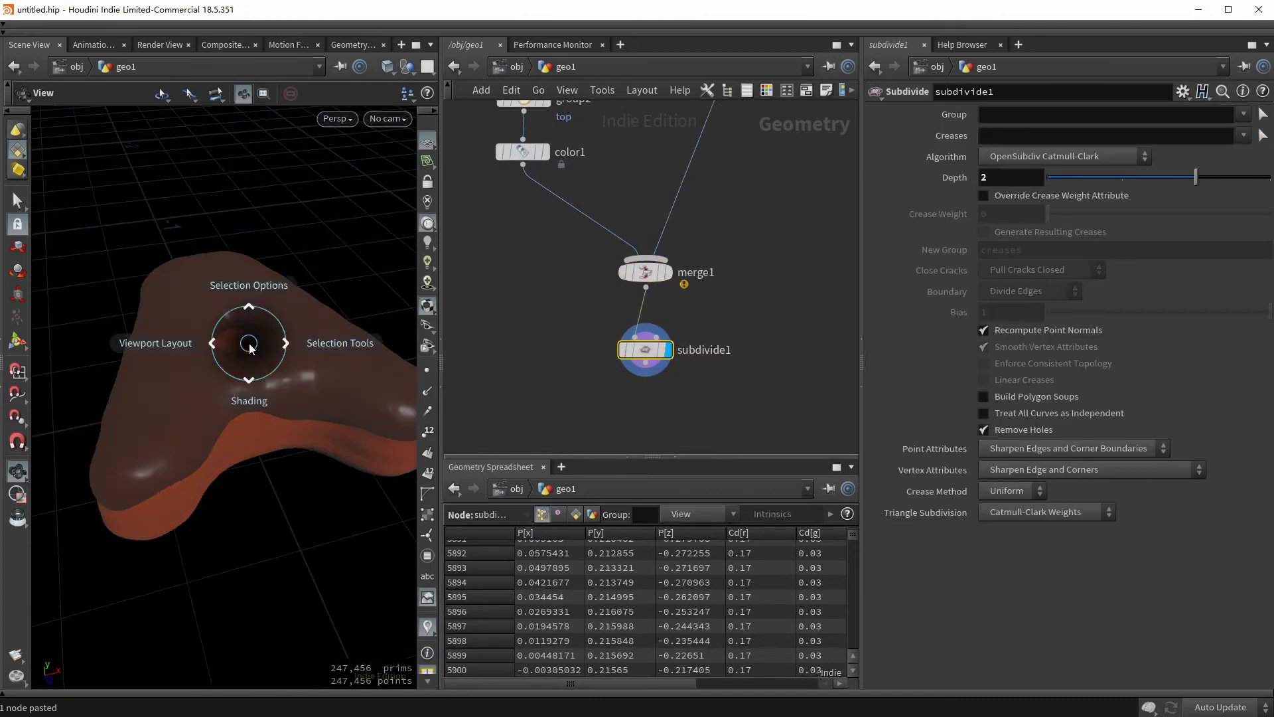
left_click(277, 584)
left_click_drag(272, 398, 195, 302)
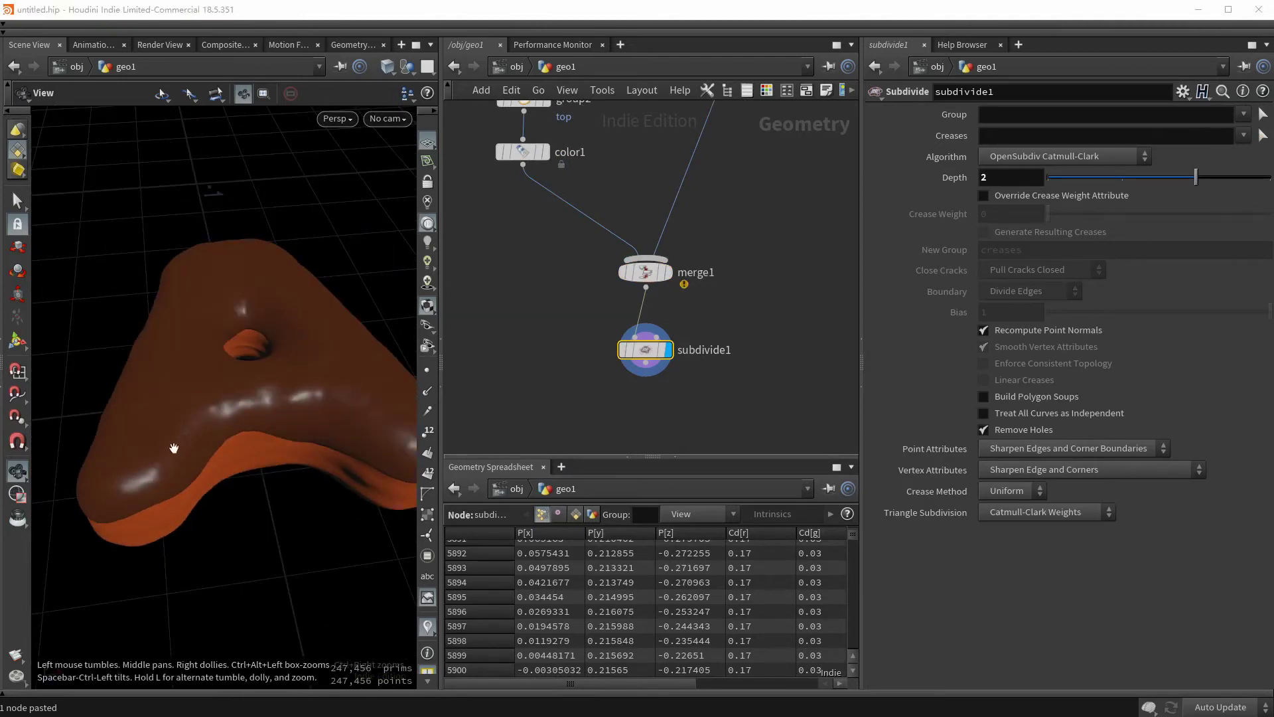
left_click_drag(174, 449, 217, 348)
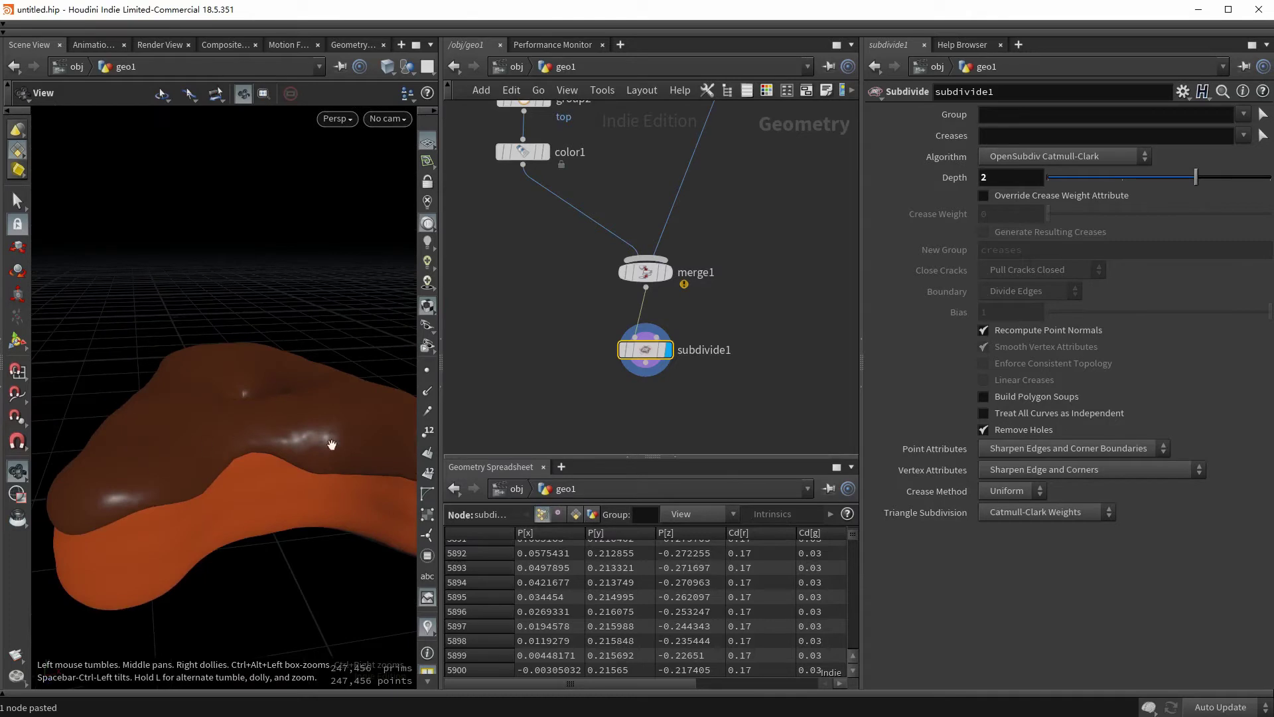
middle_click_drag(590, 348, 762, 197)
- Add a Mask by Feature node below color1
left_click(738, 149)
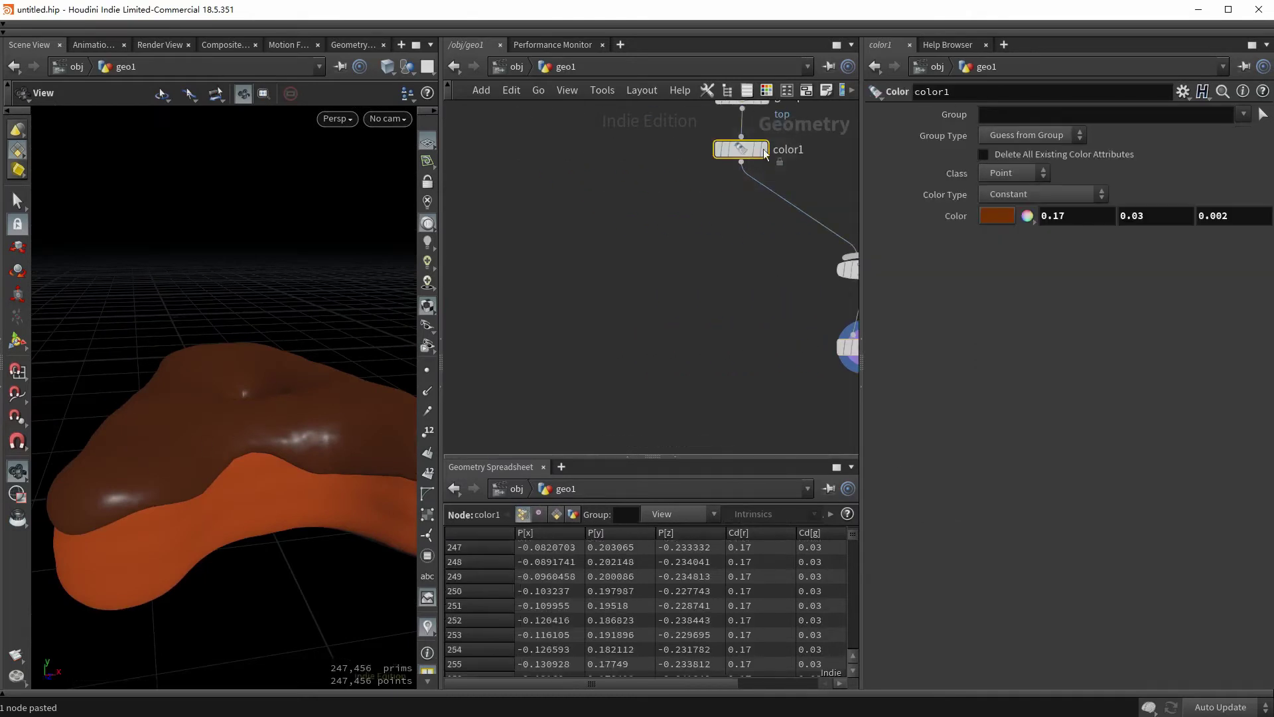
left_click(762, 149)
key("Tab")
type("mask by f")
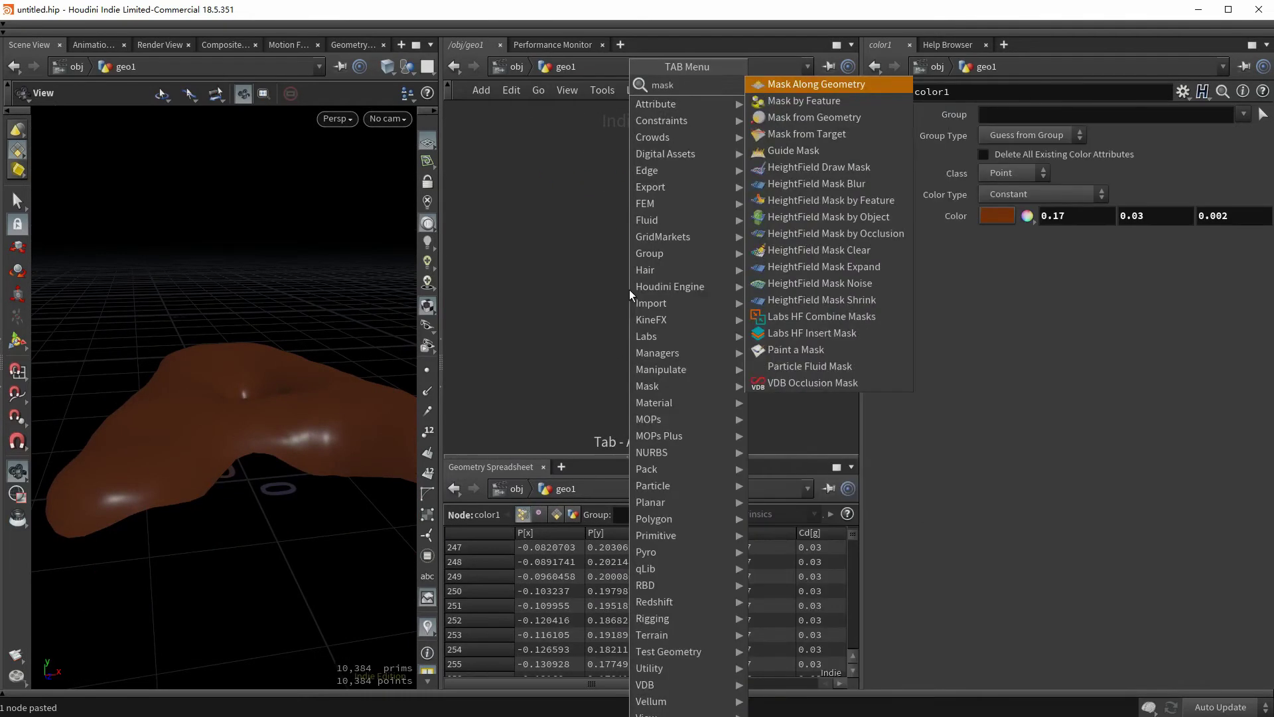
key("Return")
left_click(629, 290)
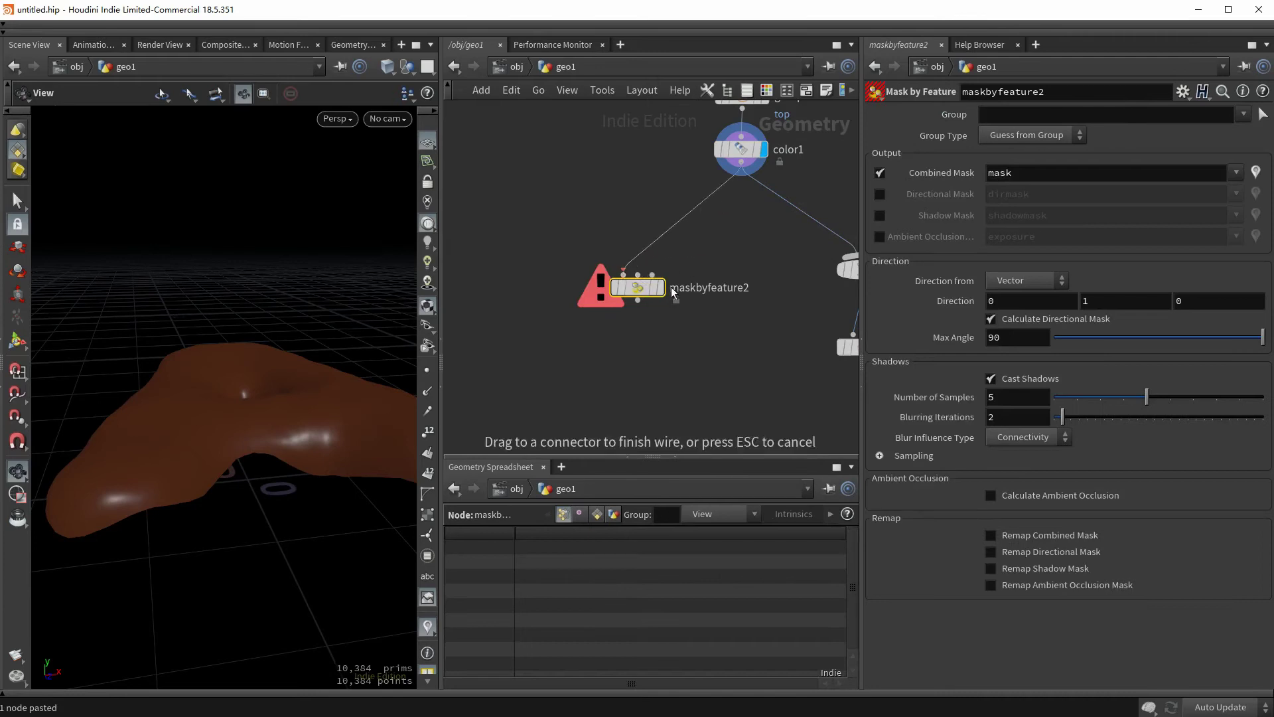
left_click_drag(243, 438, 313, 430)
- Enable combined mask remapping and shape its ramp as a B-Spline with repositioned points
left_click(1021, 457)
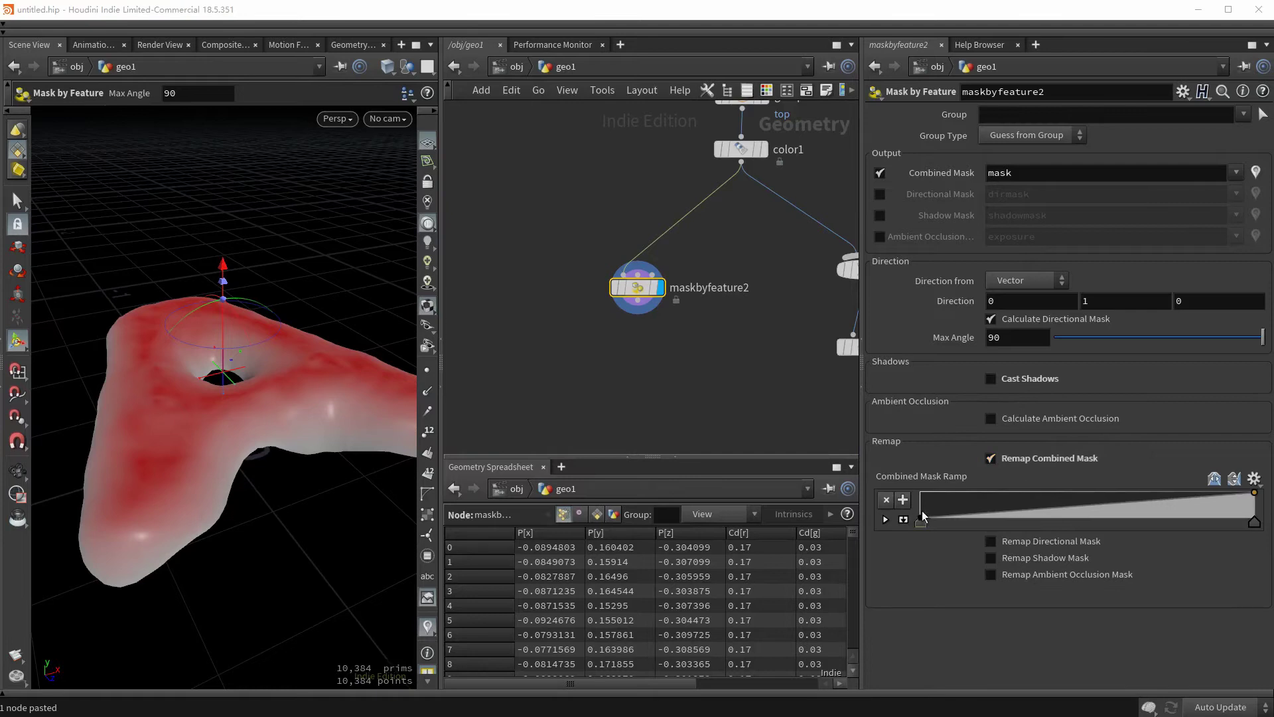
left_click(994, 603)
left_click(1016, 697)
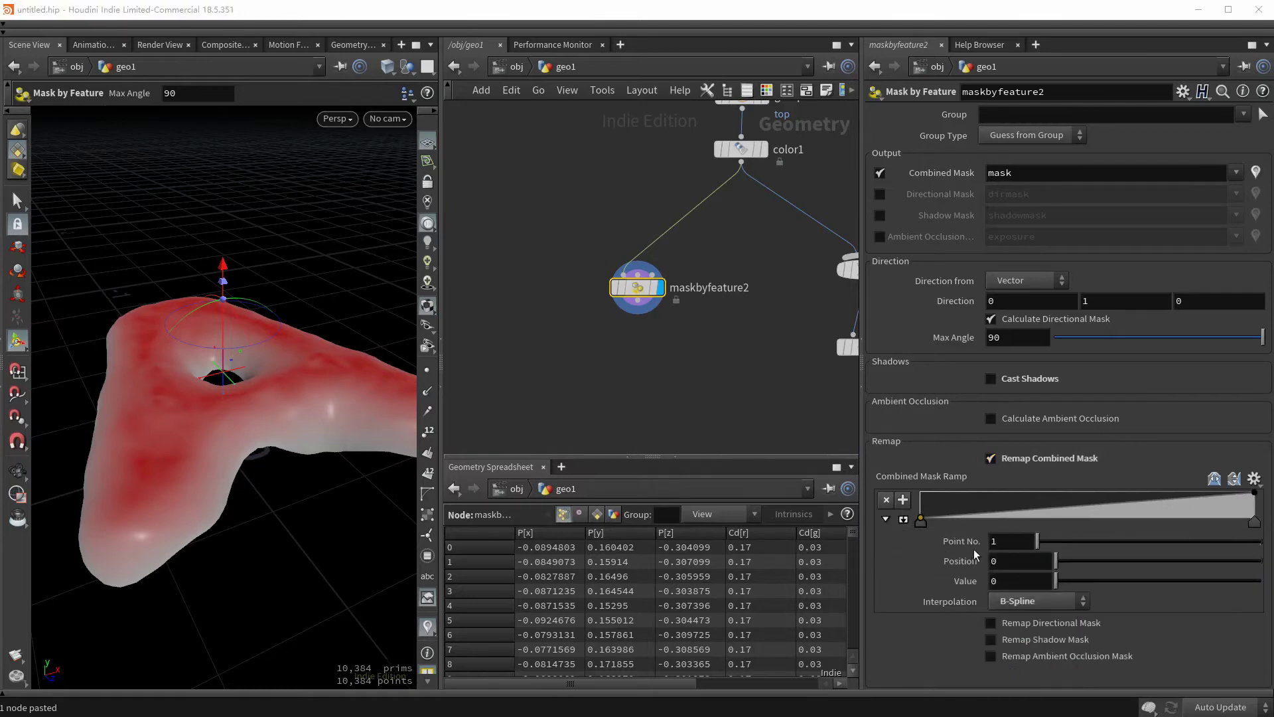
left_click_drag(921, 522, 971, 521)
left_click(1037, 511)
left_click_drag(1111, 508, 1092, 489)
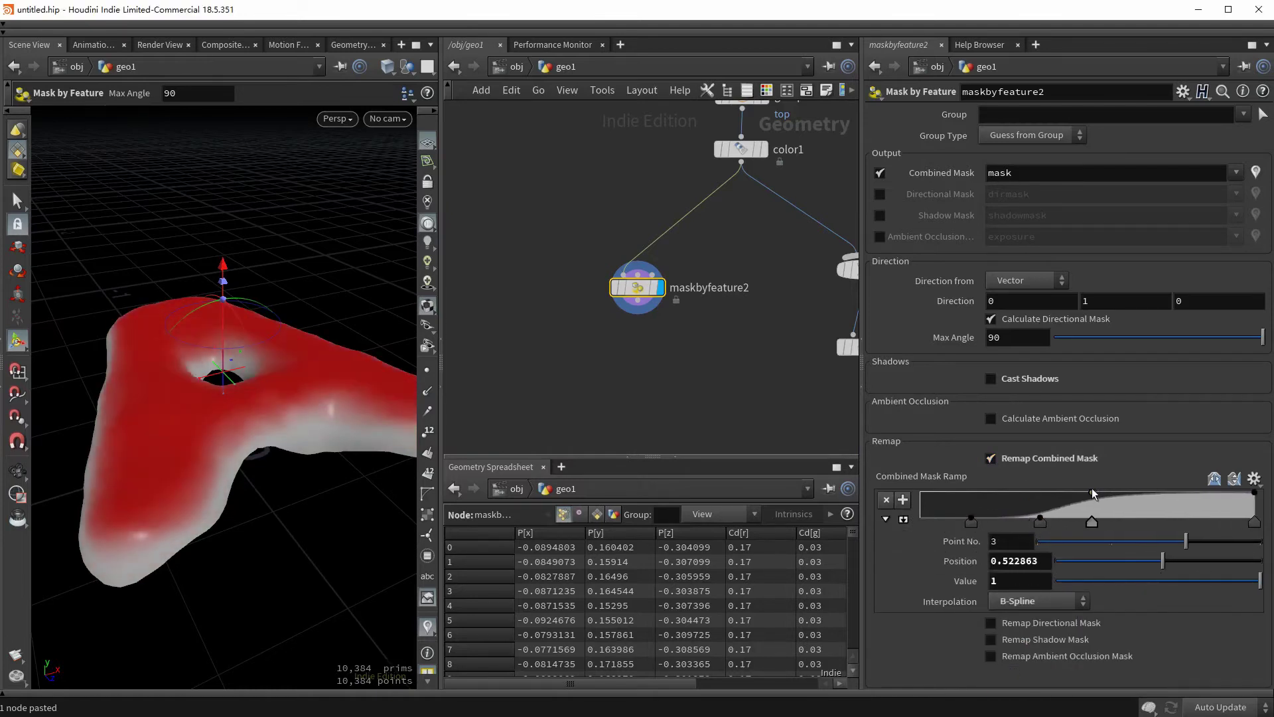
left_click_drag(971, 522, 947, 522)
left_click_drag(1040, 522, 1007, 524)
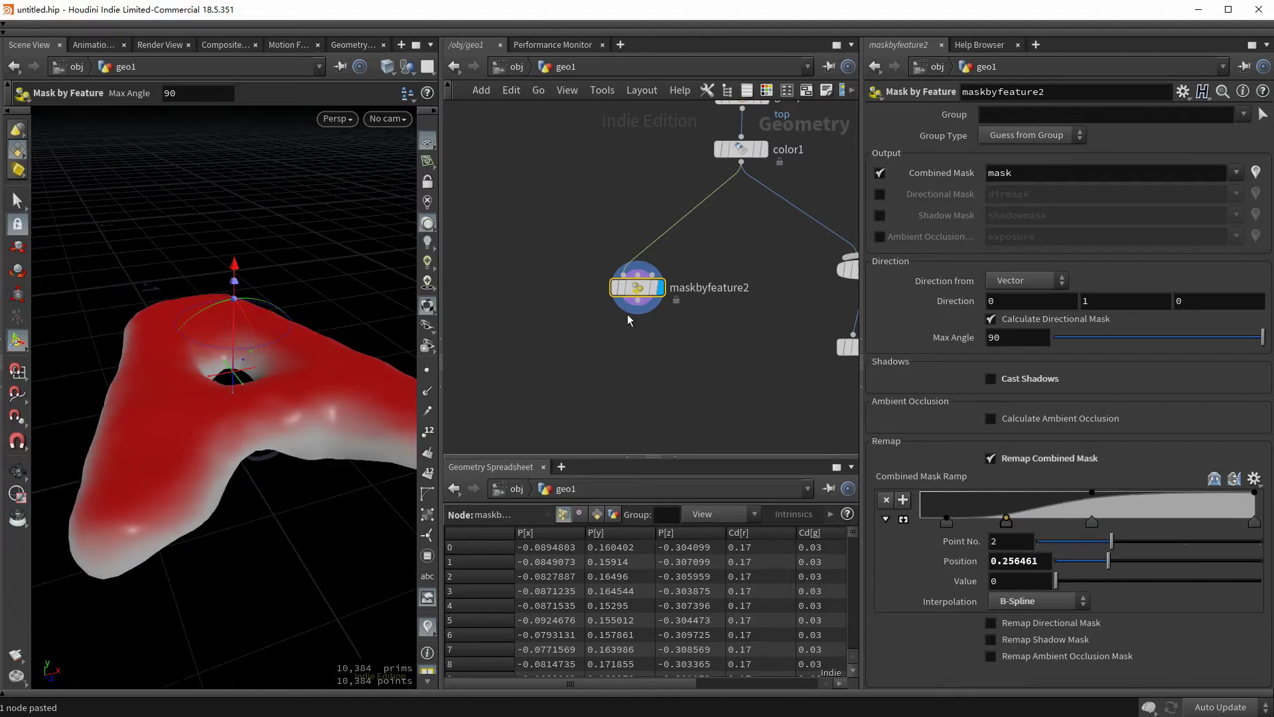
left_click(637, 300)
key("Tab")
- Add a Scatter node below maskbyfeature2 with a total count of 300
type("sca")
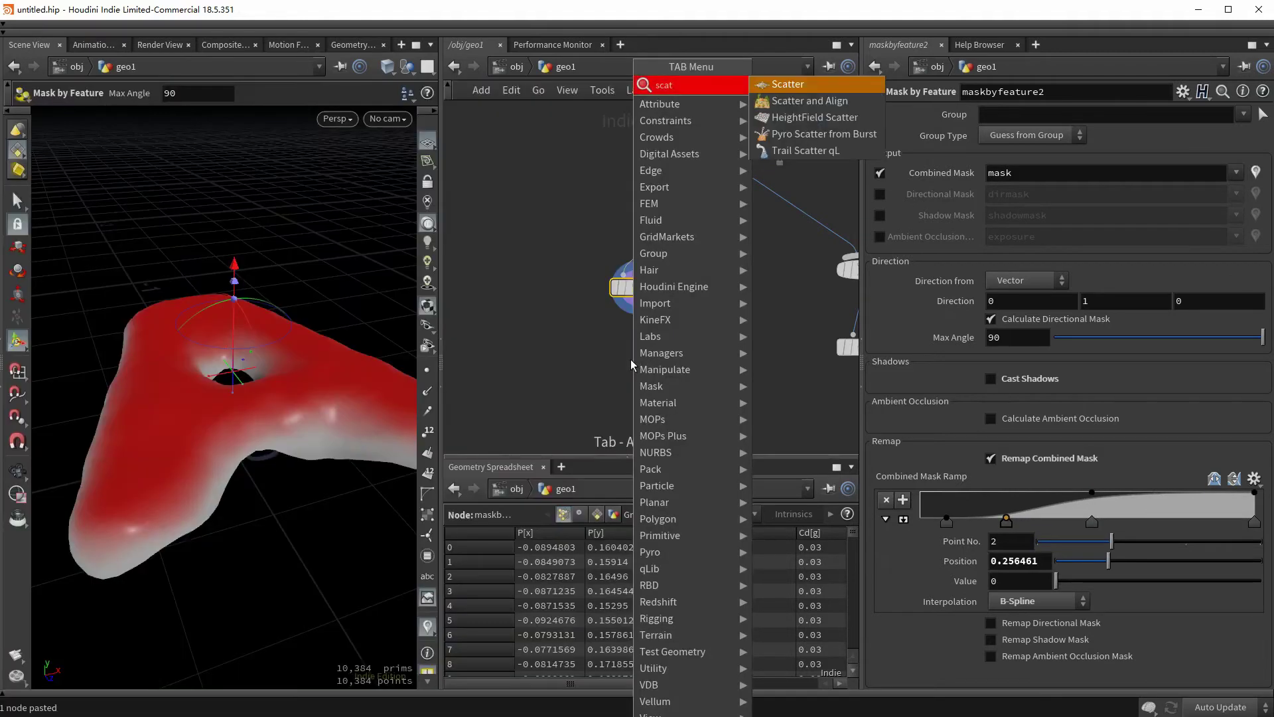
key("Return")
left_click(631, 360)
double_click(1009, 271)
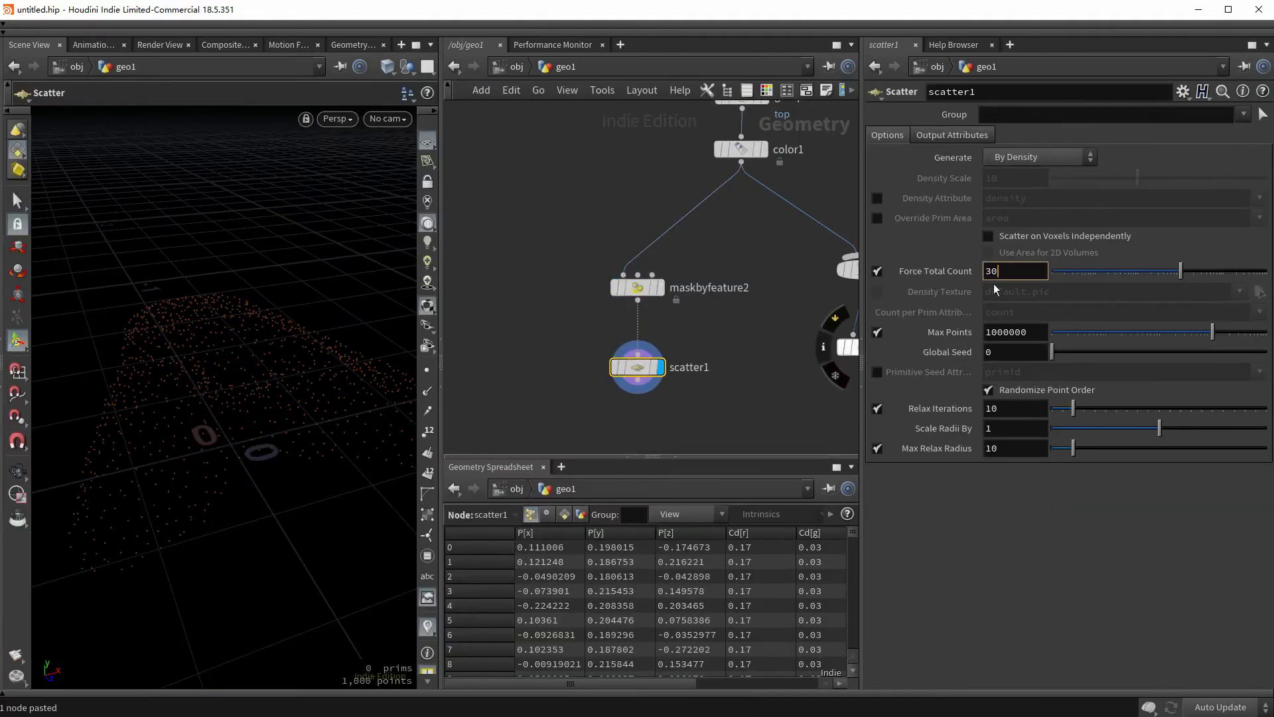
type("300")
key("Return")
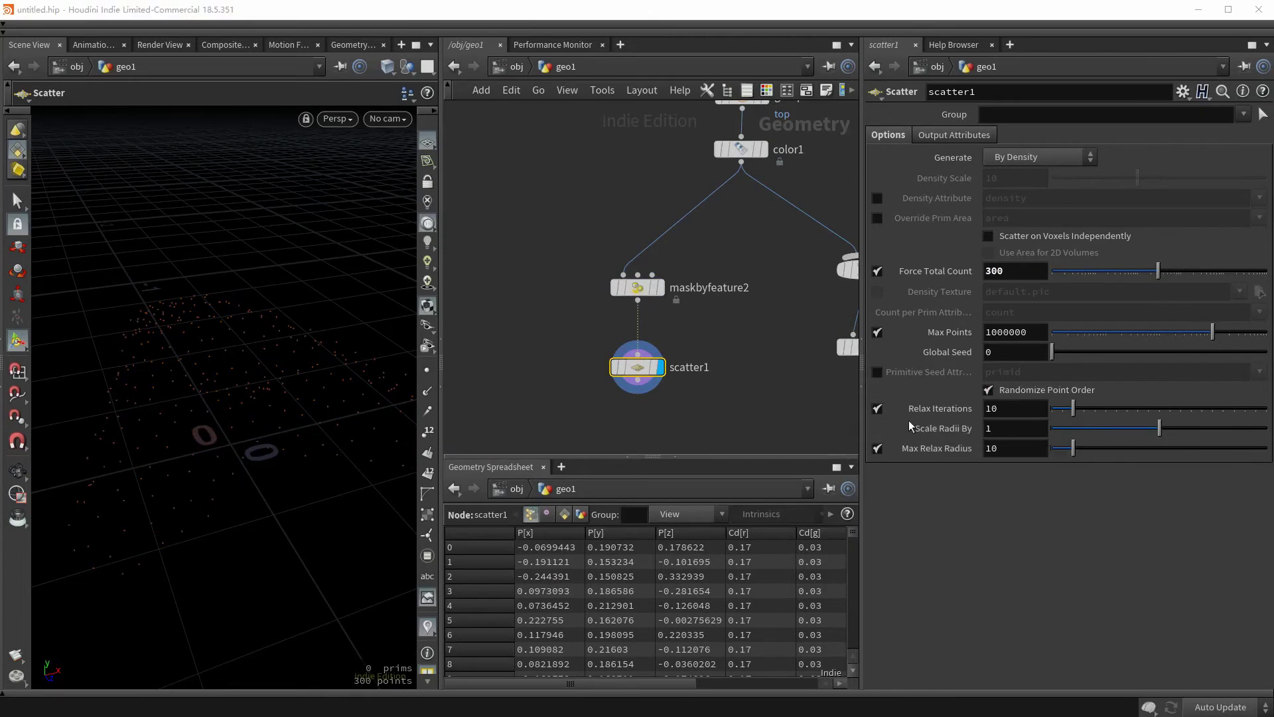
- Keep point relaxation on and lower Scale Radii By to 0.669
left_click(877, 408)
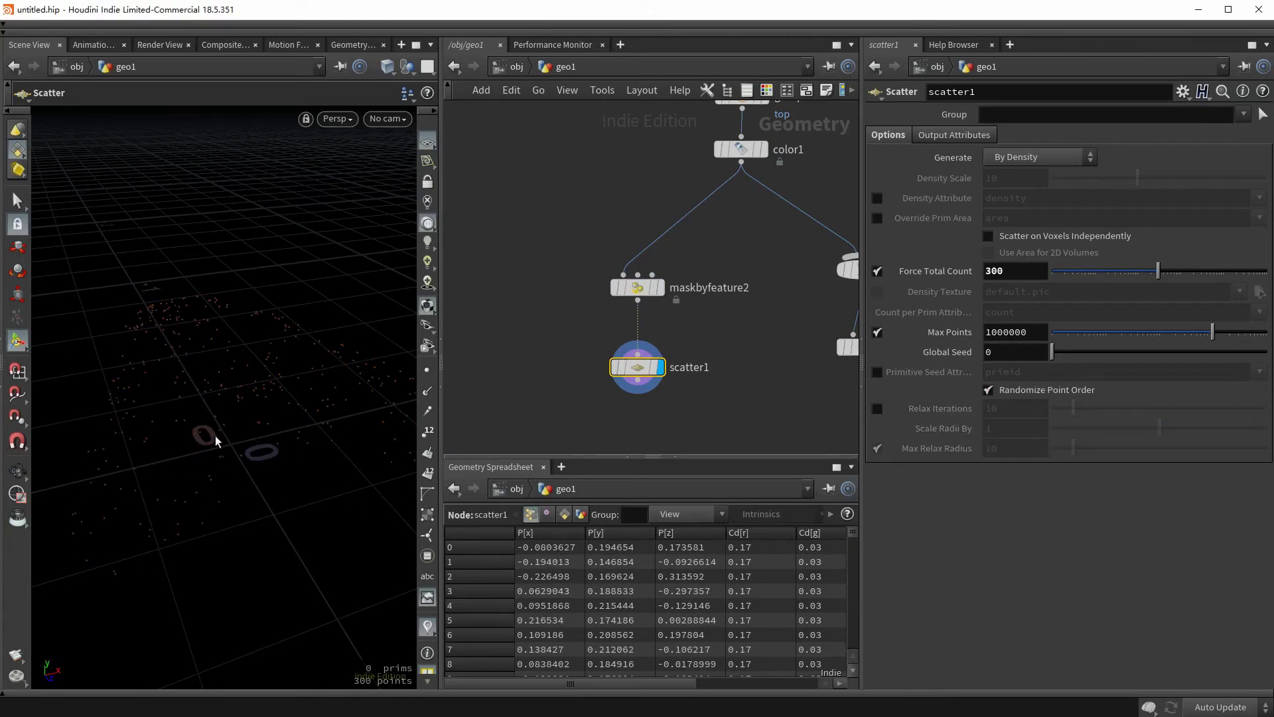
key("Escape")
left_click_drag(258, 389, 297, 339)
key("Return")
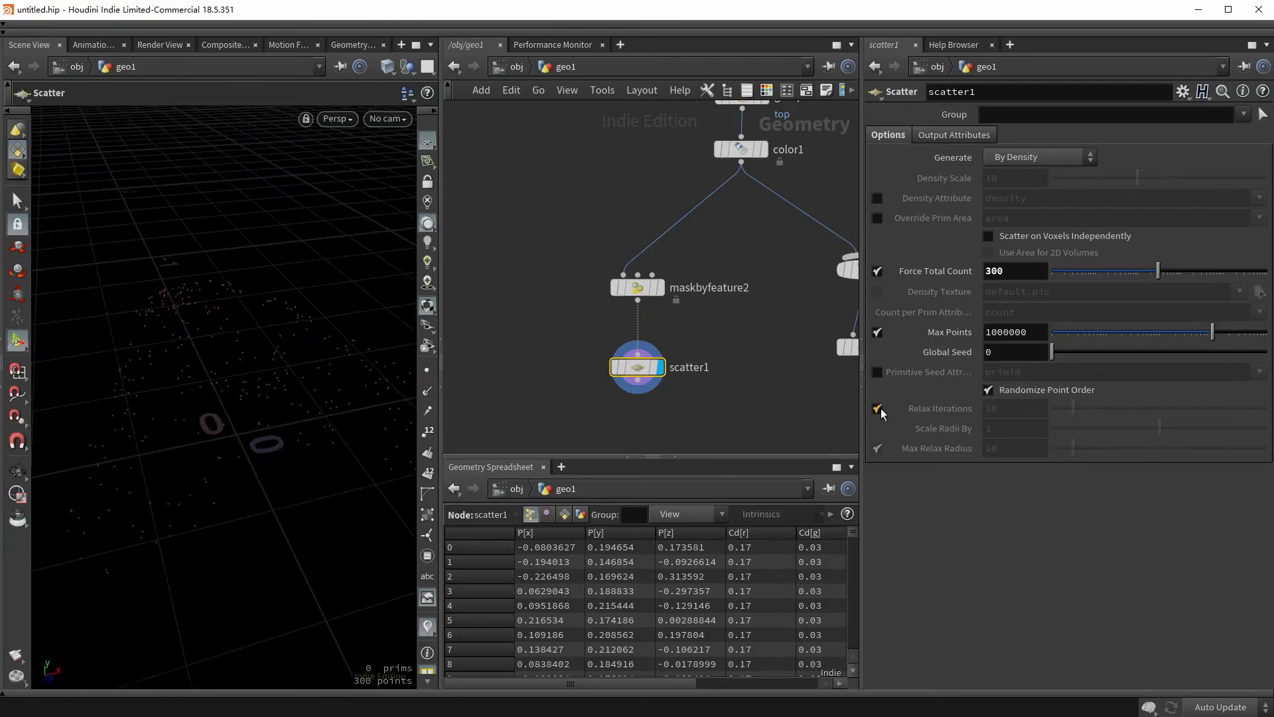
left_click(881, 408)
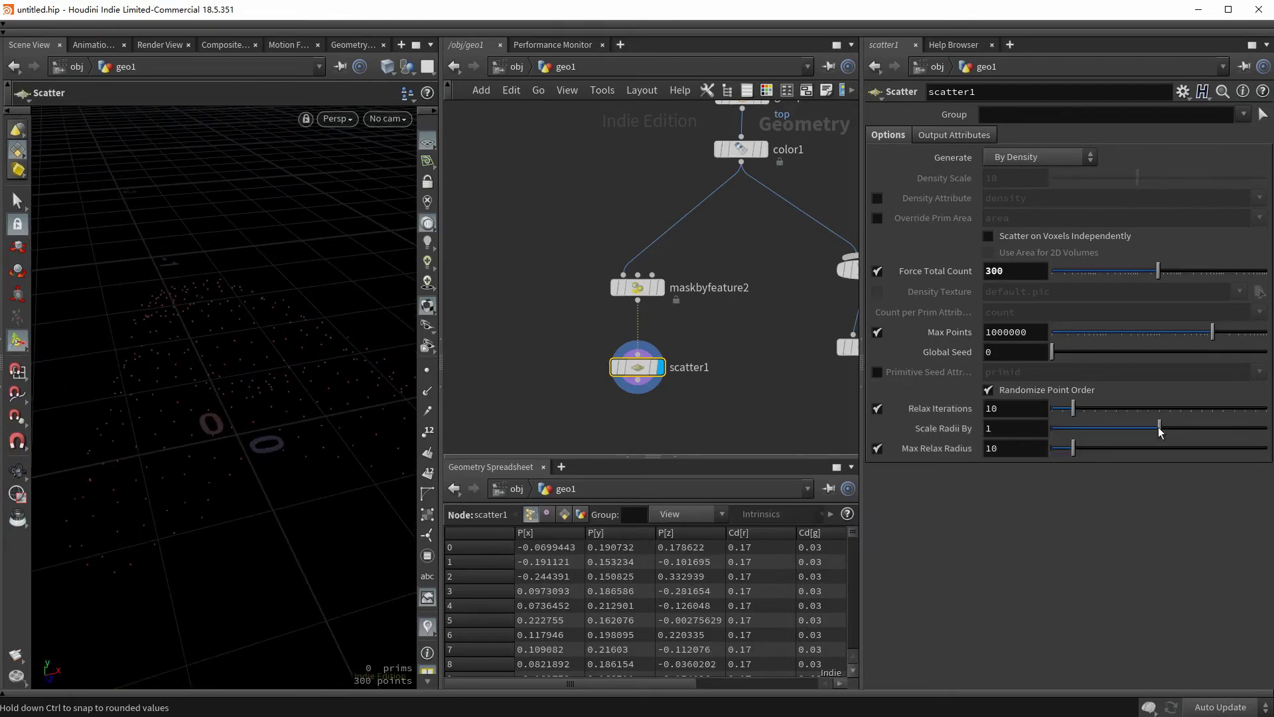
left_click_drag(1158, 428, 1125, 438)
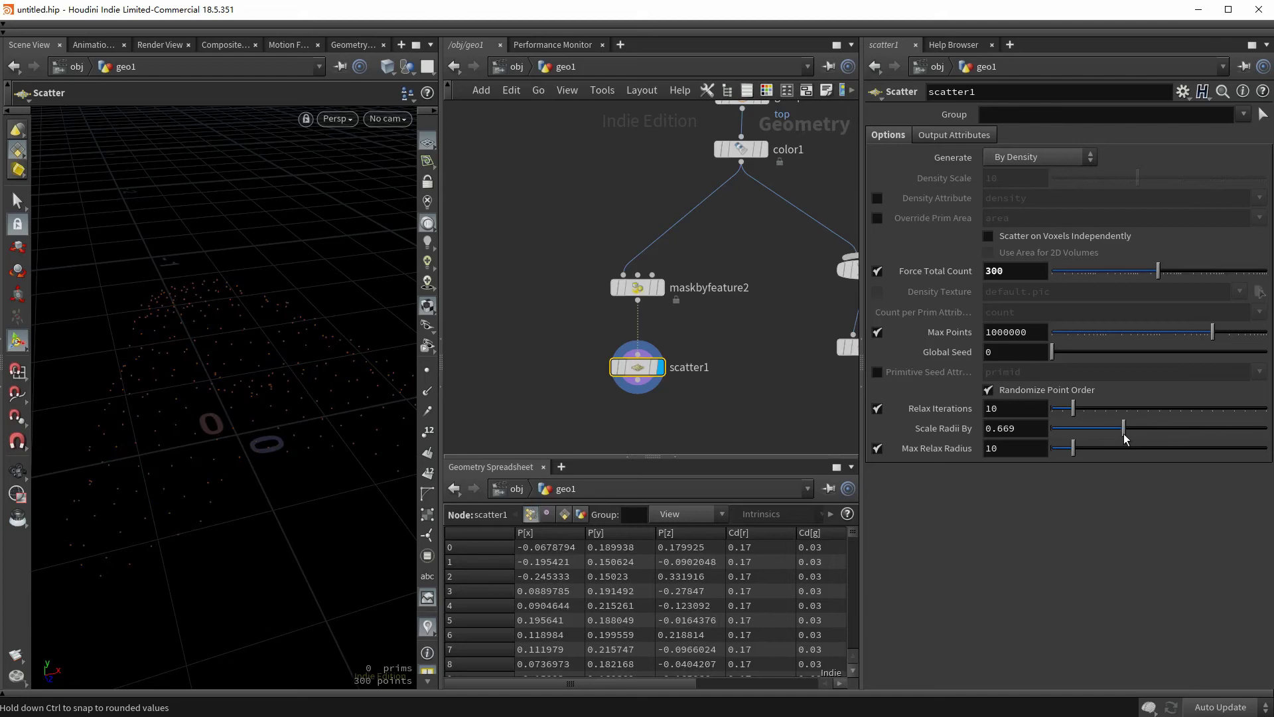
left_click_drag(233, 336, 278, 379)
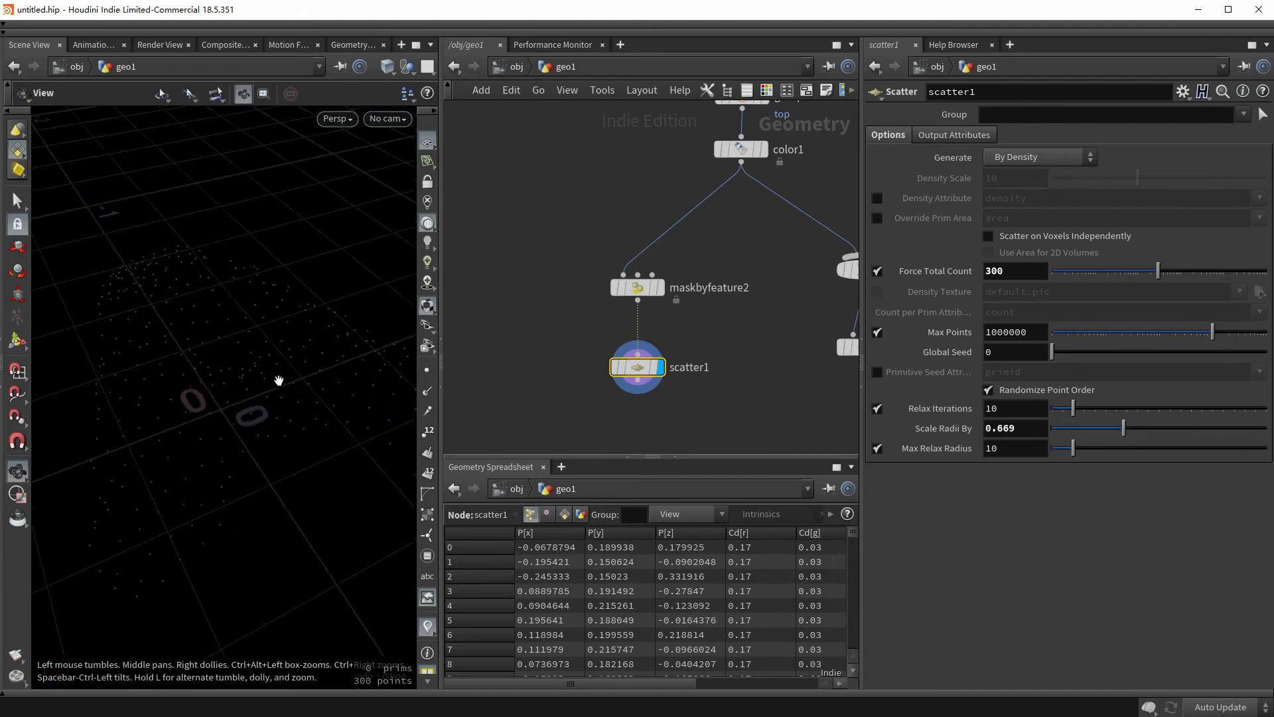
- Use the mask attribute as the scatter density
left_click(876, 198)
left_click(1260, 197)
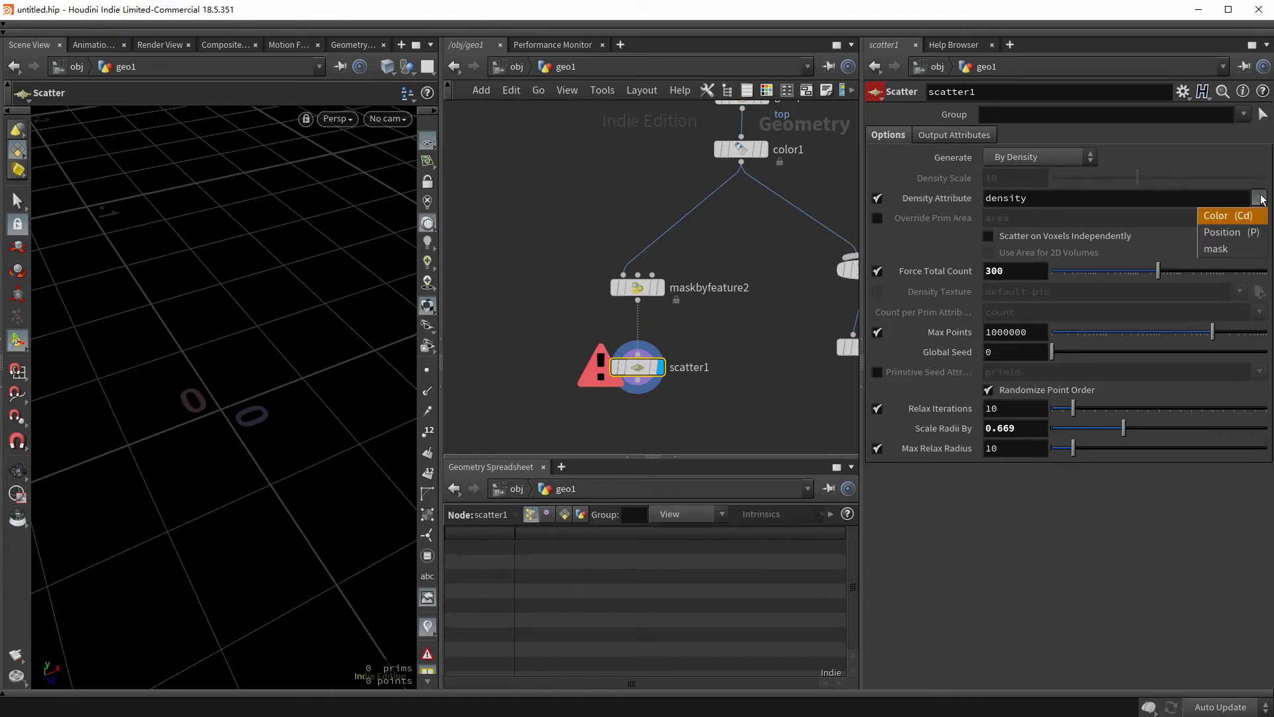
left_click(1217, 249)
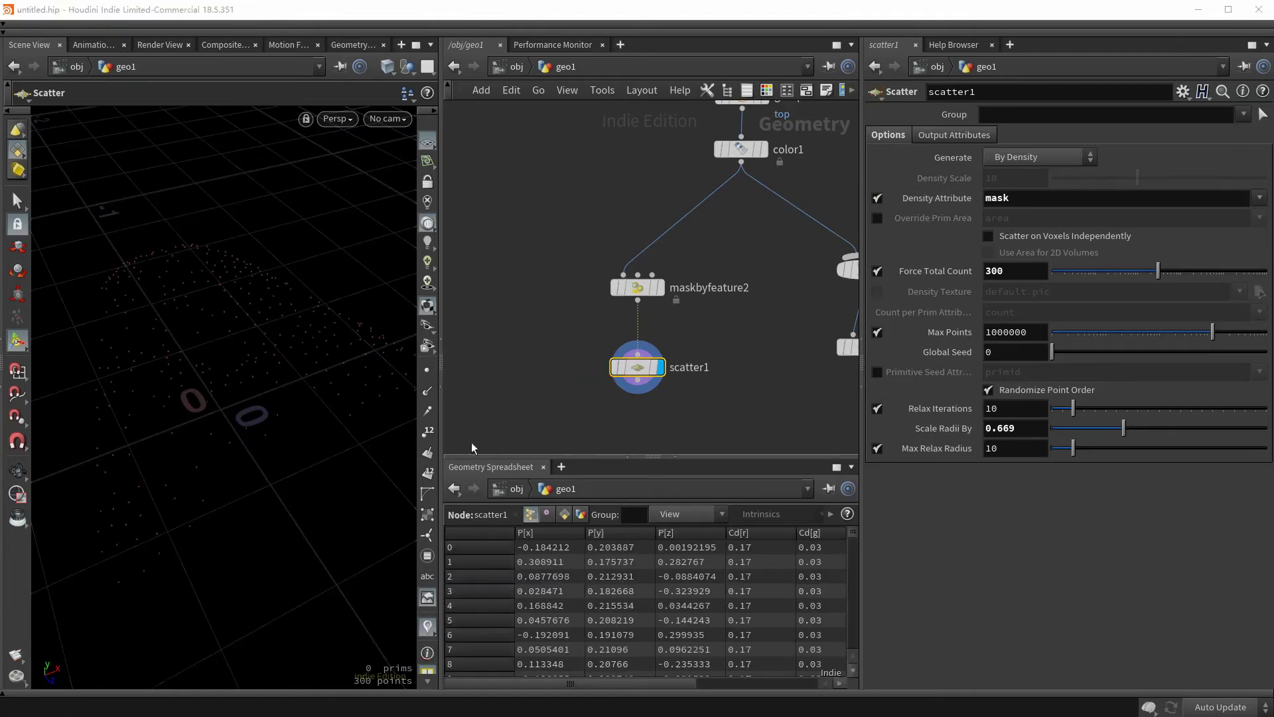
left_click_drag(239, 447, 141, 492)
left_click(655, 292)
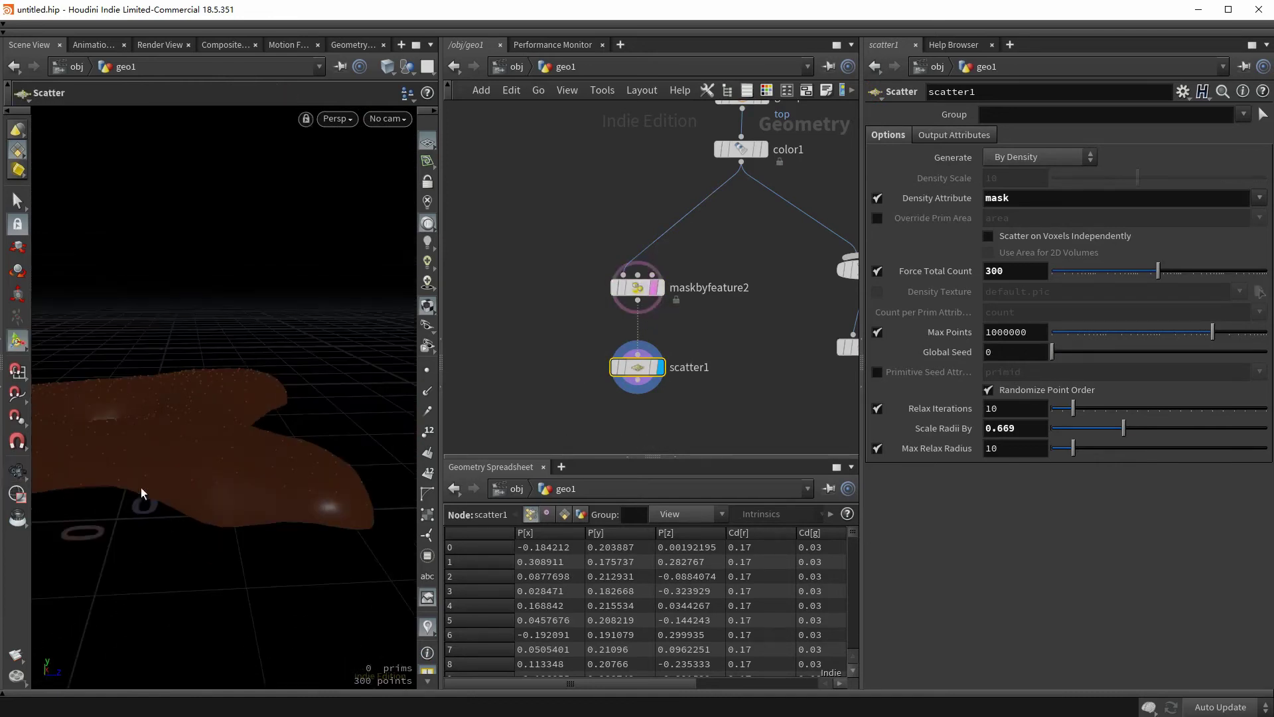
mouse_move(296, 484)
left_mouse_down()
mouse_move(193, 492)
mouse_move(276, 478)
left_mouse_up()
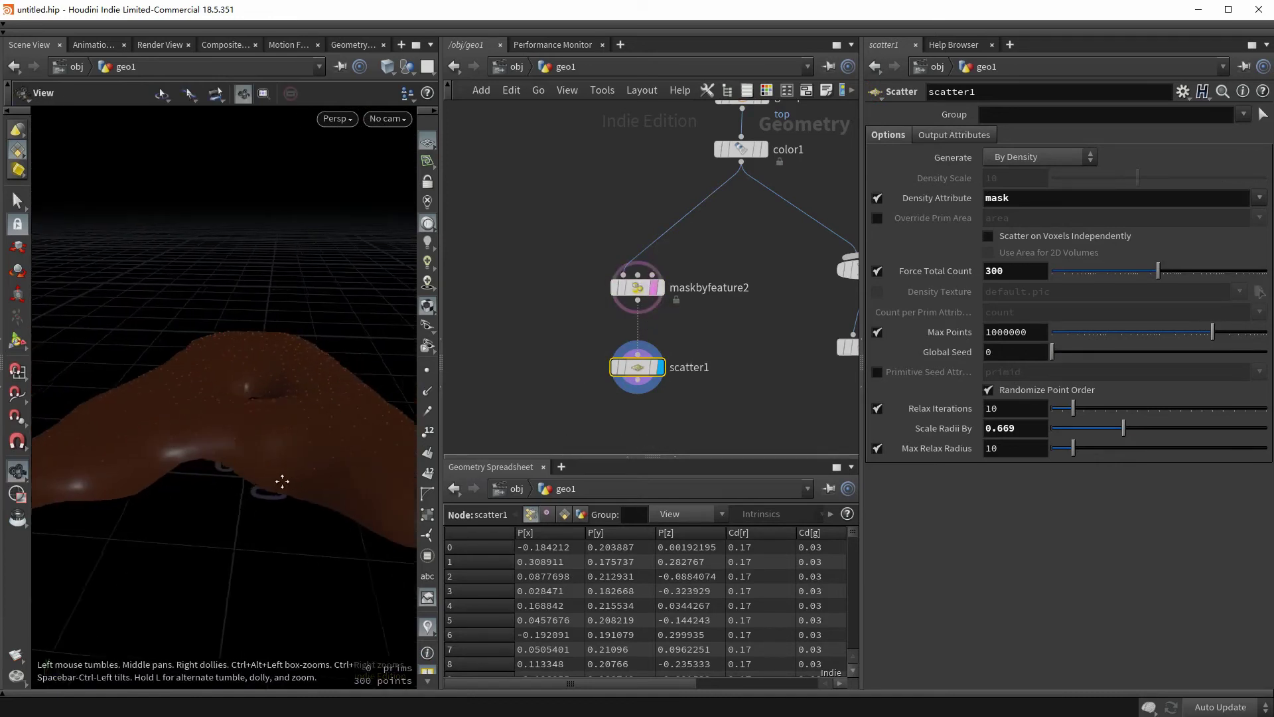
left_click(654, 287)
middle_click_drag(487, 409, 548, 354)
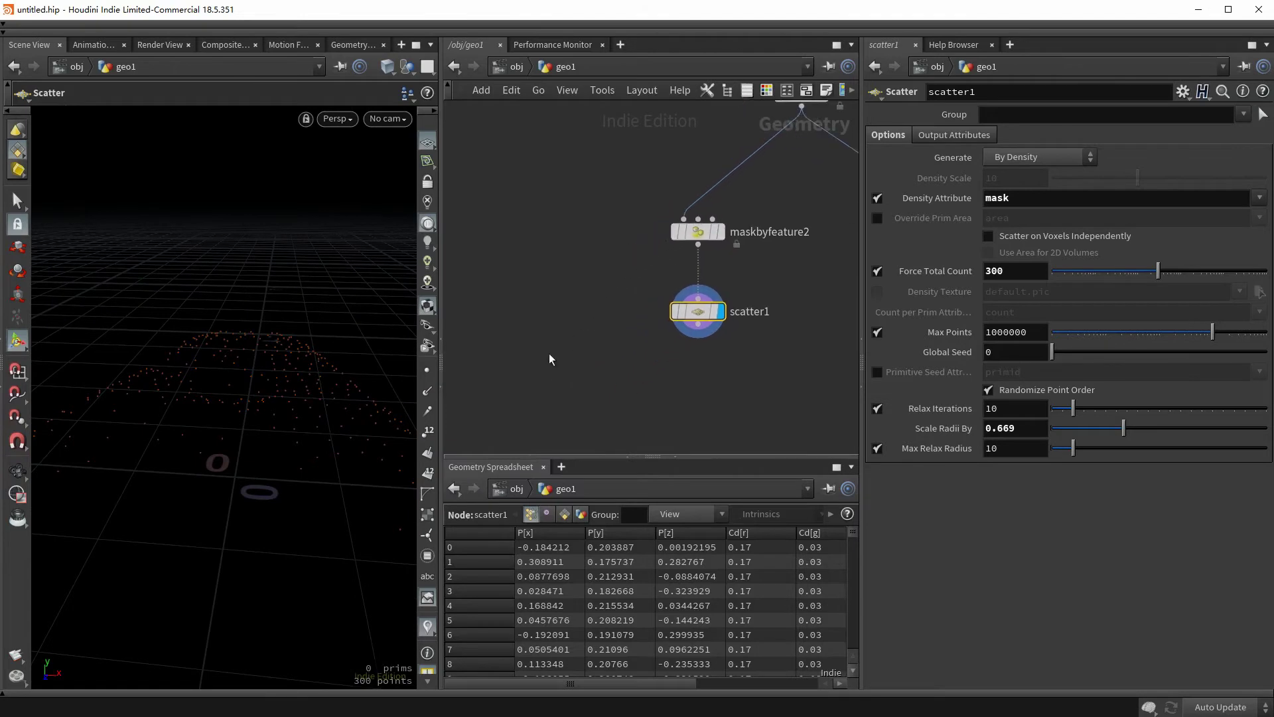
- Add a Tube node with end caps on and radius scale 0.5
key("Tab")
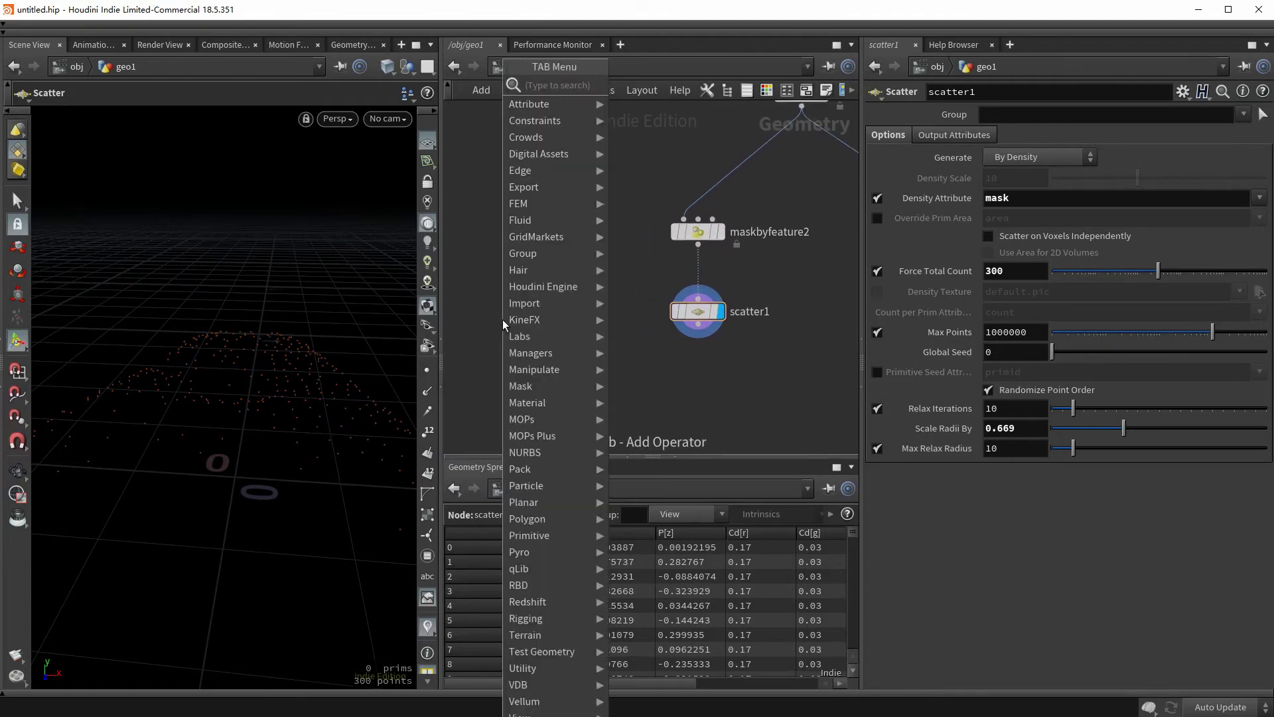
type("tube")
key("Return")
left_click(515, 320)
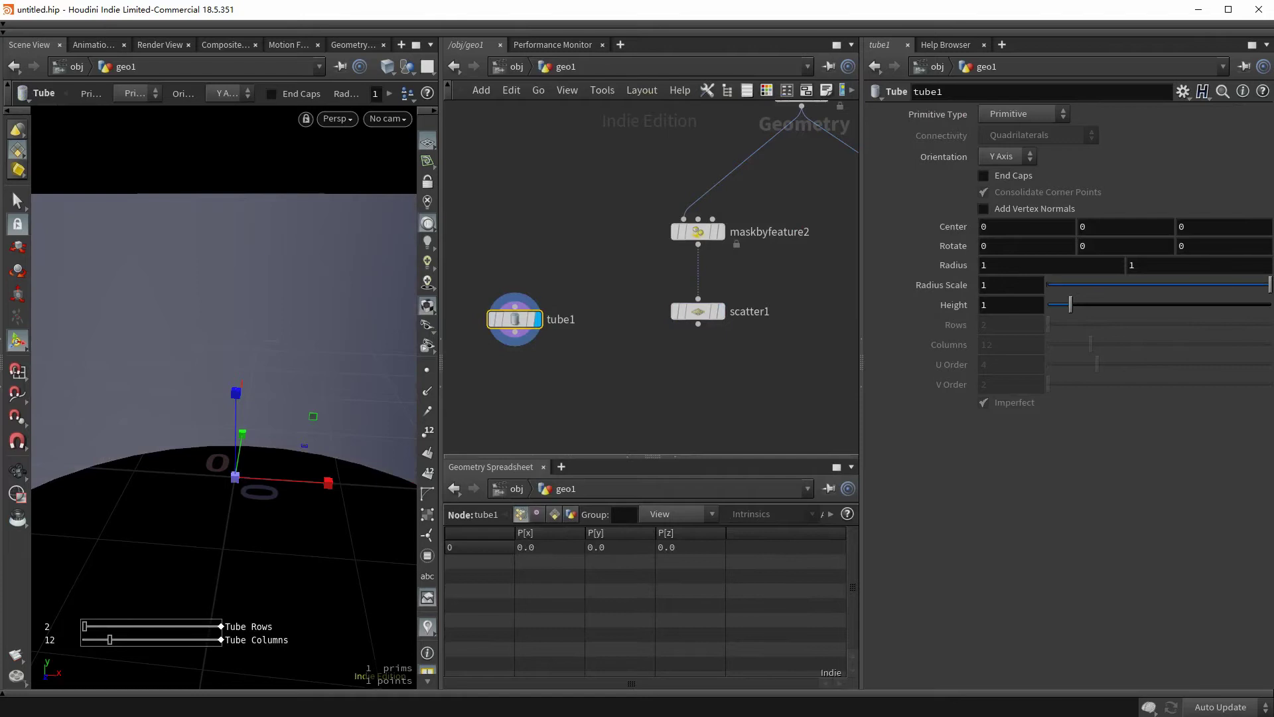
key("Escape")
key("h")
left_click(1005, 176)
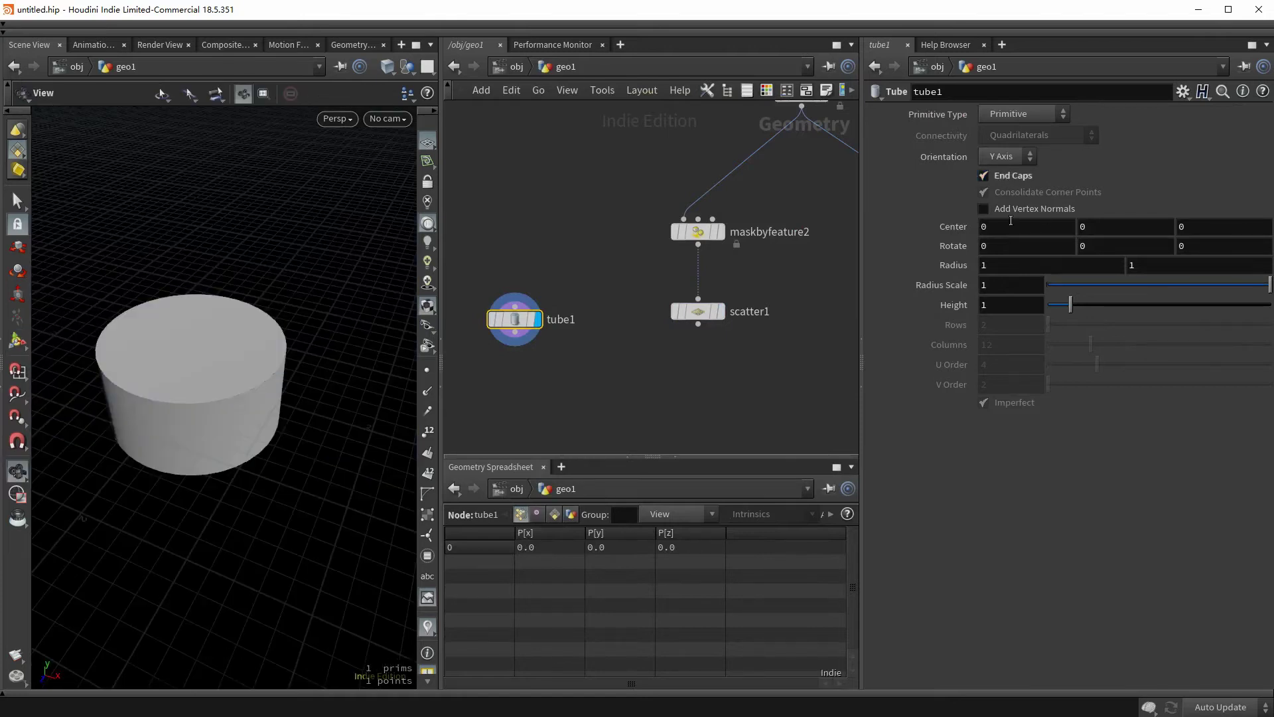
double_click(995, 285)
type("0.5")
key("Return")
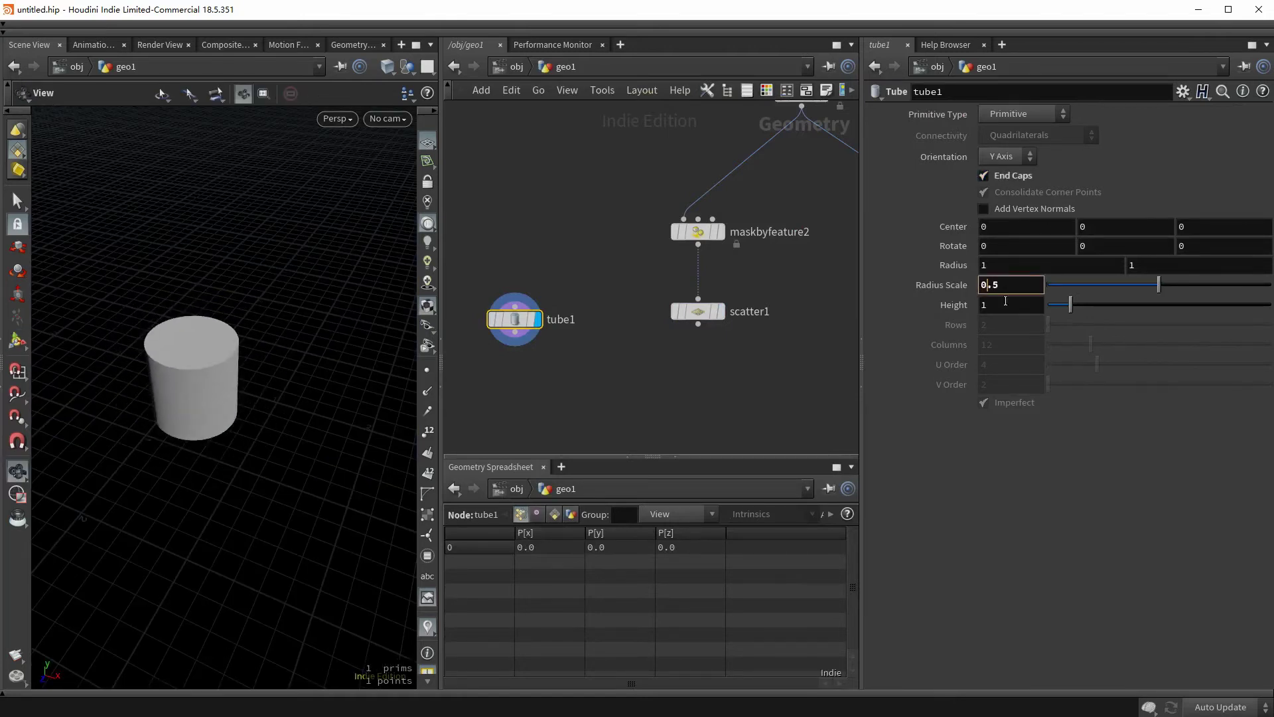
- Give the tube height 2, Polygon primitive type and 6 columns
type("2")
key("Return")
left_click(1021, 116)
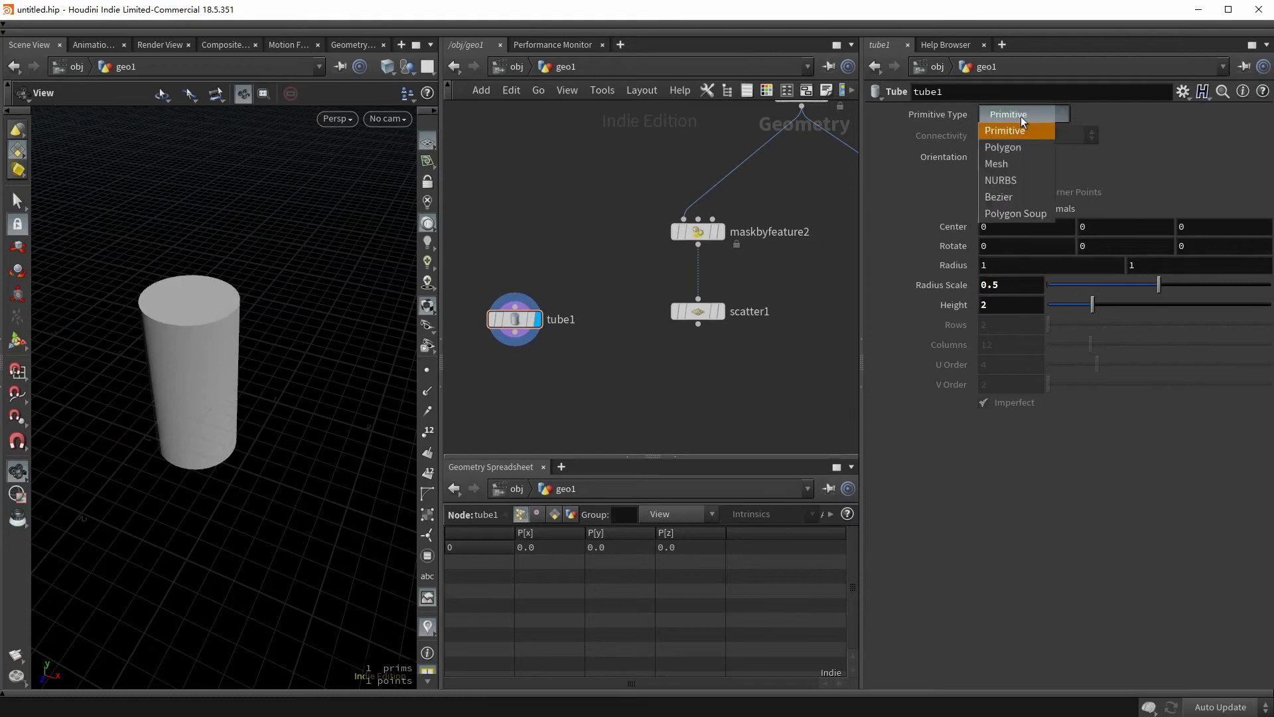
left_click(1020, 144)
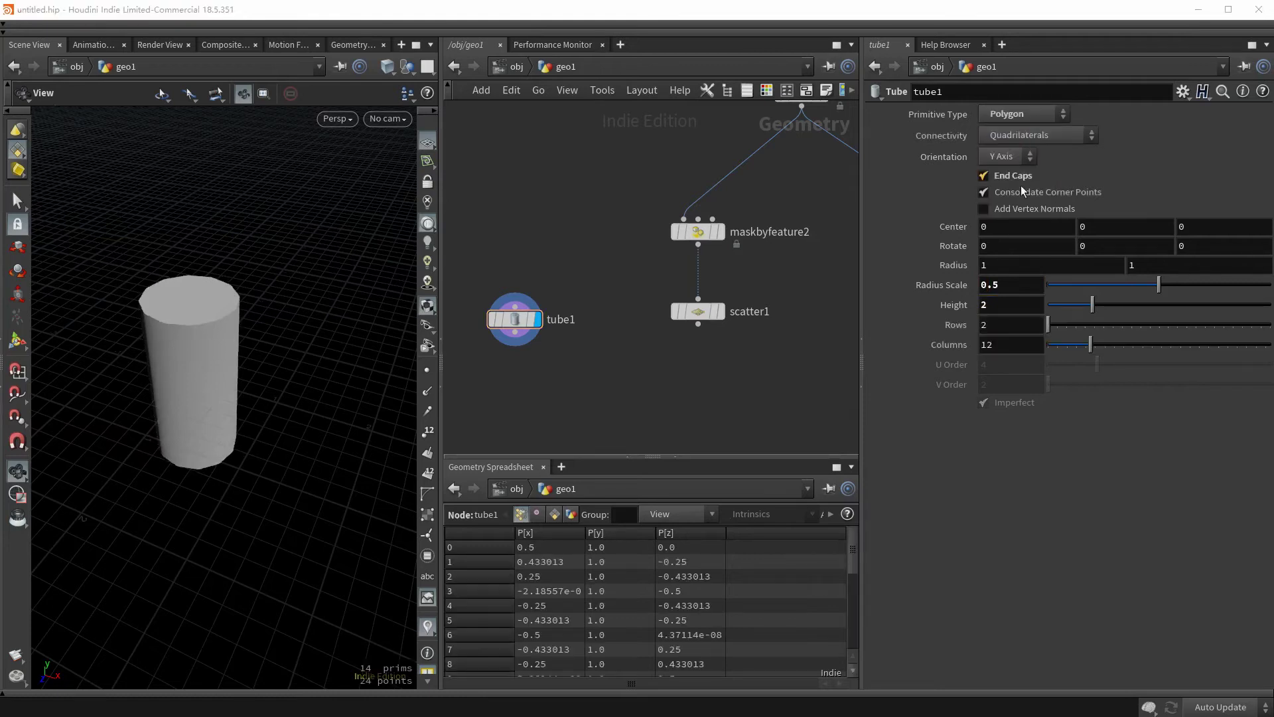
double_click(1003, 347)
type("6")
key("Return")
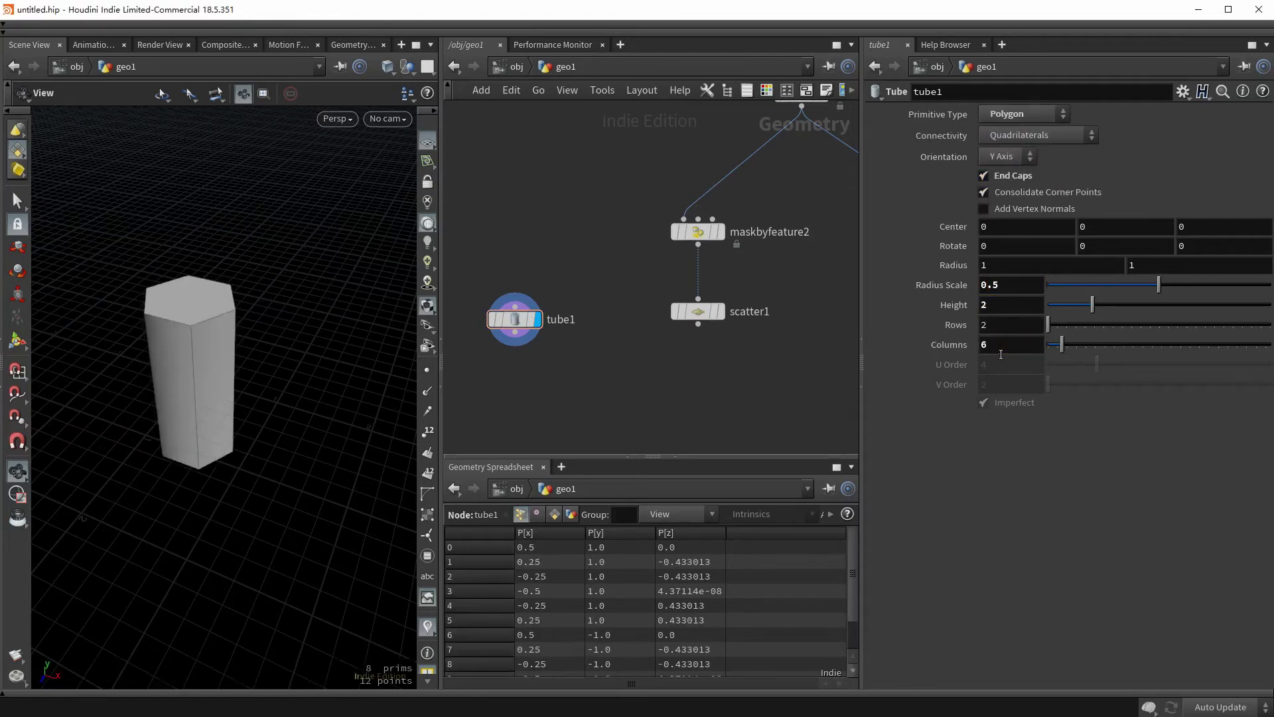
left_click_drag(211, 438, 102, 415)
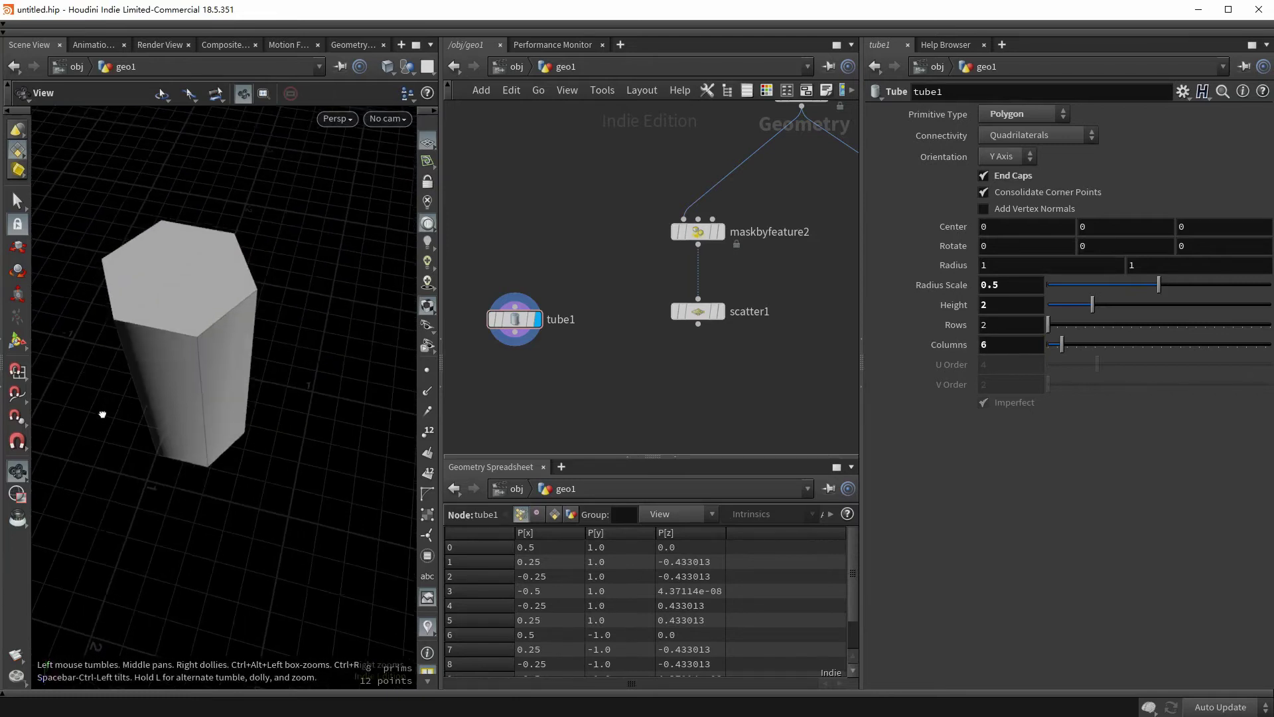
- Copy tube1 onto scatter1's points with a Copy to Points node
key("Tab")
type("copy to p")
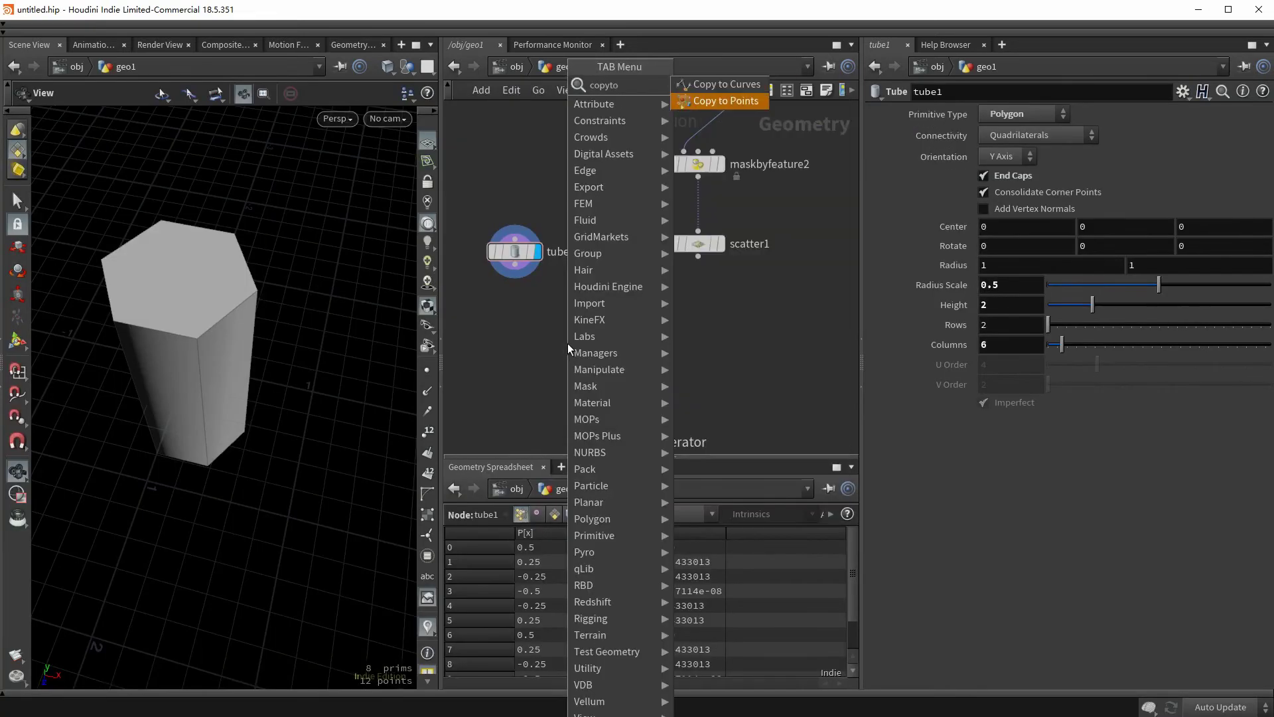
key("Return")
left_click(567, 343)
left_click(584, 339)
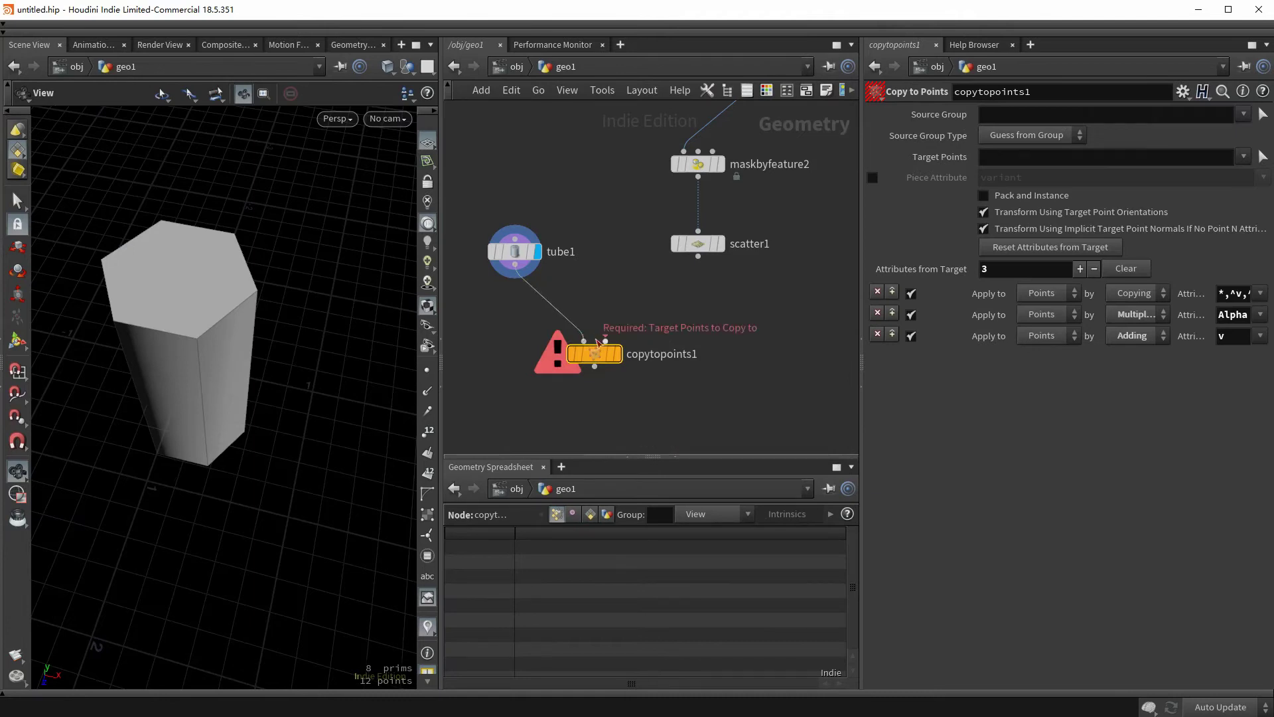
left_click(605, 339)
left_click(697, 258)
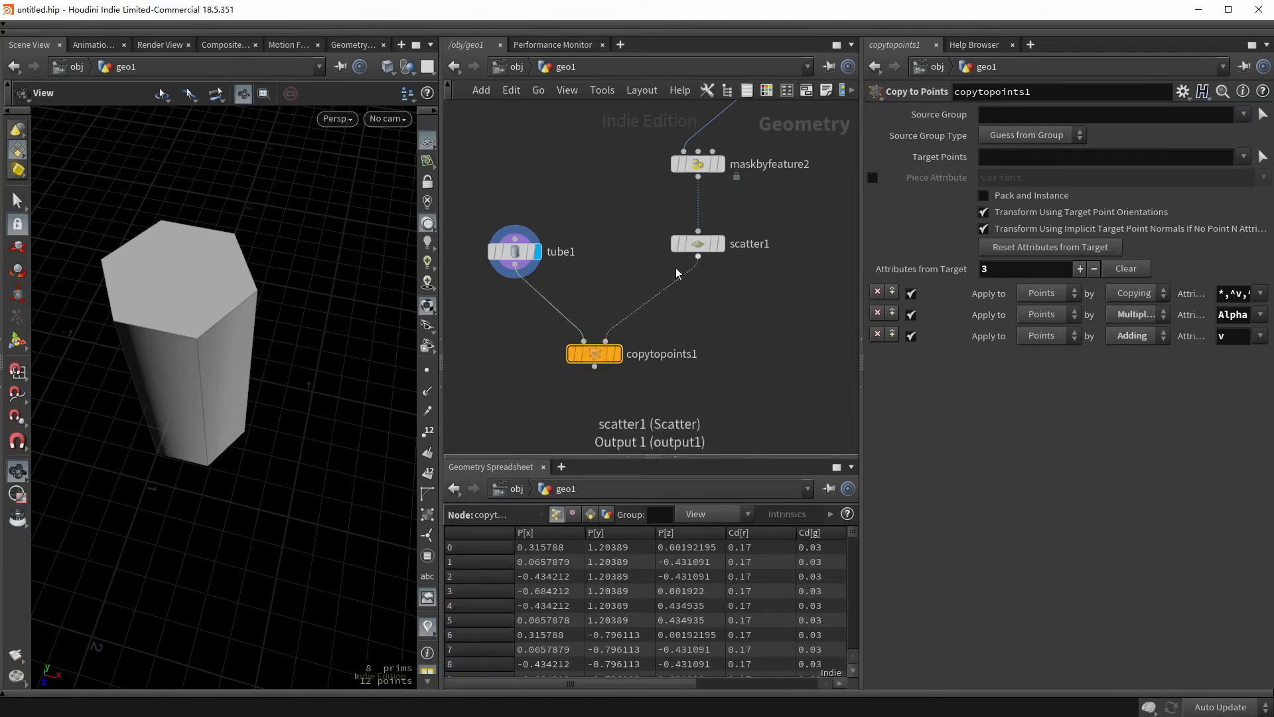
key("r")
left_click(515, 252)
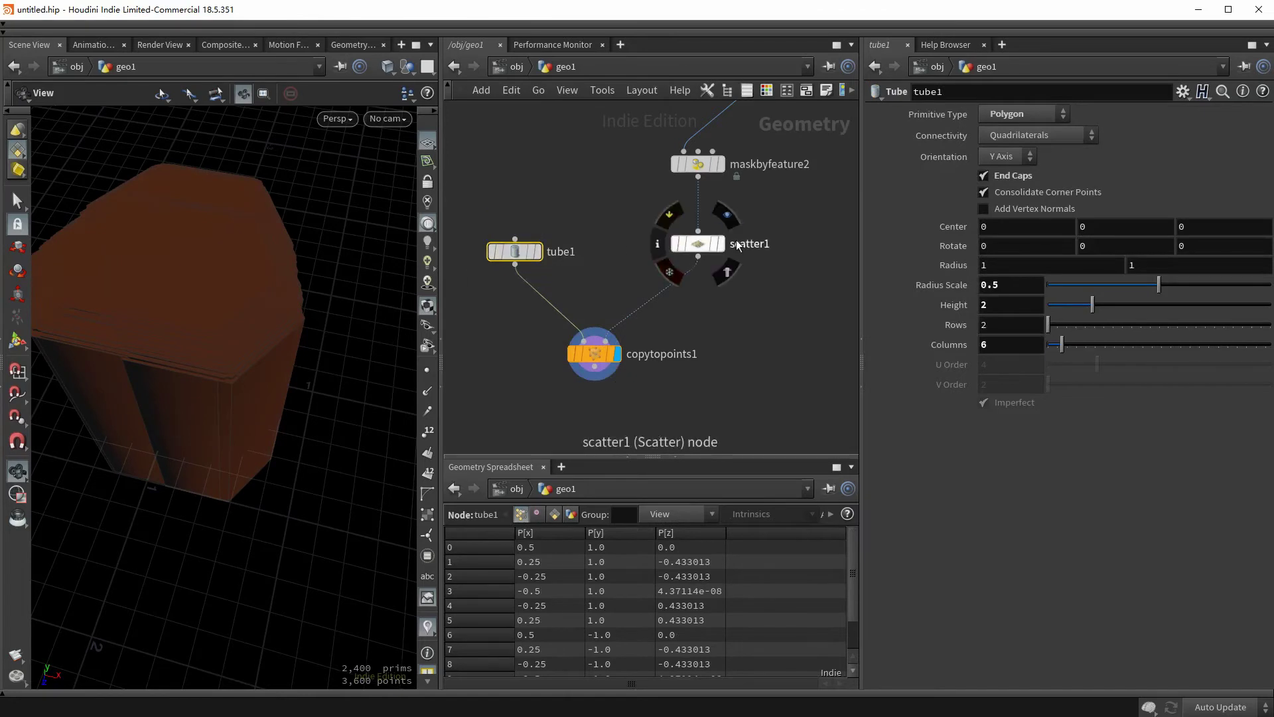
left_click(594, 354)
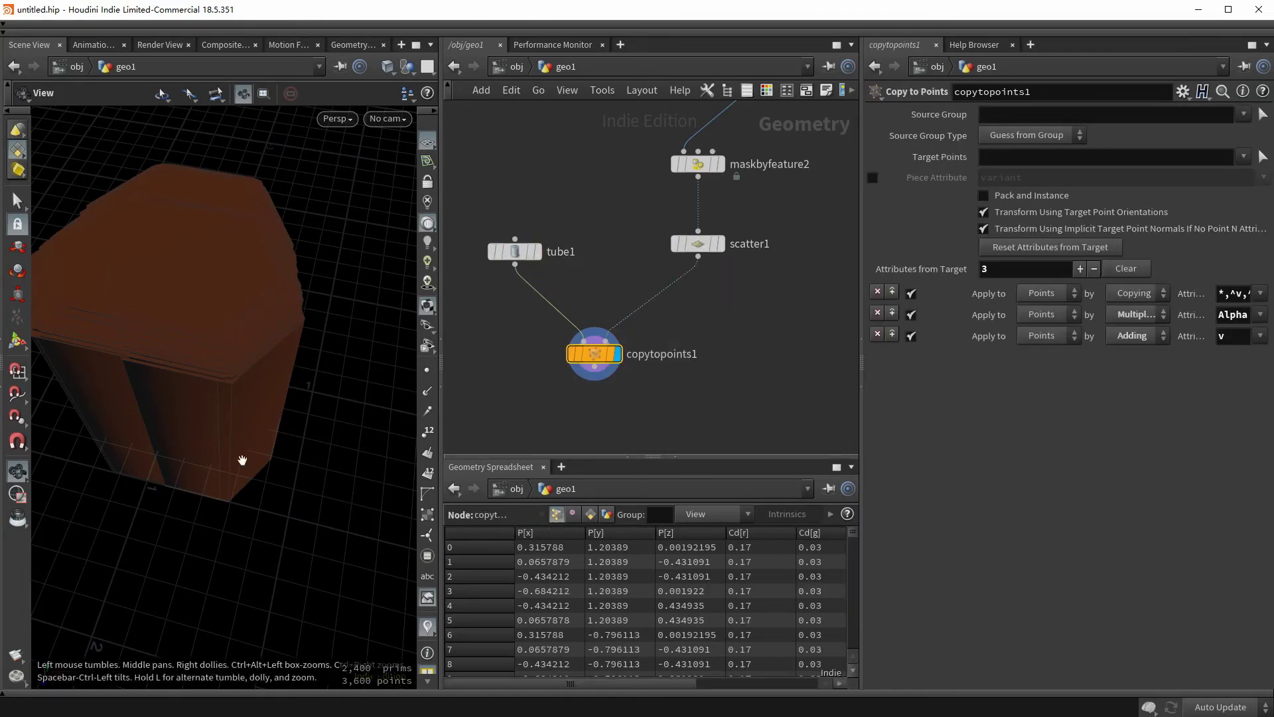
left_click_drag(242, 461, 147, 339)
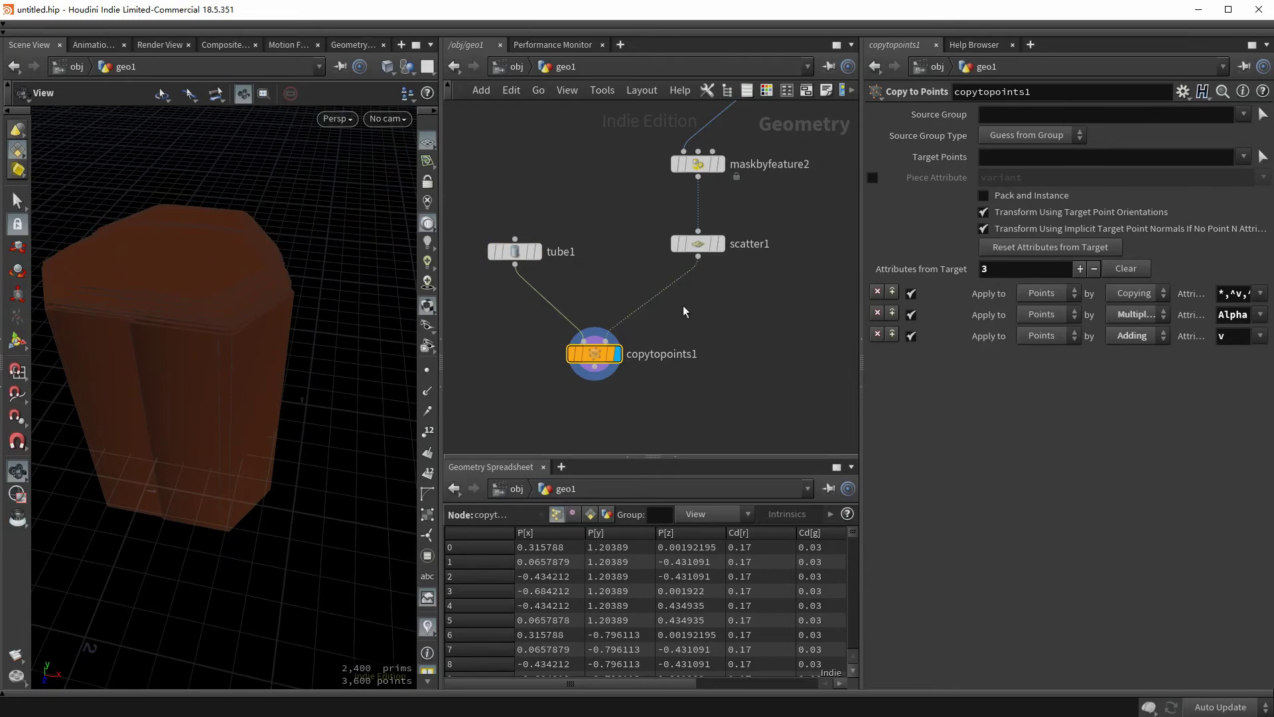
- Insert an Attribute Adjust Float node between scatter1 and copytopoints1 and tidy the network
key("Tab")
type("attribut")
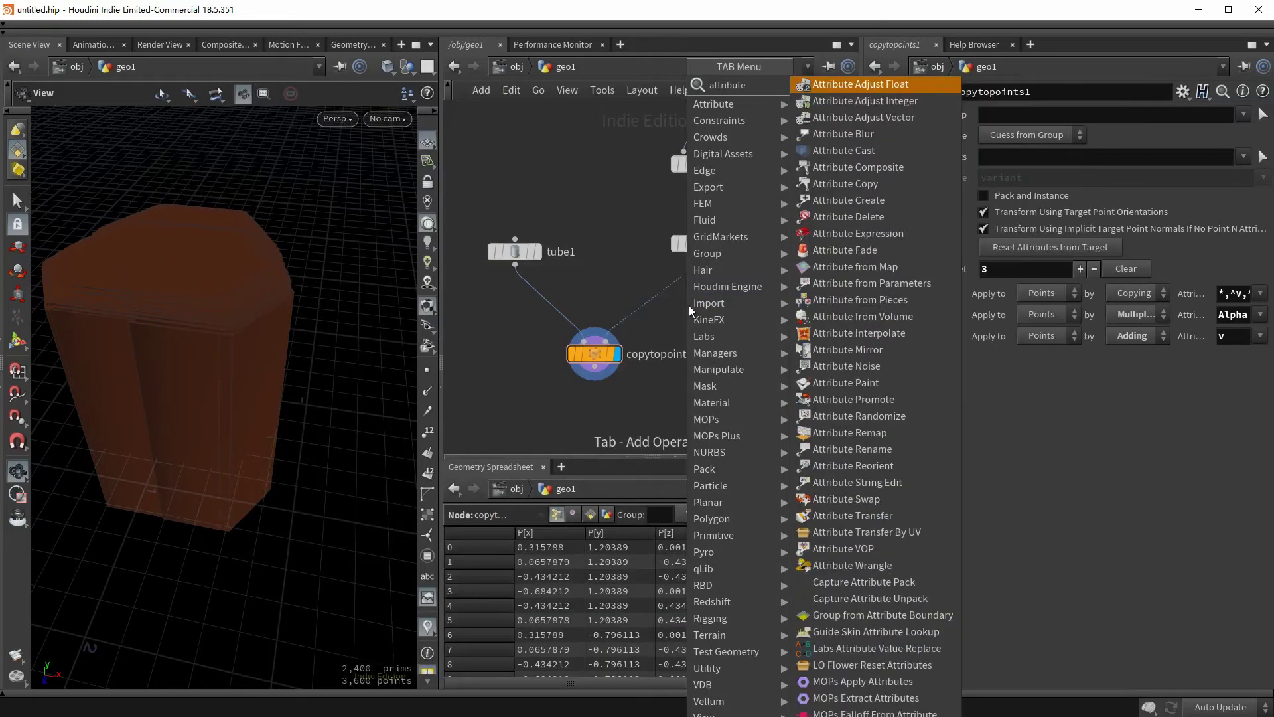
key("Return")
left_click(697, 312)
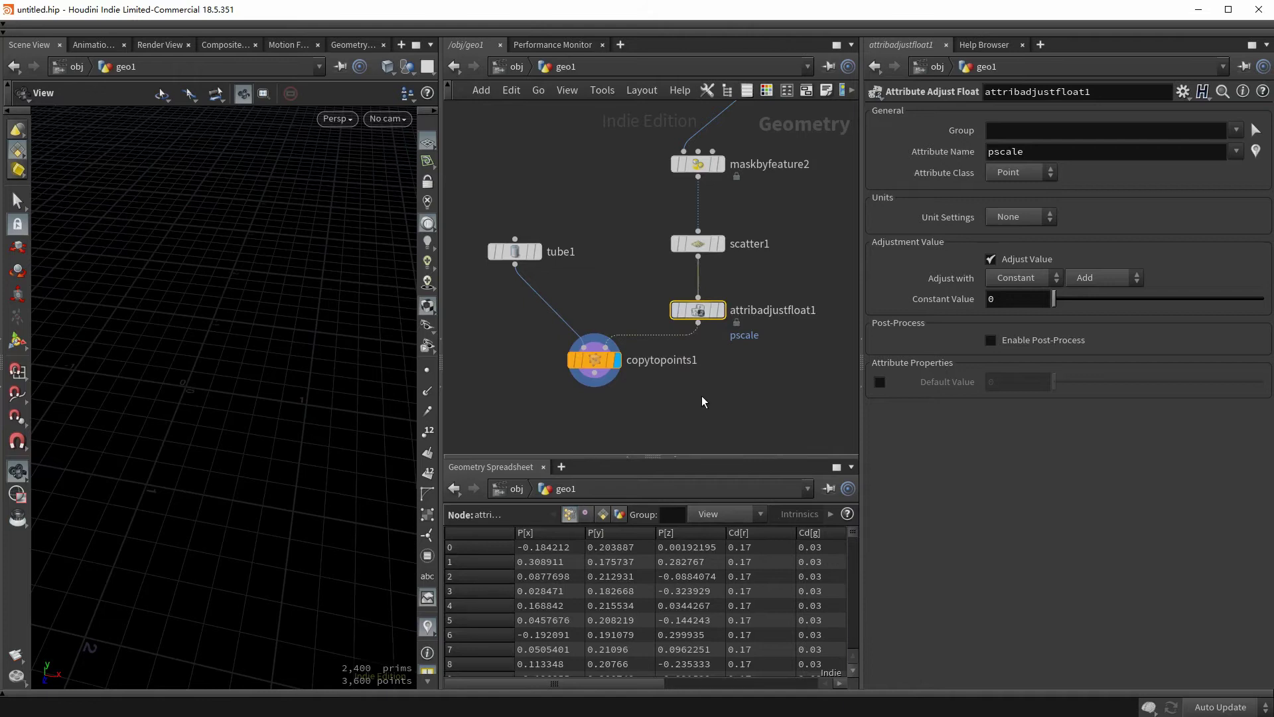
left_click_drag(619, 686, 783, 673)
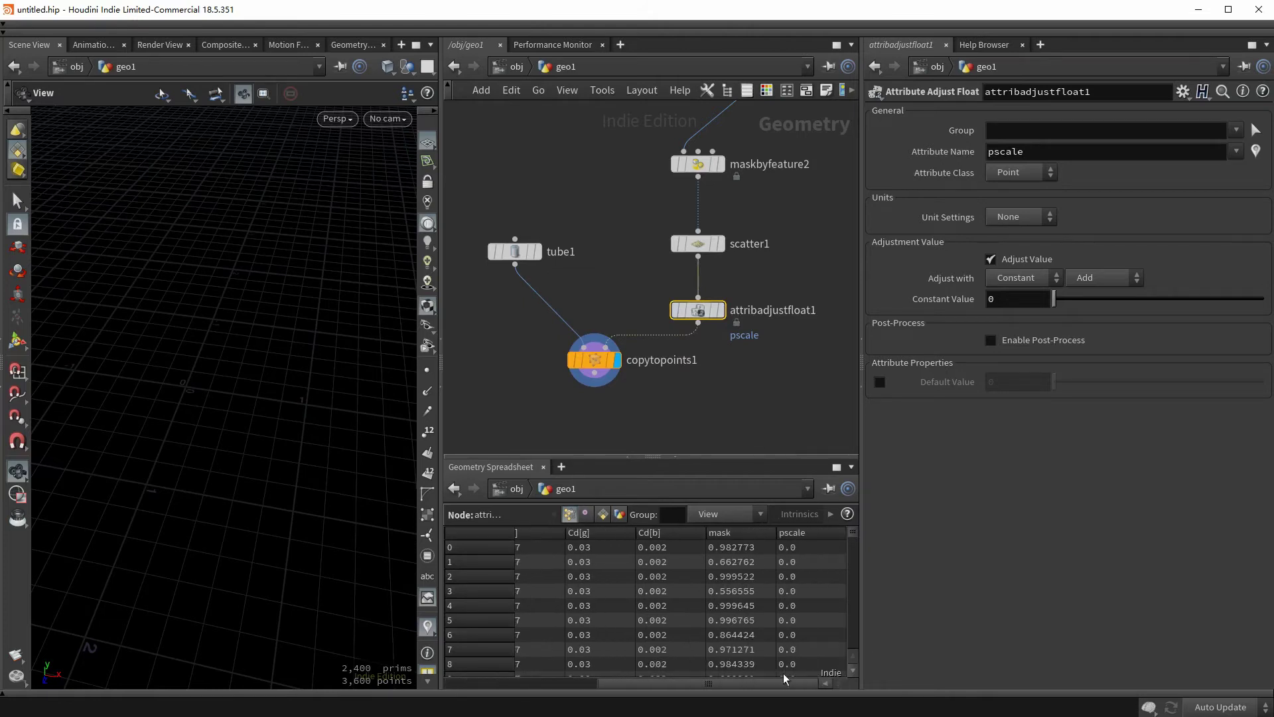
left_click_drag(515, 251, 515, 297)
left_click_drag(595, 360, 592, 393)
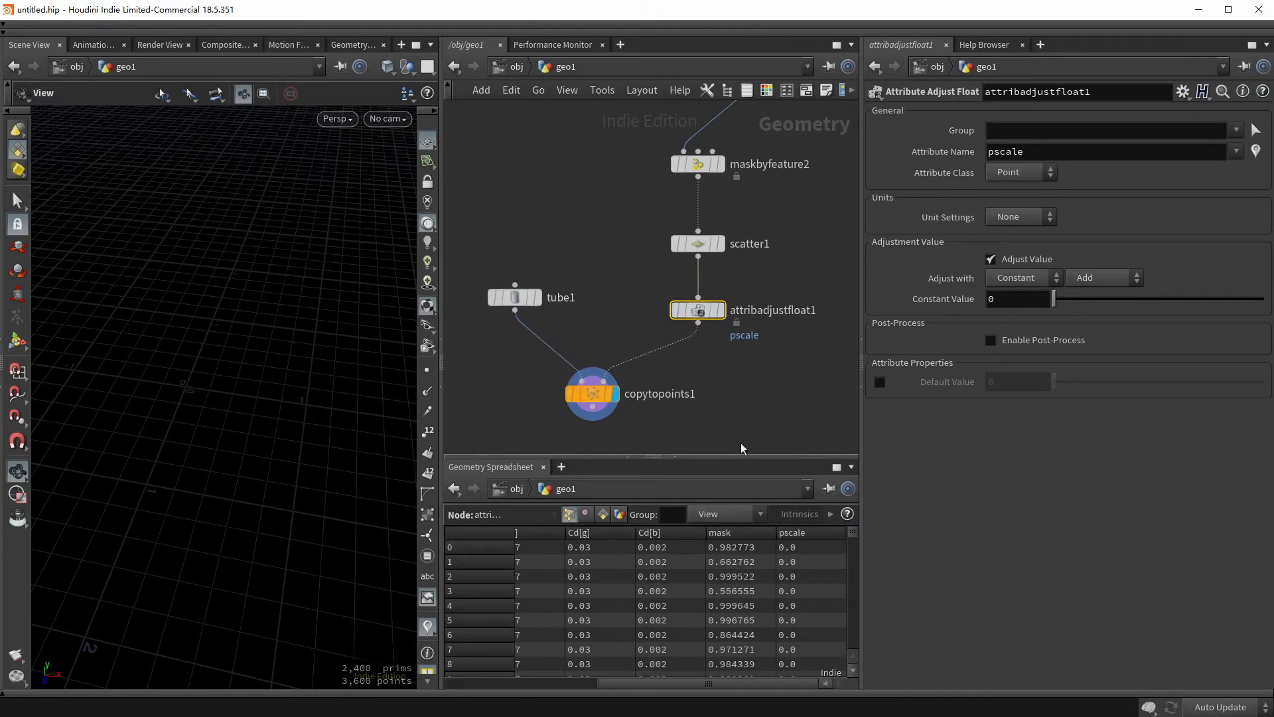
left_click_drag(854, 539, 865, 516)
- Randomize pscale between 0.01 and 0.02 and frame the shrunken sprinkles
left_click(1005, 279)
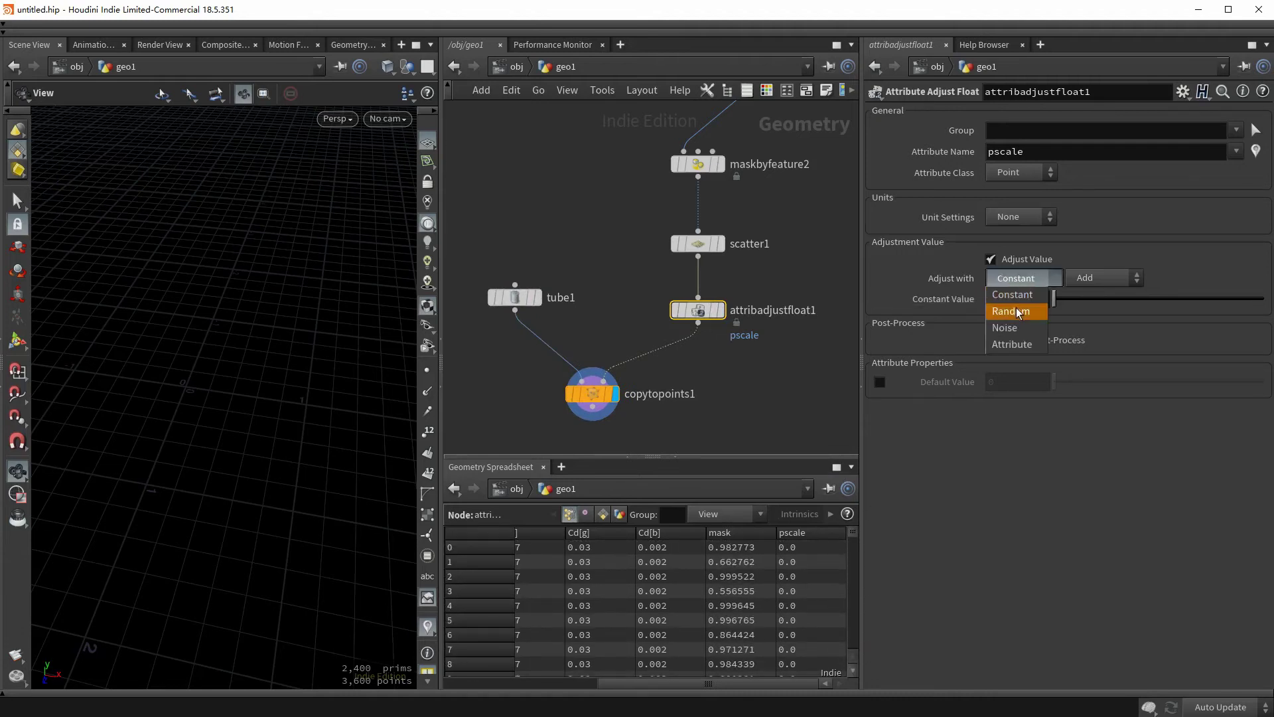
left_click(1015, 311)
left_click(990, 321)
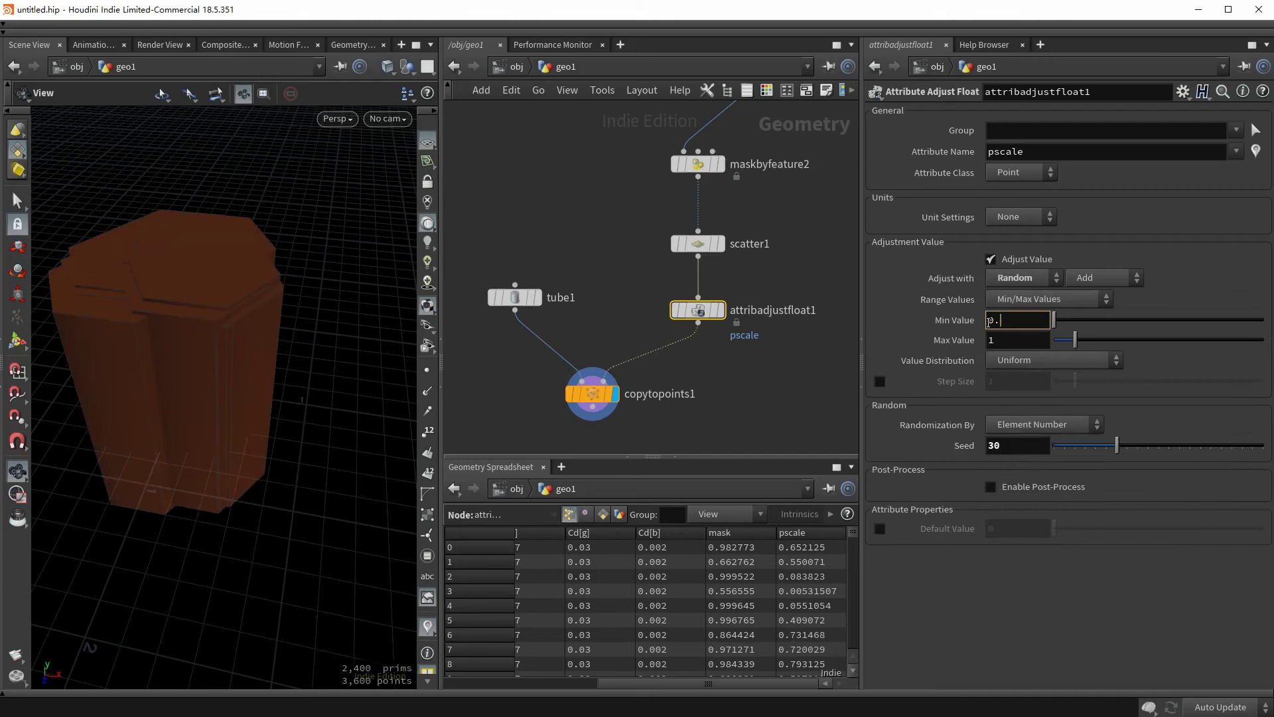
type("0.01")
key("Tab")
type("0.02")
key("Return")
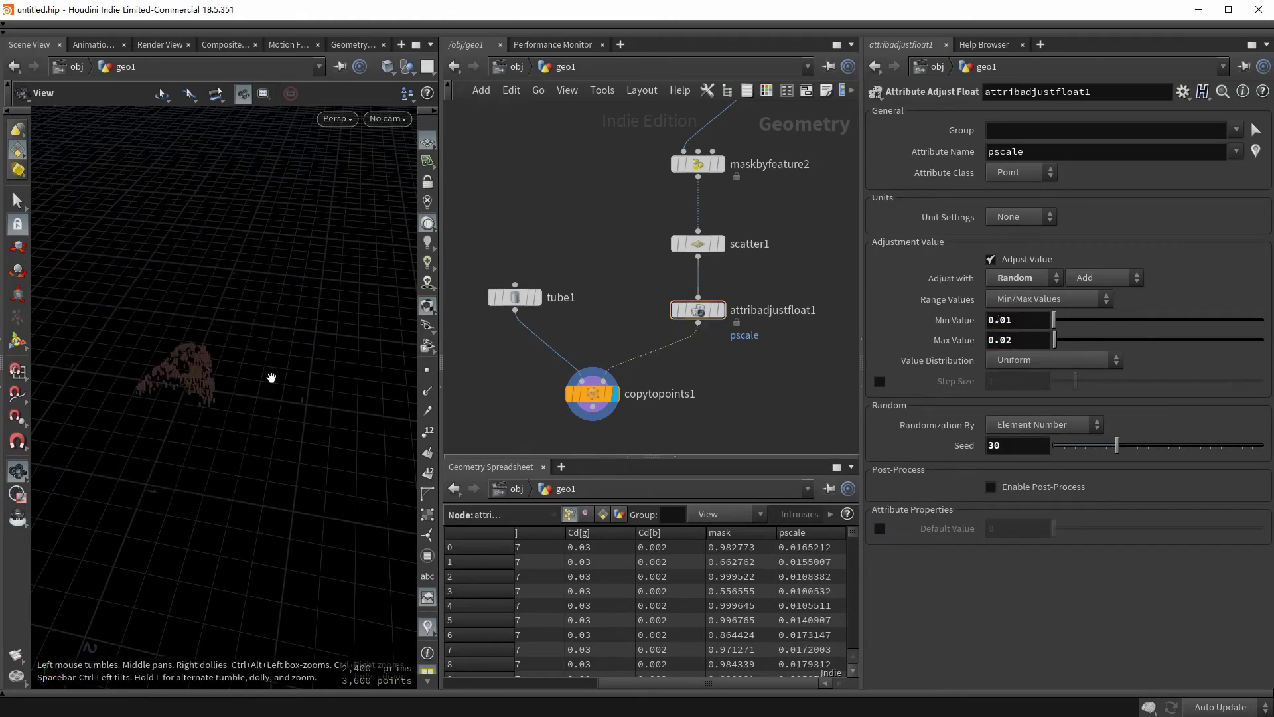
key("g")
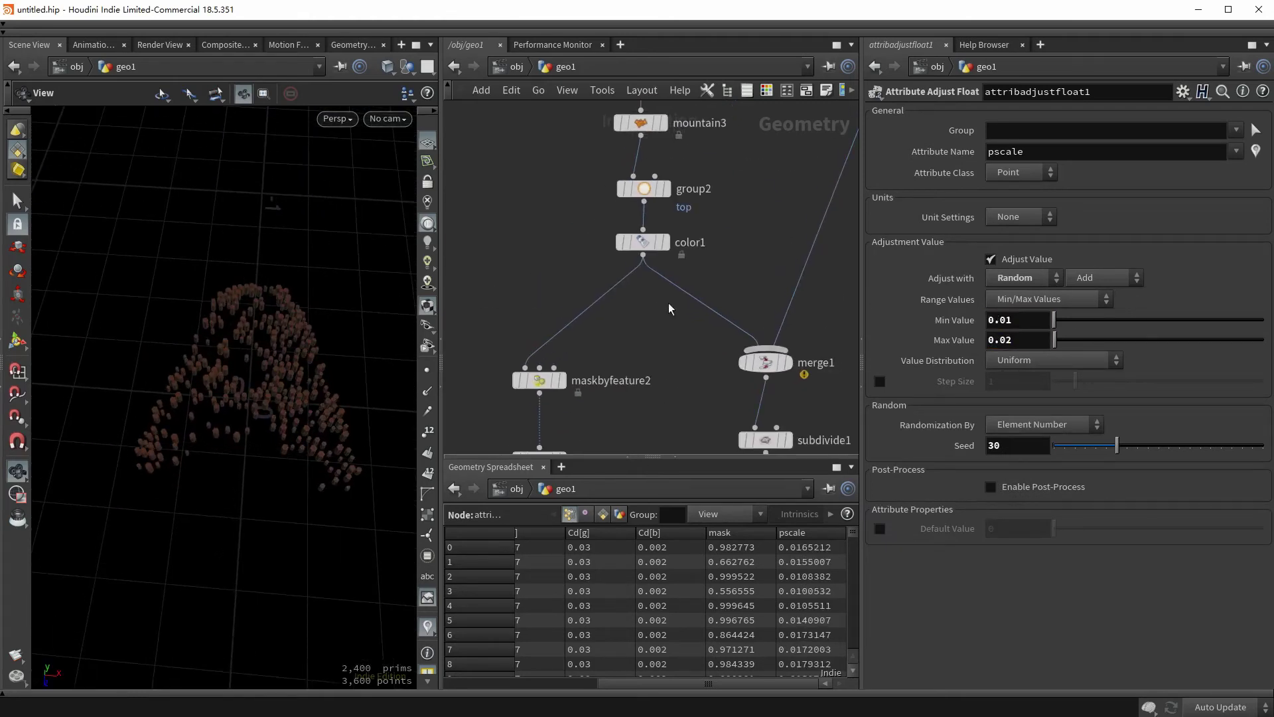
middle_click_drag(656, 309, 699, 207)
left_click_drag(250, 441, 250, 399)
middle_click_drag(629, 375, 650, 290)
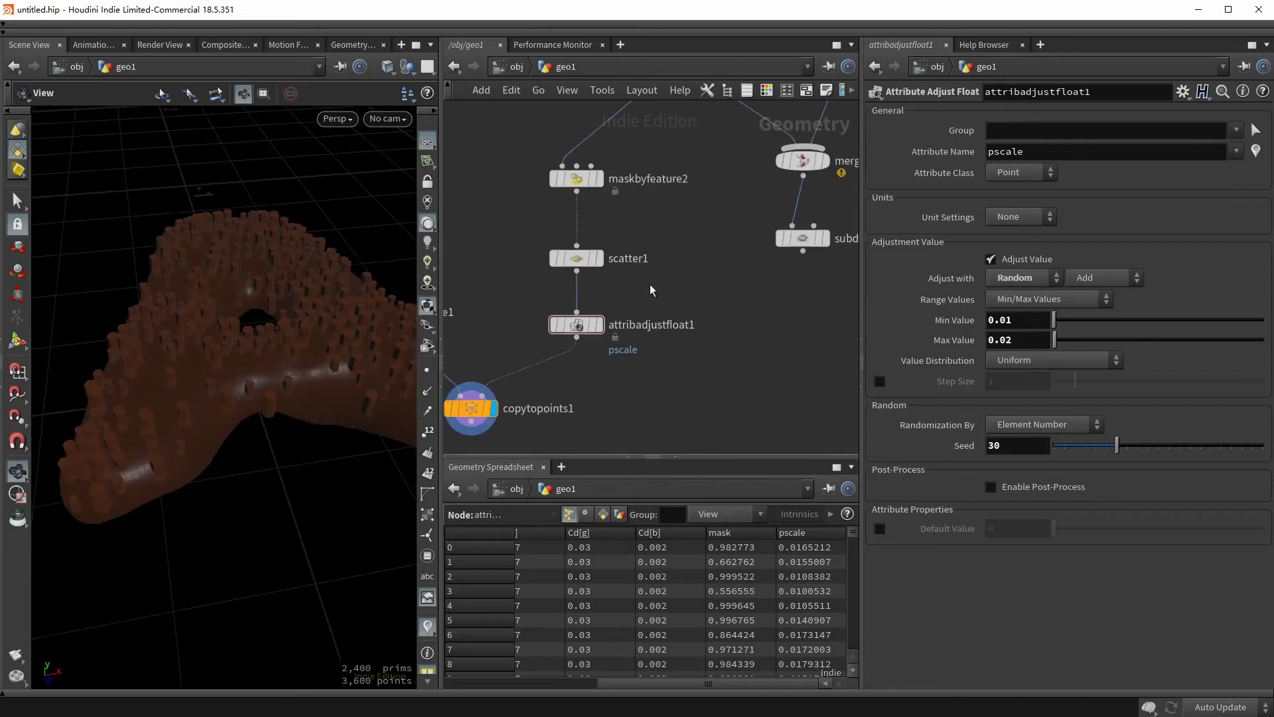
key("Tab")
- Insert a Color node below attribadjustfloat1 with Color Type set to Random
type("color")
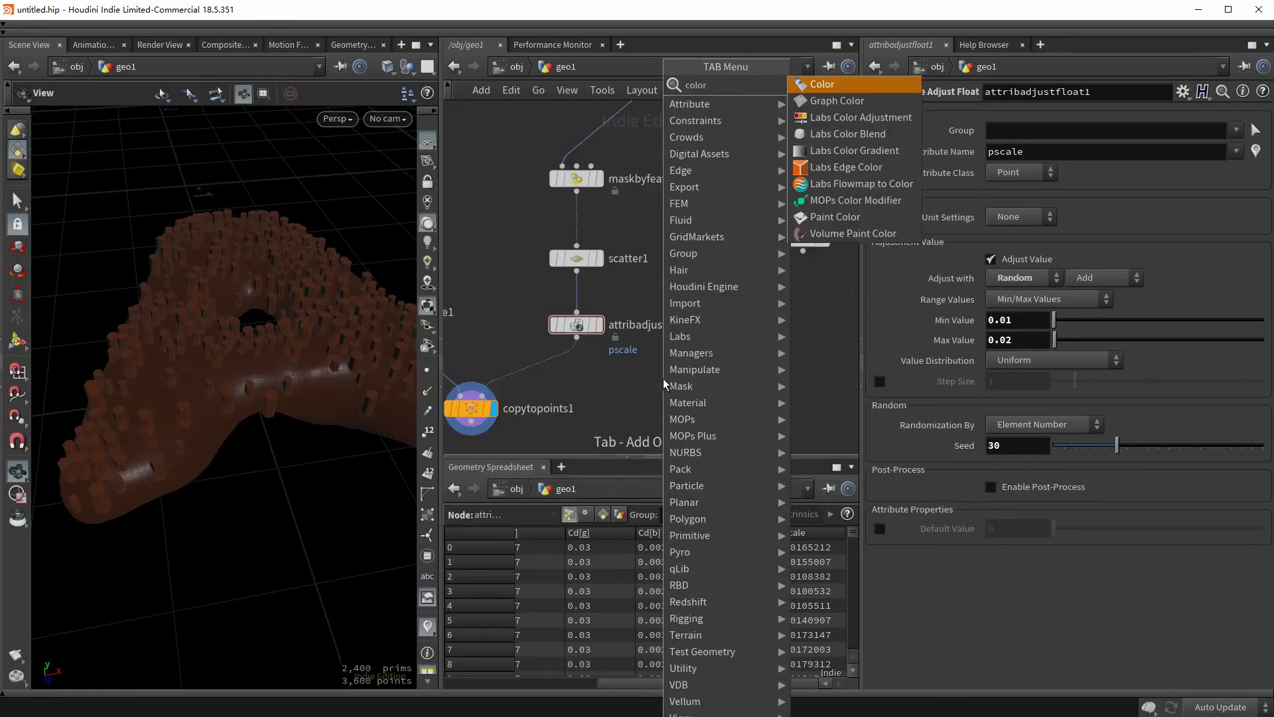
key("Return")
left_click(569, 385)
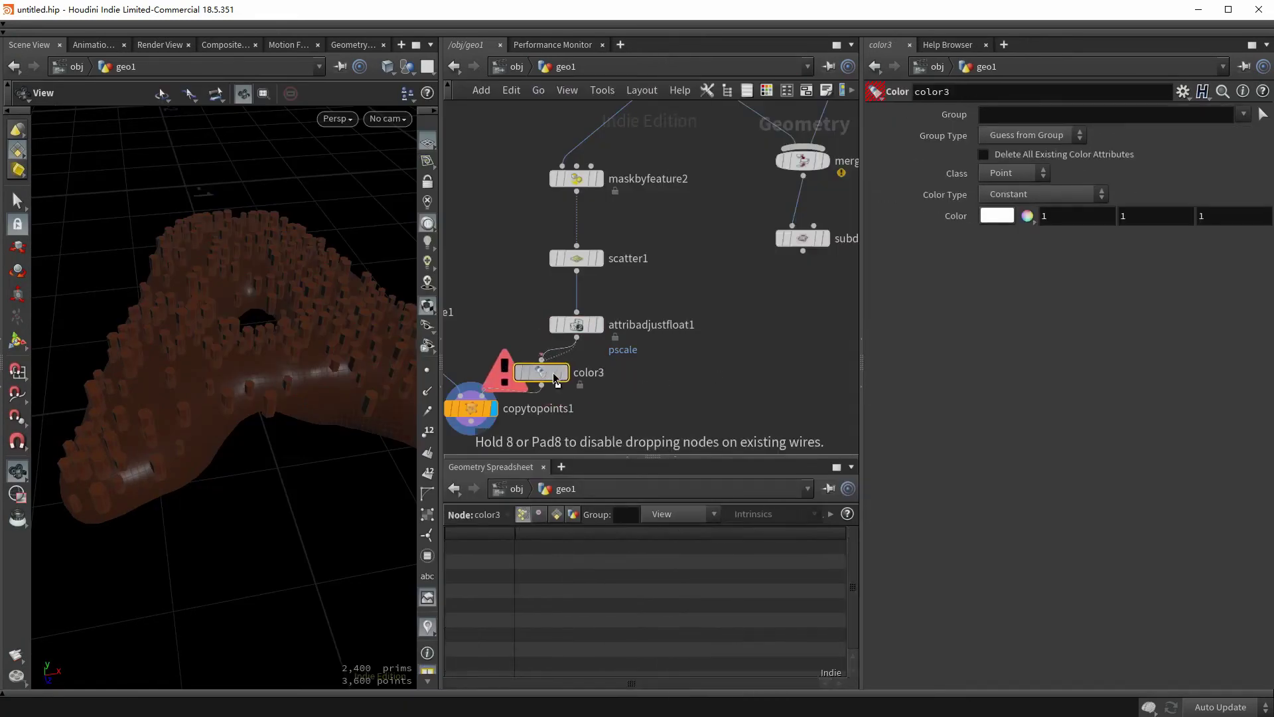
left_click(996, 195)
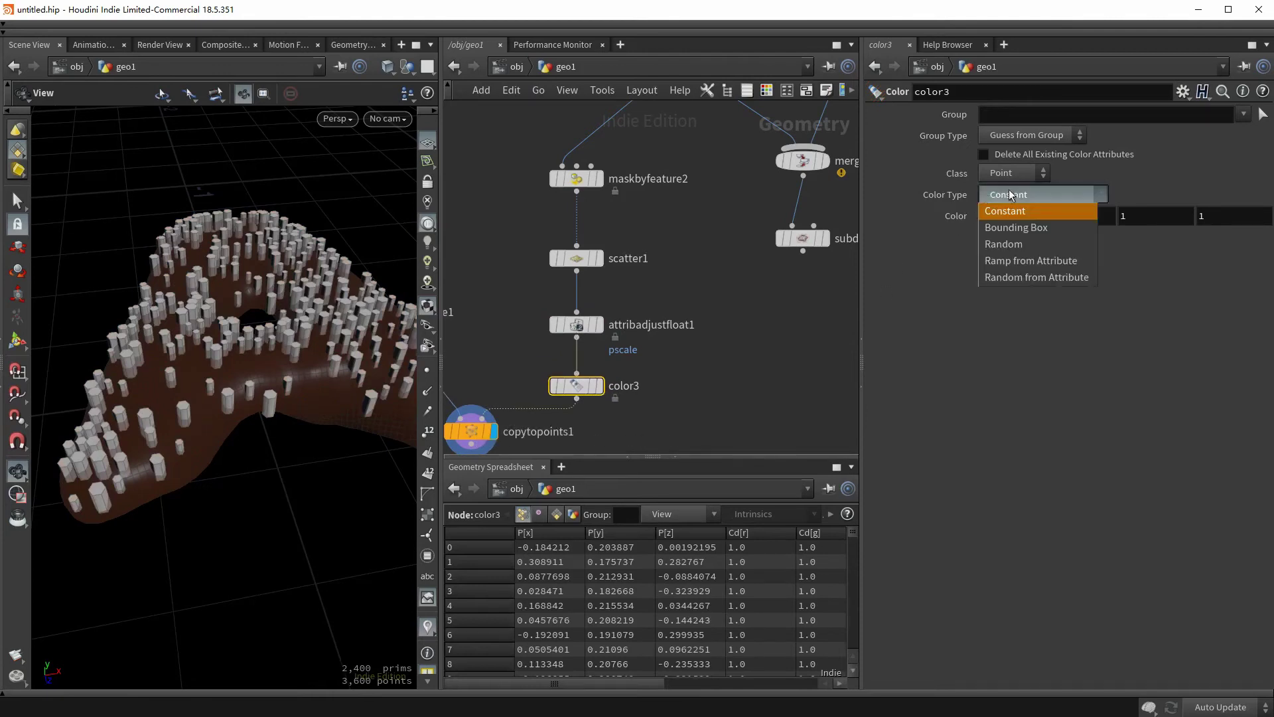
left_click(1016, 228)
left_click_drag(318, 372, 279, 383)
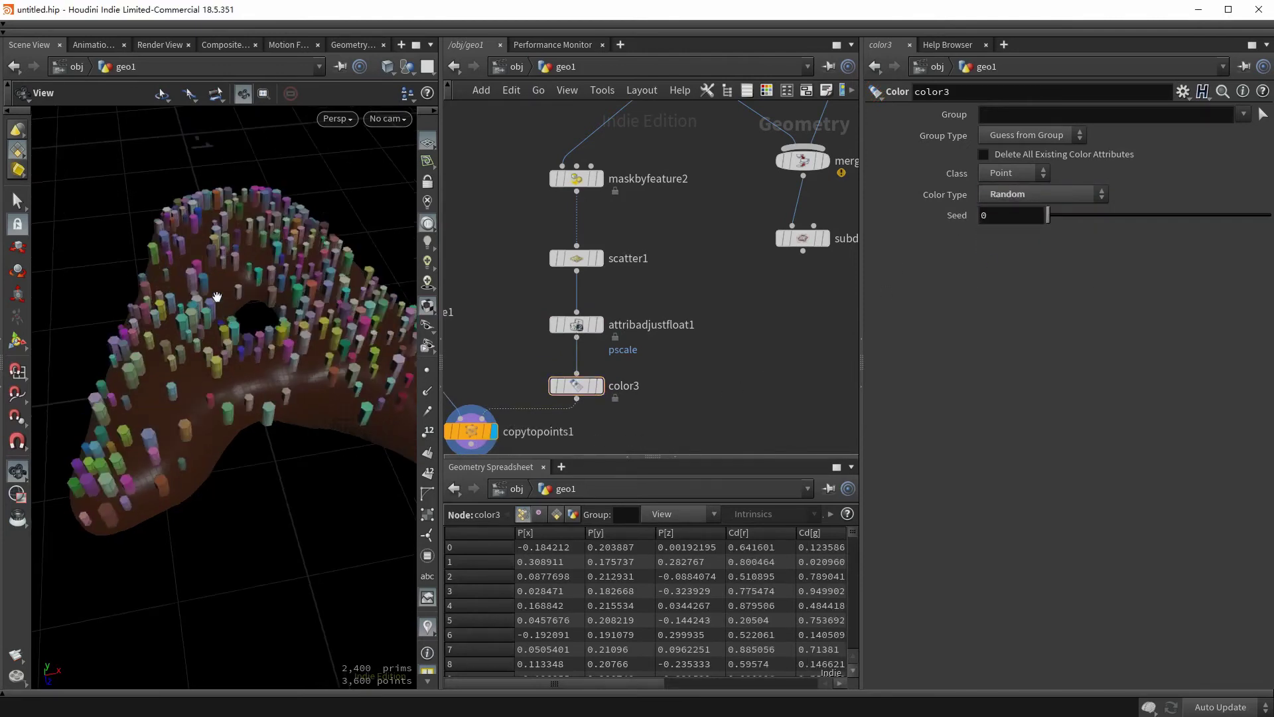
left_click_drag(213, 324, 252, 388)
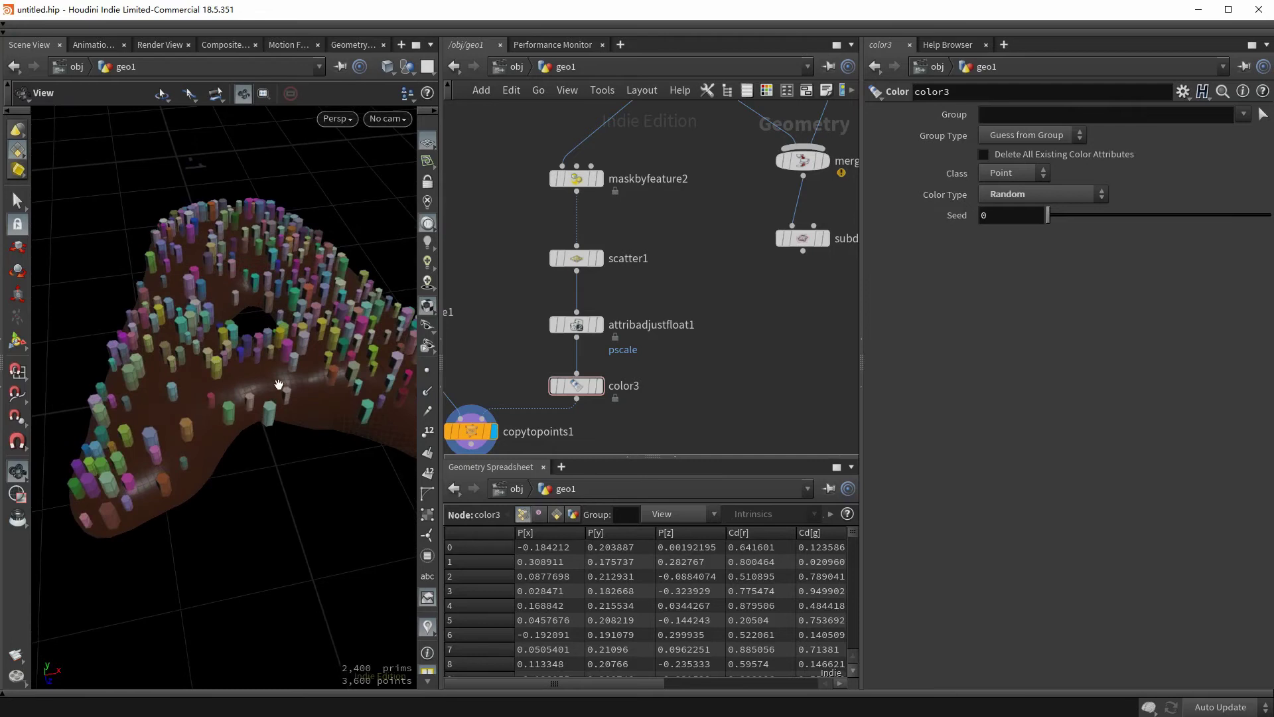
- Insert a Normal node (normal1) between maskbyfeature2 and scatter1
key("Tab")
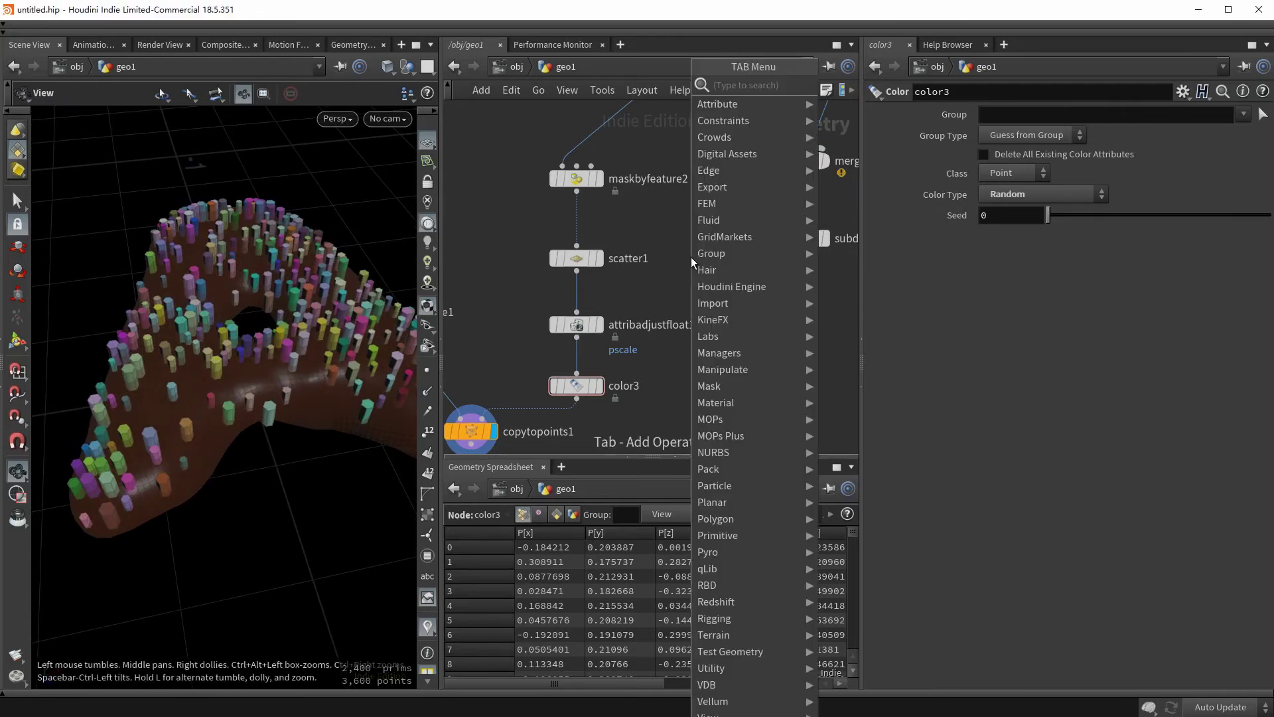
type("nom")
key("BackSpace")
type("r")
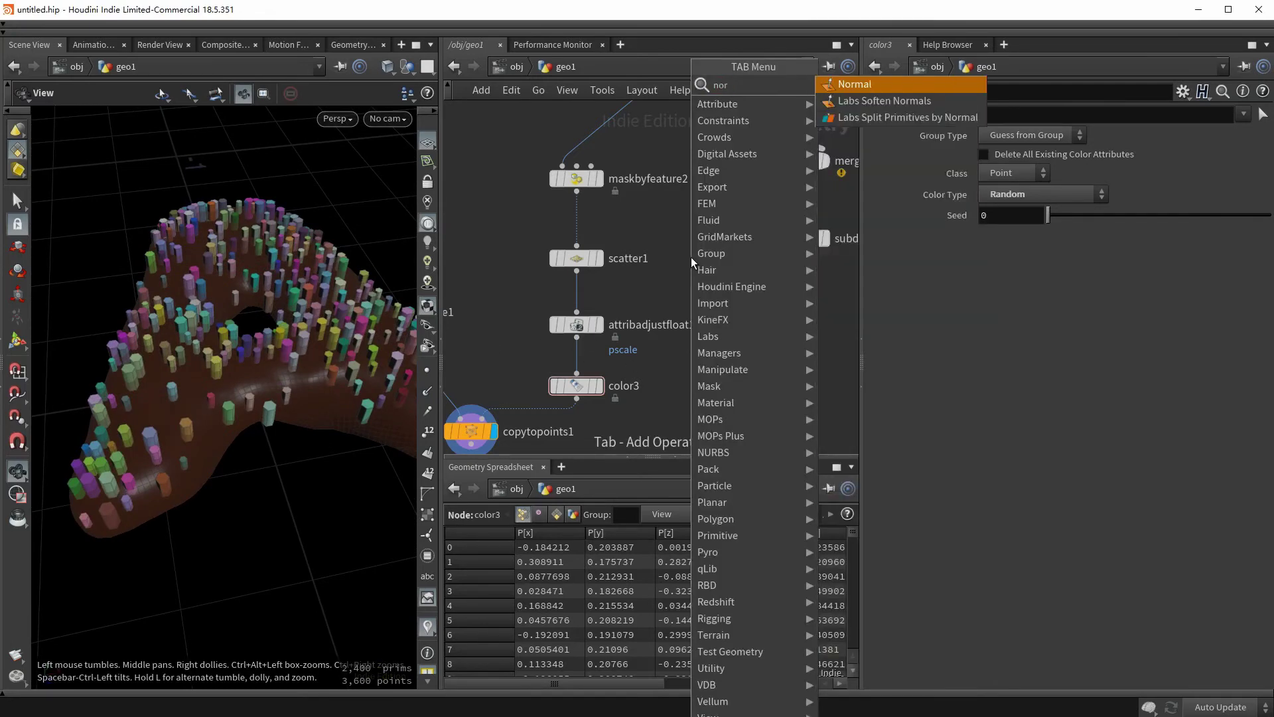
key("Return")
left_click(691, 257)
left_click(599, 385)
left_click(576, 385)
left_click_drag(695, 249, 582, 231)
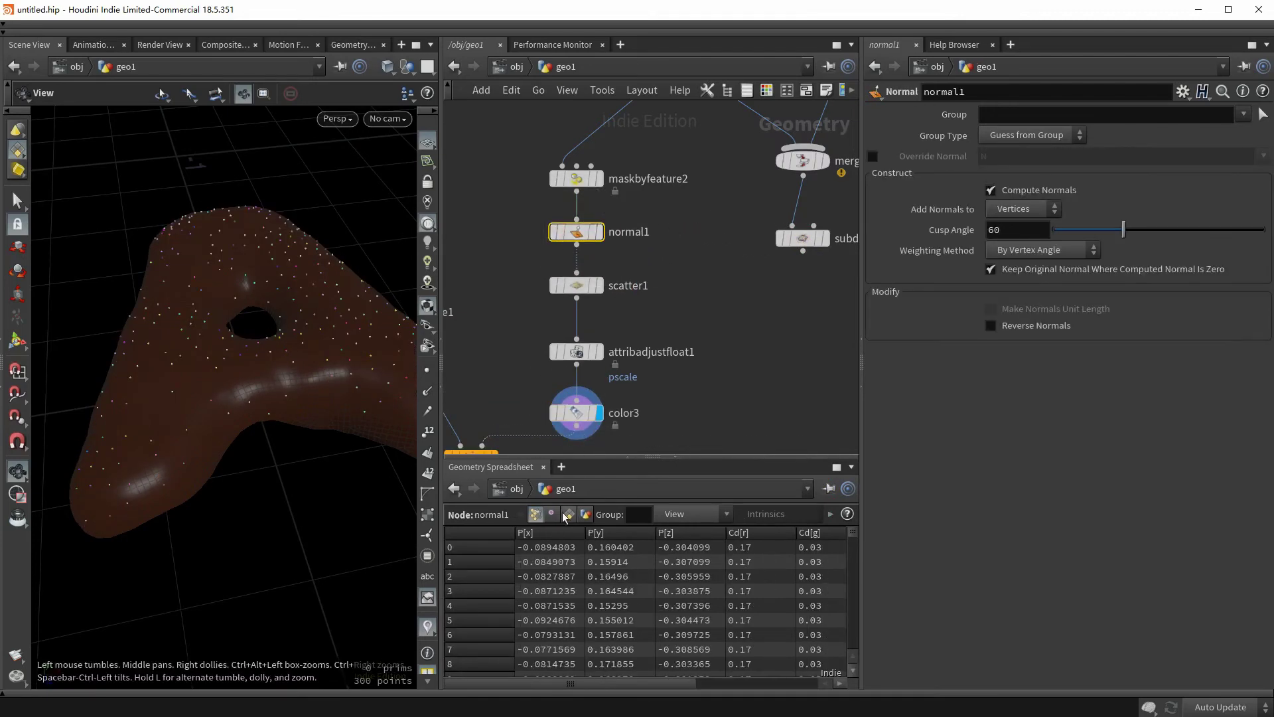
- Set normal1 to add normals to Points instead of Vertices
left_click(552, 515)
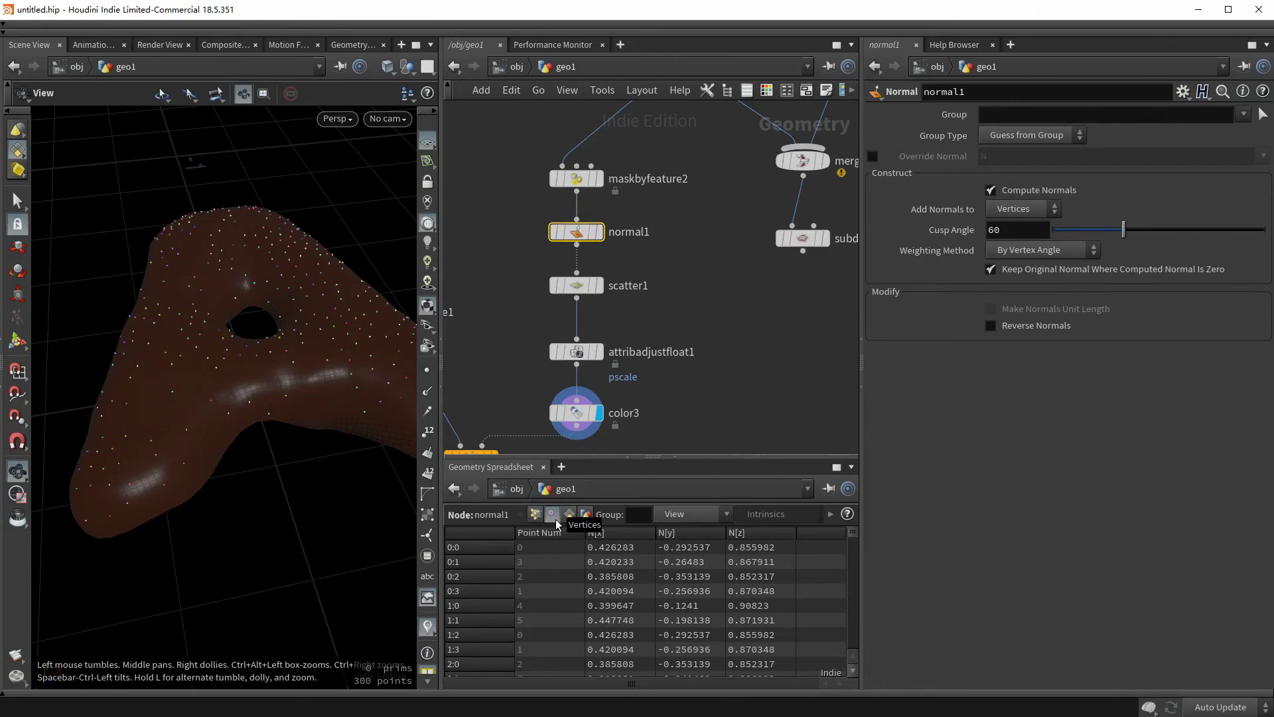
left_click(535, 515)
middle_click_drag(648, 410, 669, 362)
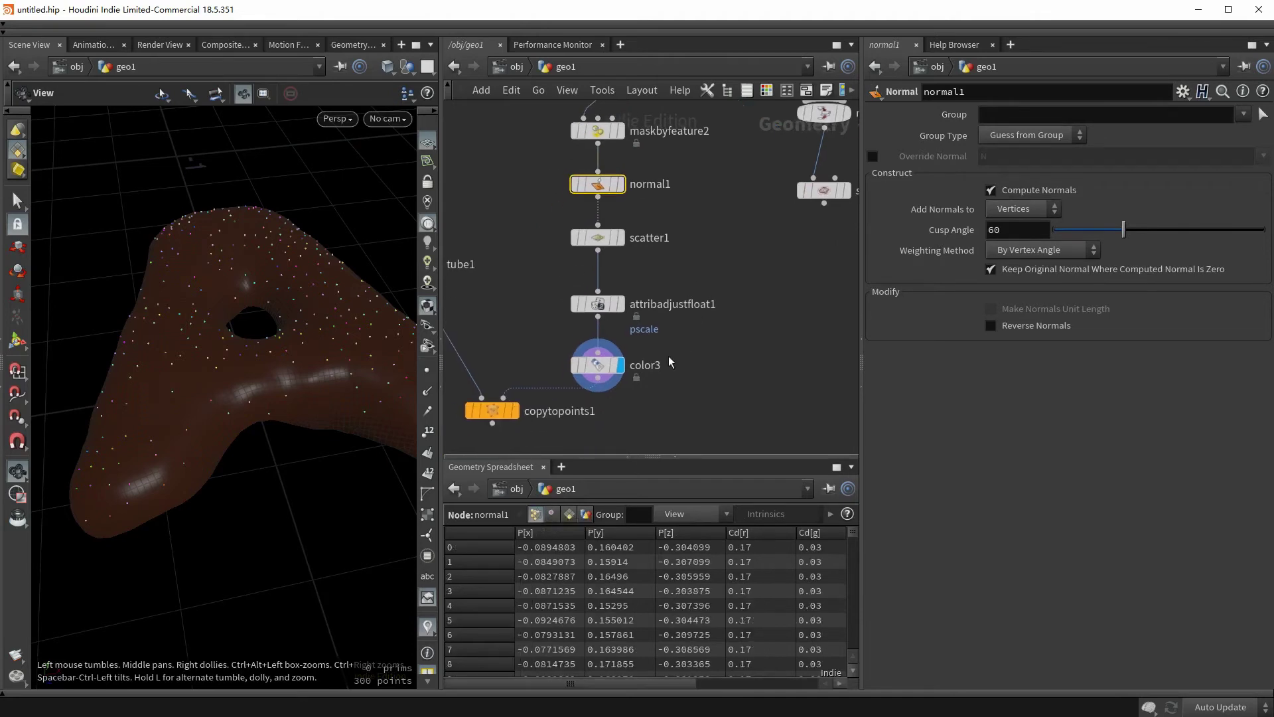
middle_click_drag(591, 428, 623, 417)
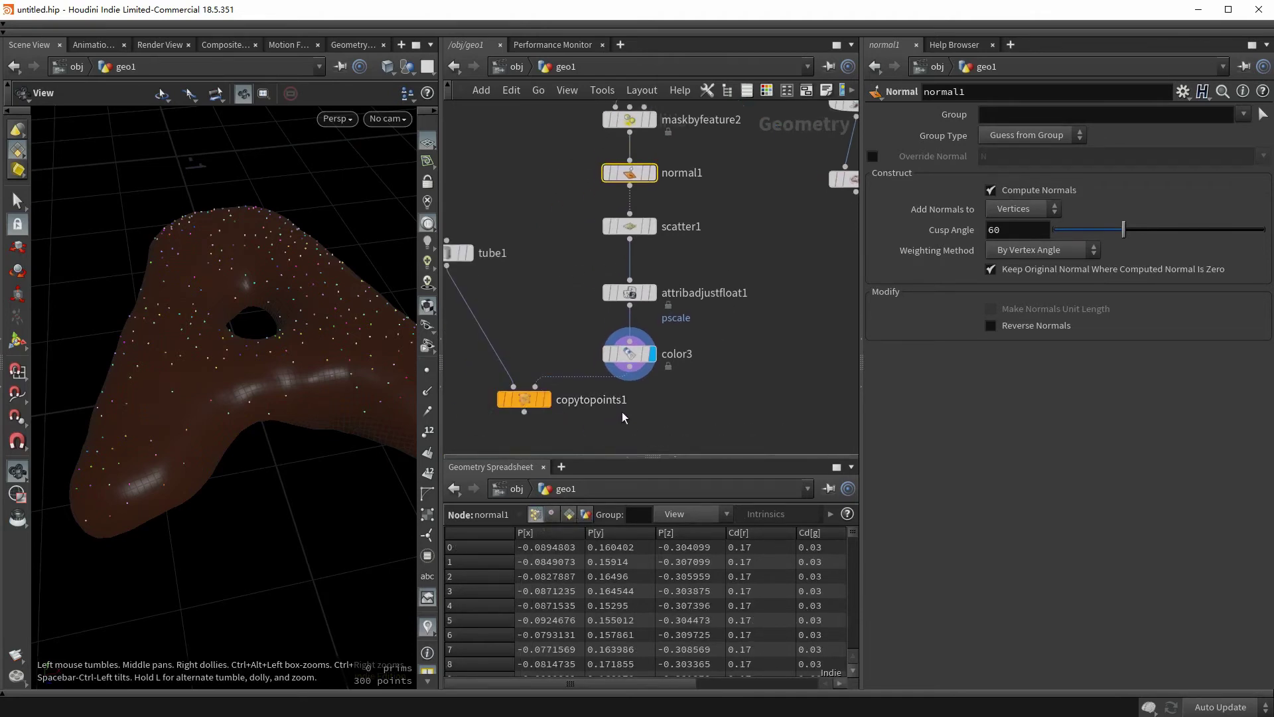
middle_click_drag(584, 371, 581, 419)
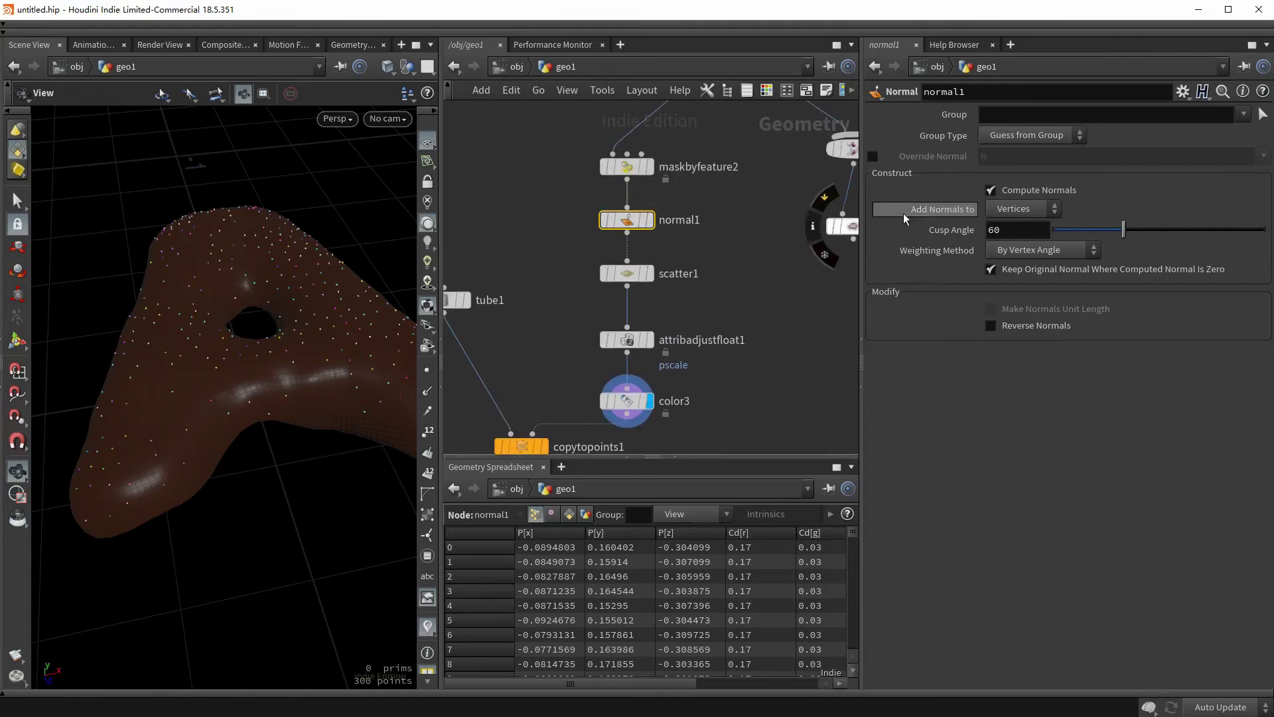
left_click(1014, 209)
left_click(1013, 226)
- Check color3's point attributes and preview the surface normals in the viewport
middle_click_drag(637, 385, 621, 350)
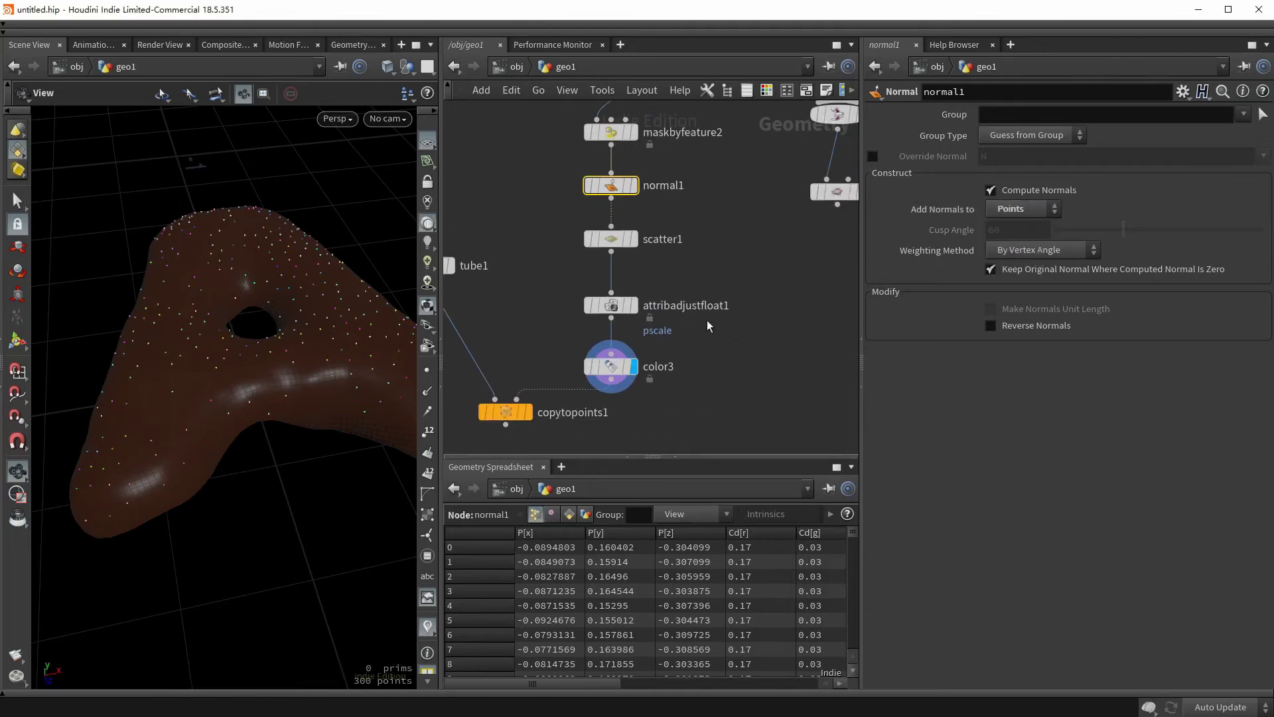
left_click(610, 367)
left_click_drag(548, 684, 766, 659)
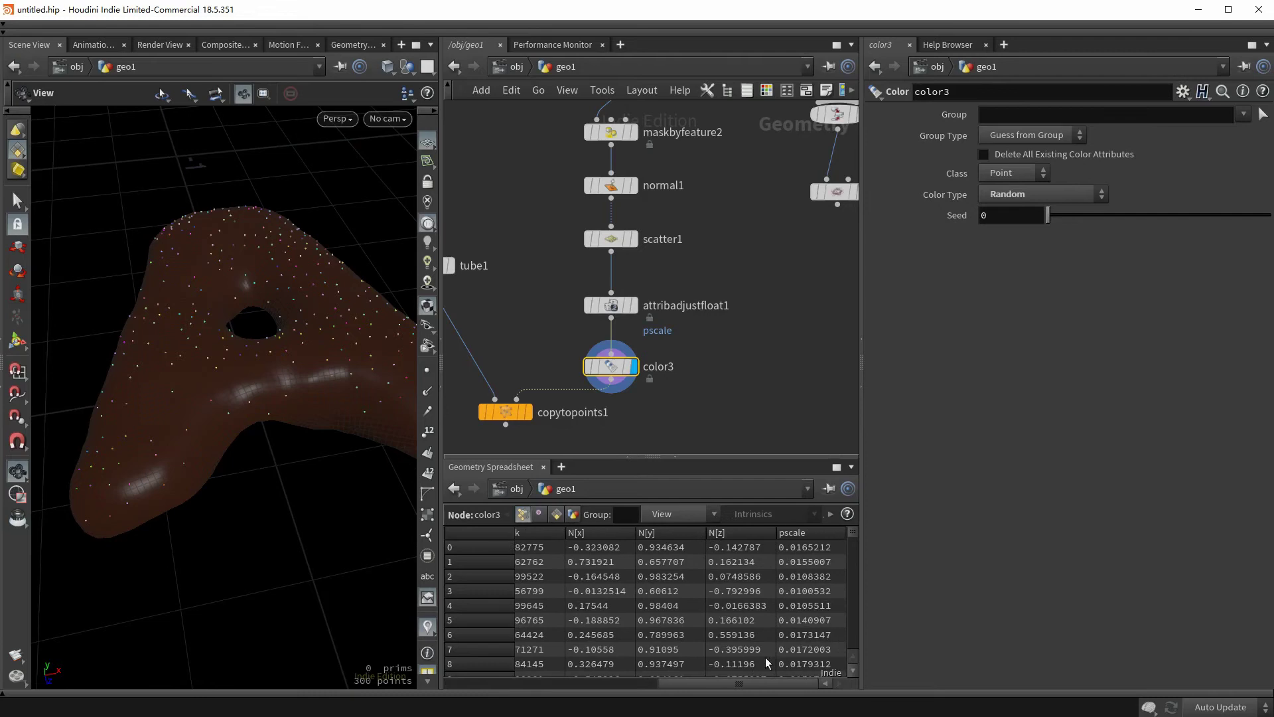
left_click(524, 515)
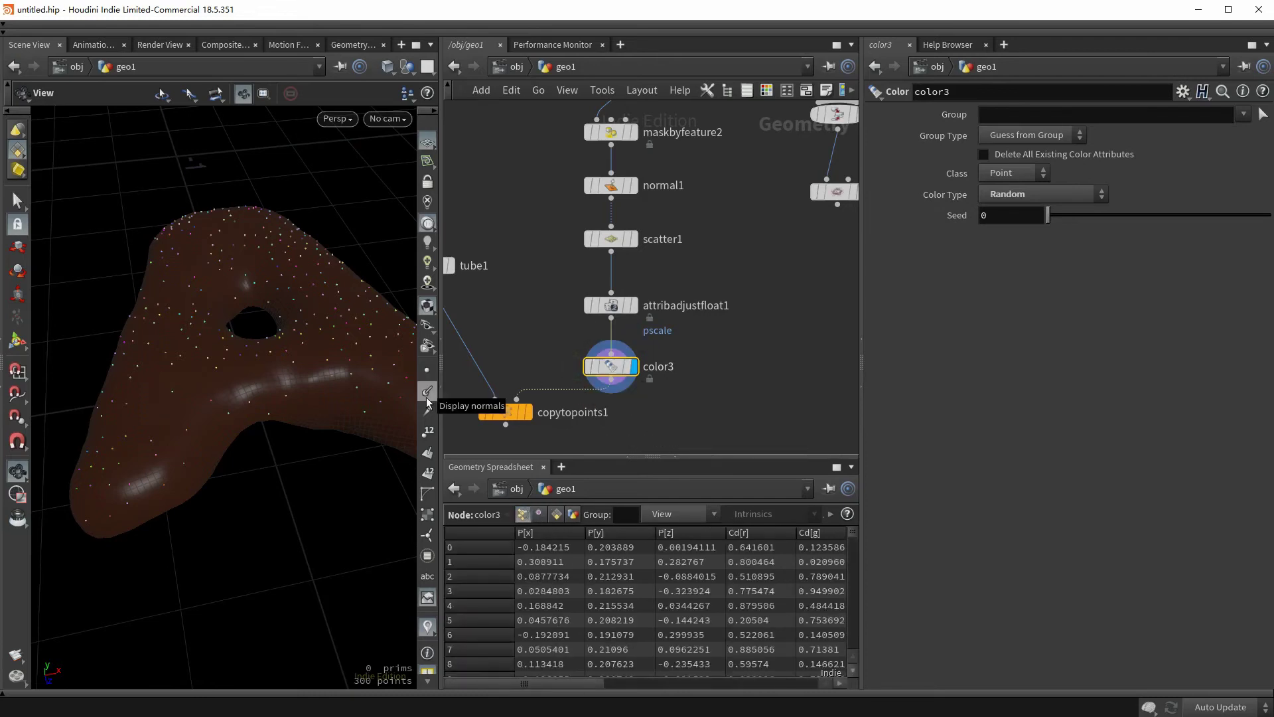
left_click(428, 392)
left_click_drag(172, 392, 256, 403)
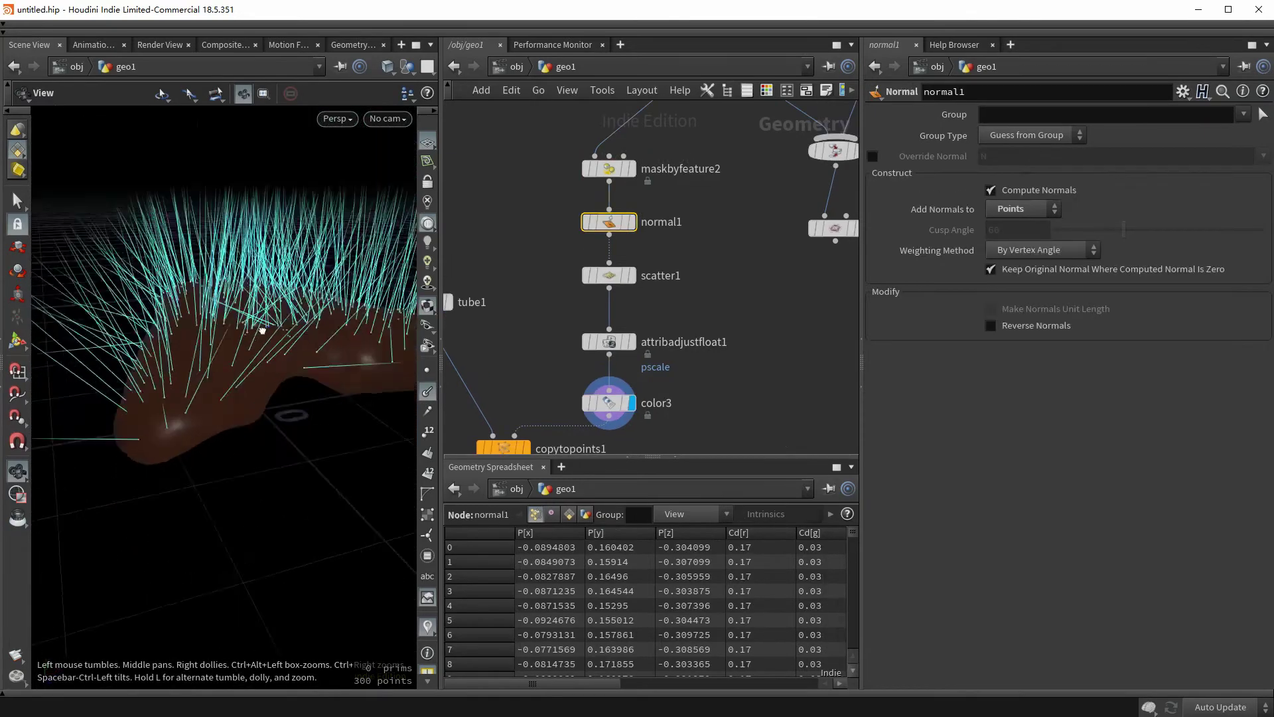
left_click_drag(336, 330, 319, 389)
left_click(428, 391)
- Display copytopoints1 and orbit around the sprinkled letter to check the sprinkle orientation
middle_click_drag(569, 370, 630, 261)
left_click(587, 340)
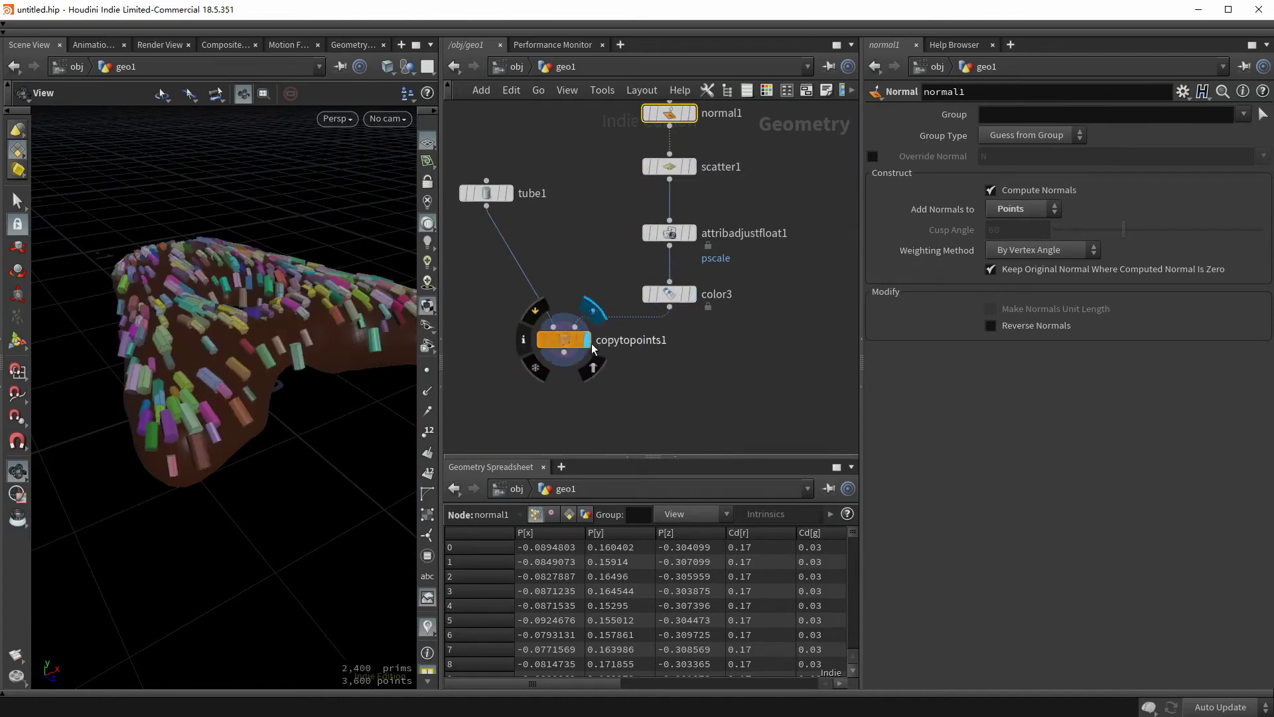
left_click(551, 332)
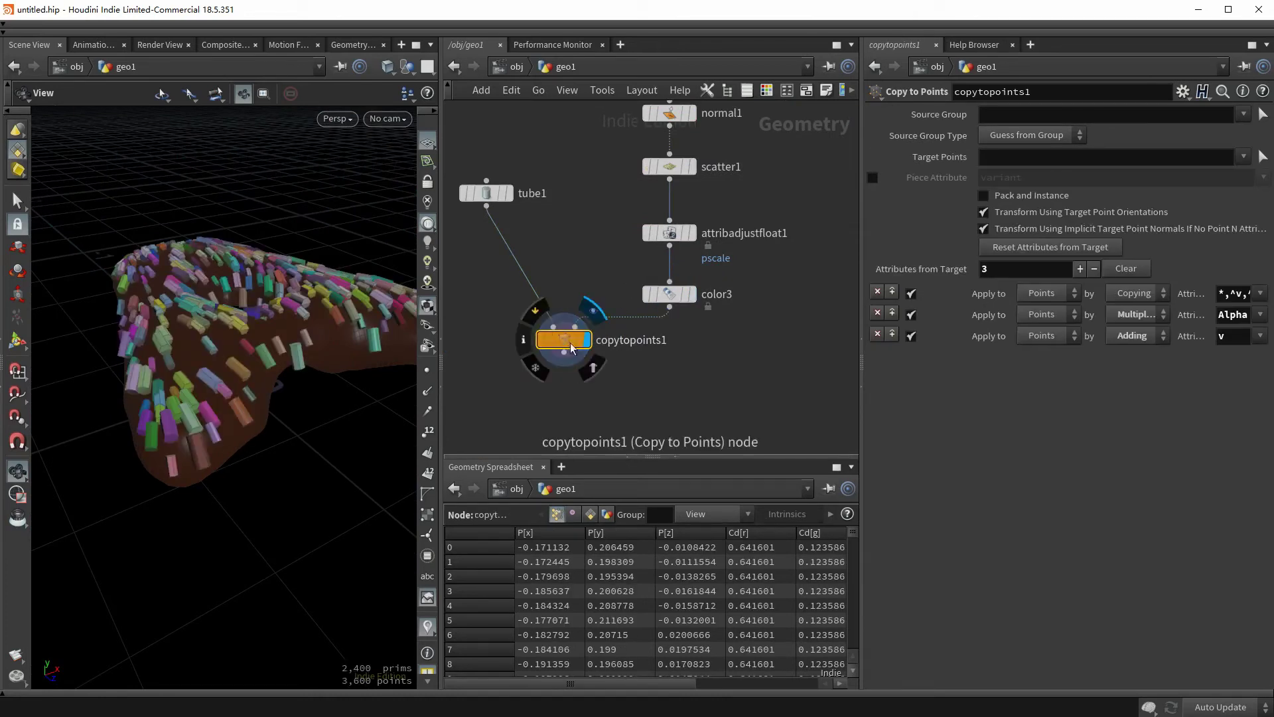
left_click_drag(299, 325, 288, 367)
scroll(288, 367, "up", 6)
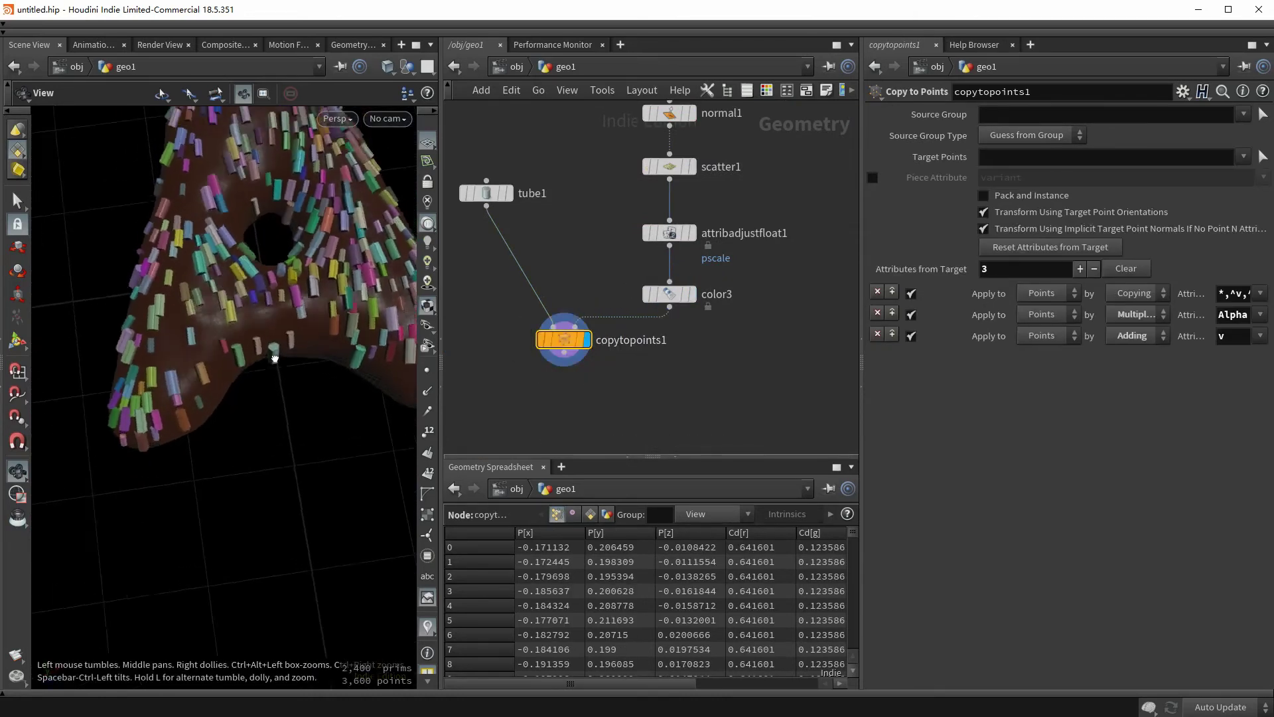
scroll(263, 252, "down", 6)
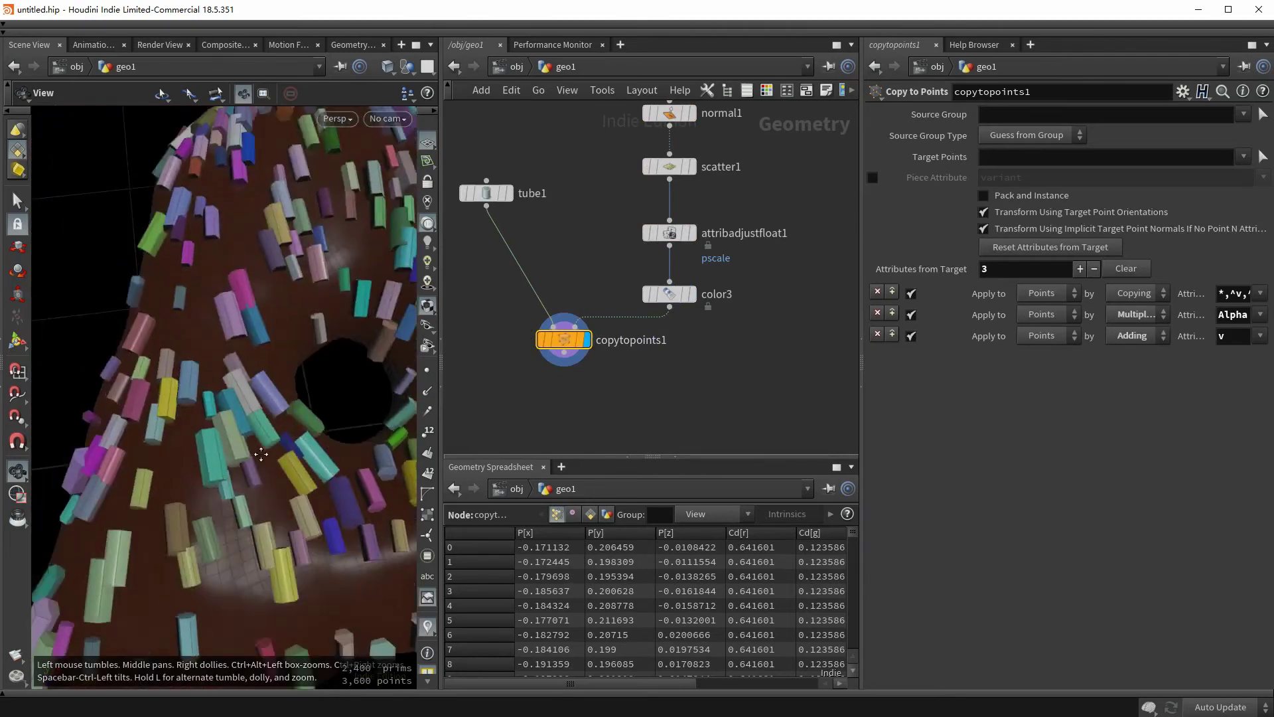
left_click_drag(249, 261, 215, 385)
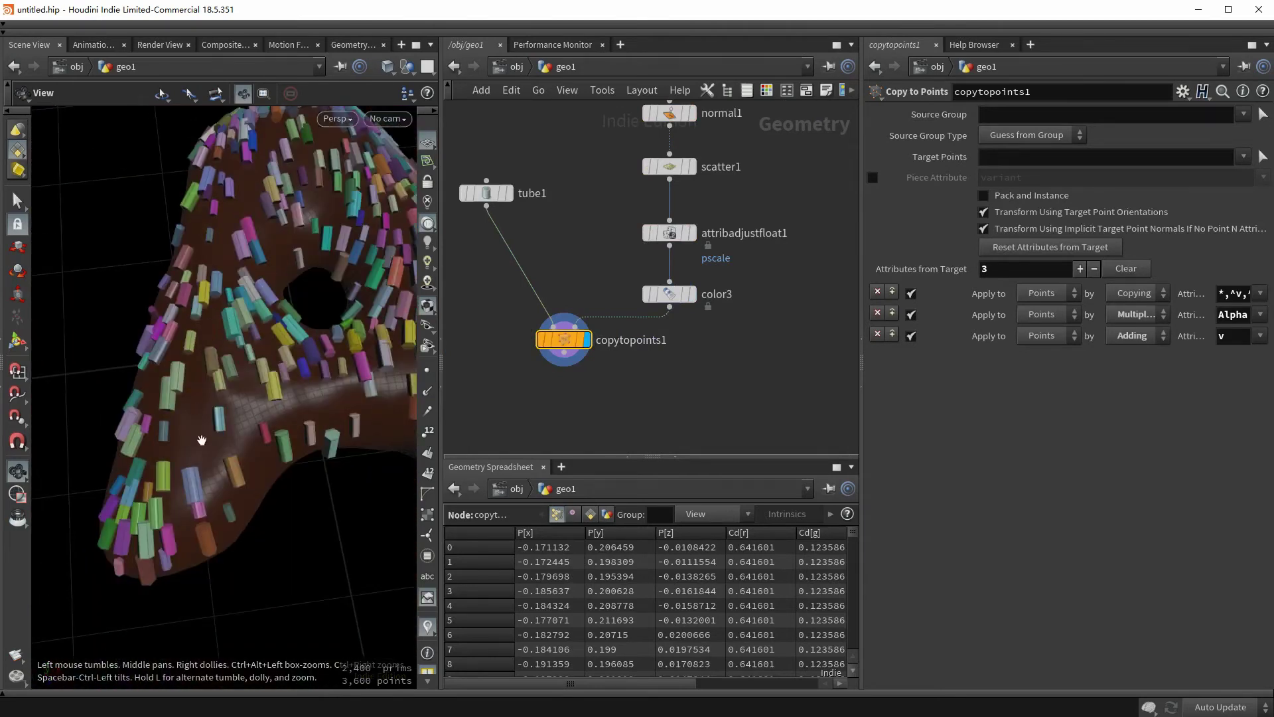
left_click_drag(202, 440, 256, 453)
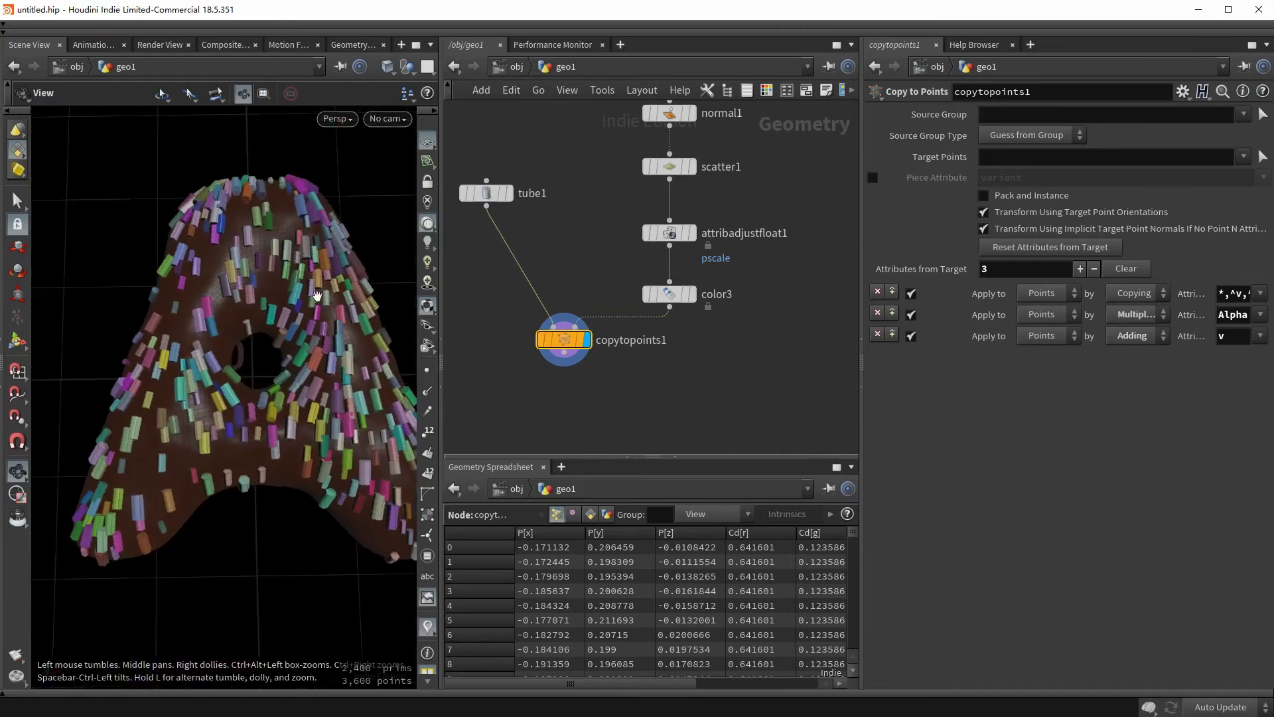
left_click_drag(317, 296, 286, 304)
- Insert an Attribute Adjust Vector node between attribadjustfloat1 and color3
middle_click_drag(794, 294, 733, 384)
key("Tab")
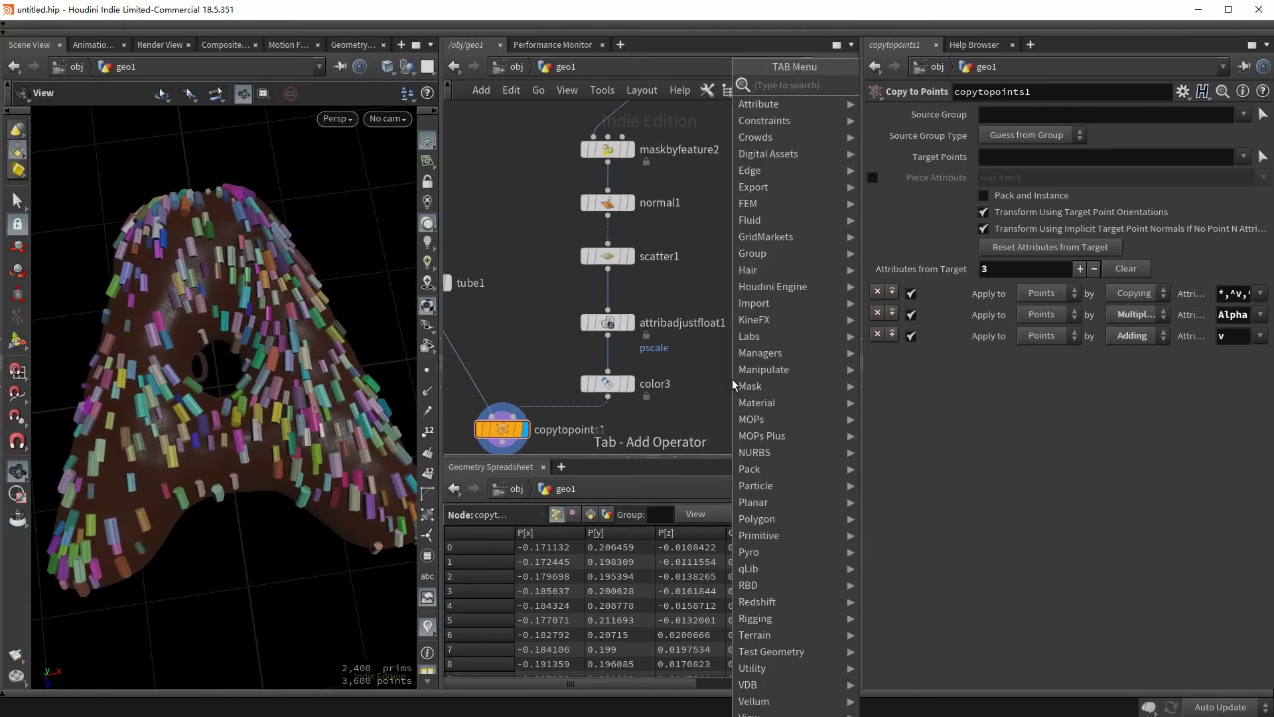
type("attribute")
key("Return")
left_click(732, 383)
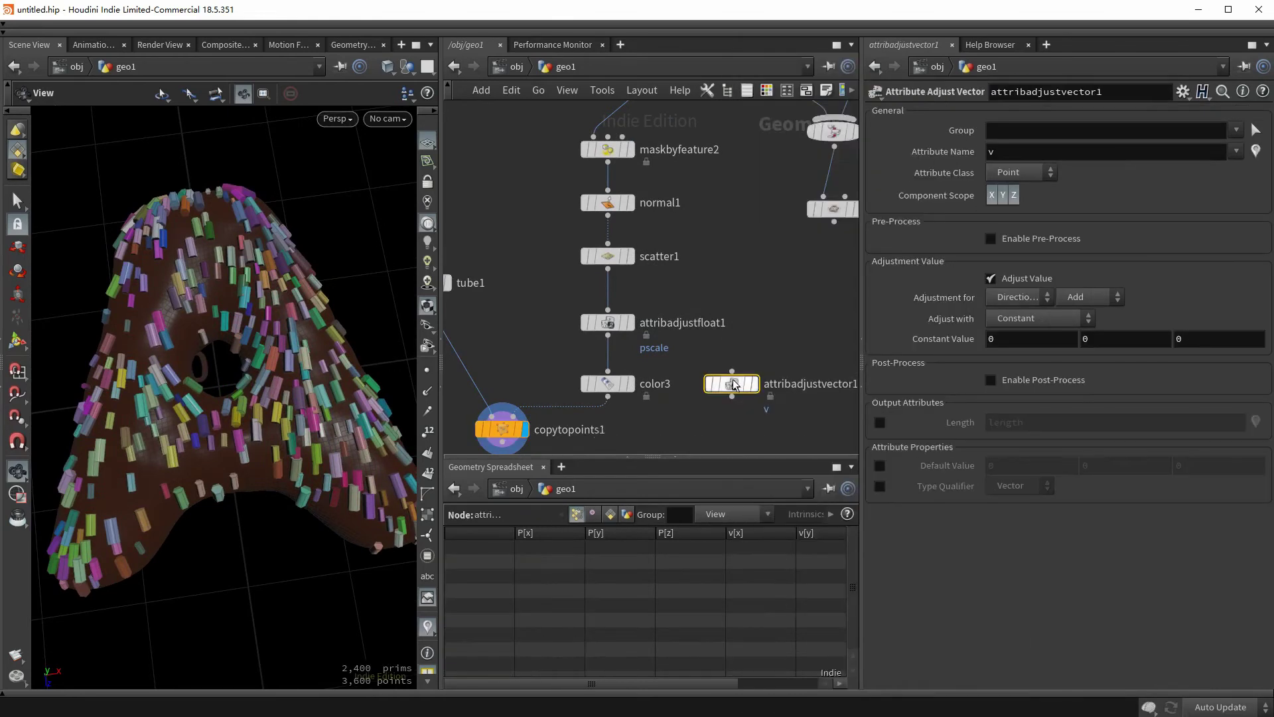
left_click_drag(733, 384, 609, 376)
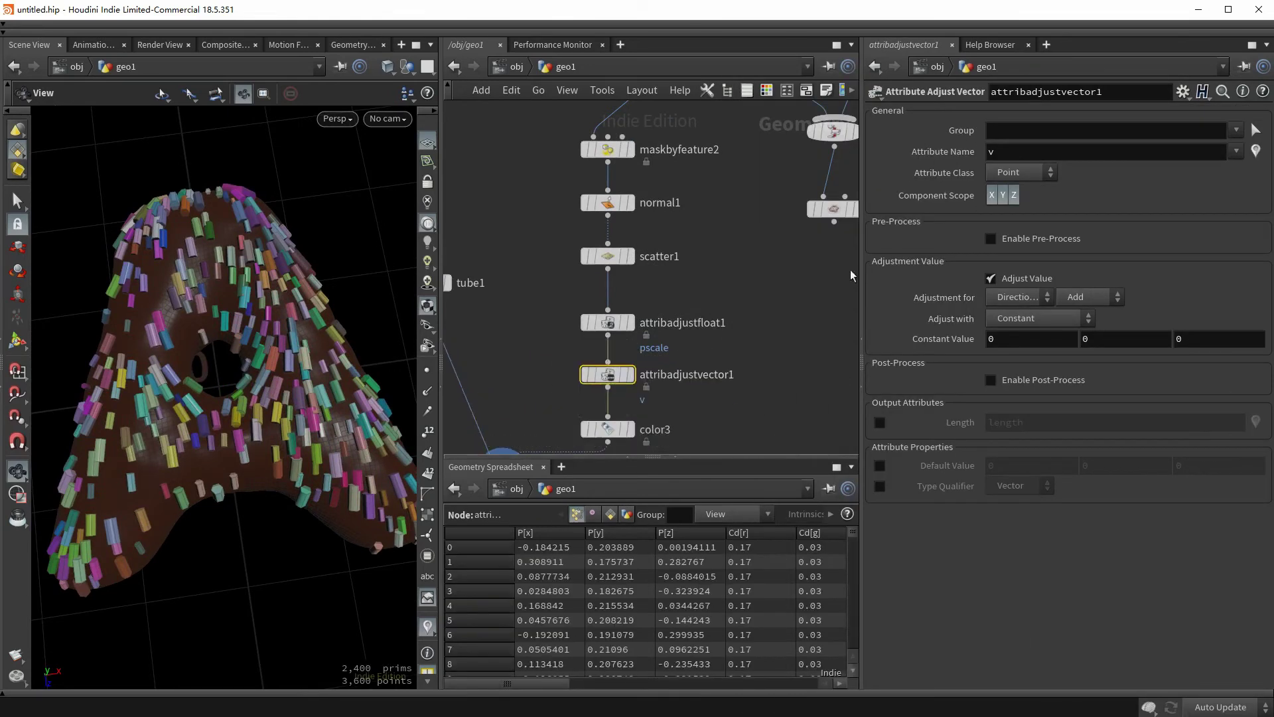
- Set the adjusted attribute name to up and adjust its values with Random
double_click(1029, 152)
type("up")
key("Return")
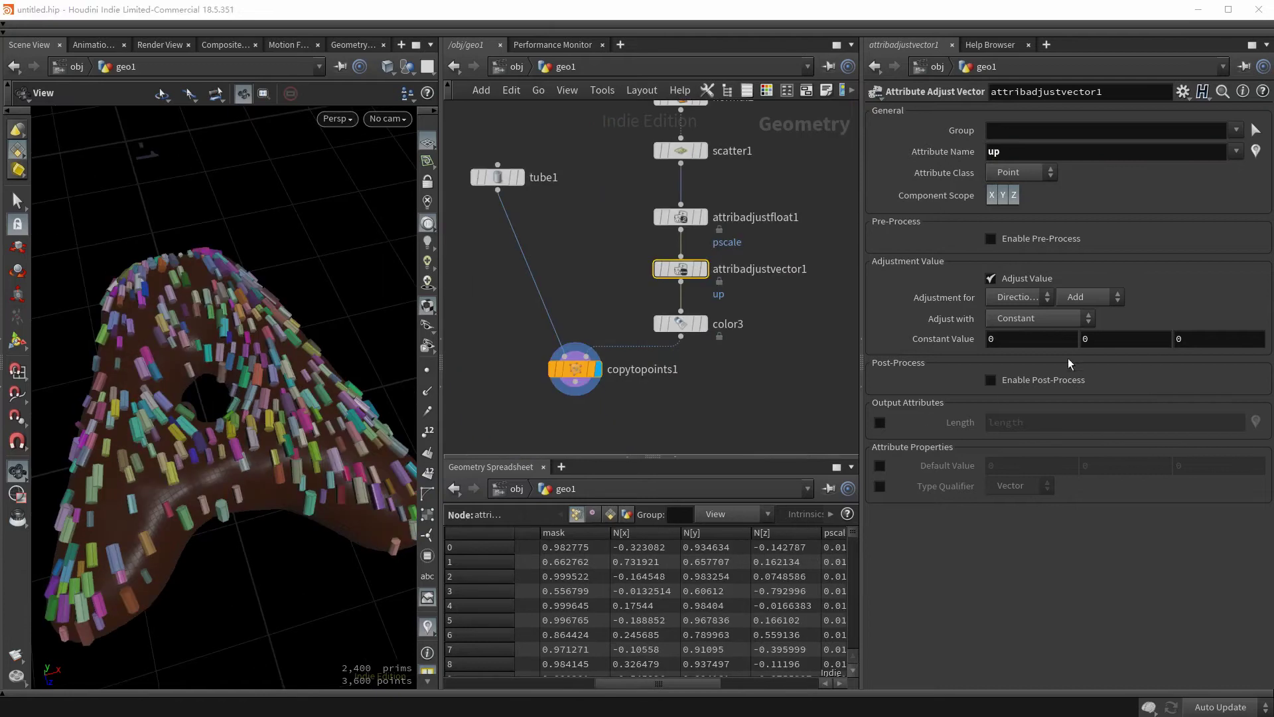
left_click(1030, 321)
left_click(1035, 339)
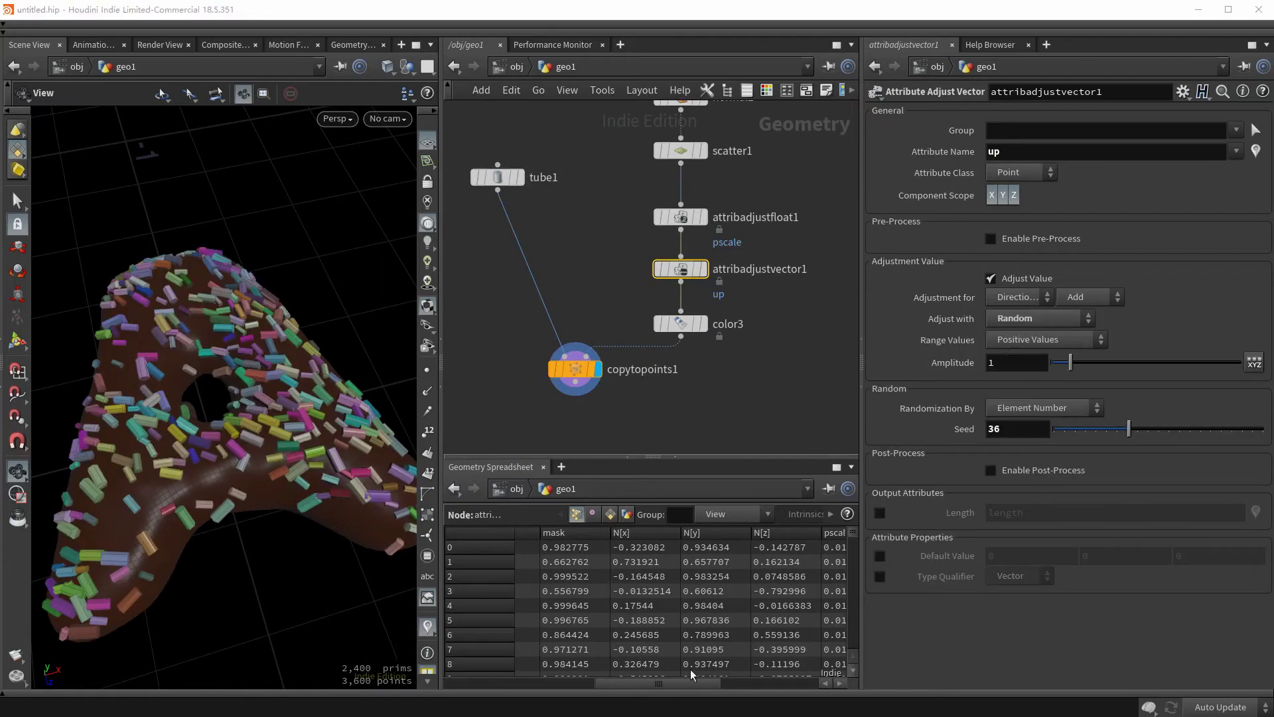
left_click_drag(680, 682, 776, 682)
mouse_move(206, 424)
left_mouse_down()
mouse_move(244, 423)
mouse_move(148, 365)
mouse_move(239, 451)
mouse_move(205, 428)
left_mouse_up()
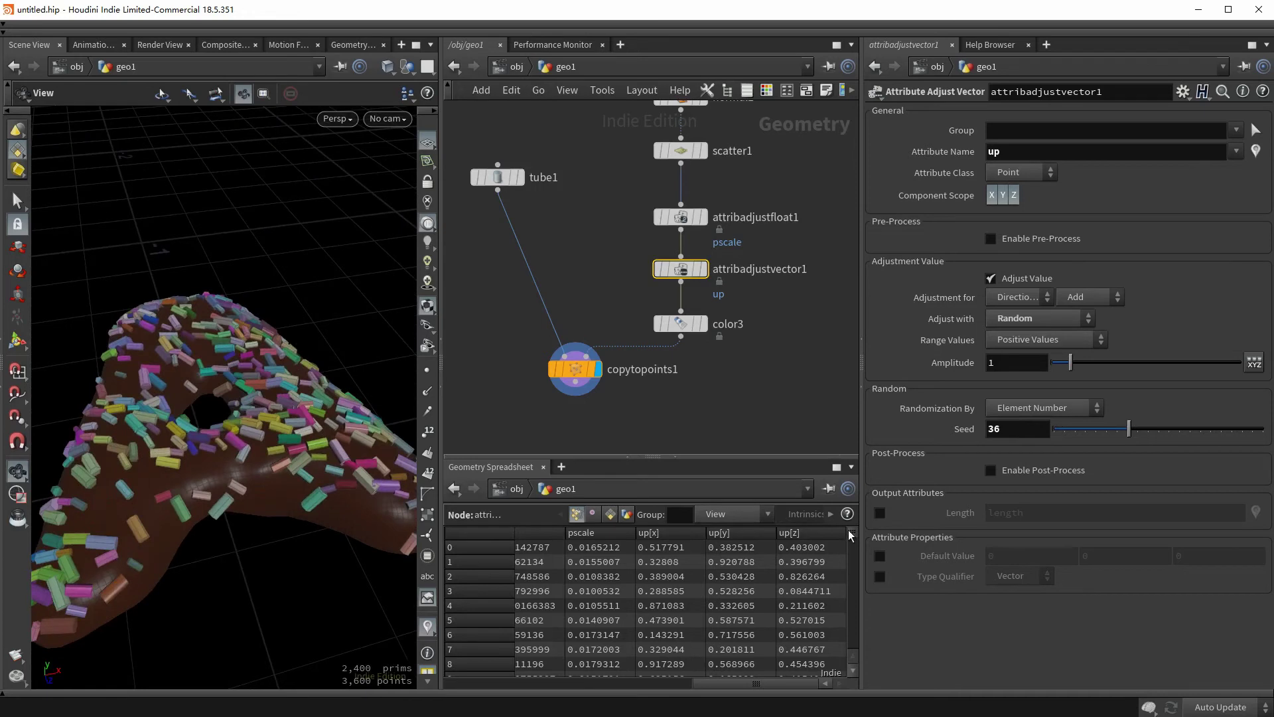
scroll(848, 567, "down", 15)
left_click_drag(285, 465, 309, 480)
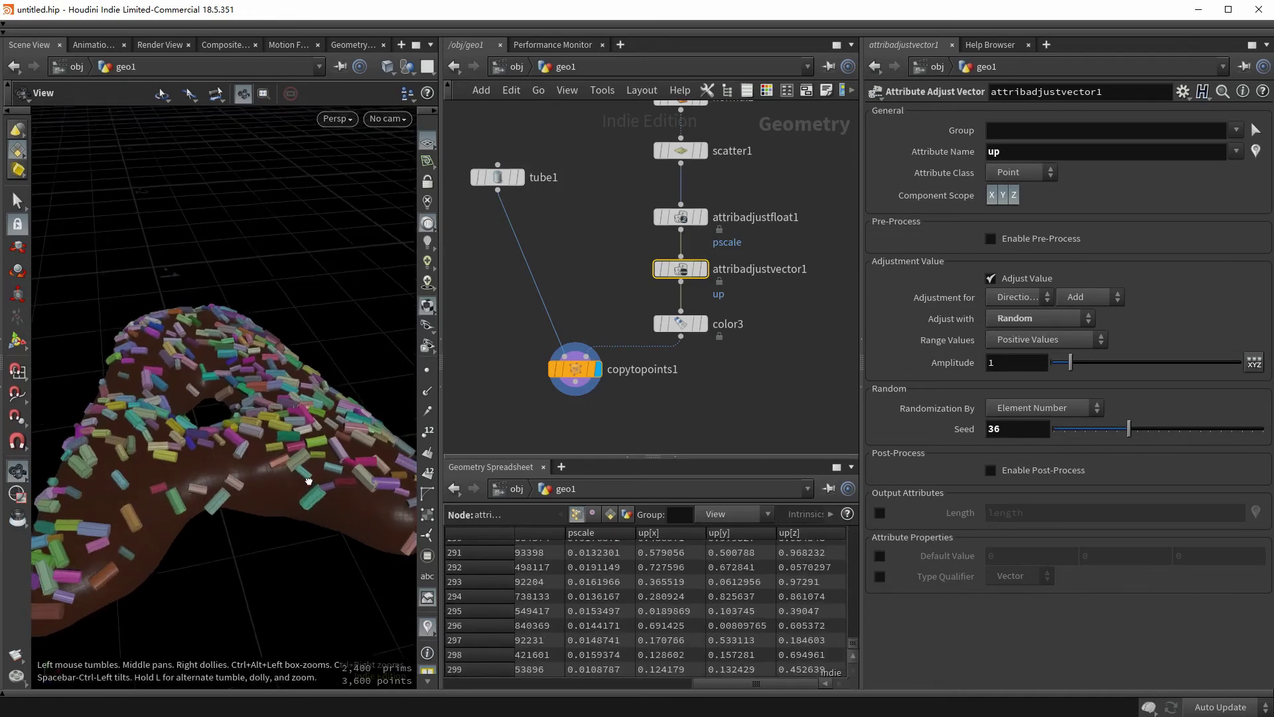
- Make the random up values Zero Centered and inspect the tilted sprinkles
left_click(1024, 340)
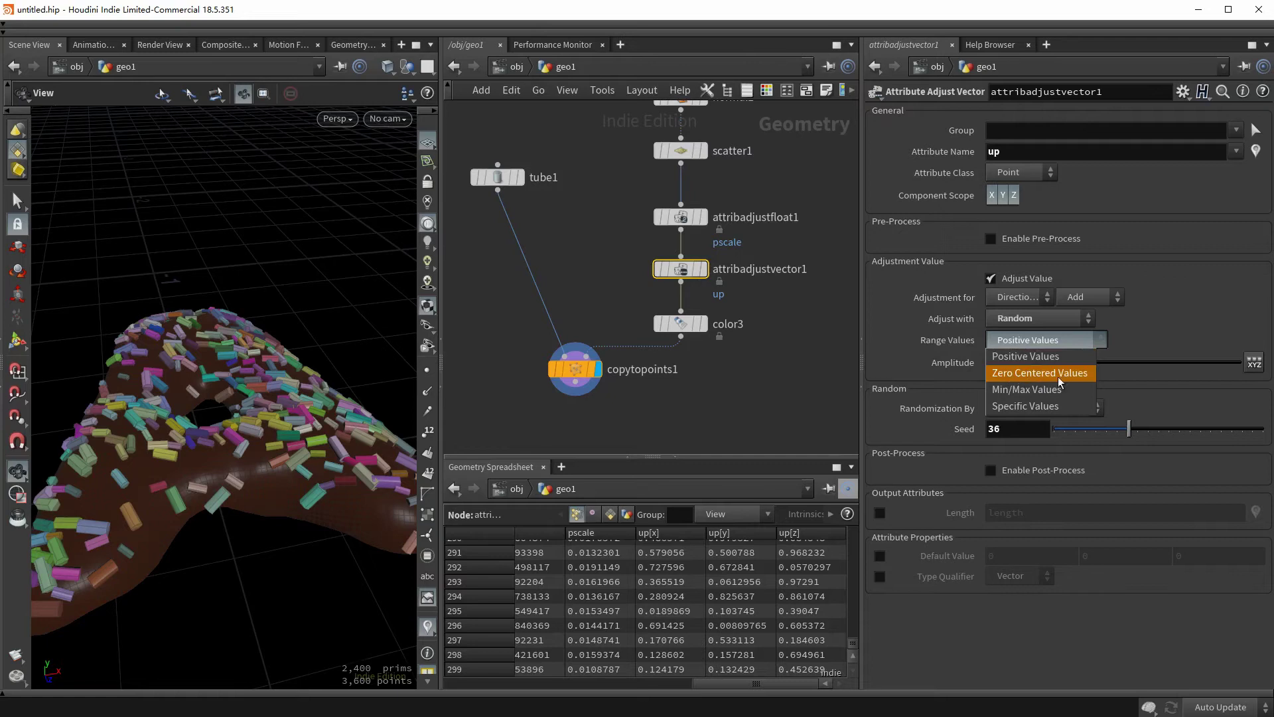
left_click(1059, 373)
left_click_drag(851, 645, 852, 534)
left_click_drag(214, 369, 282, 350)
left_click_drag(229, 483, 243, 445)
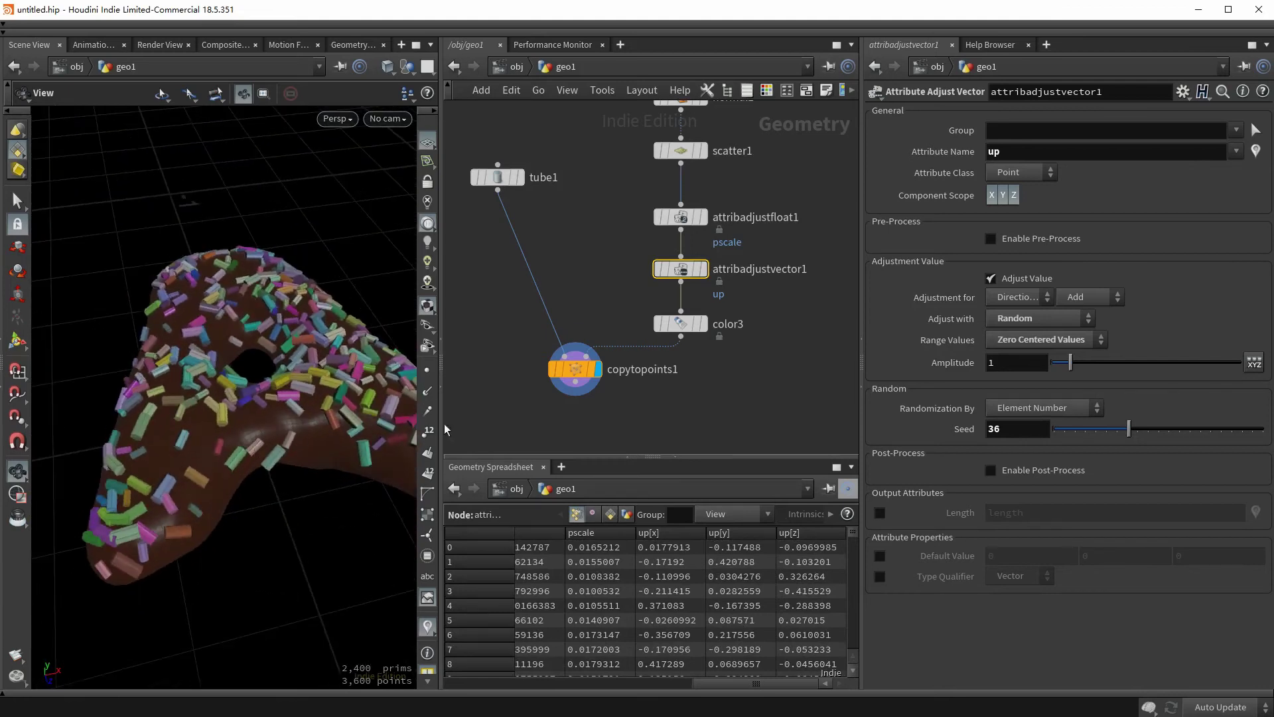
middle_click_drag(446, 429, 462, 328)
left_click_drag(295, 414, 238, 443)
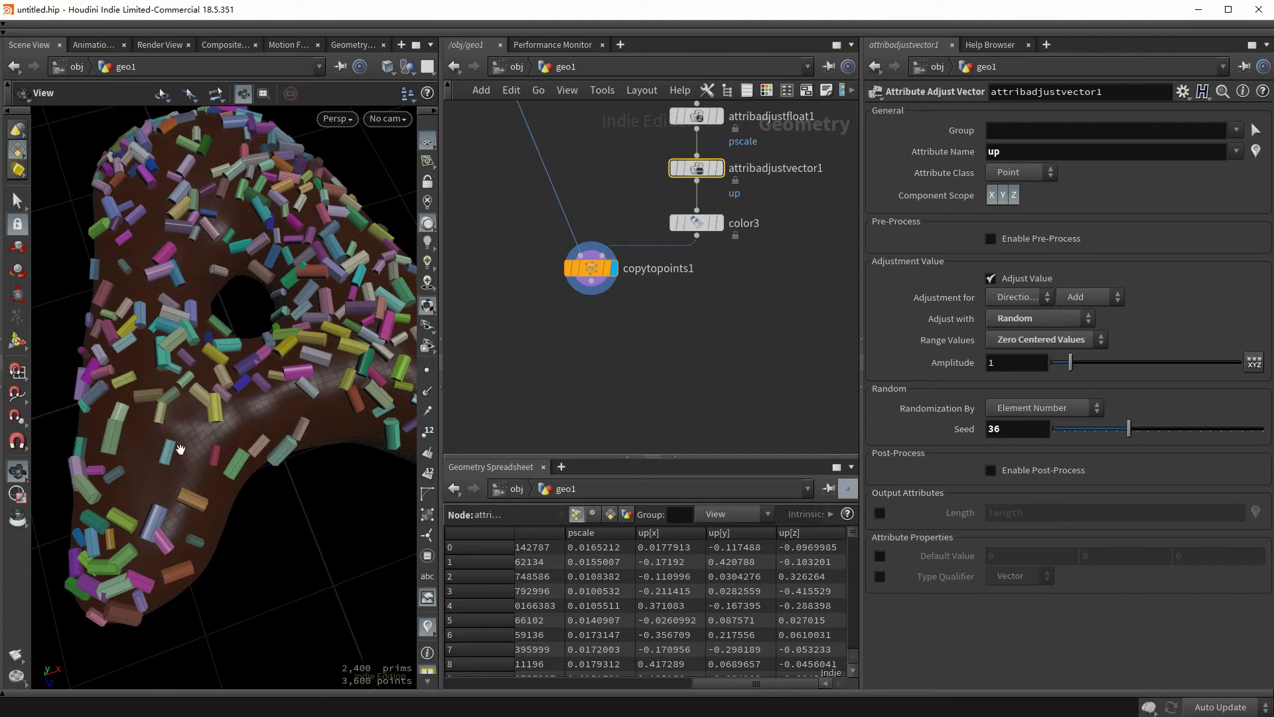
- Add a Line node with length 2 and 3 points
key("ctrl+z")
key("ctrl+z")
key("ctrl+z")
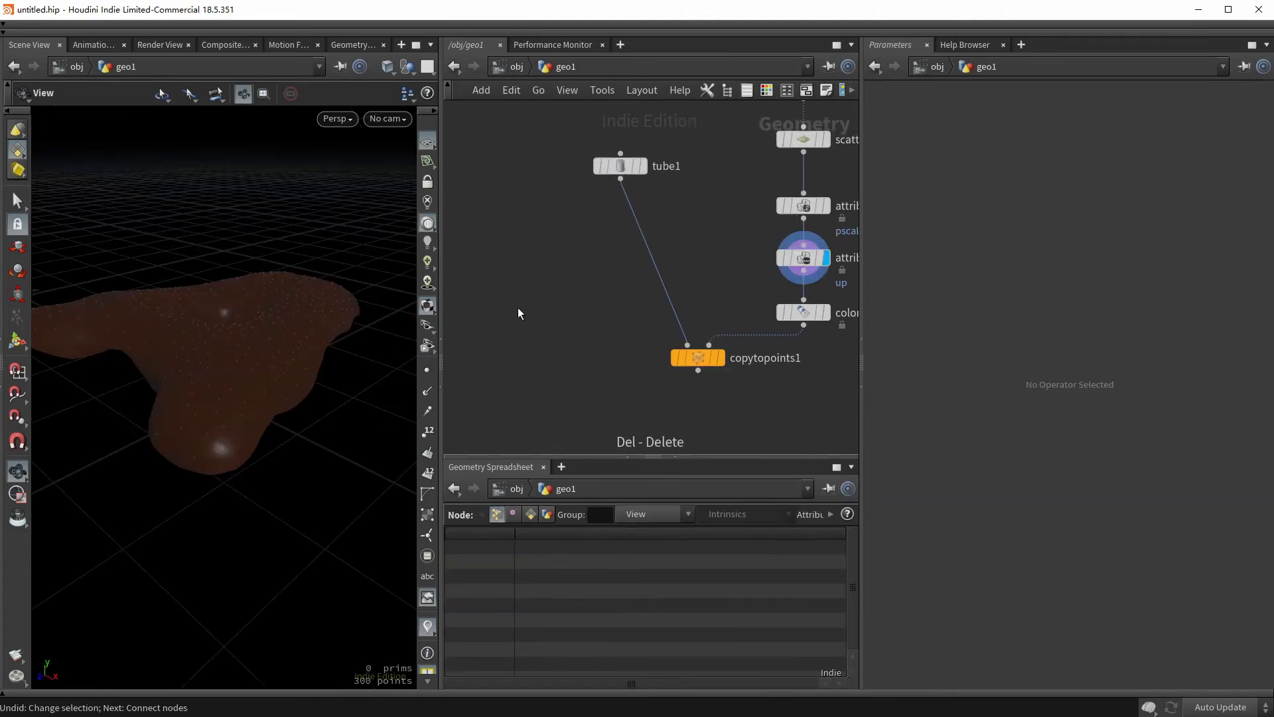
key("Tab")
type("lin")
key("Return")
left_click(539, 289)
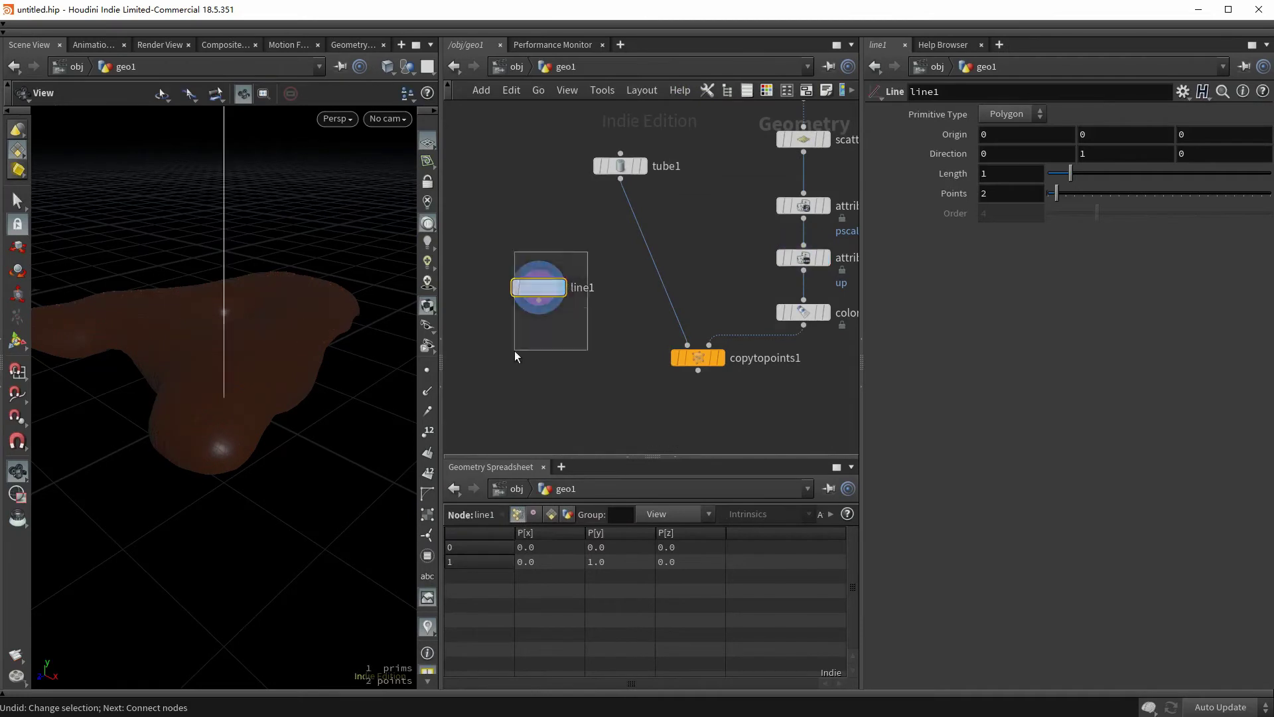
type("2")
scroll(263, 499, "down", 5)
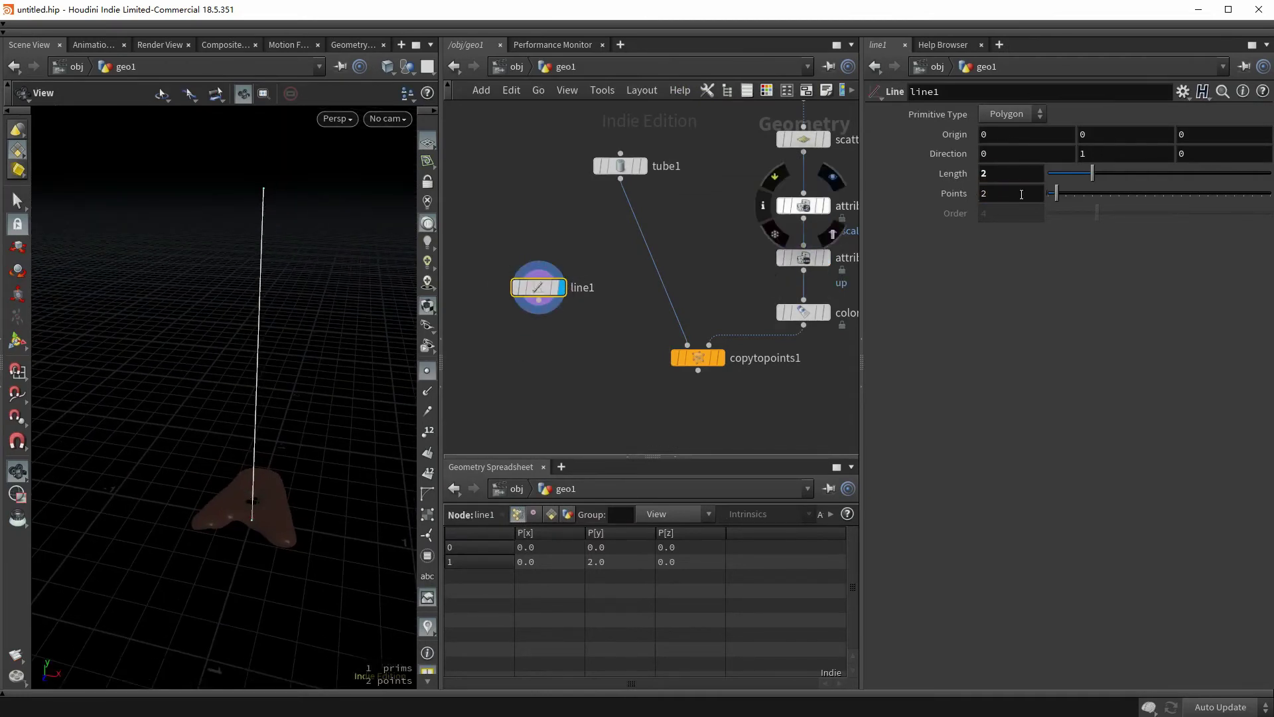
type("3")
left_click_drag(320, 406, 265, 370)
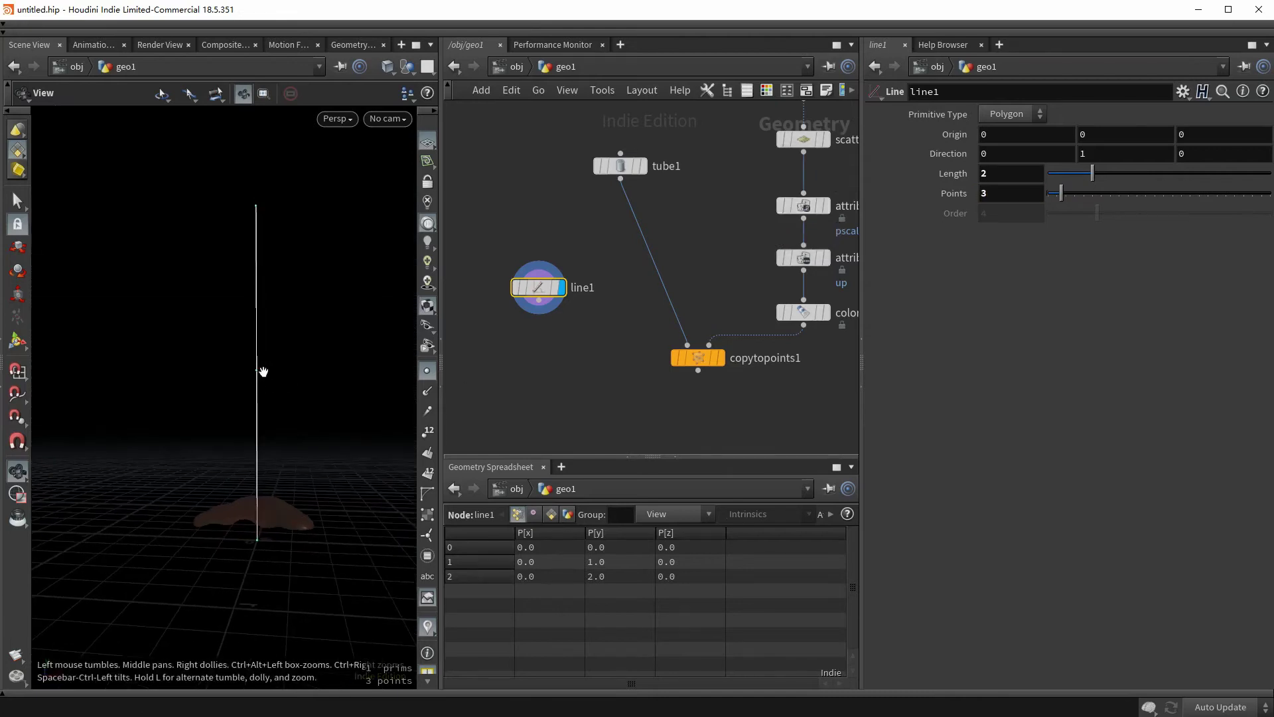
- Wire line1 into copytopoints1's first input and view the copied lines on the letter
left_click(538, 301)
left_click(688, 344)
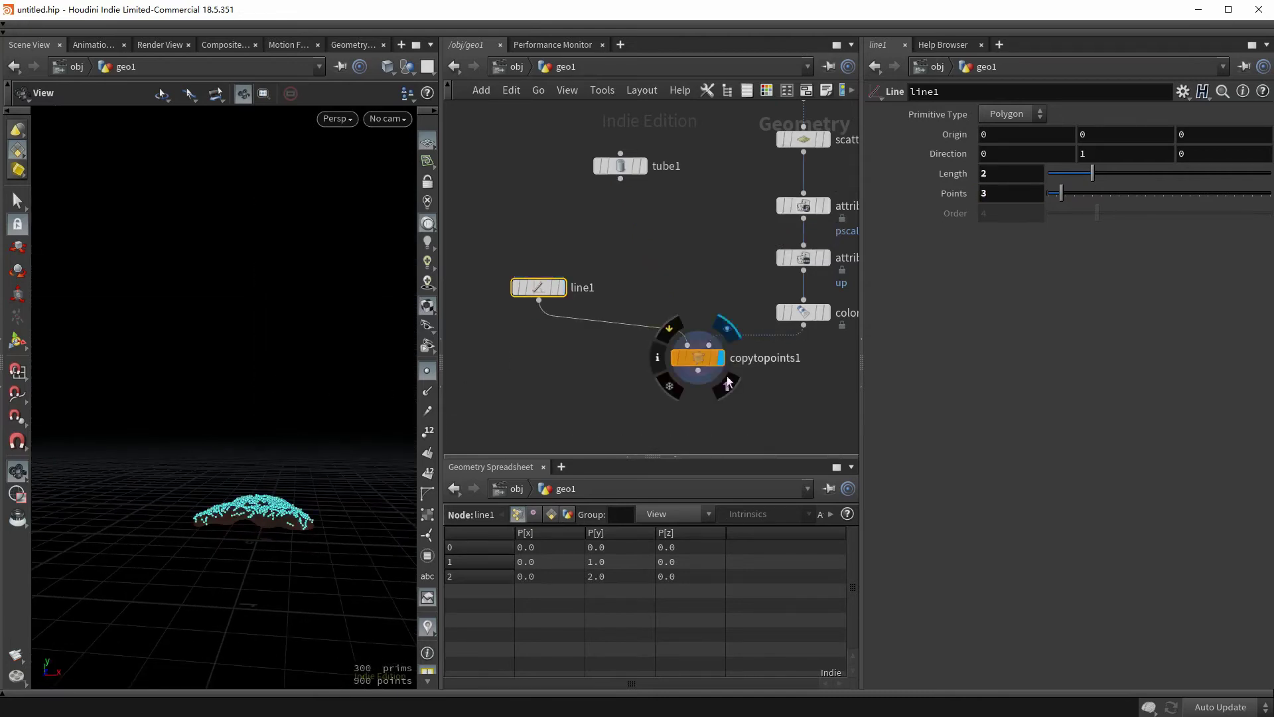
left_click(719, 357)
left_click(428, 374)
left_click_drag(311, 398, 143, 413)
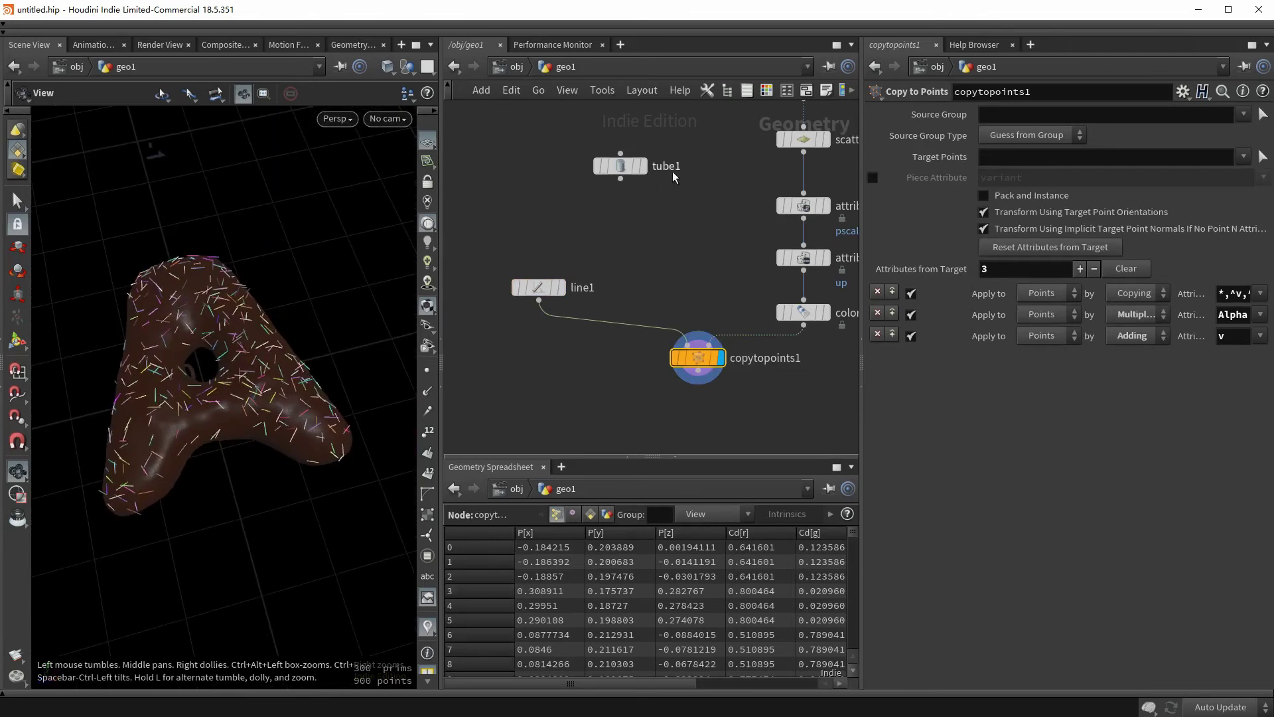
middle_click_drag(504, 219, 516, 446)
middle_click_drag(551, 372, 550, 173)
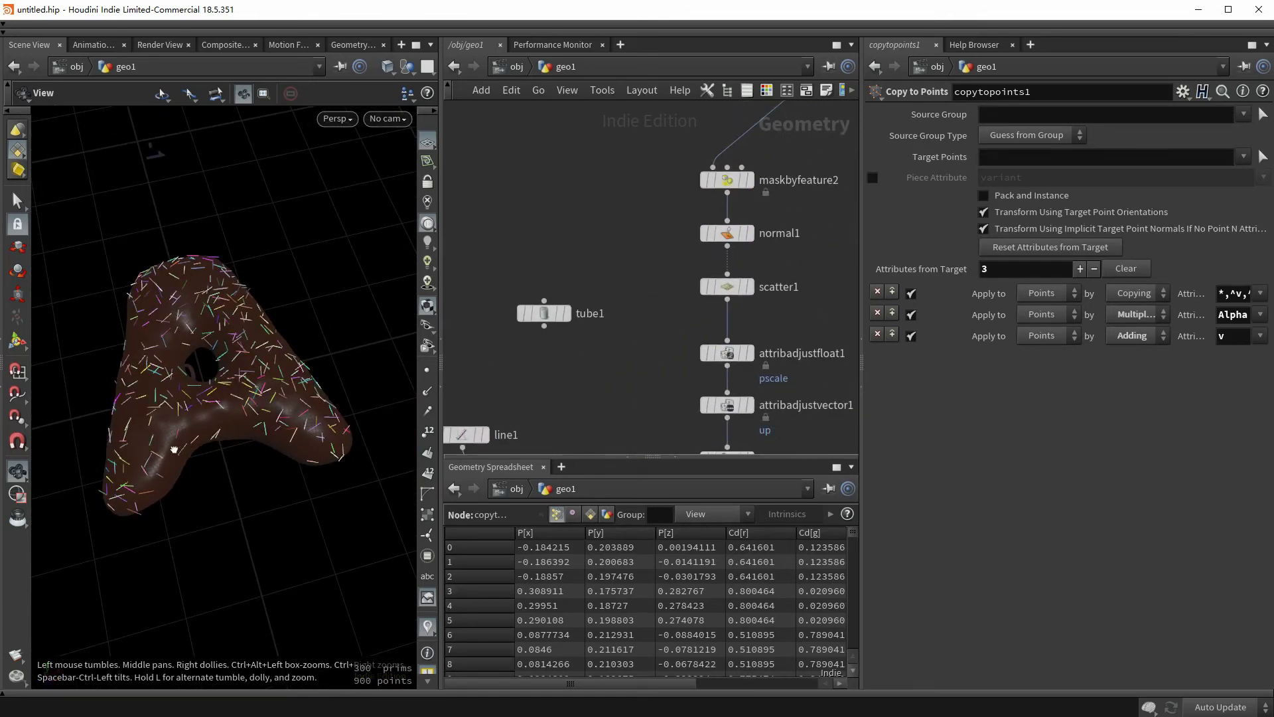
left_click_drag(175, 450, 318, 417)
middle_click_drag(530, 396, 548, 136)
middle_click_drag(634, 241, 563, 359)
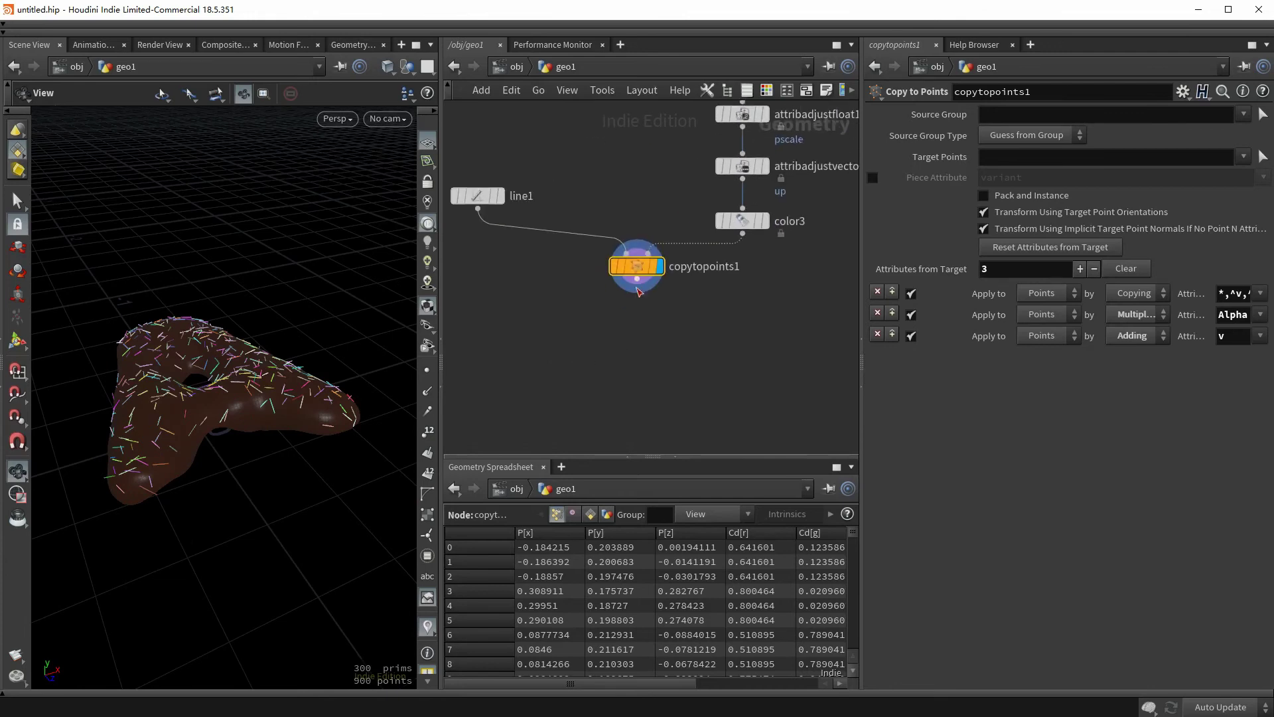
- Append a Point Jitter after copytopoints1 with scale 0.01
key("Tab")
type("po")
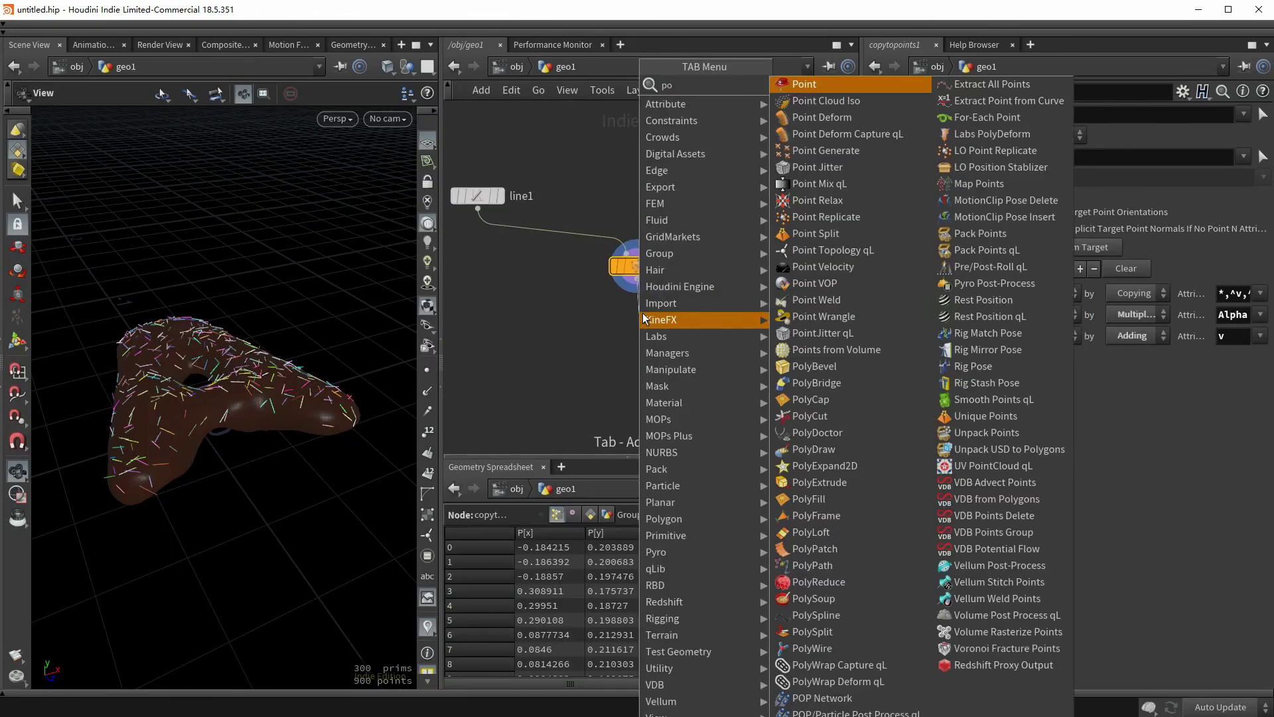
type("int jit")
key("Return")
left_click(644, 319)
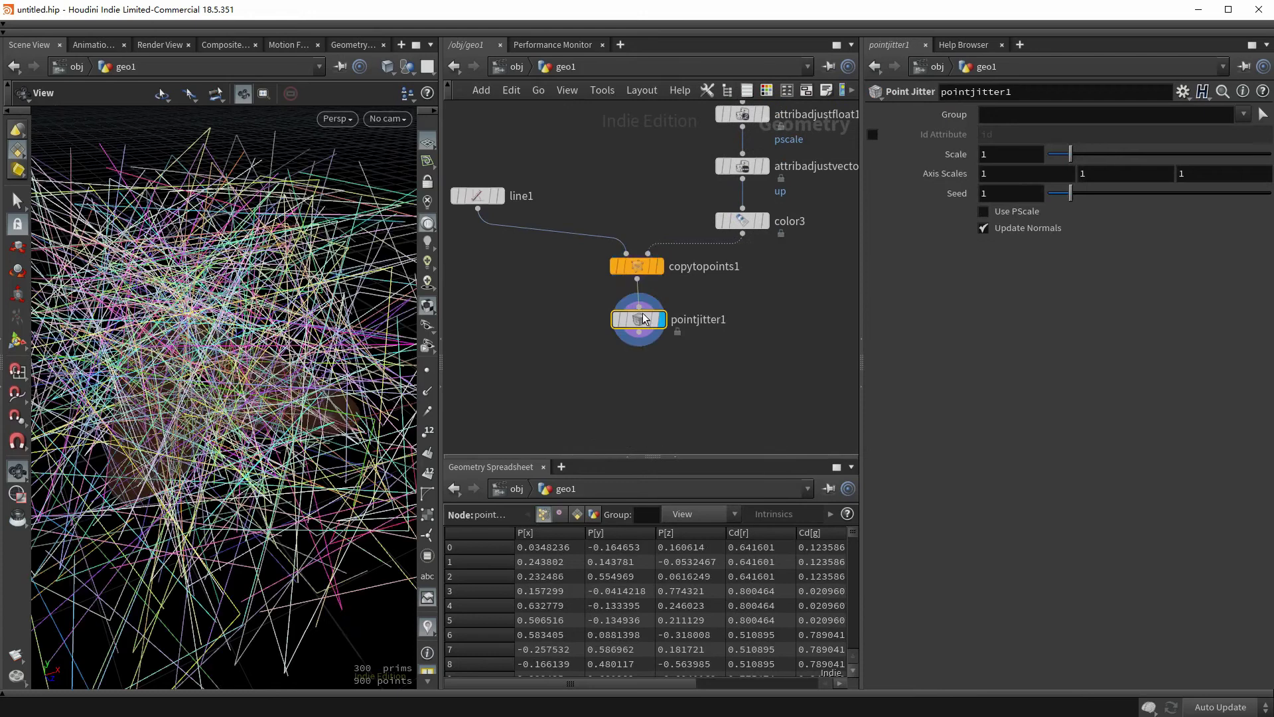
left_click_drag(644, 320, 642, 325)
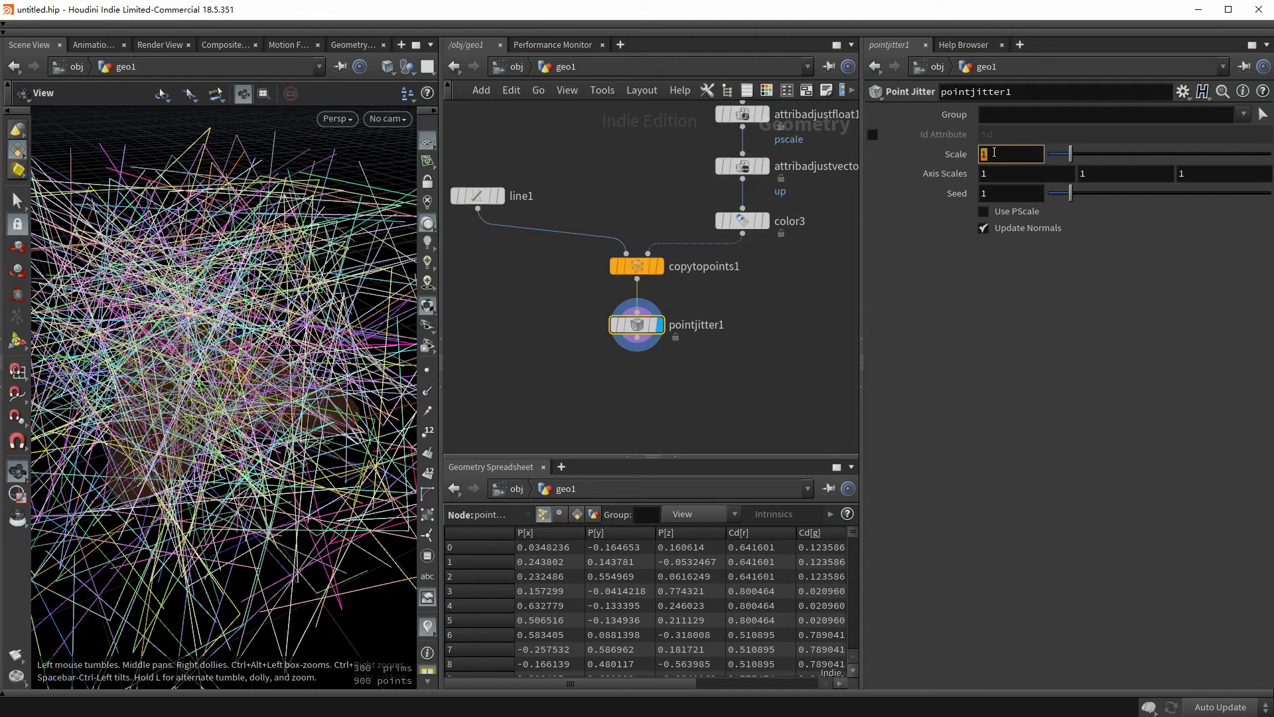
left_click(995, 153)
type("0.01")
key("Return")
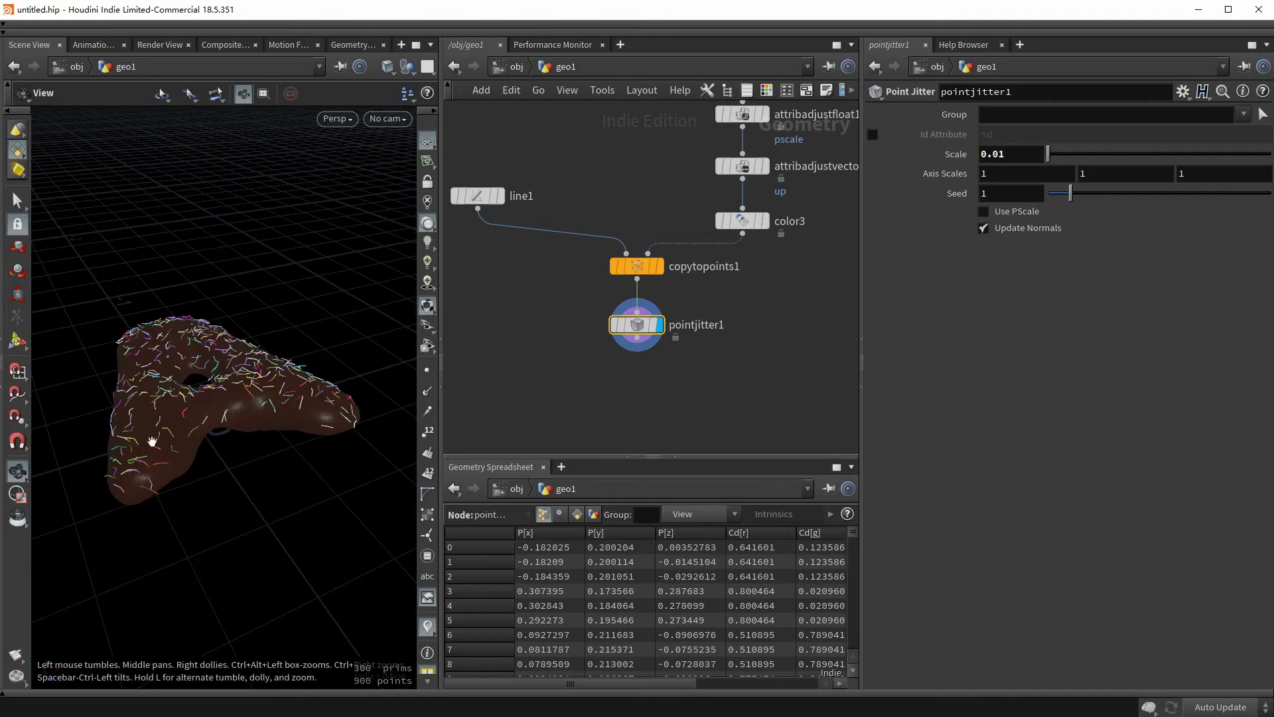
left_click_drag(152, 441, 126, 311)
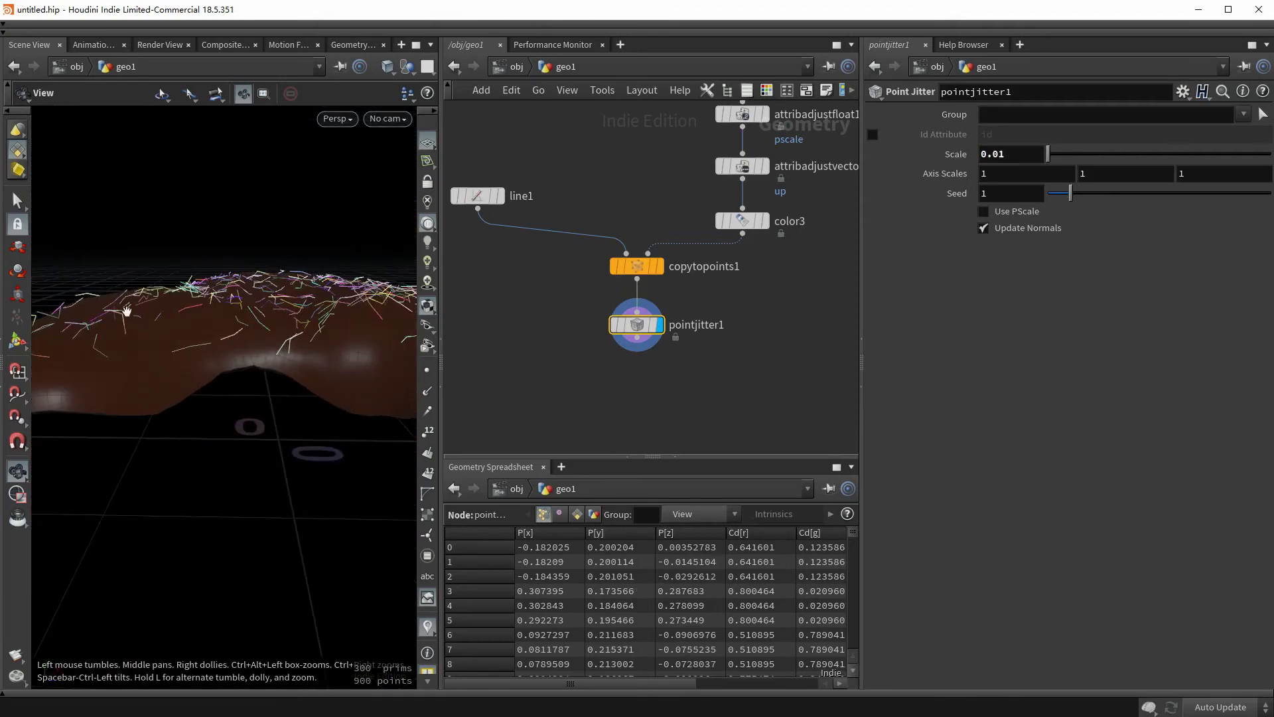
- Append a Resample using 3 maximum segments instead of maximum segment length
key("Tab")
type("res")
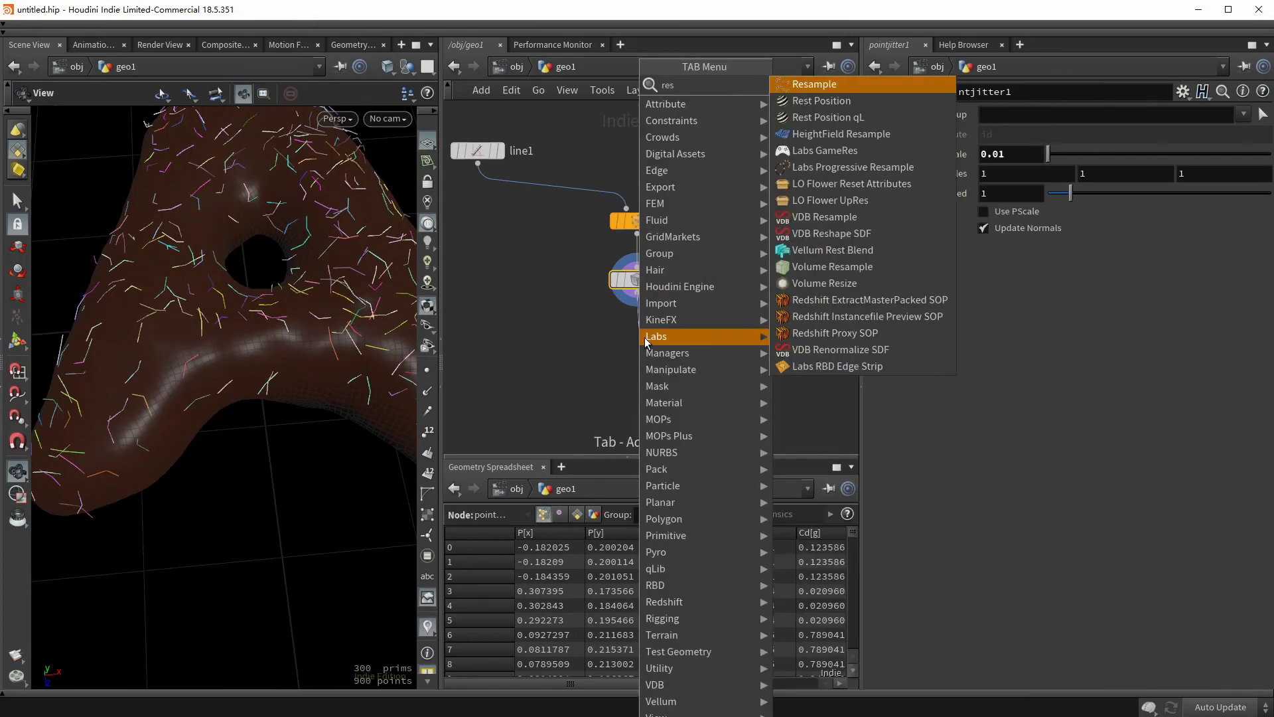
key("Return")
left_click(647, 340)
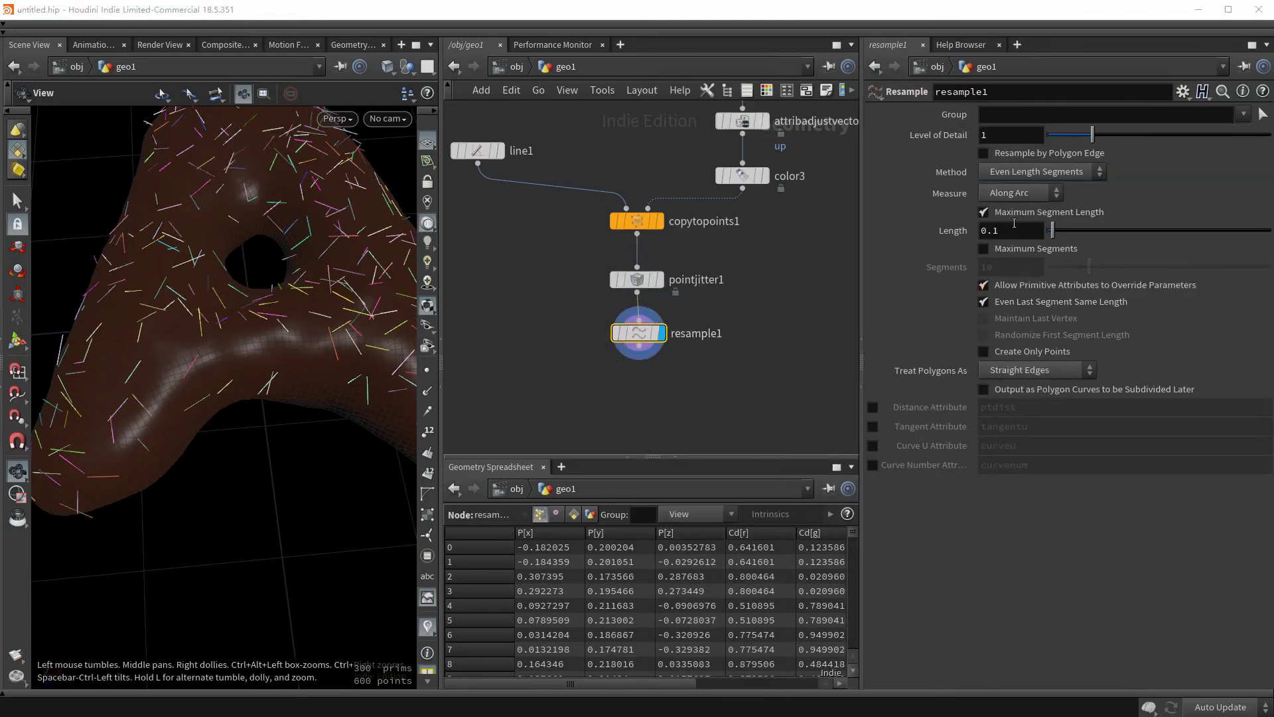
left_click(1023, 212)
left_click(1010, 249)
type("3")
key("Return")
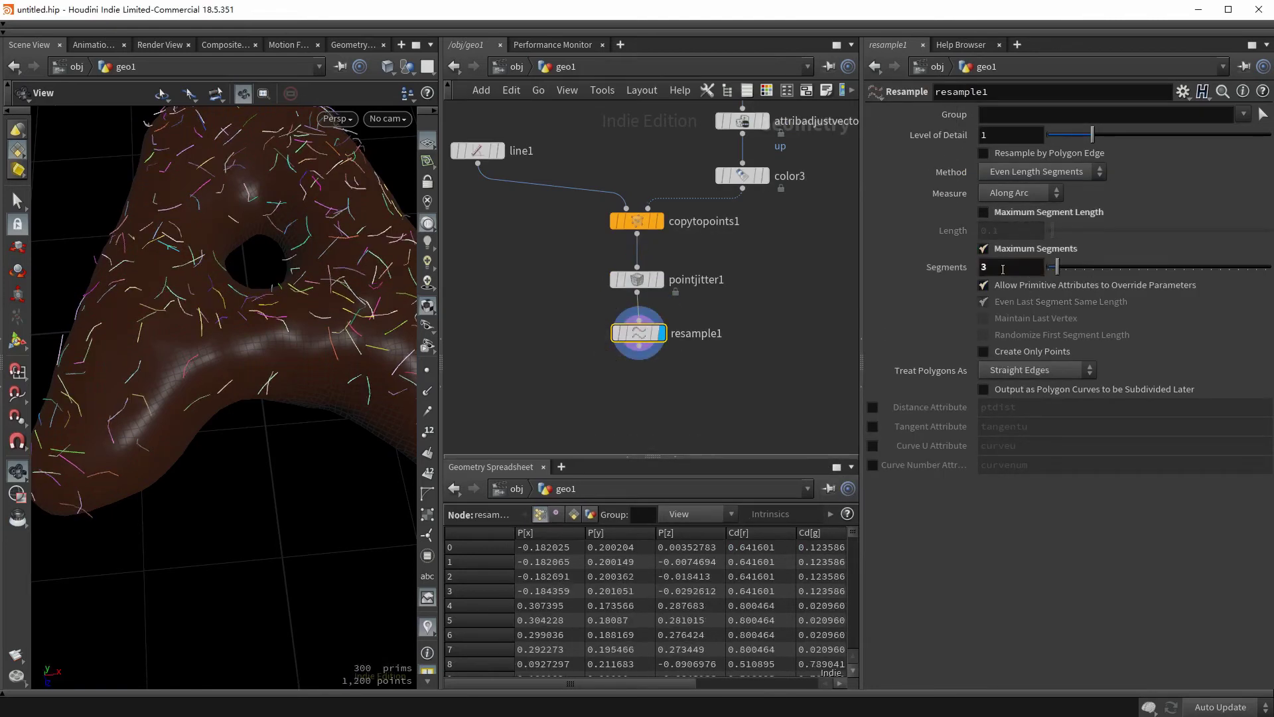
left_click_drag(375, 458, 342, 381)
left_click(428, 370)
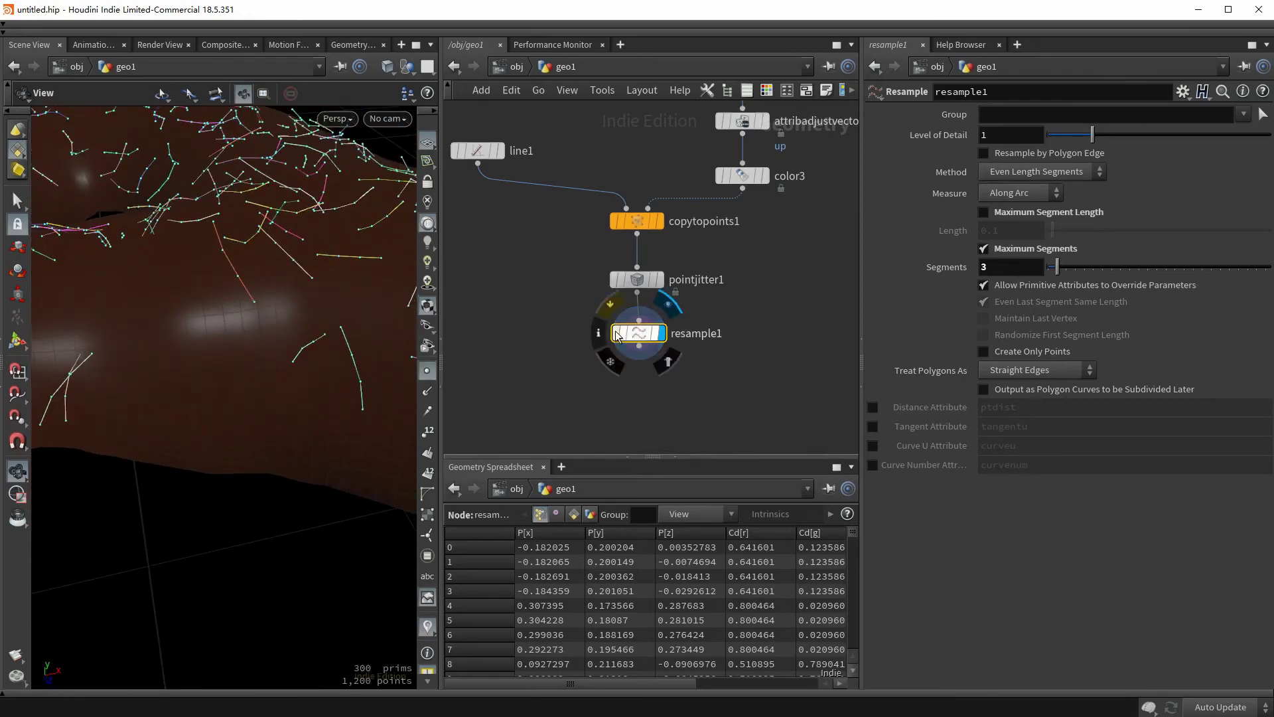
middle_click_drag(628, 381, 629, 362)
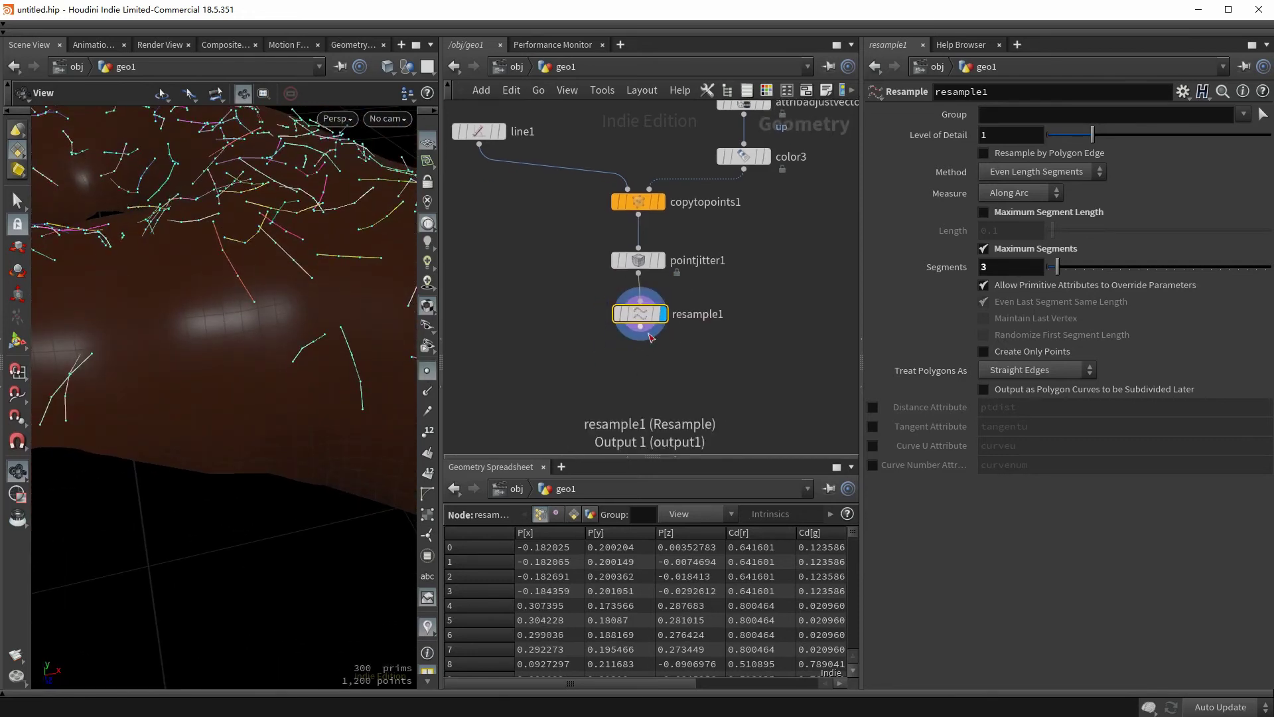
- Add a PolyWire under resample1 with wire radius 0.01
left_click(640, 327)
key("Tab")
type("polywire")
key("Return")
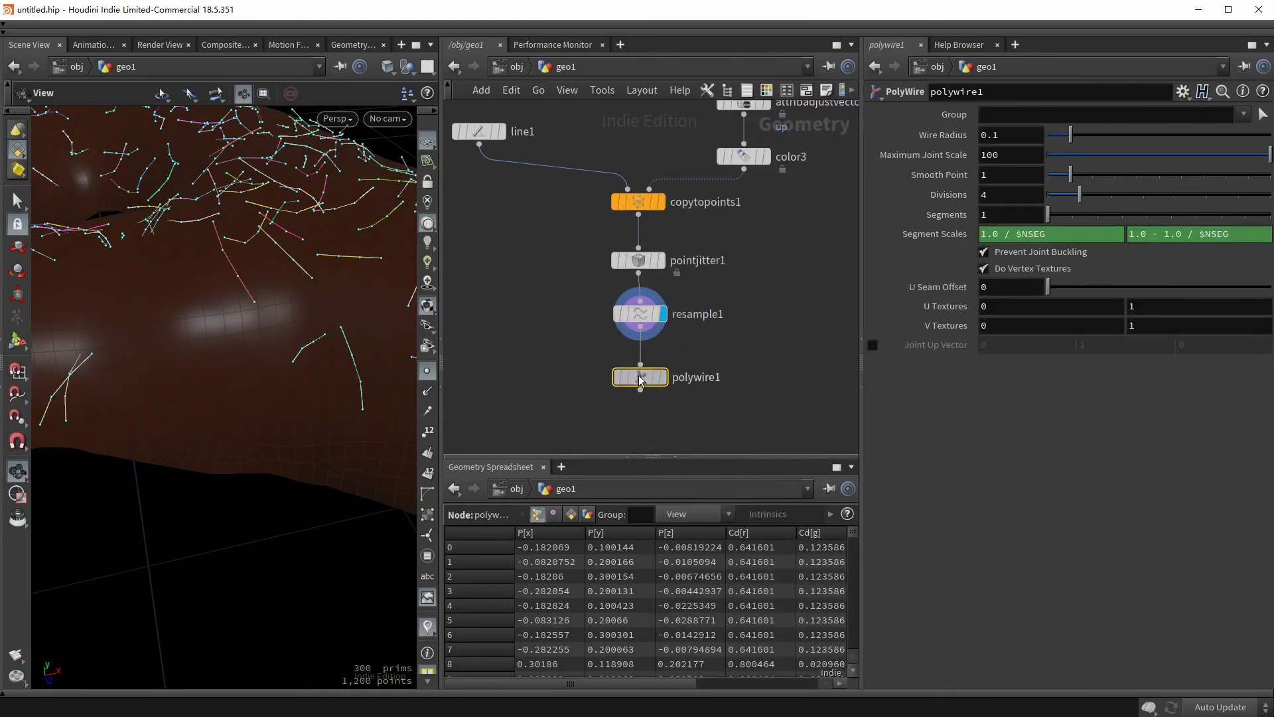
left_click(640, 375)
left_click(990, 136)
type("0.01")
key("Return")
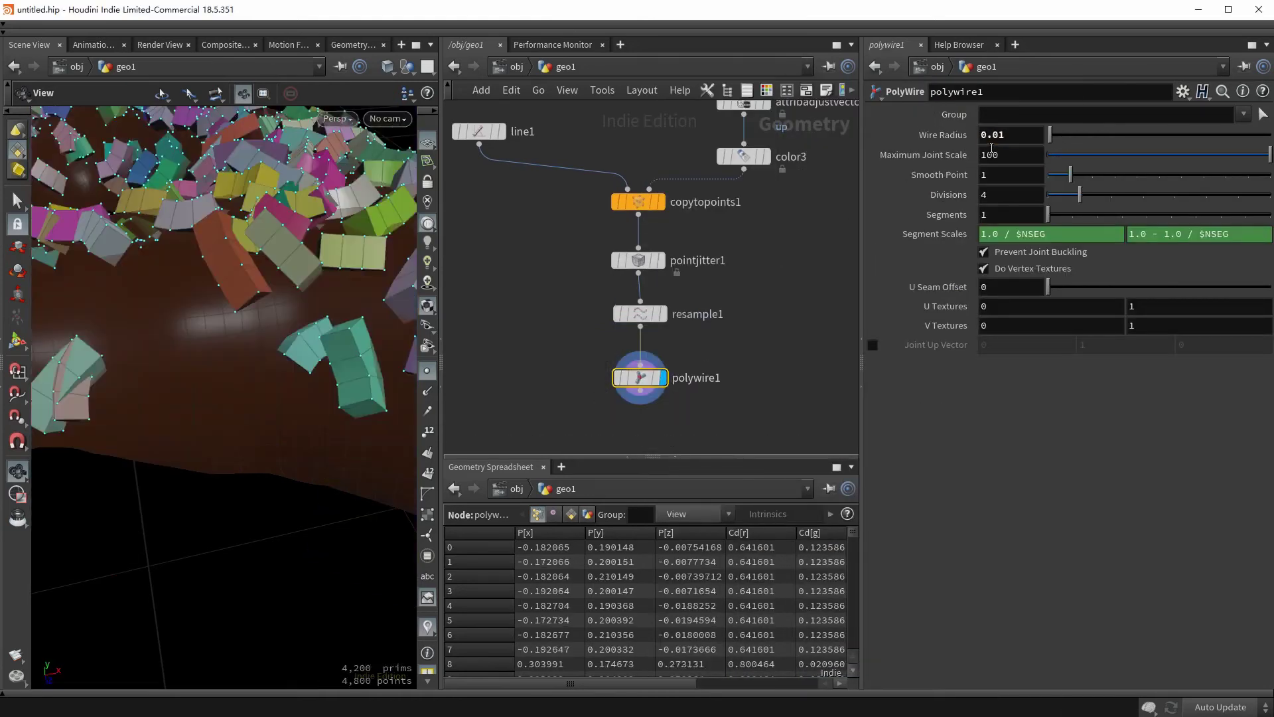
scroll(266, 398, "down", 10)
left_click(427, 372)
scroll(219, 385, "up", 5)
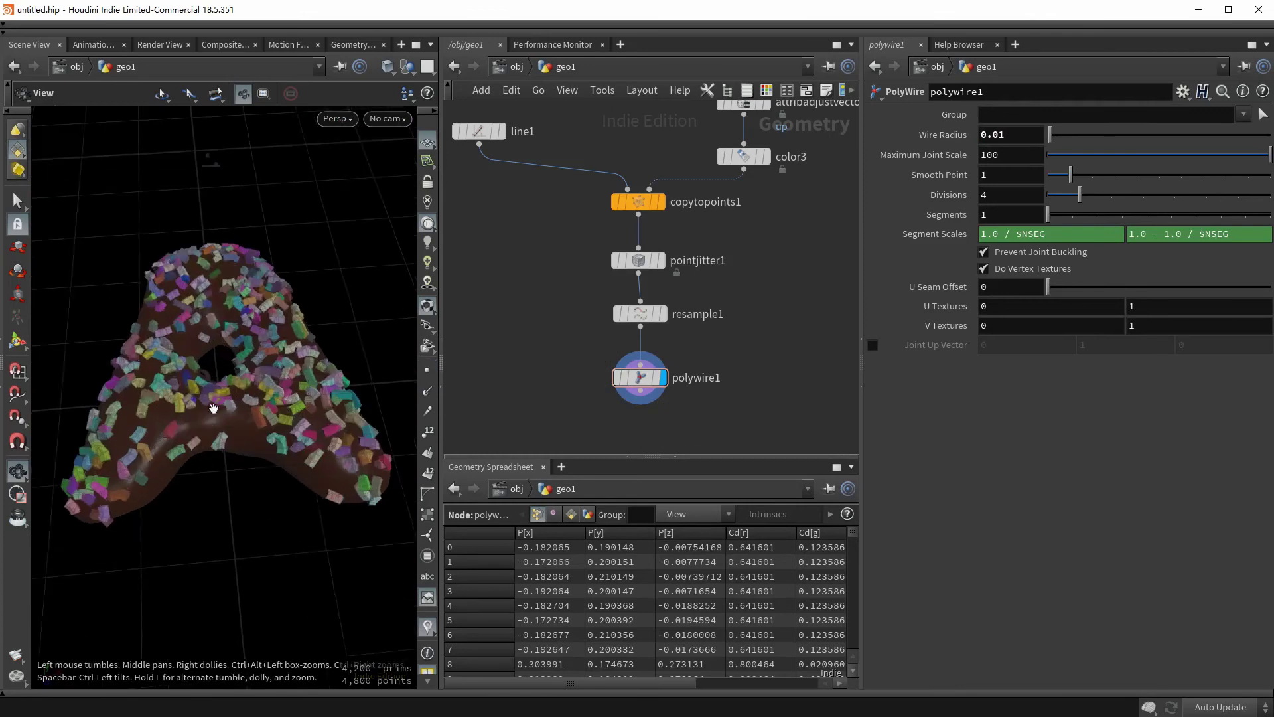
- Add a Subdivide node (subdivide2) and move it off to the right of polywire1
middle_click_drag(631, 424, 630, 369)
left_click(638, 335)
left_click(634, 376)
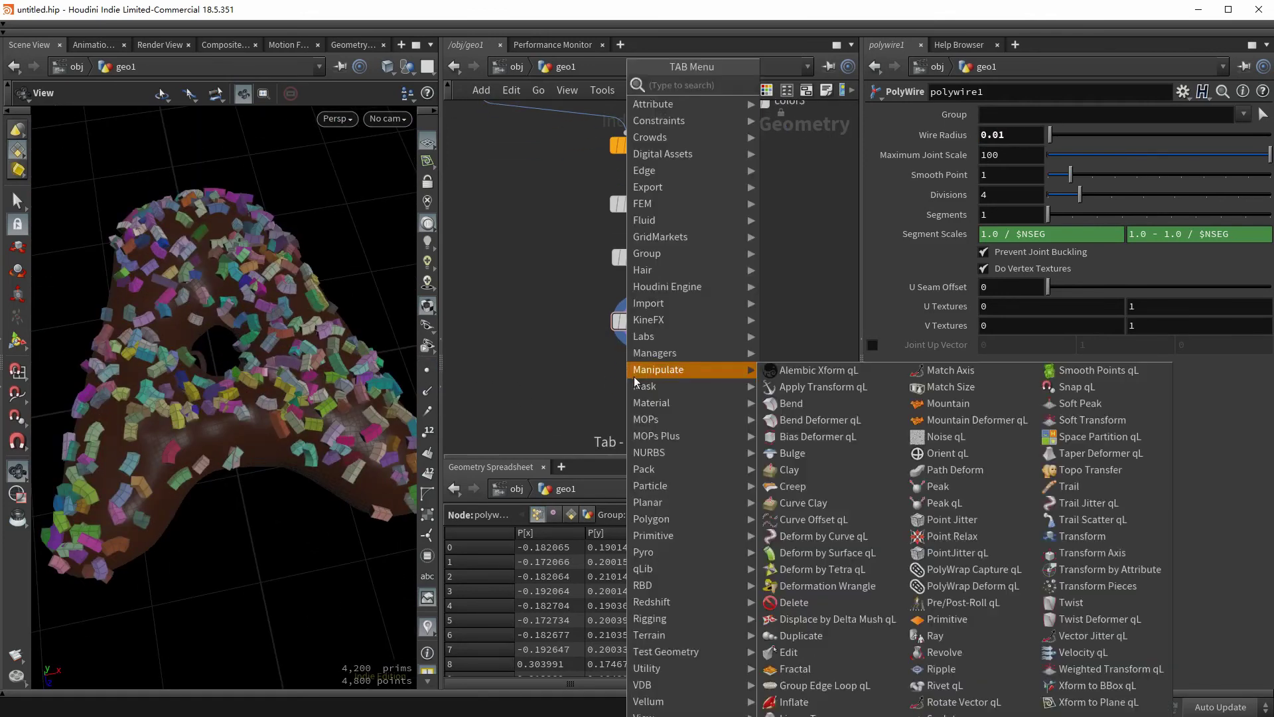
type("sub")
key("Return")
left_click(634, 377)
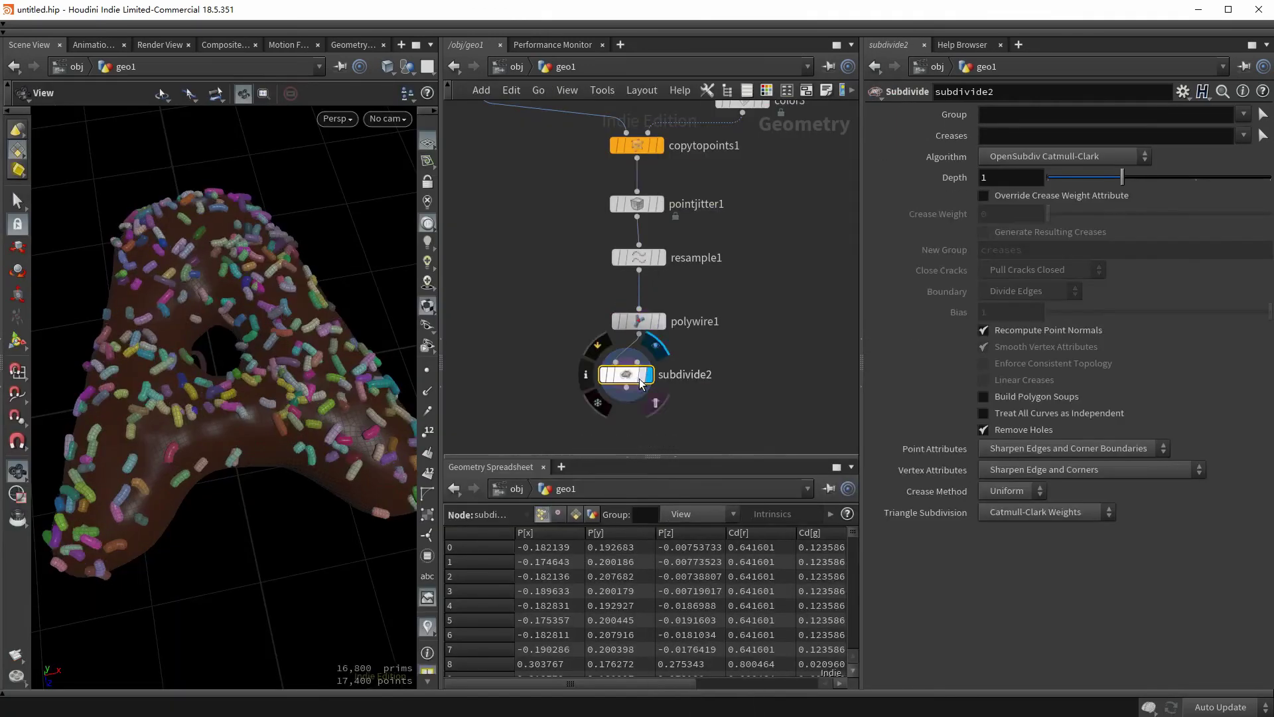
scroll(1026, 176, "up", 1)
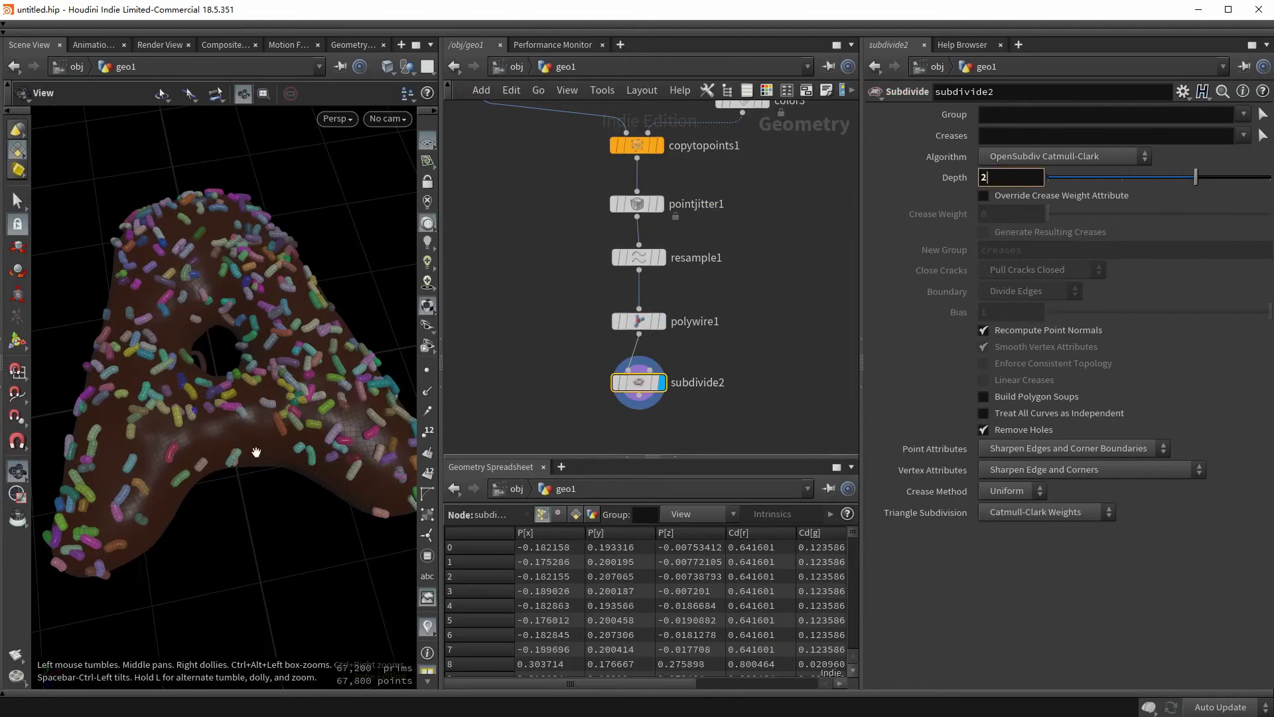
mouse_move(659, 388)
left_click_drag(659, 388, 775, 387)
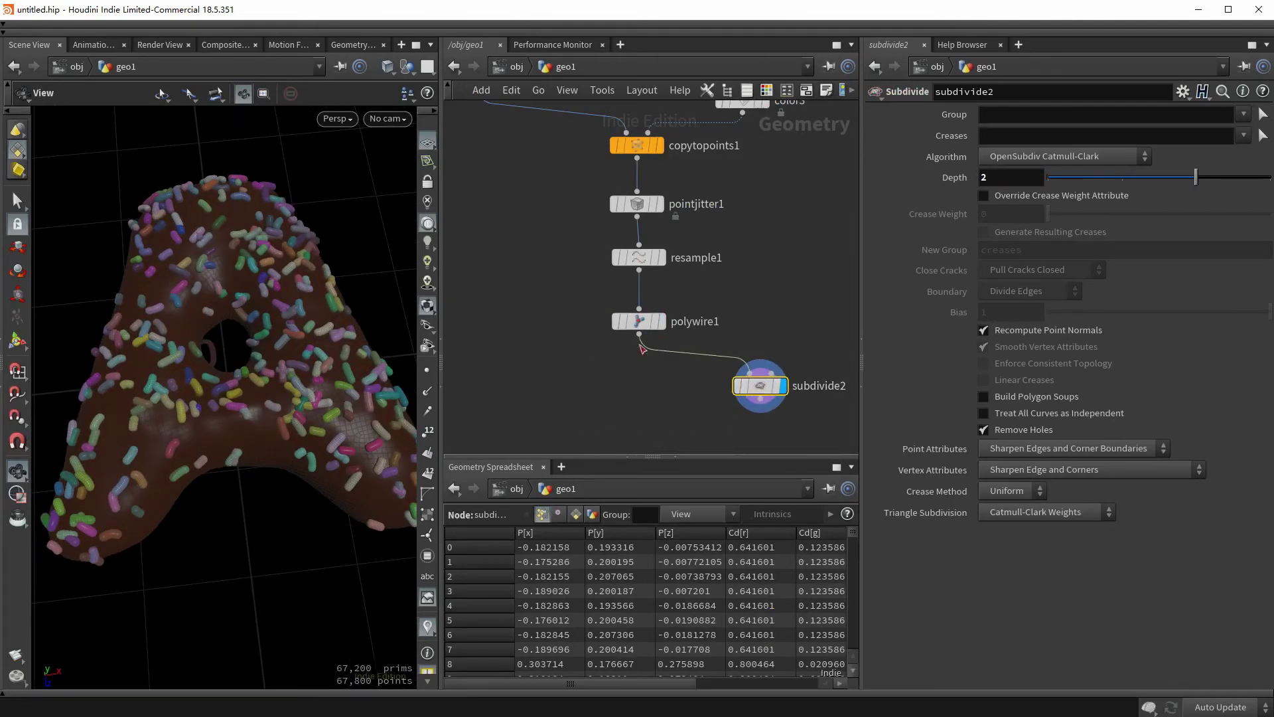
- Add a Group Create node after polywire1 with the group name sprinkles
left_click(639, 331)
key("Tab")
type("group")
key("Return")
left_click(628, 358)
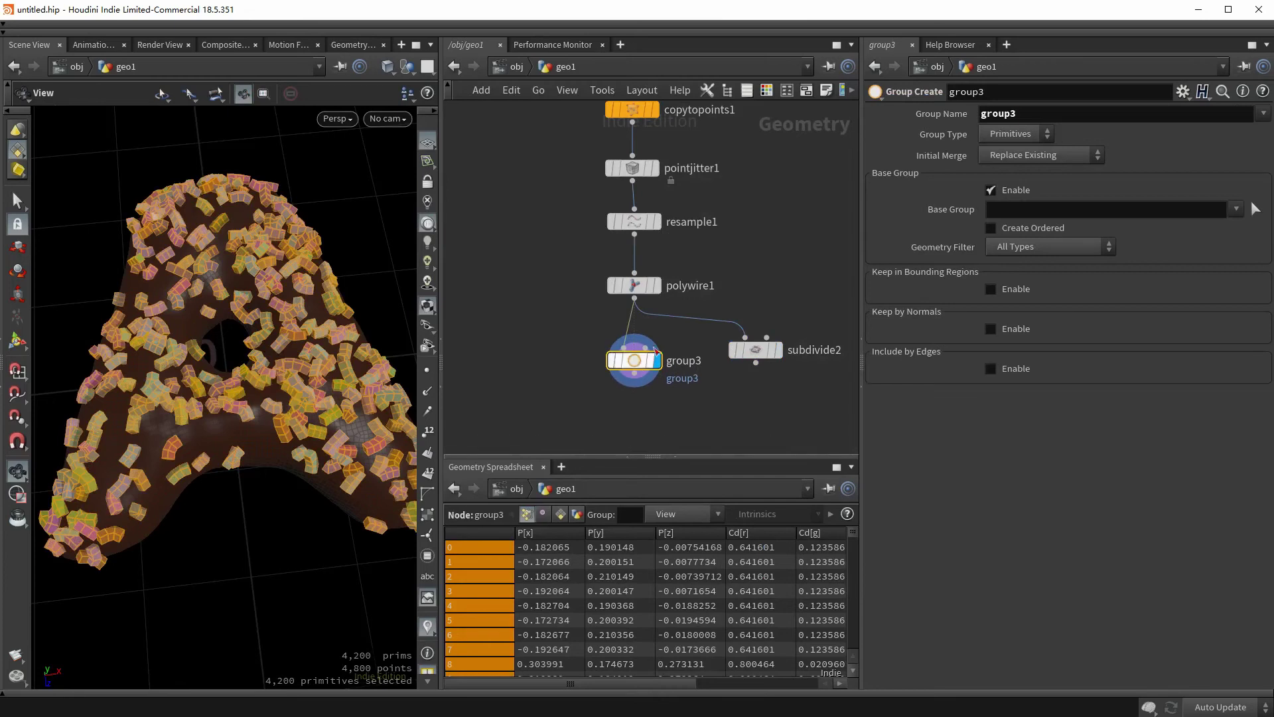
double_click(1015, 113)
type("sprinkles")
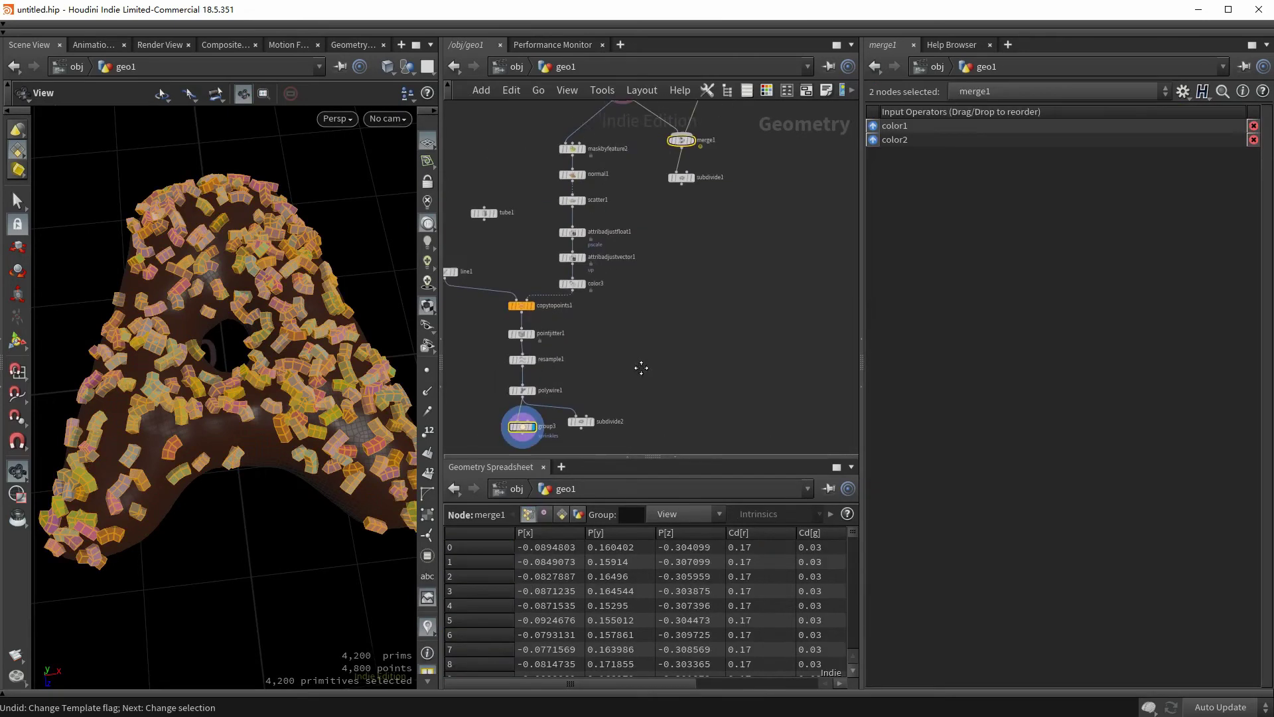
- Merge group3 and merge1 into a new merge2 node
middle_click_drag(641, 368, 660, 341)
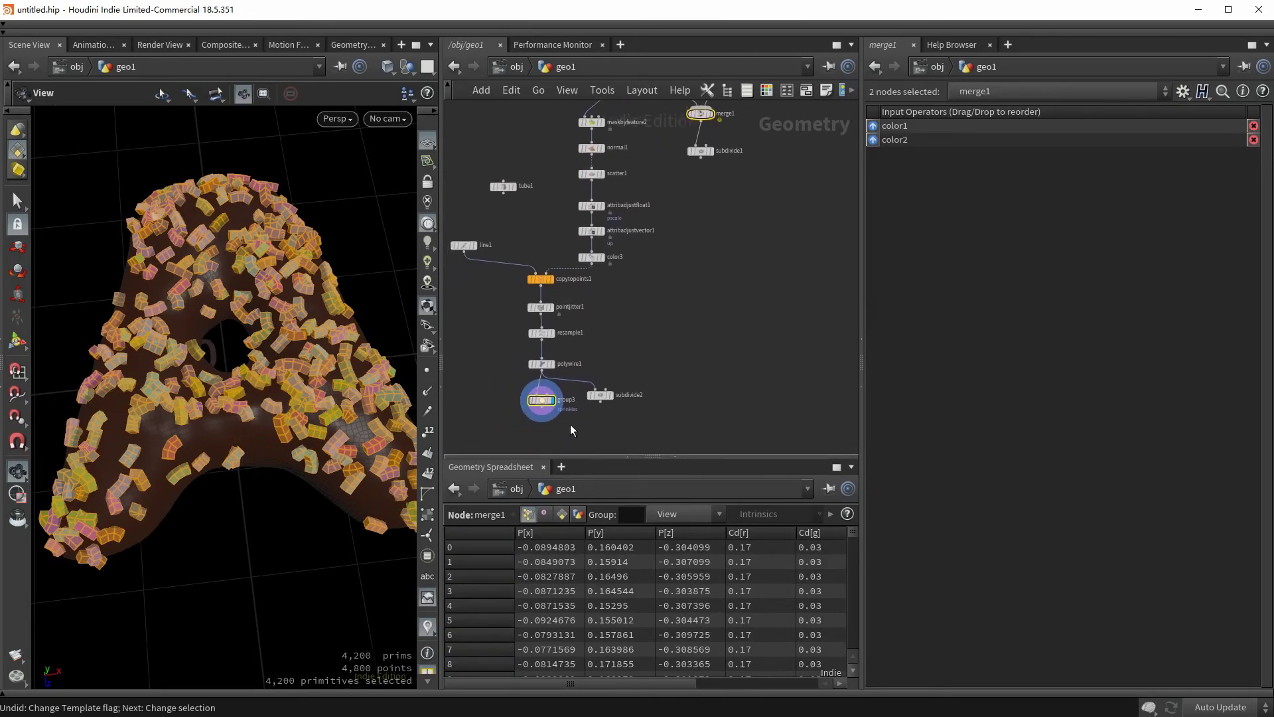
left_click(702, 115, "shift")
left_click(542, 407)
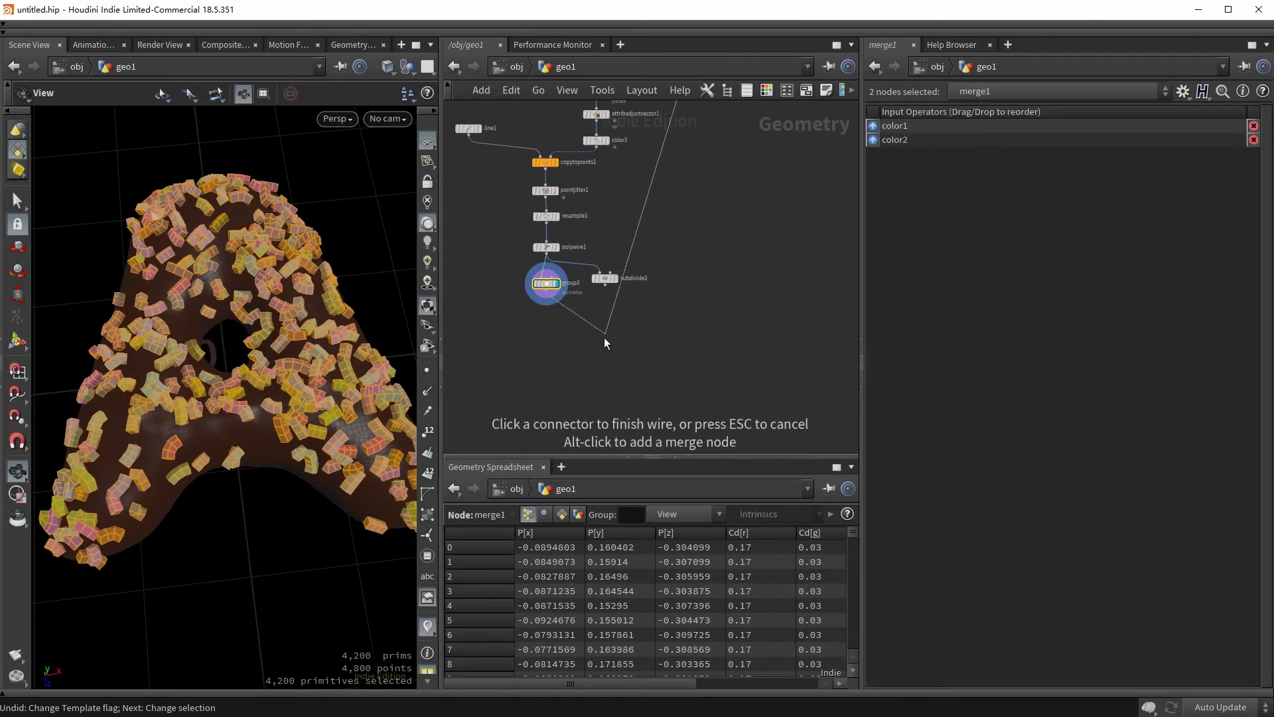
left_click(593, 361, "alt")
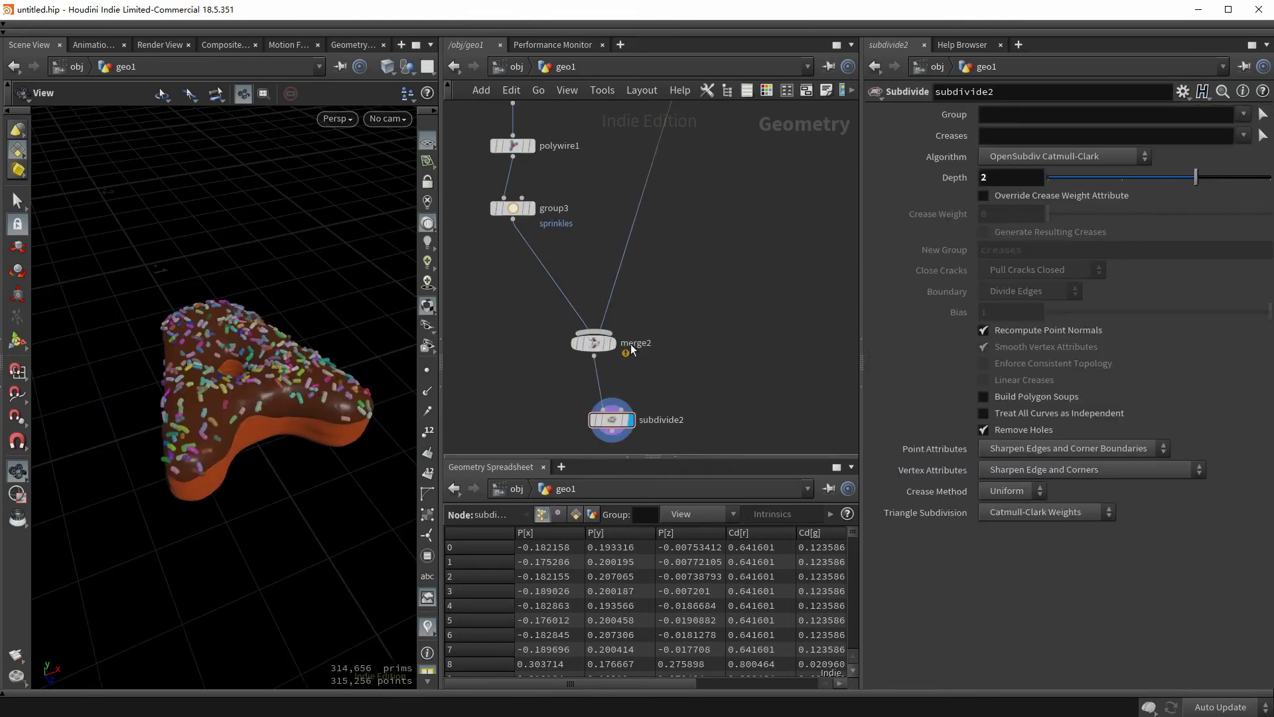
- Add a new Line node in empty network space and display it in the viewport
scroll(686, 276, "down", 5)
middle_click_drag(564, 277, 587, 297)
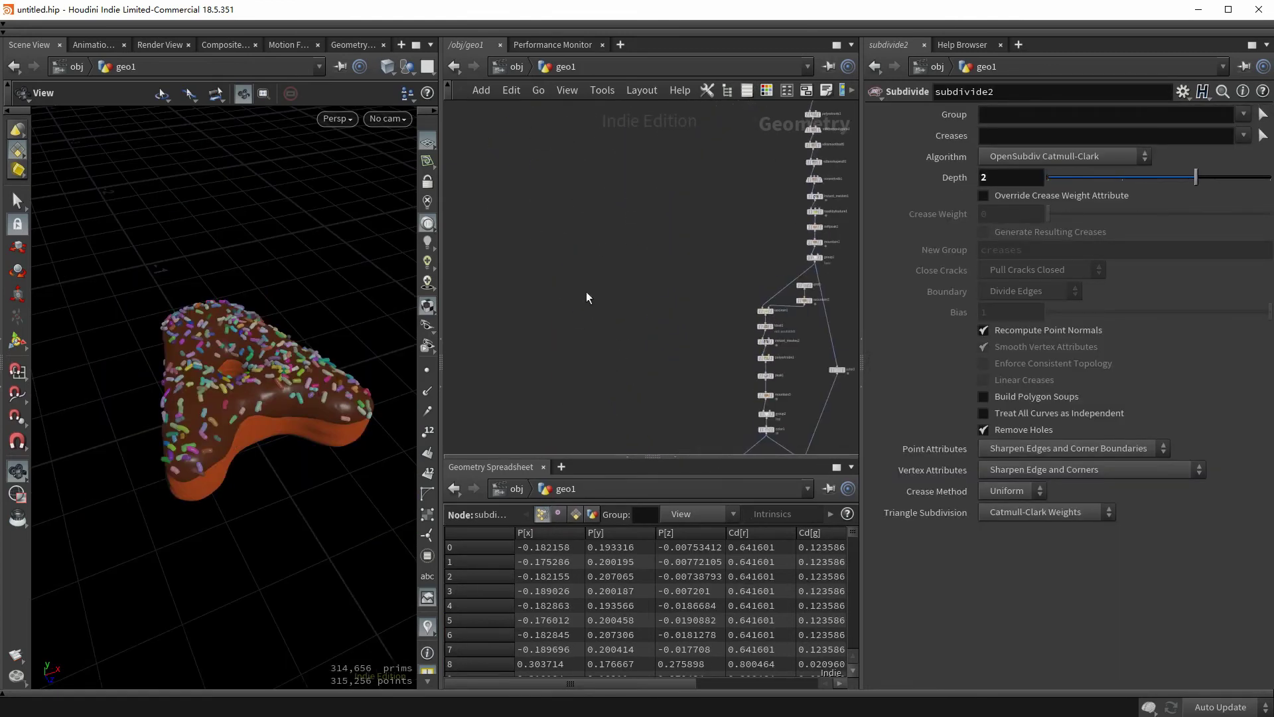
key("Tab")
type("line")
key("Return")
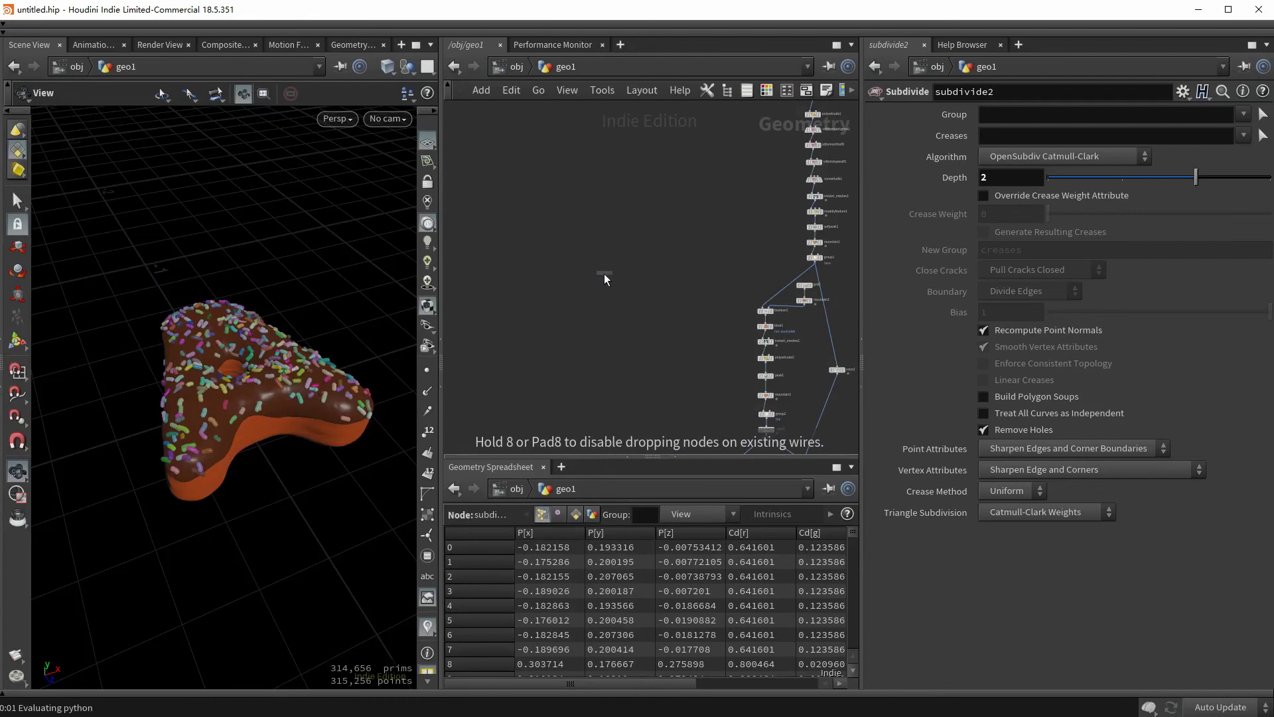
left_click(603, 282)
scroll(602, 281, "up", 5)
left_click(634, 280)
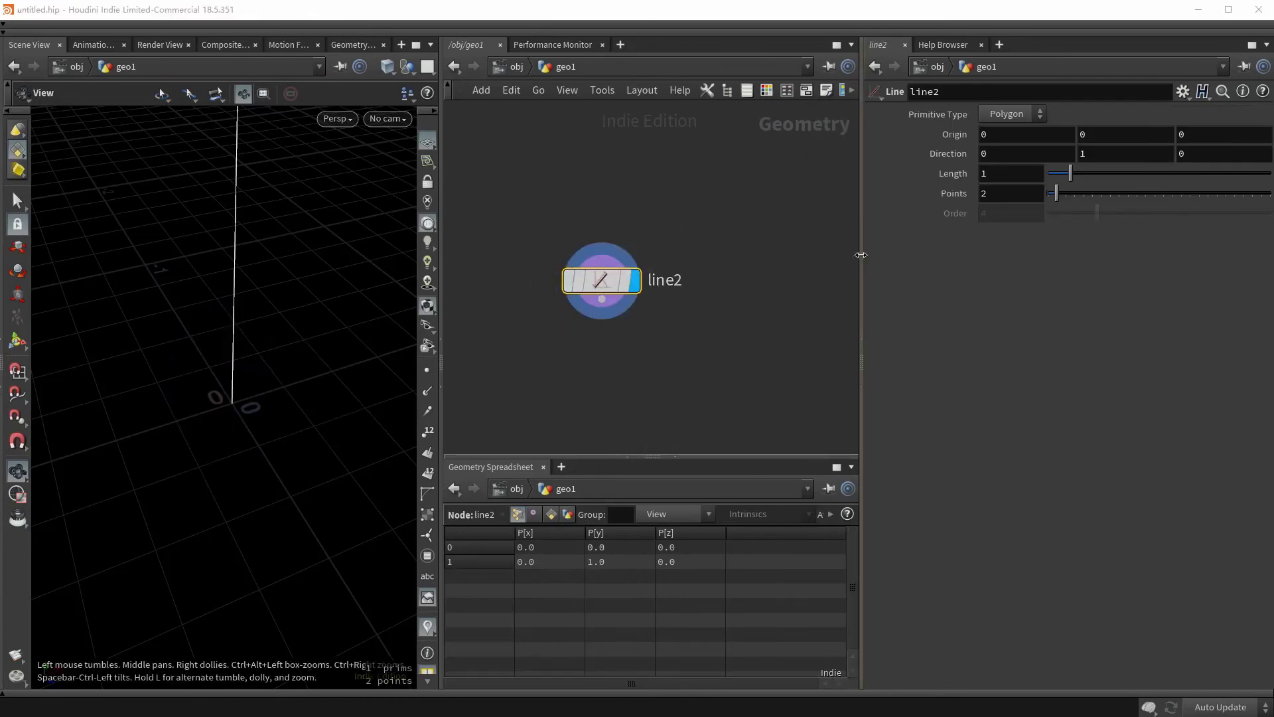
- Set the line's direction to 0,0,1 and its point count to 13
left_click(1095, 154)
type("0")
key("Tab")
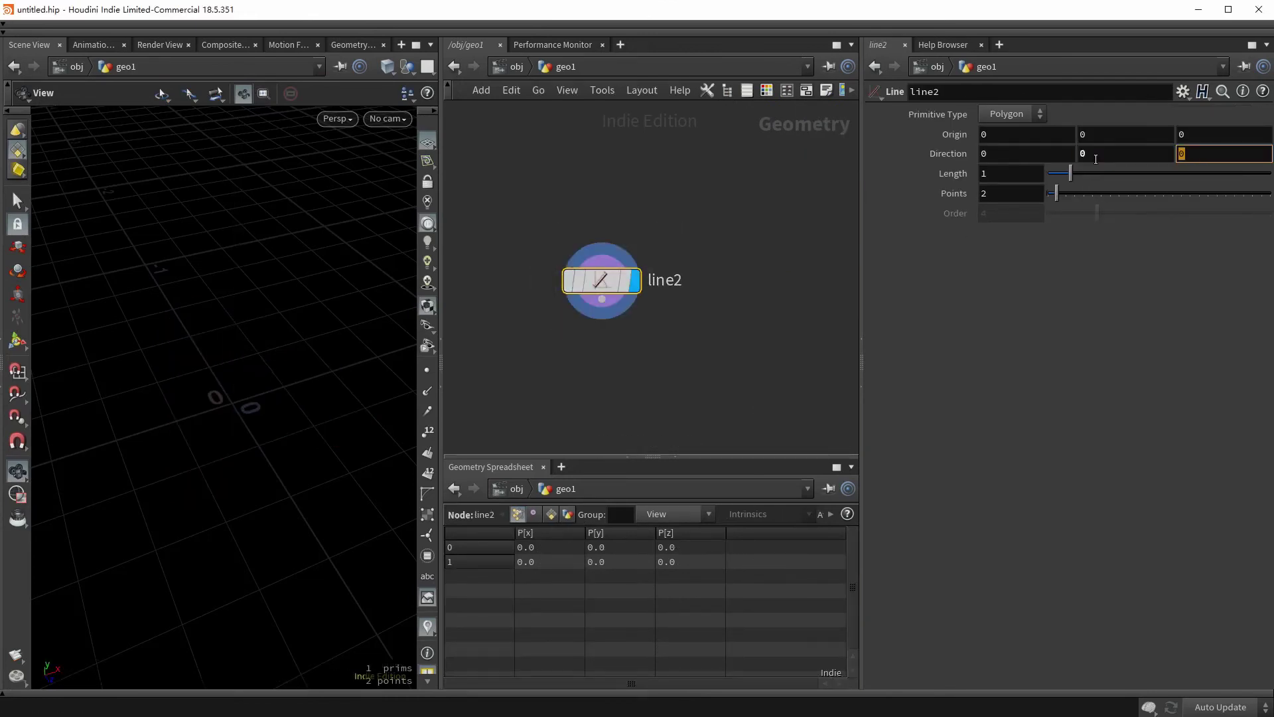
type("1")
key("Return")
left_click_drag(350, 563, 226, 366)
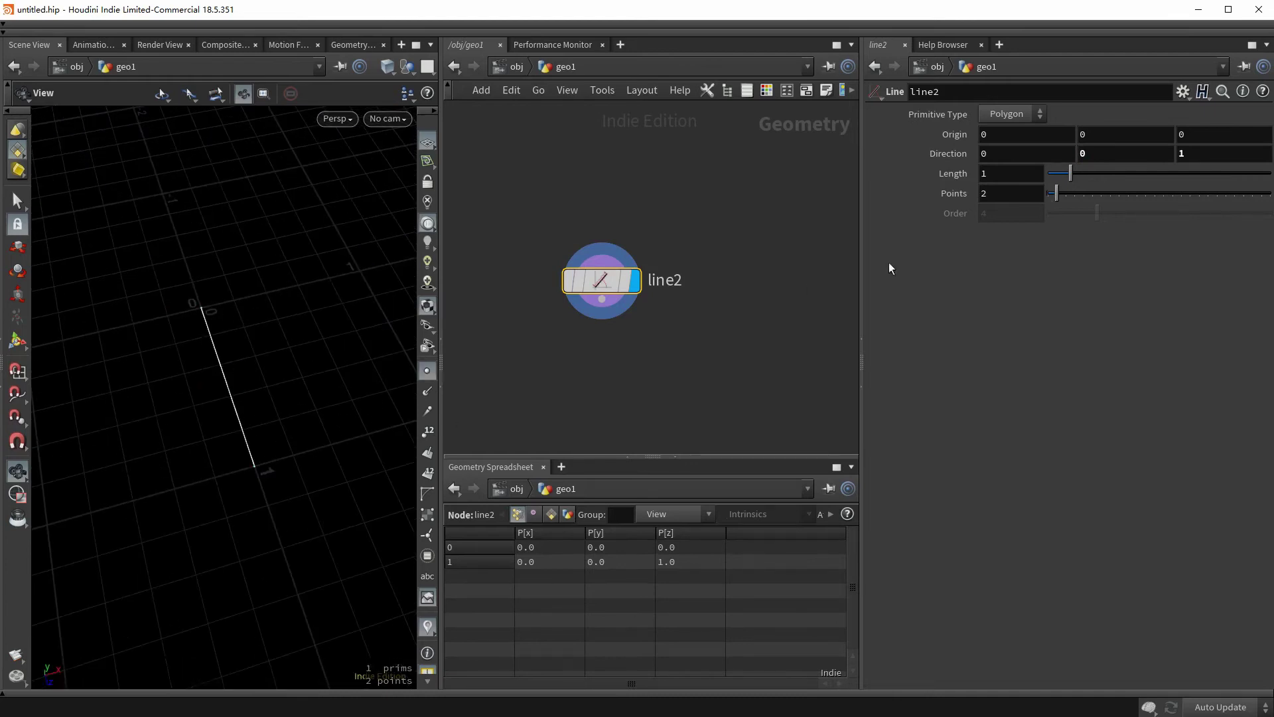
left_click_drag(1056, 193, 1105, 193)
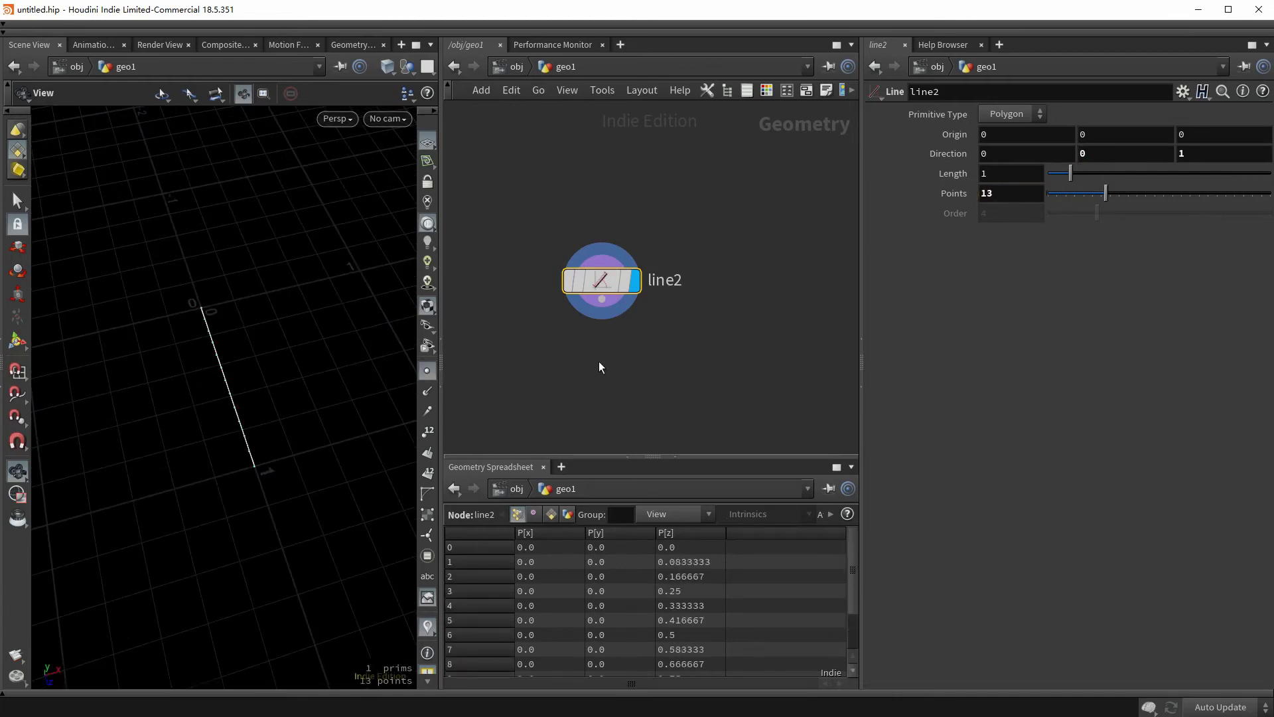
- Add a Group by Range below line2 grouping points with a 1 of 2 range filter
middle_click_drag(599, 367, 603, 279)
key("Tab")
type("group ran")
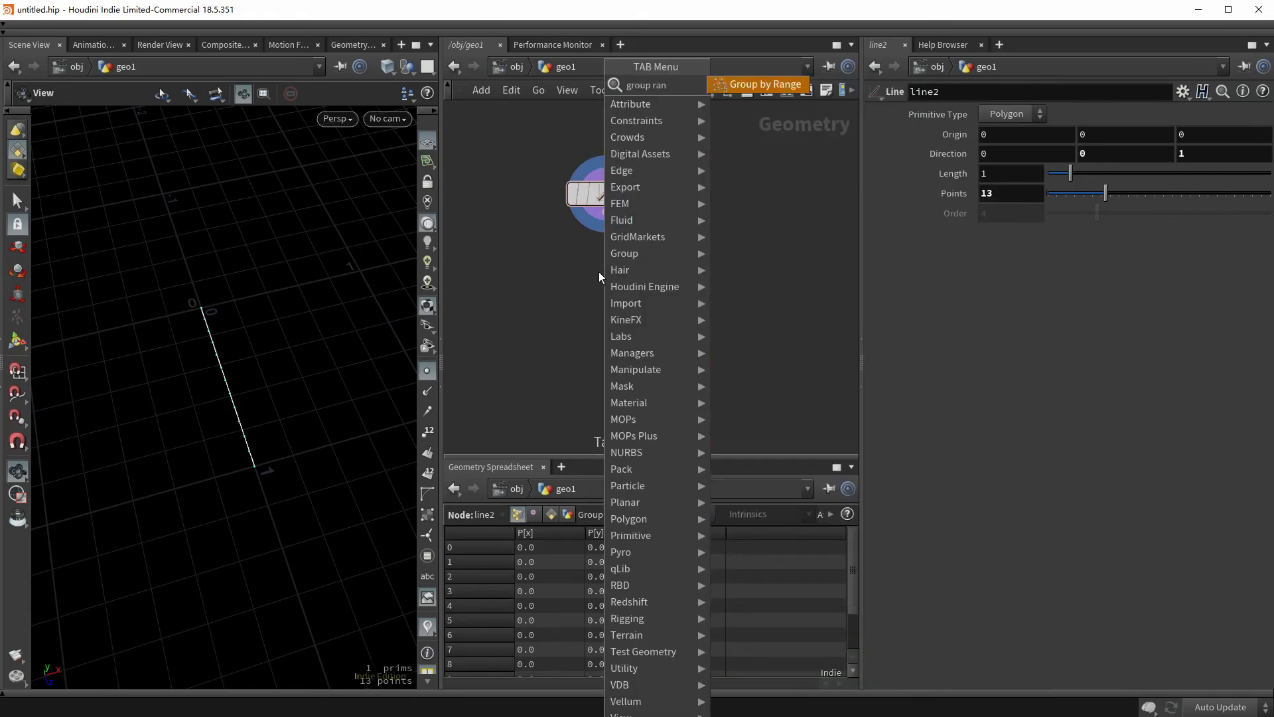
key("Return")
left_click(599, 273)
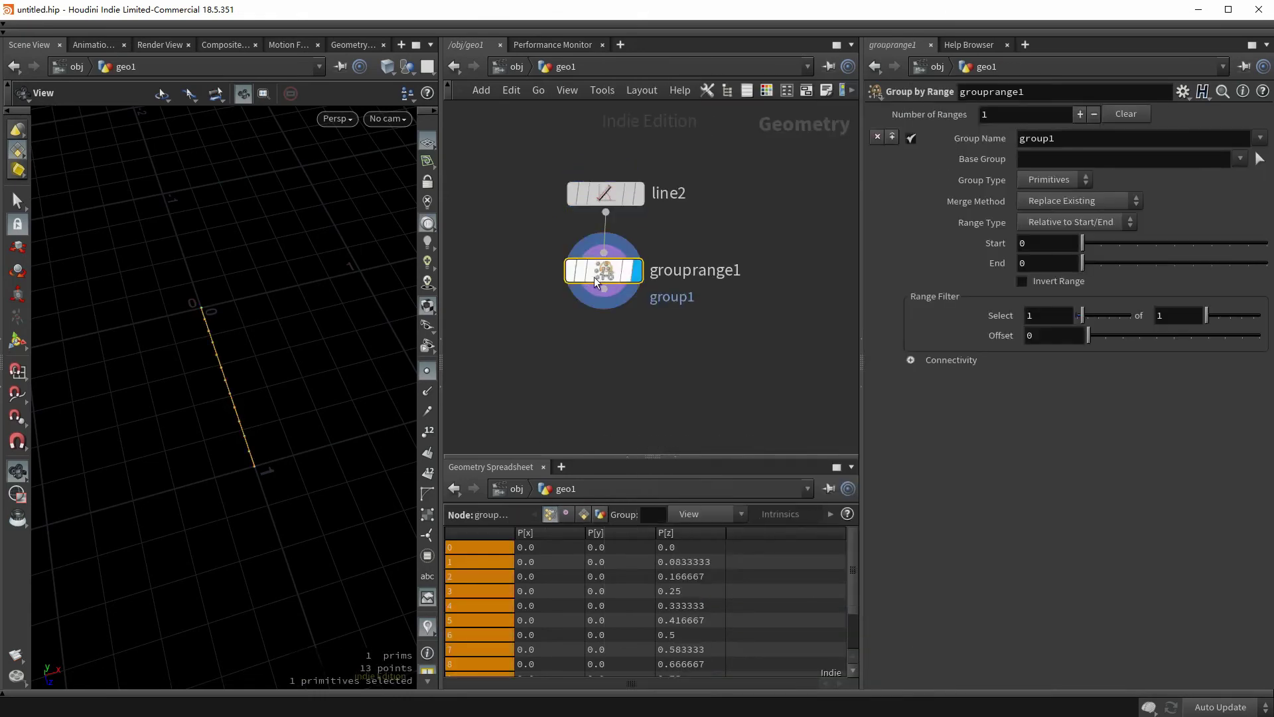
left_click(1055, 179)
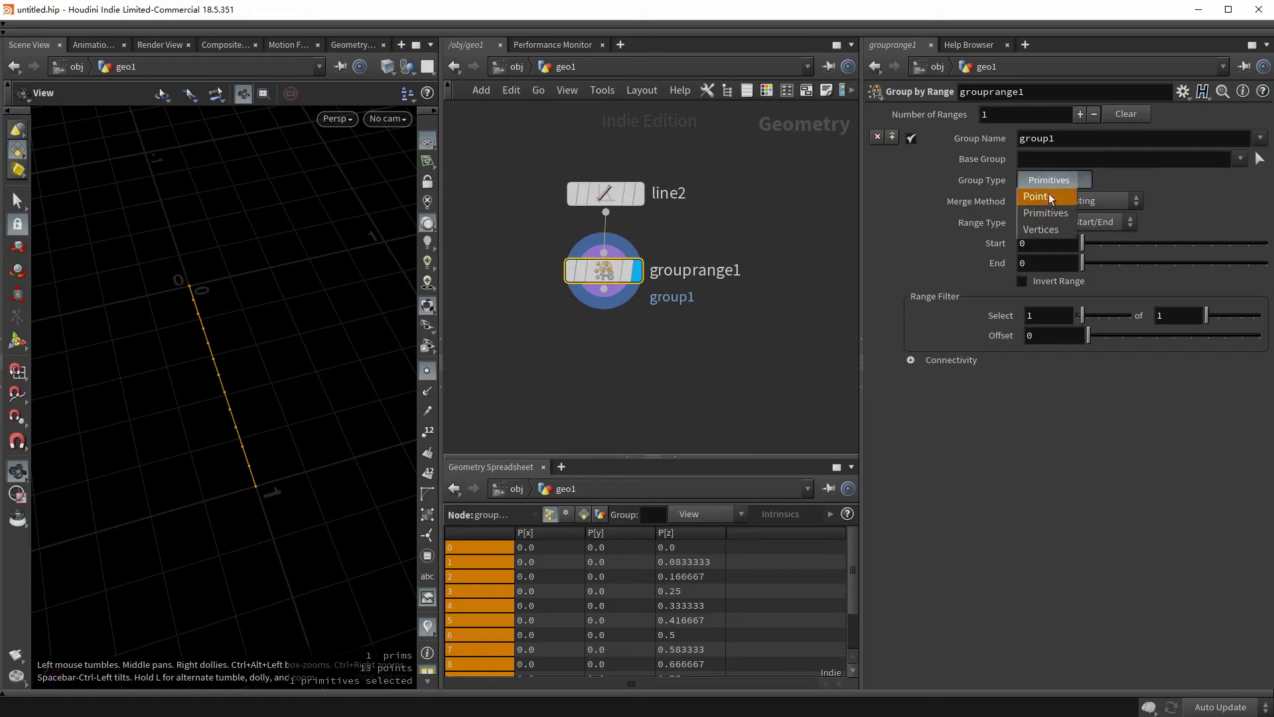
left_click(1045, 195)
left_click(1178, 312)
key("BackSpace")
type("2")
key("Return")
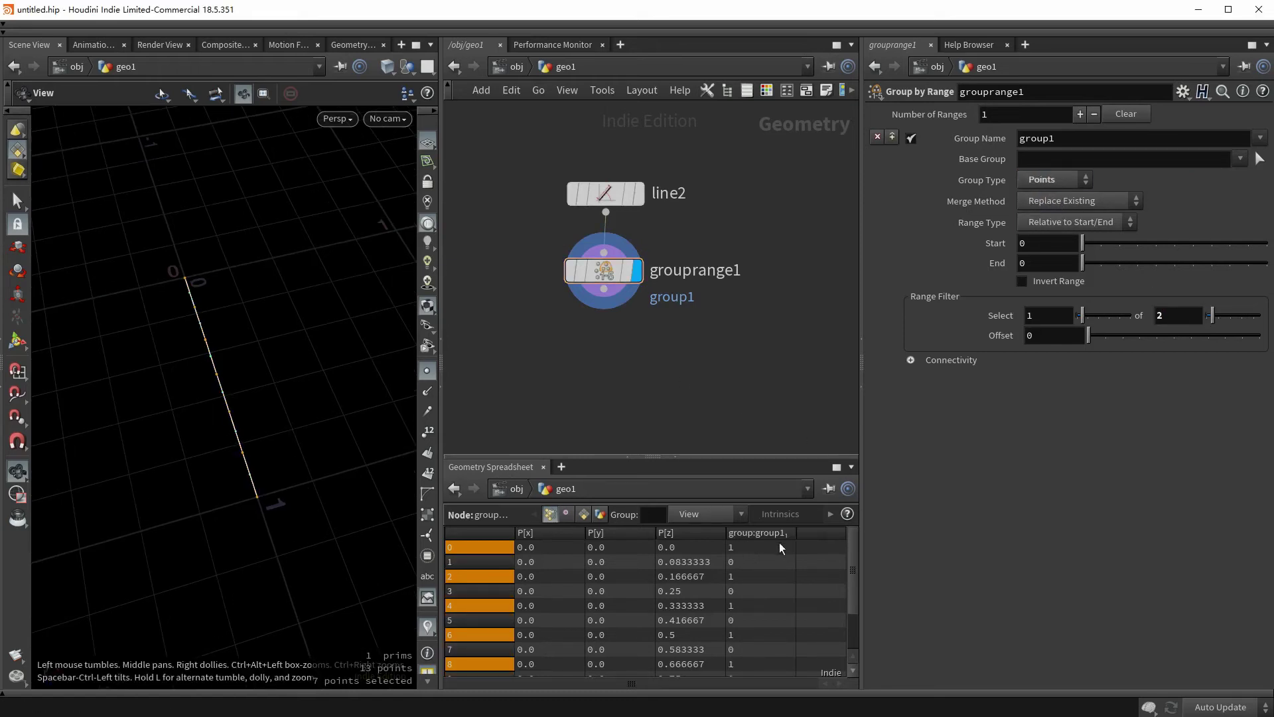
- Add transform1 restricted to group1 with Translate X 1, creating a zigzag
key("Tab")
type("transform")
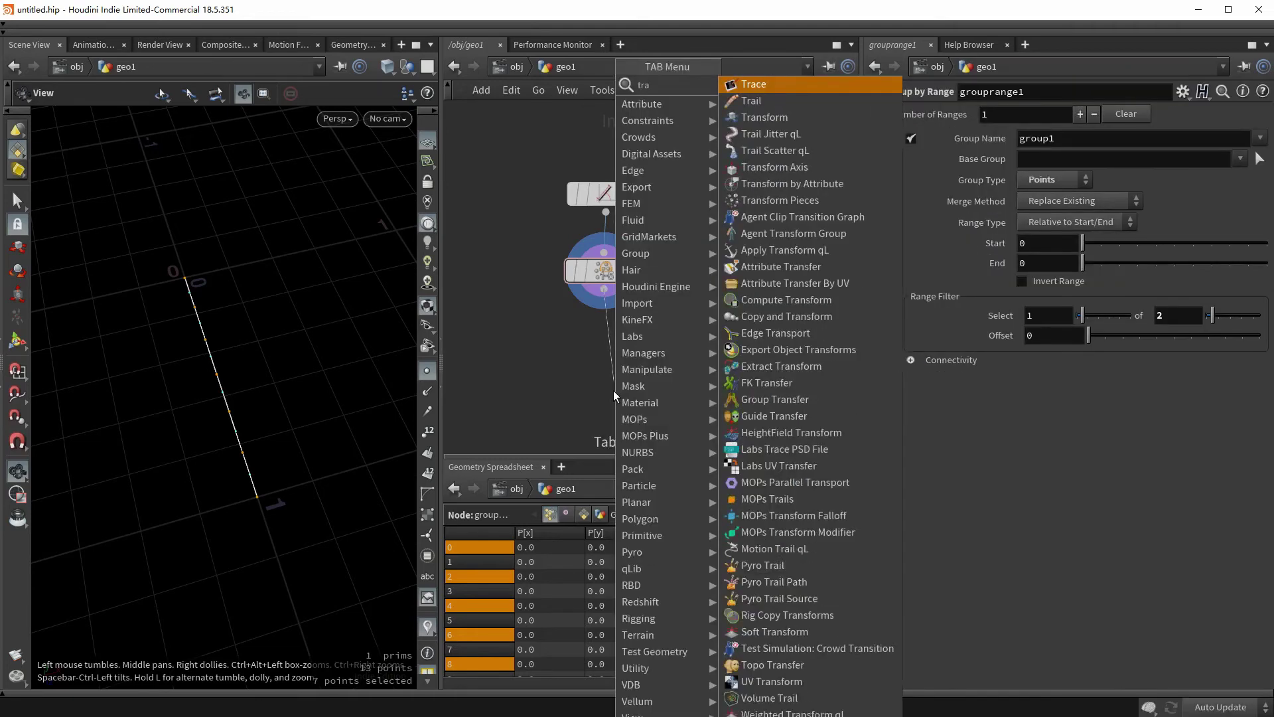
key("Return")
left_click(613, 390)
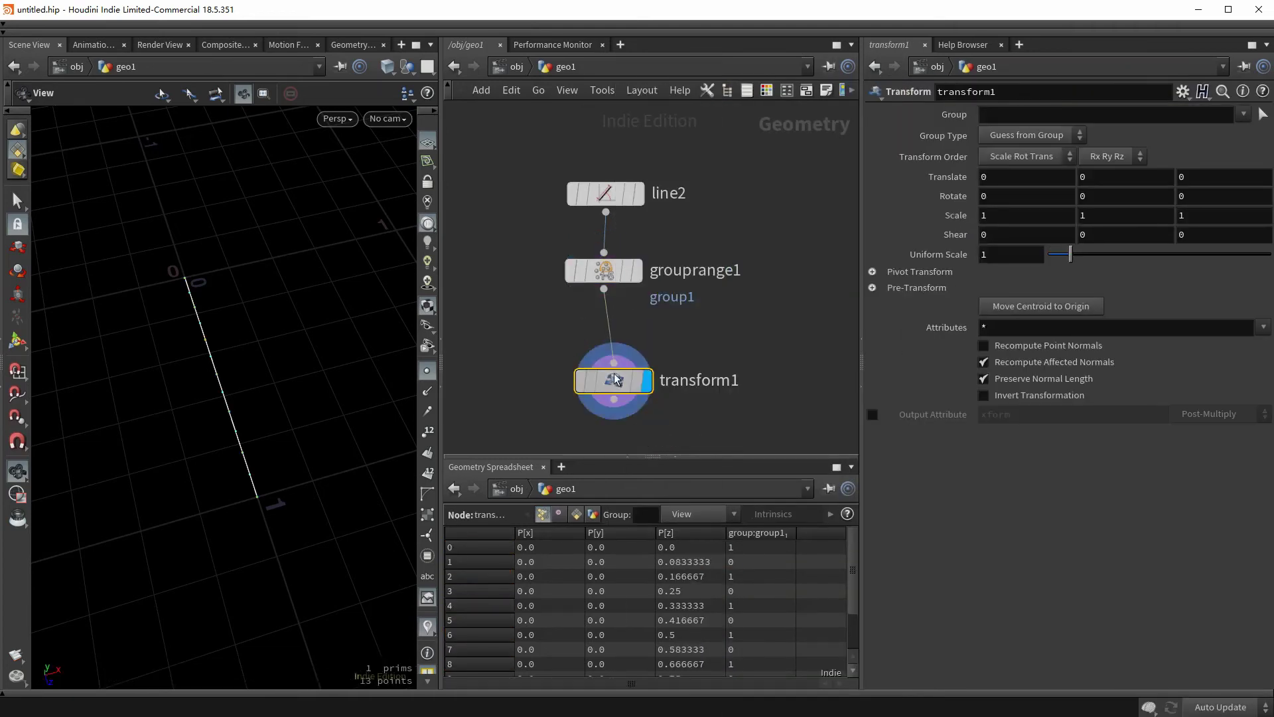
left_click(1245, 115)
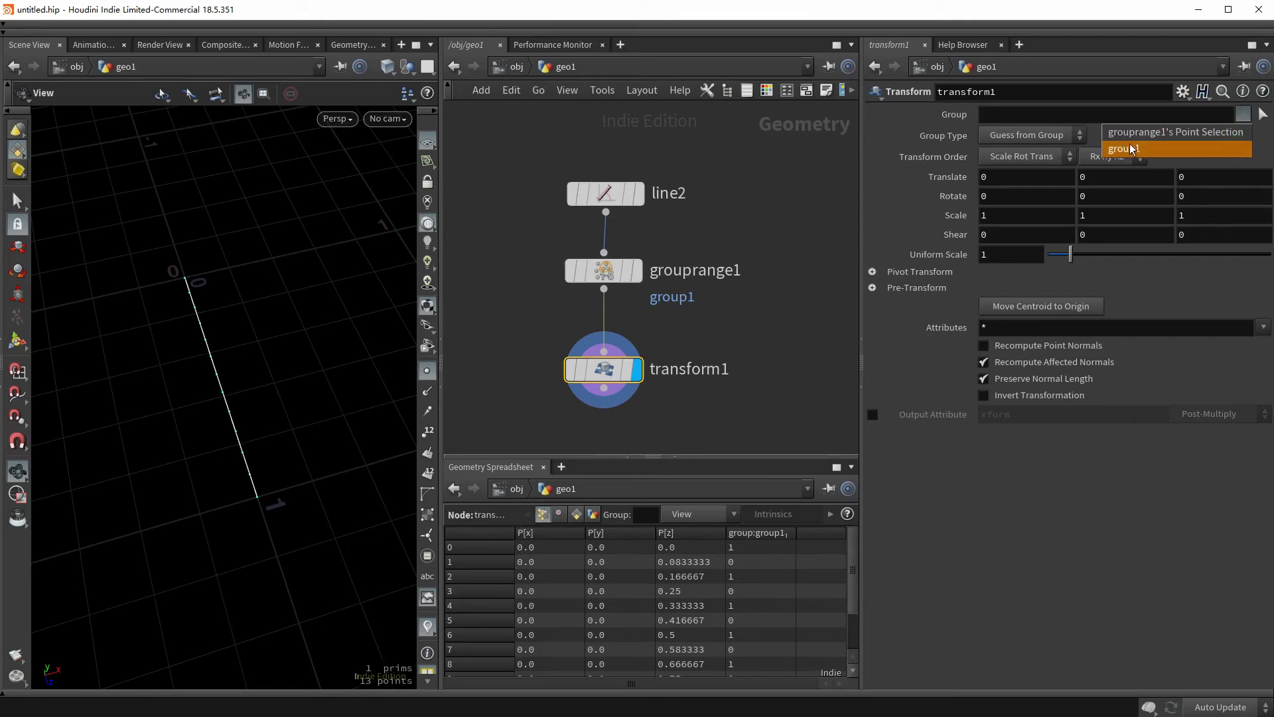
left_click(1134, 150)
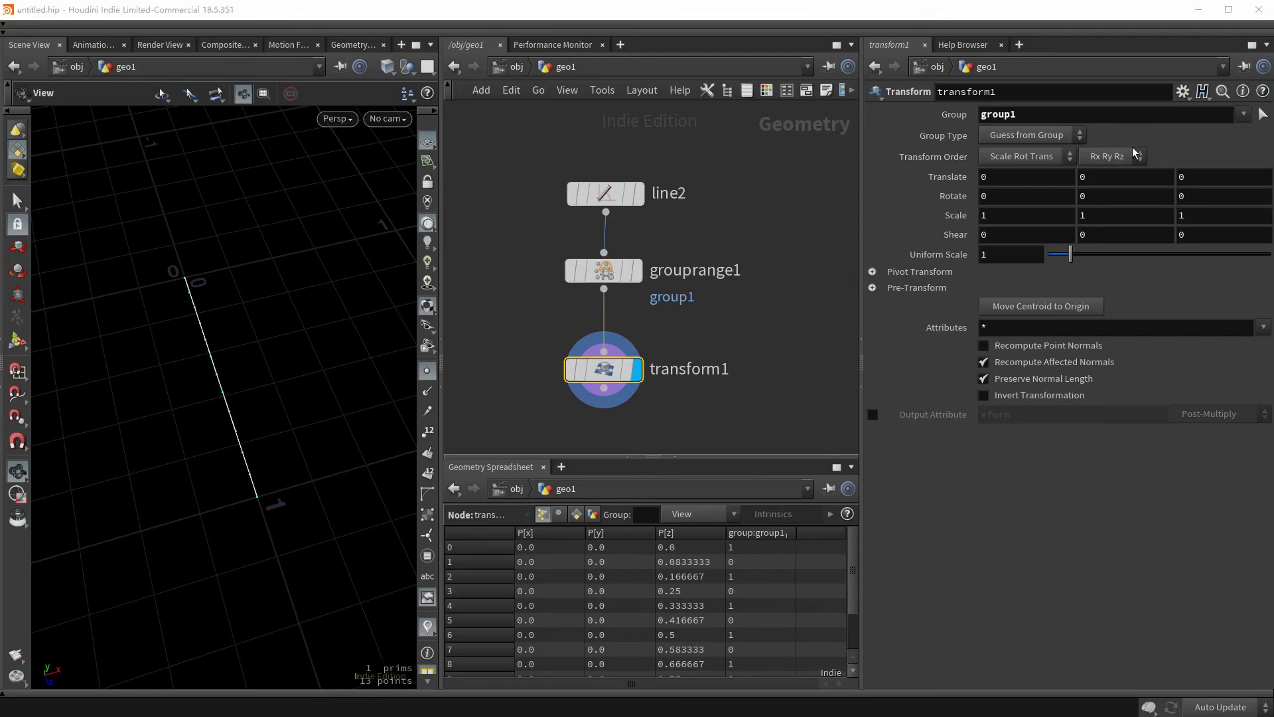
left_click(995, 176)
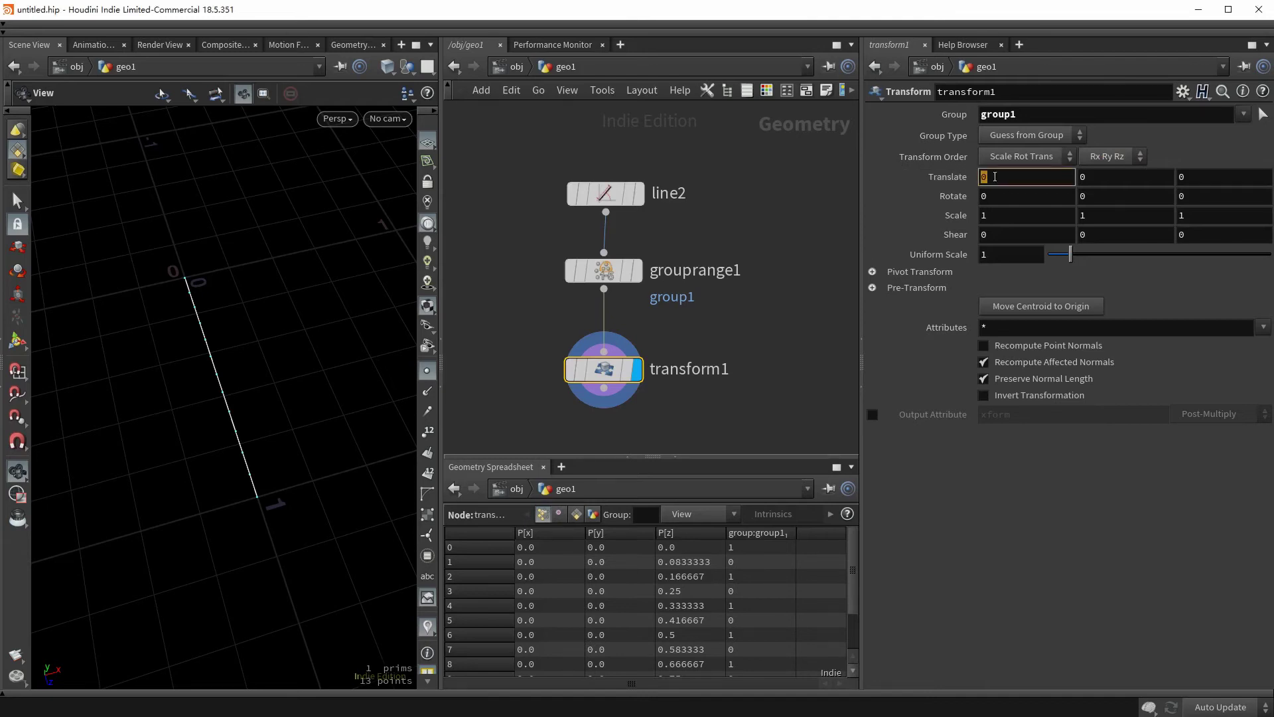
type("1")
key("Return")
left_click_drag(382, 412, 257, 428)
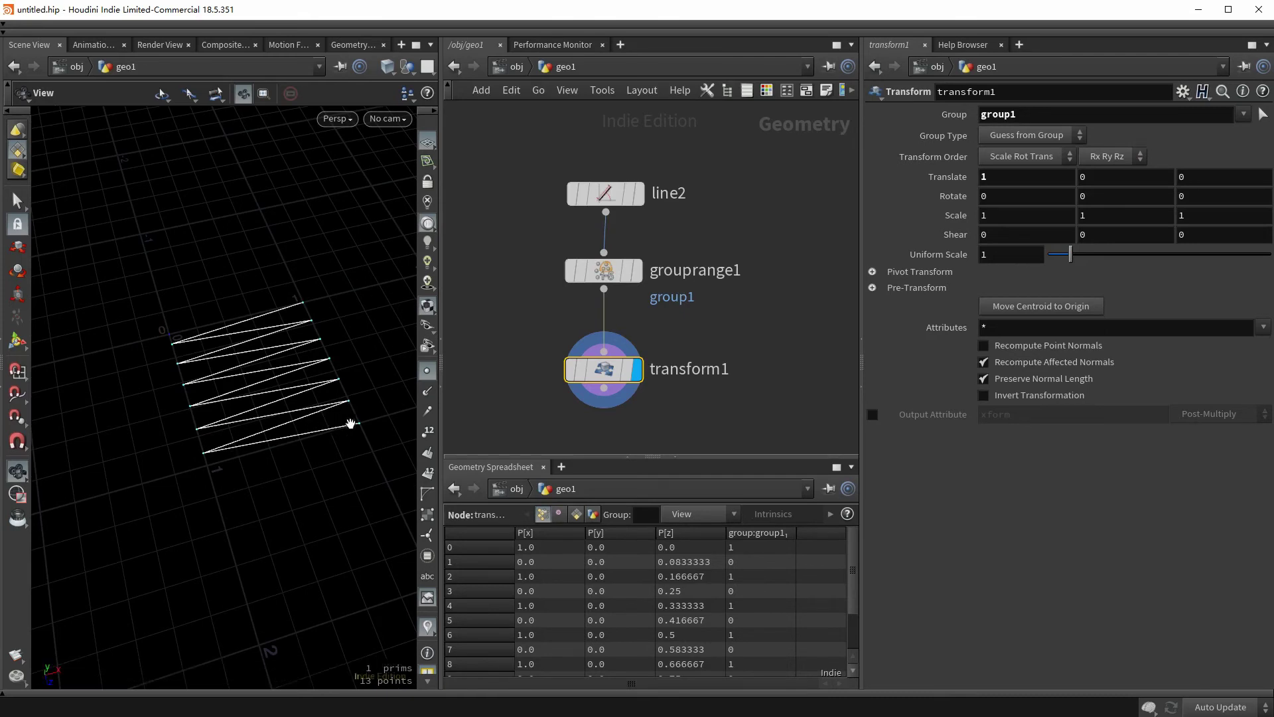
middle_click_drag(350, 423, 347, 398)
- Centre the zigzag with a Match Size node below transform1 and display it
middle_click_drag(677, 358, 669, 242)
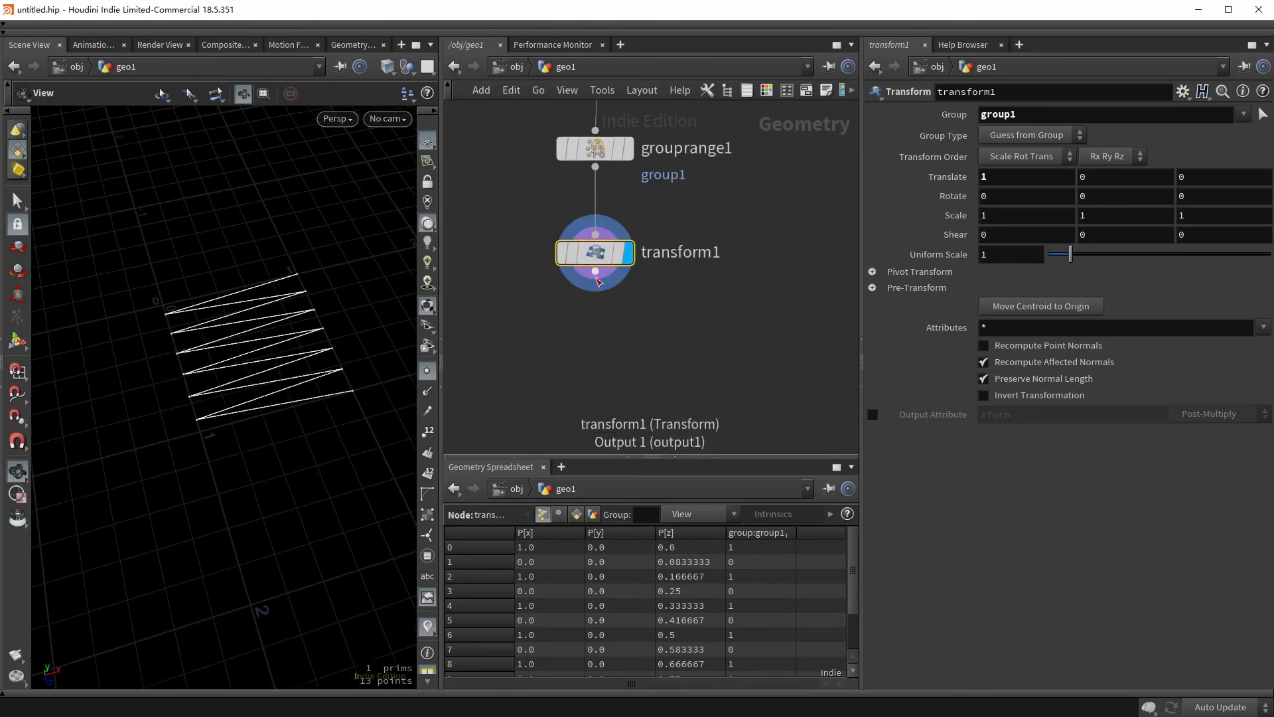
left_click_drag(599, 282, 596, 314)
type("match")
key("Return")
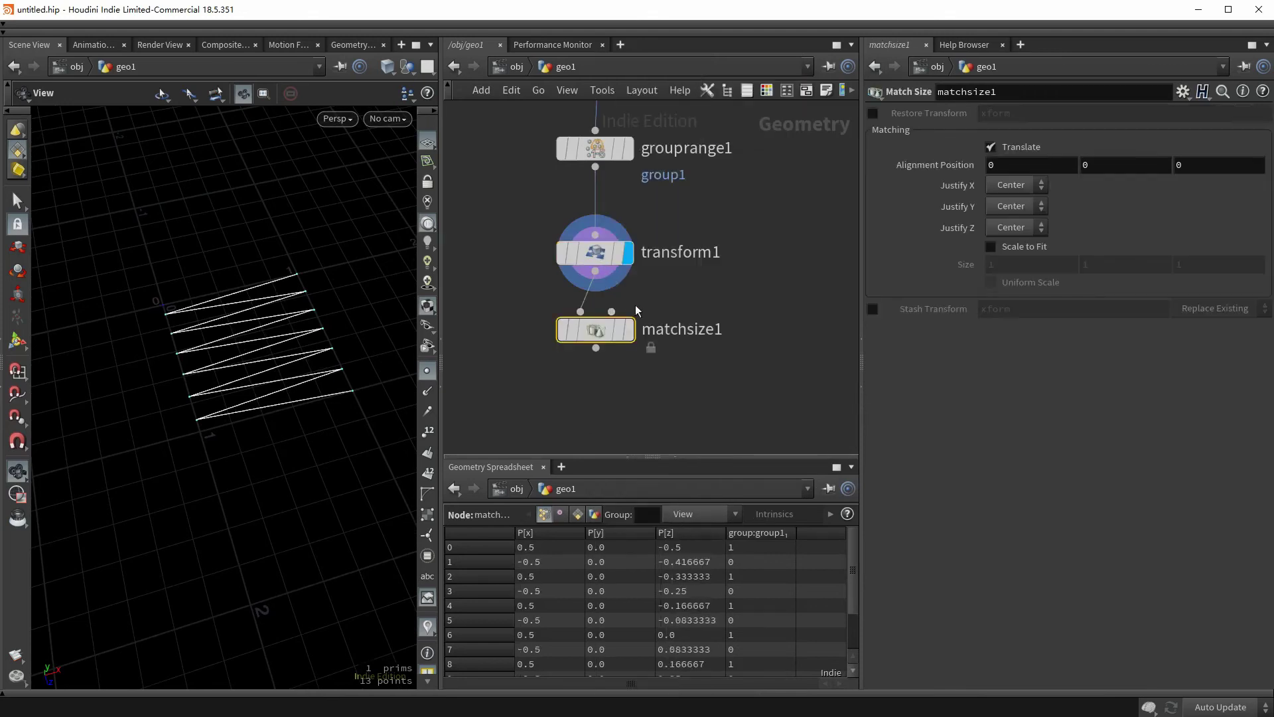
left_click(628, 330)
left_click_drag(142, 307, 234, 311)
middle_click_drag(603, 392, 607, 345)
- Resample the zigzag with a 0.015 maximum segment length
left_click_drag(596, 269, 600, 321)
type("res")
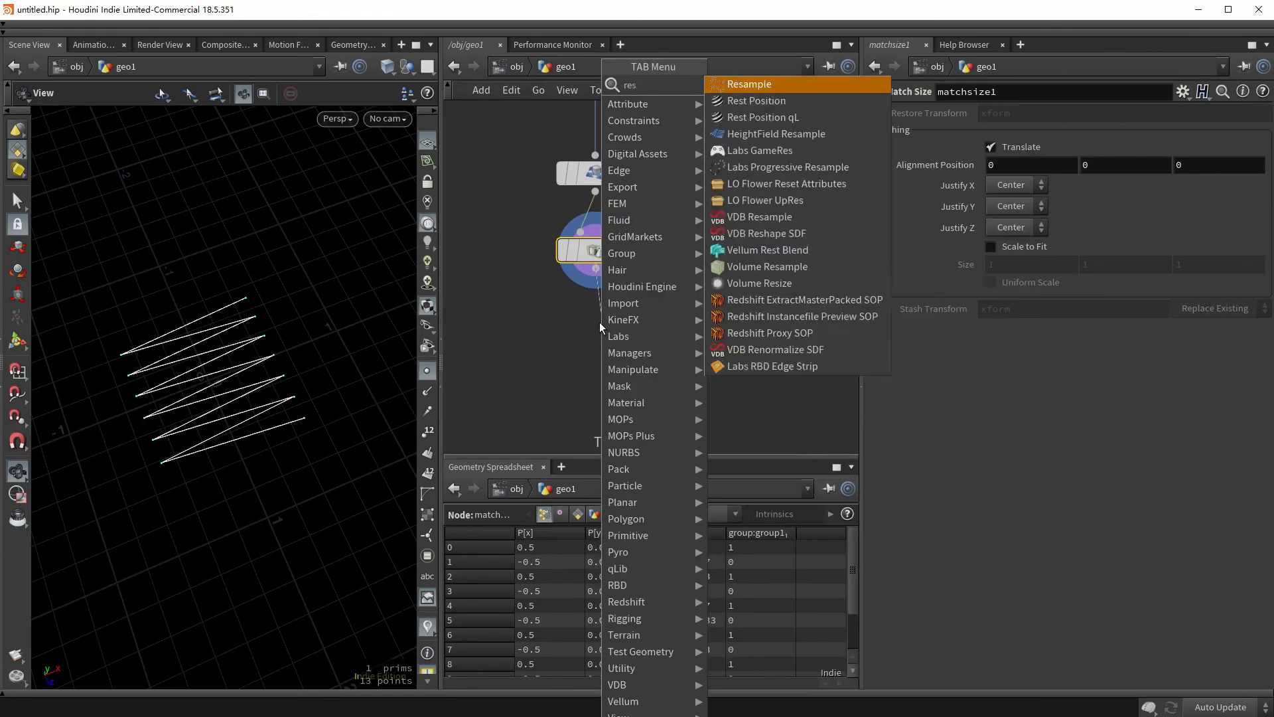
type("a")
key("Return")
type("0.")
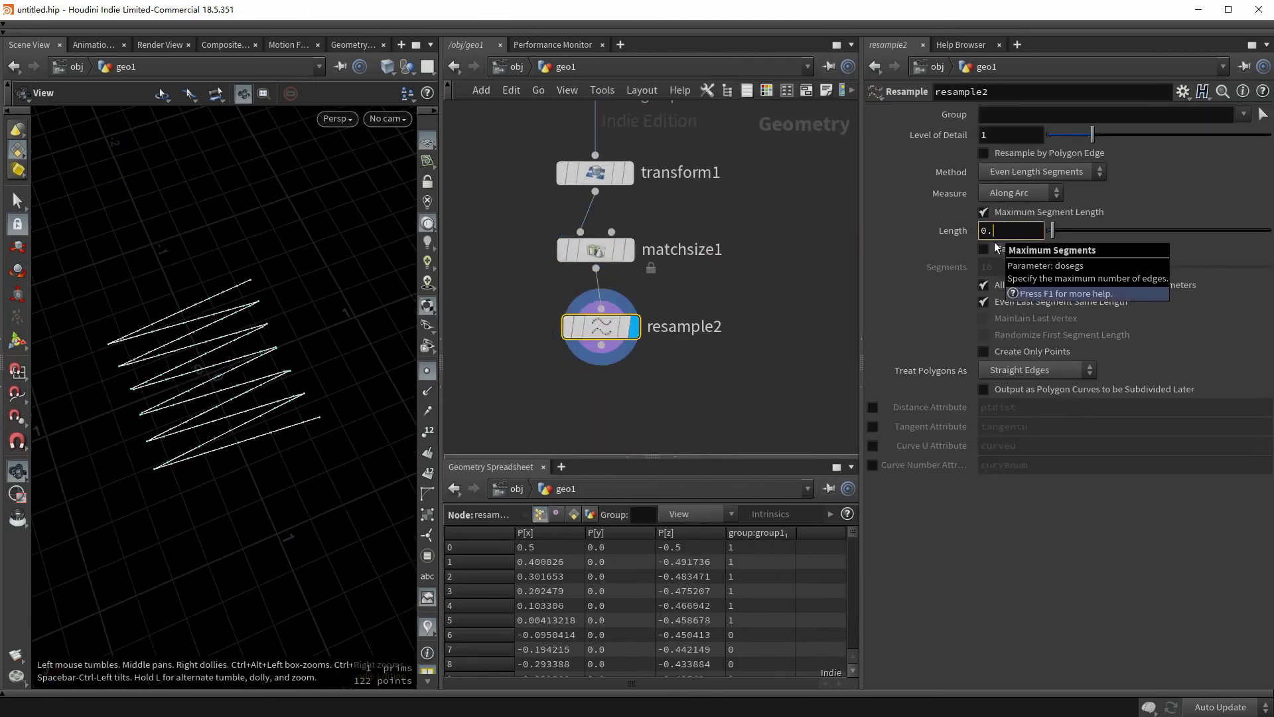
type("015")
key("Return")
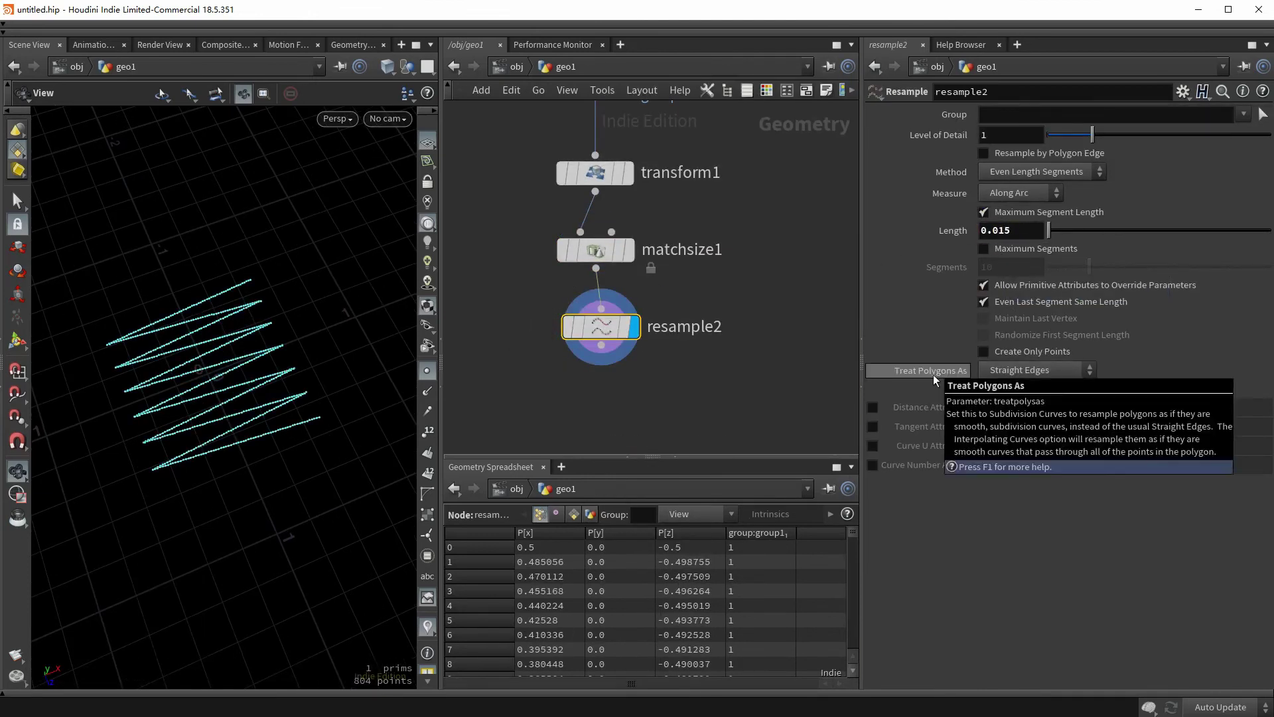
- Resample polygons as interpolating curves, then add and display an Attribute Noise node
left_click(1010, 370)
left_click(1013, 420)
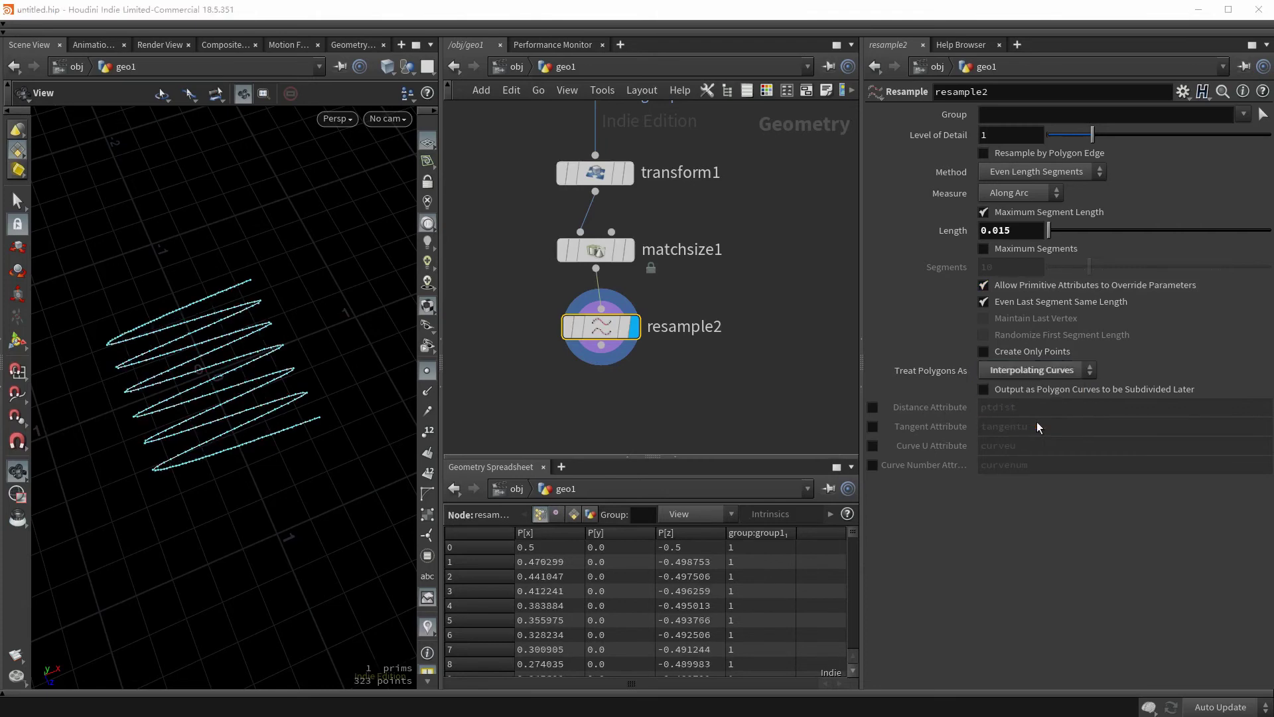
middle_click_drag(520, 416, 523, 355)
left_click(600, 292)
type("attribnoise")
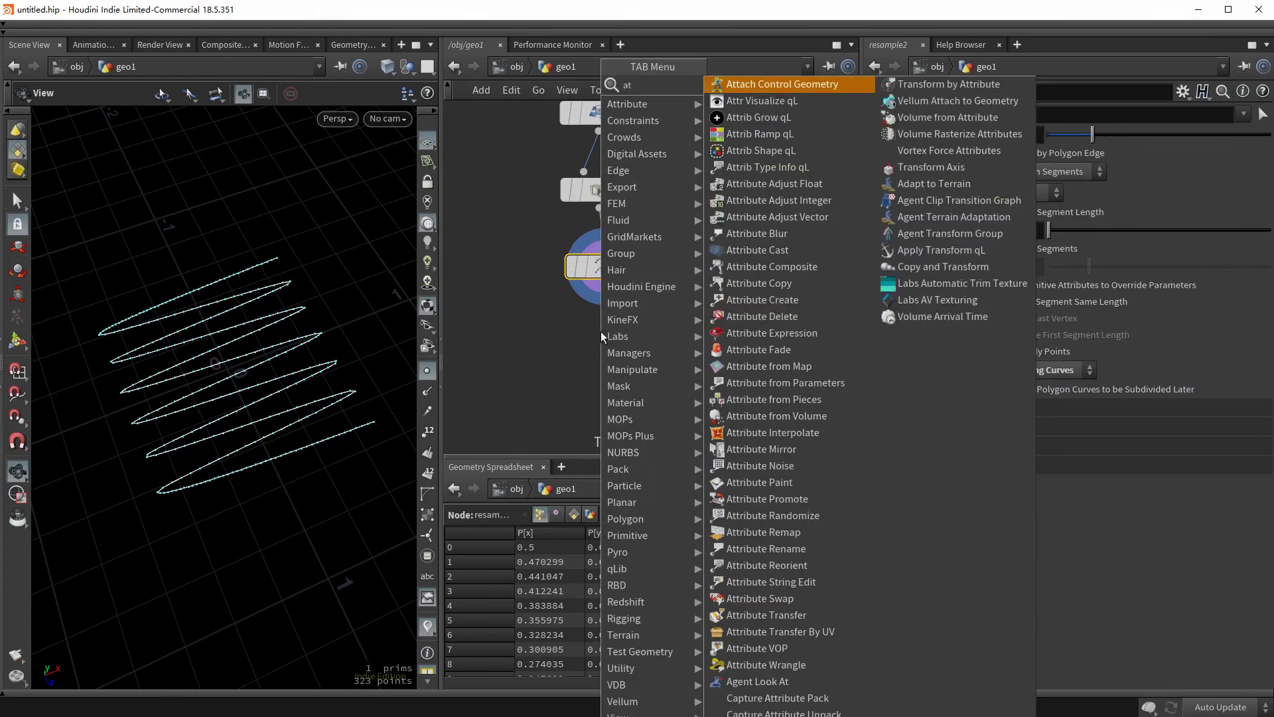
key("Return")
left_click(602, 345)
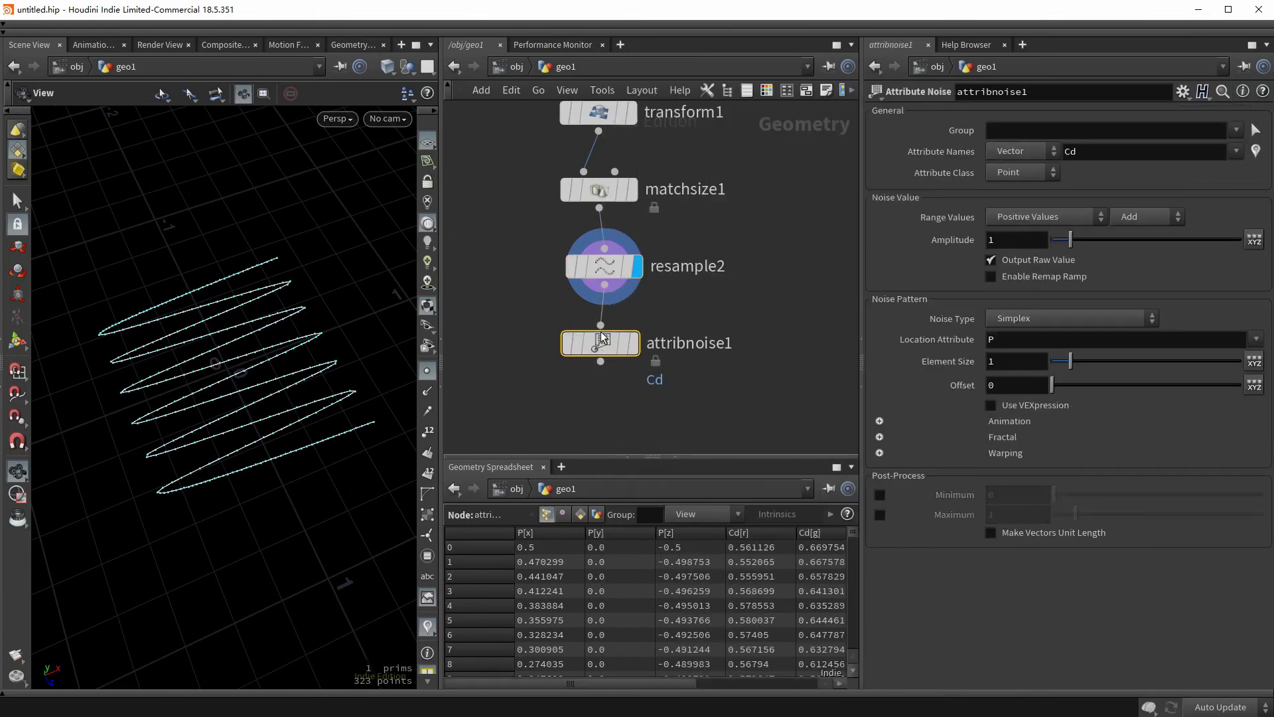
- Set the noise to act on P with zero-centred values and amplitude 0.04
double_click(1073, 155)
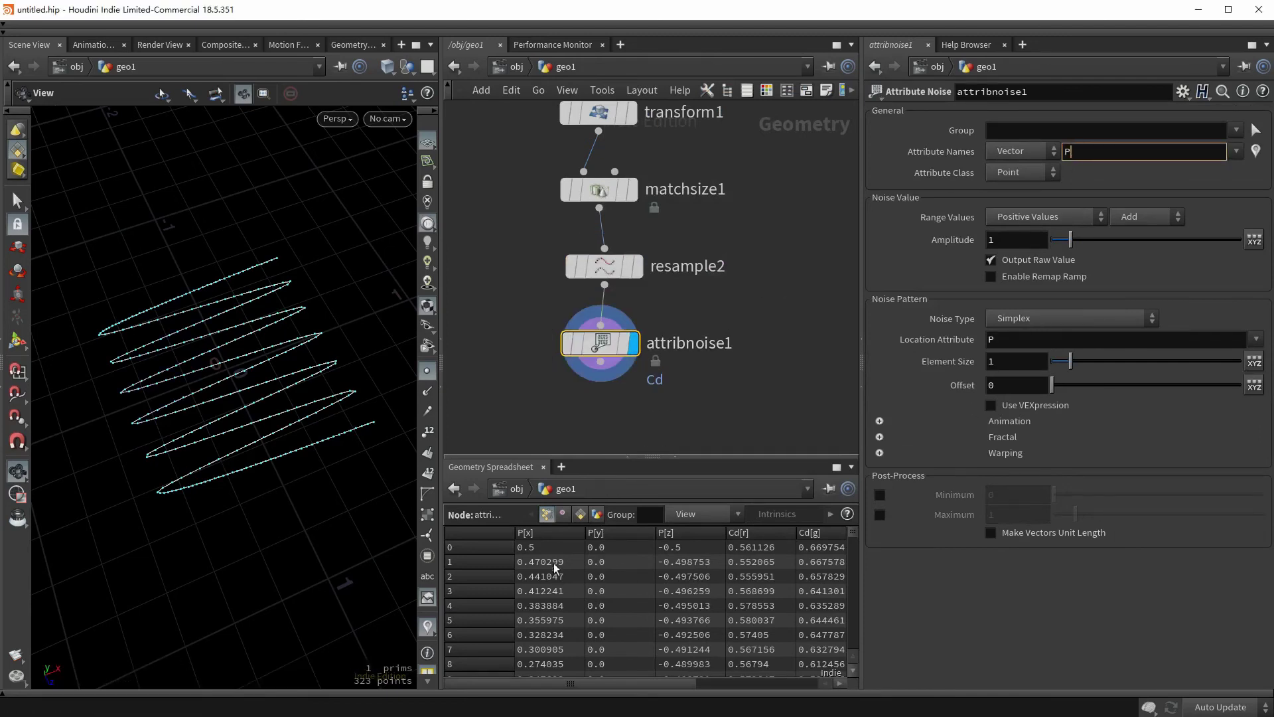
left_click(1023, 217)
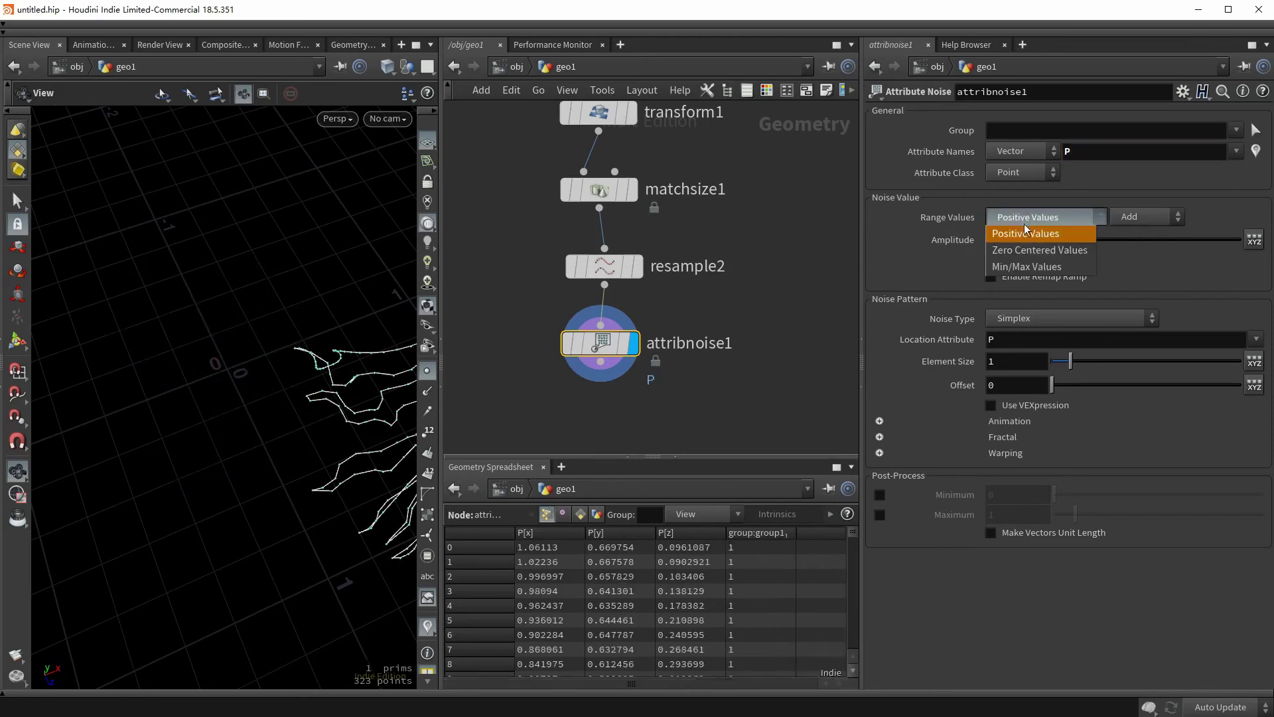
left_click(1027, 250)
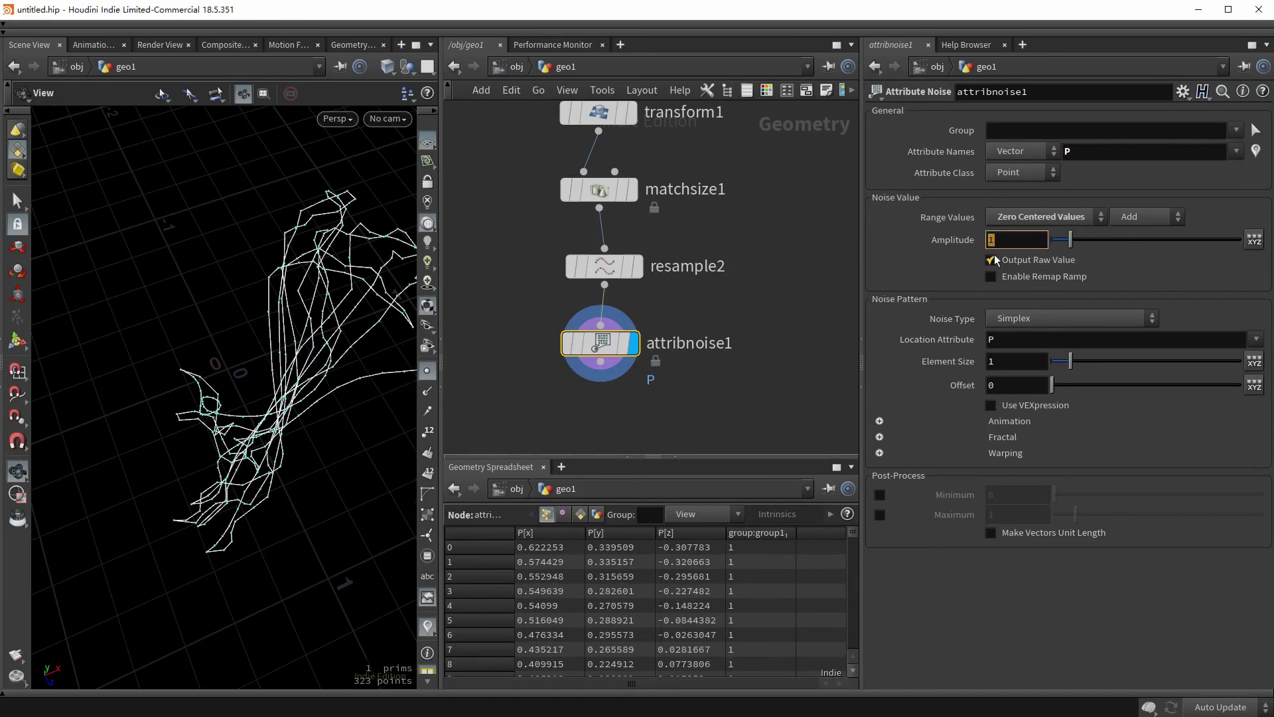
type("0.04")
key("Return")
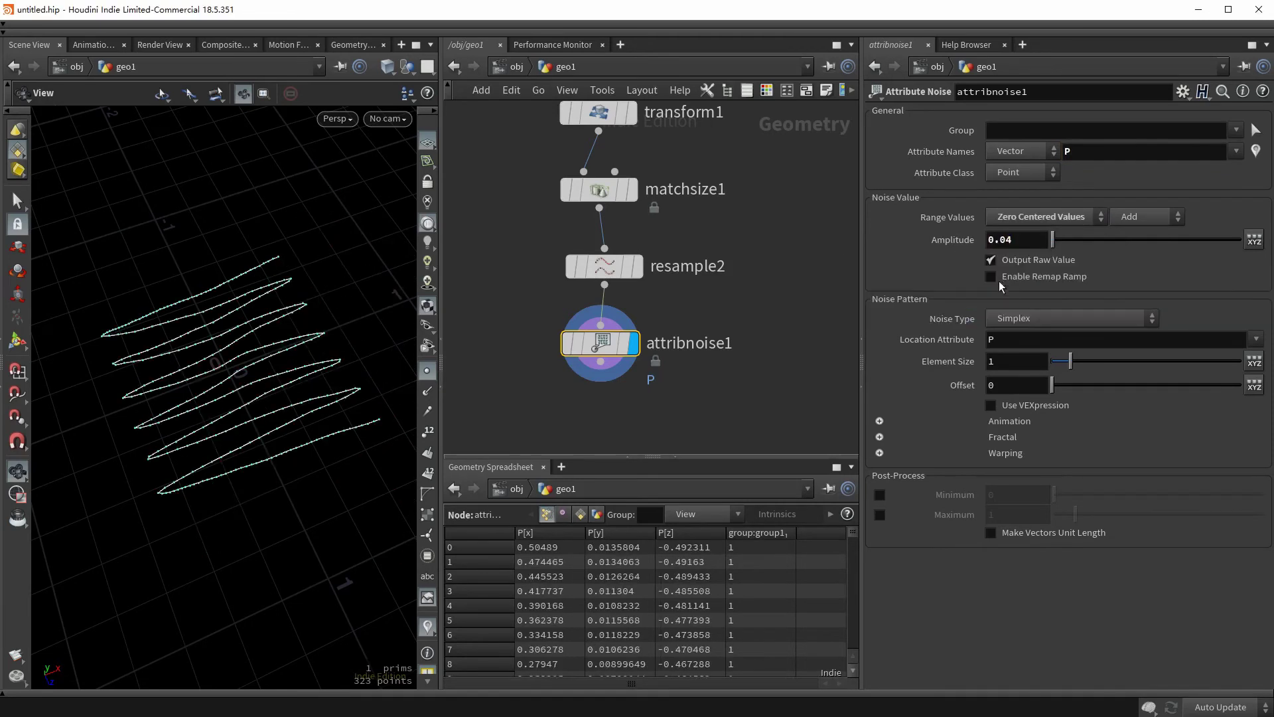
- Switch the noise type to Perlin with element size 0.32
left_click(1005, 320)
left_click(1020, 376)
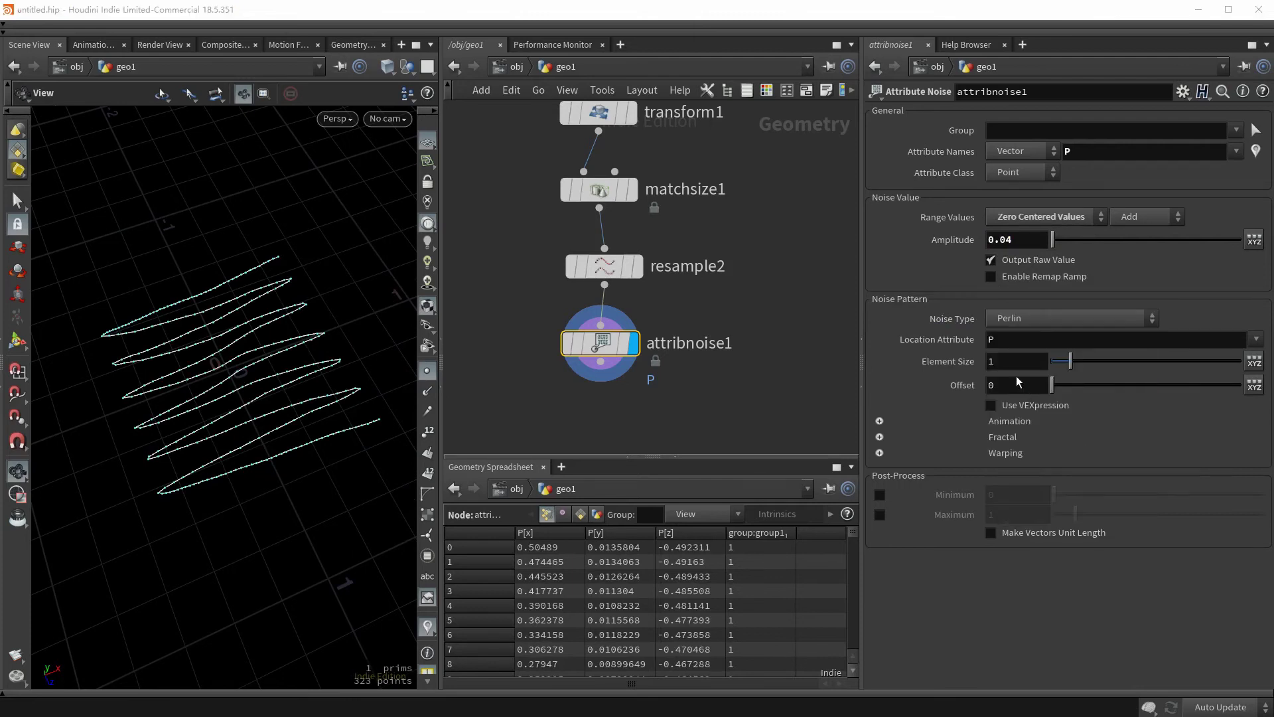
left_click_drag(1063, 367, 1052, 367)
type("32")
key("Return")
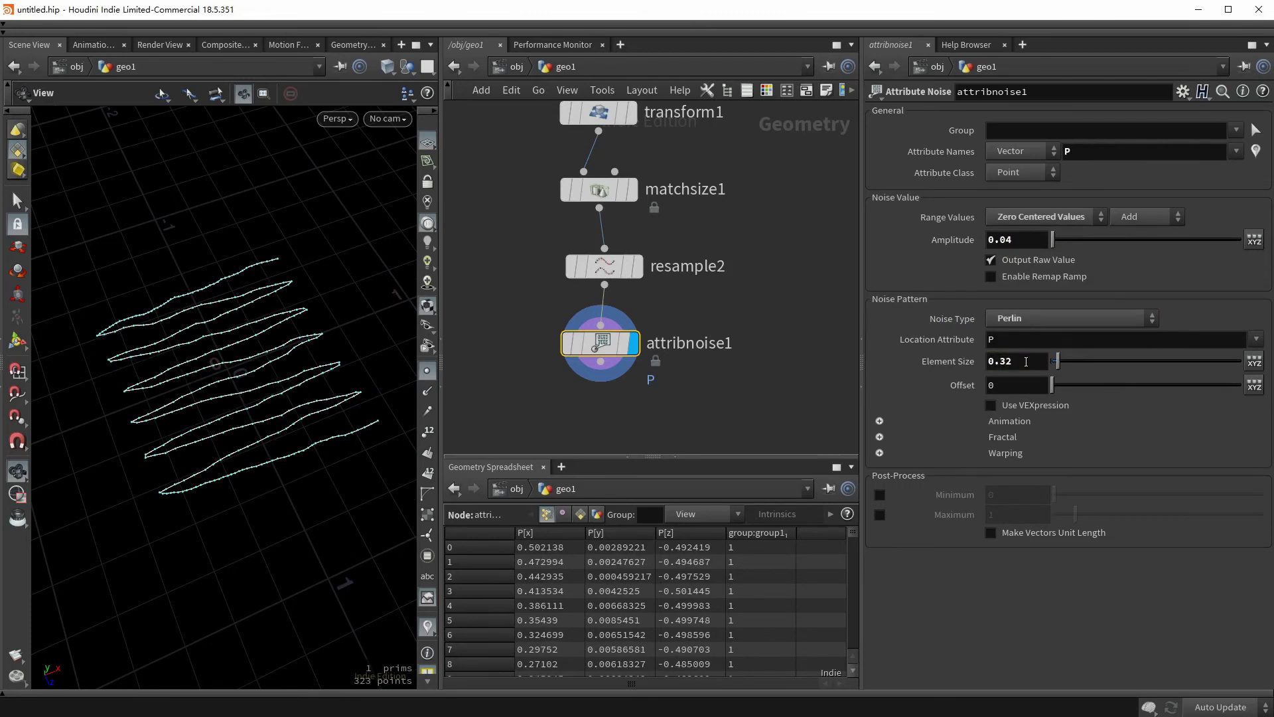
middle_click_drag(670, 372, 632, 310)
left_click_drag(285, 398, 328, 422)
- Add a Transform after the noise that raises the lines 0.5 in Y
left_click(563, 301)
left_click(544, 368)
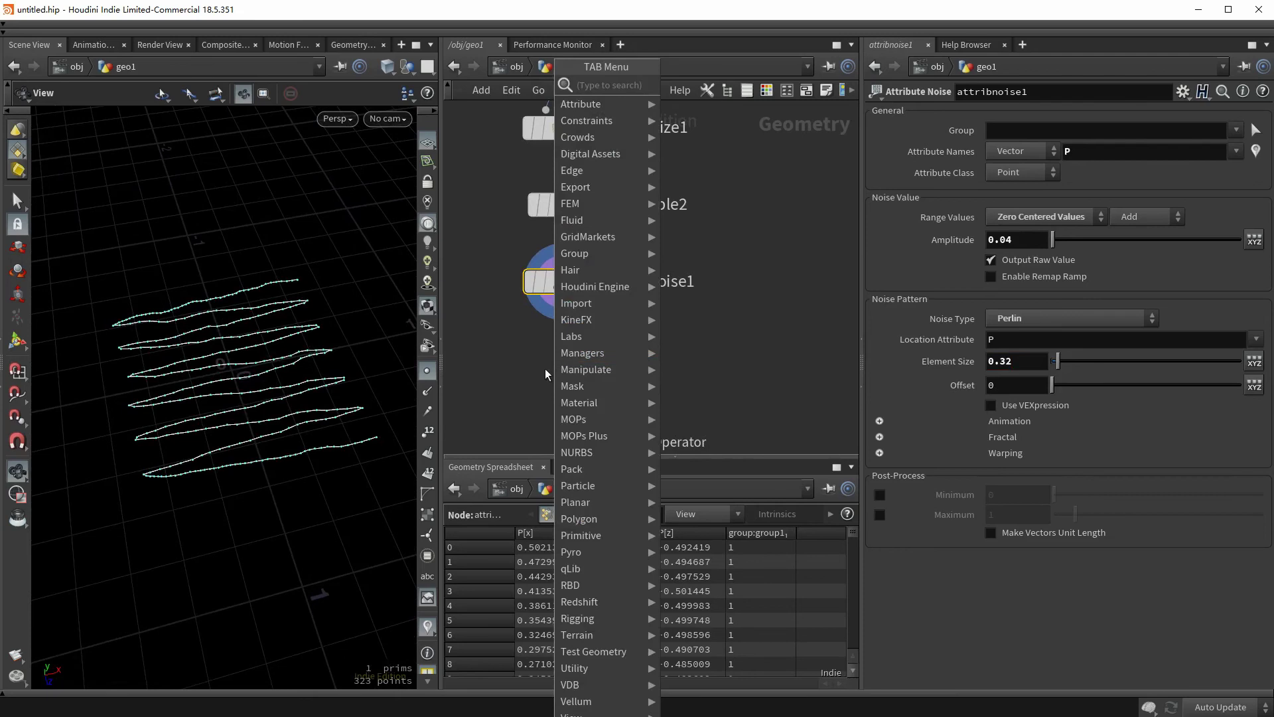
type("transform")
key("Return")
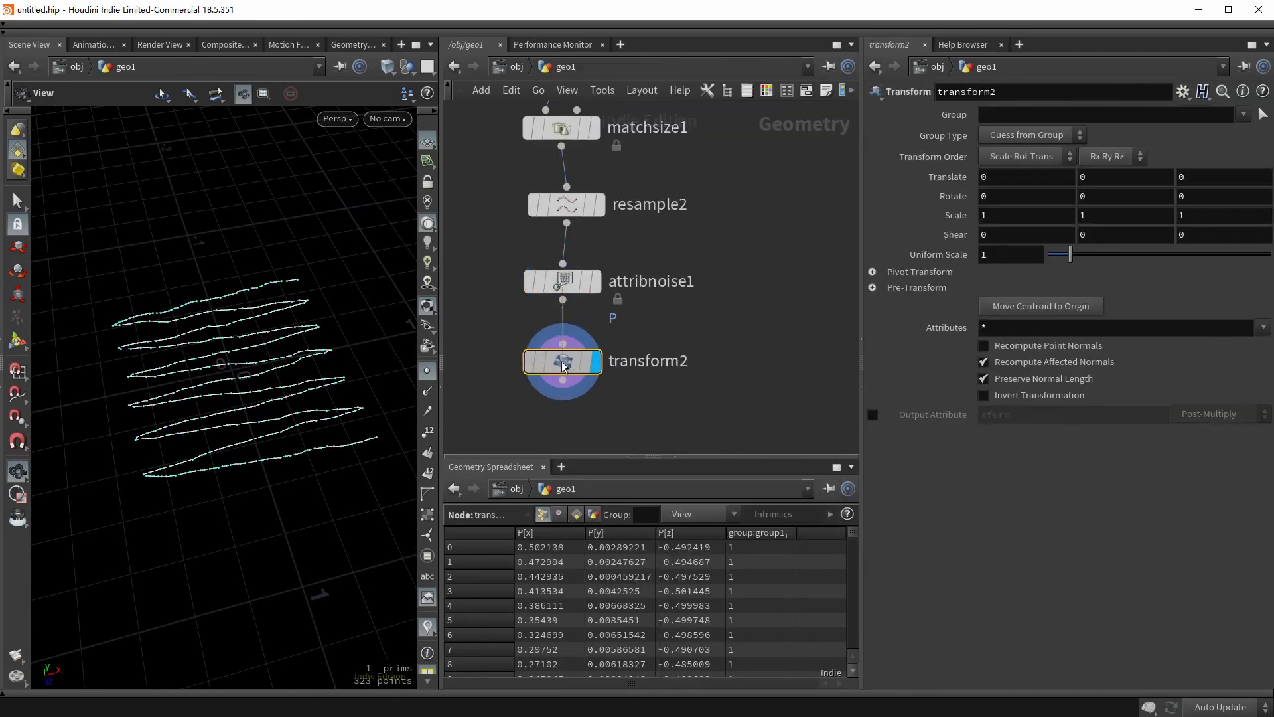
left_click(1095, 176)
type("0.5")
key("Return")
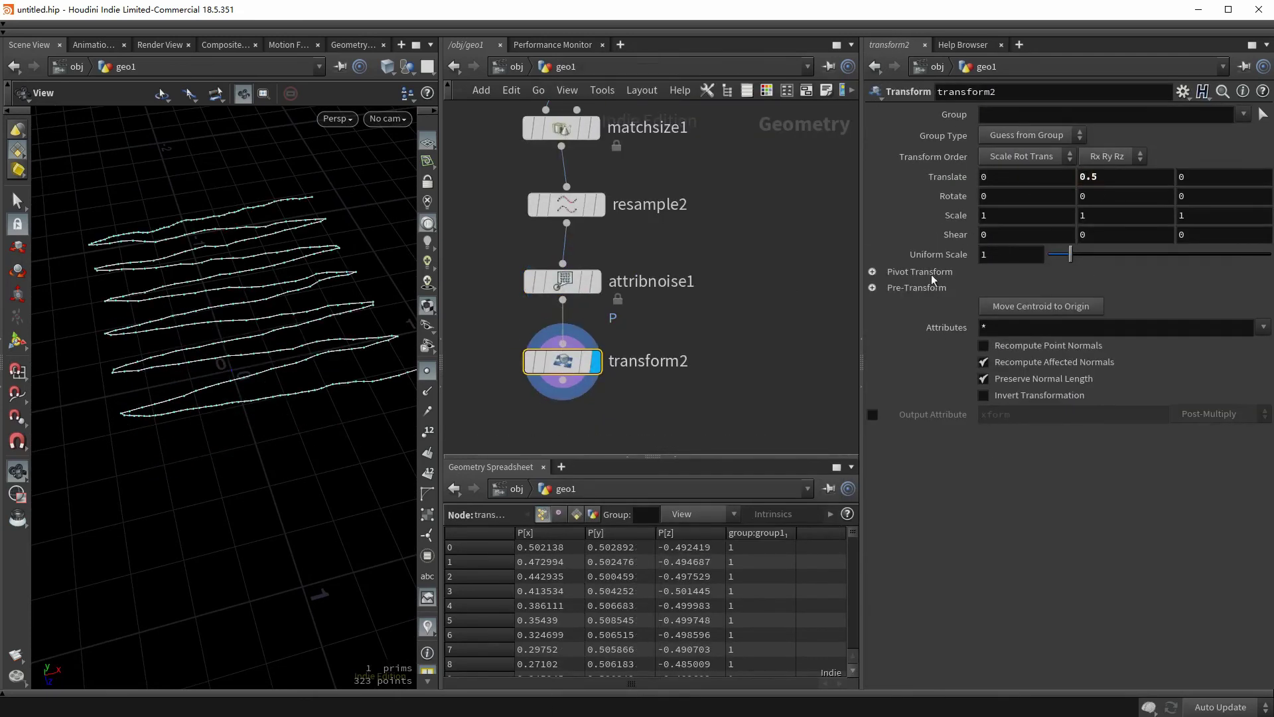
- Add a Ray node below transform2 using color1's chocolate surface as its target
left_click_drag(335, 366, 267, 365)
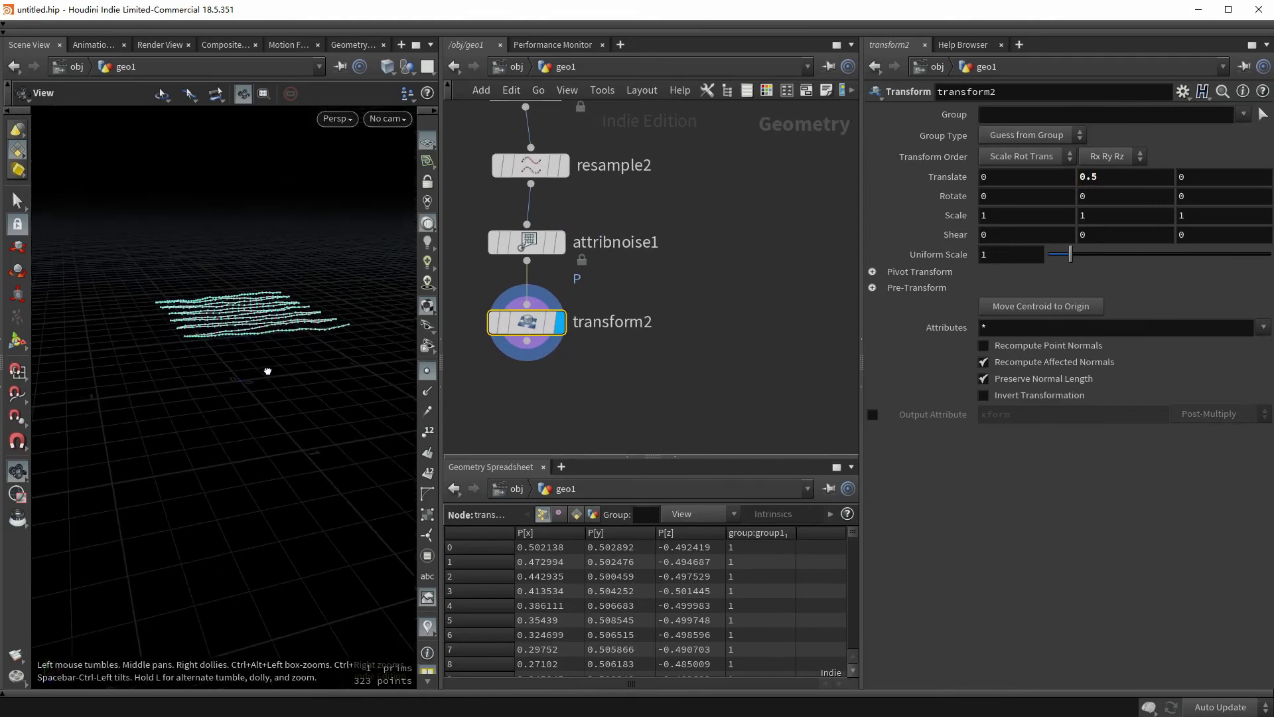
scroll(745, 288, "down", 3)
left_click(802, 247)
left_click_drag(272, 425, 248, 385)
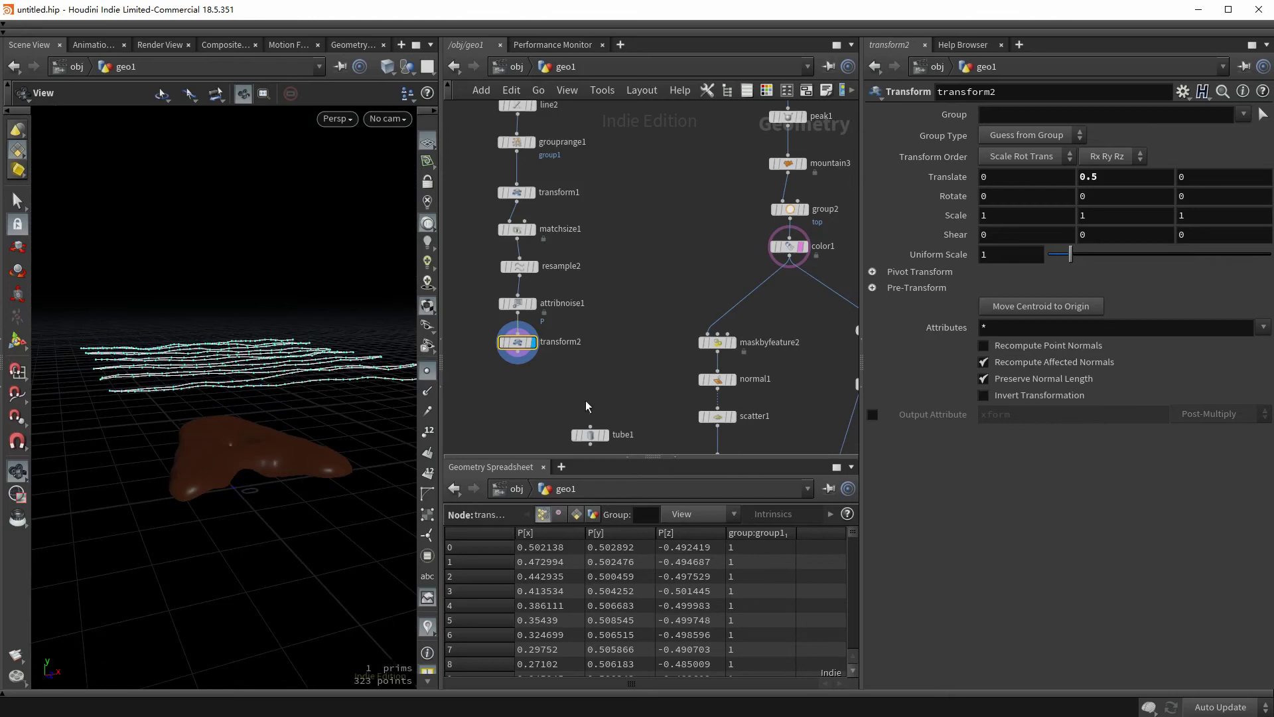
middle_click_drag(521, 367, 538, 313)
key("Tab")
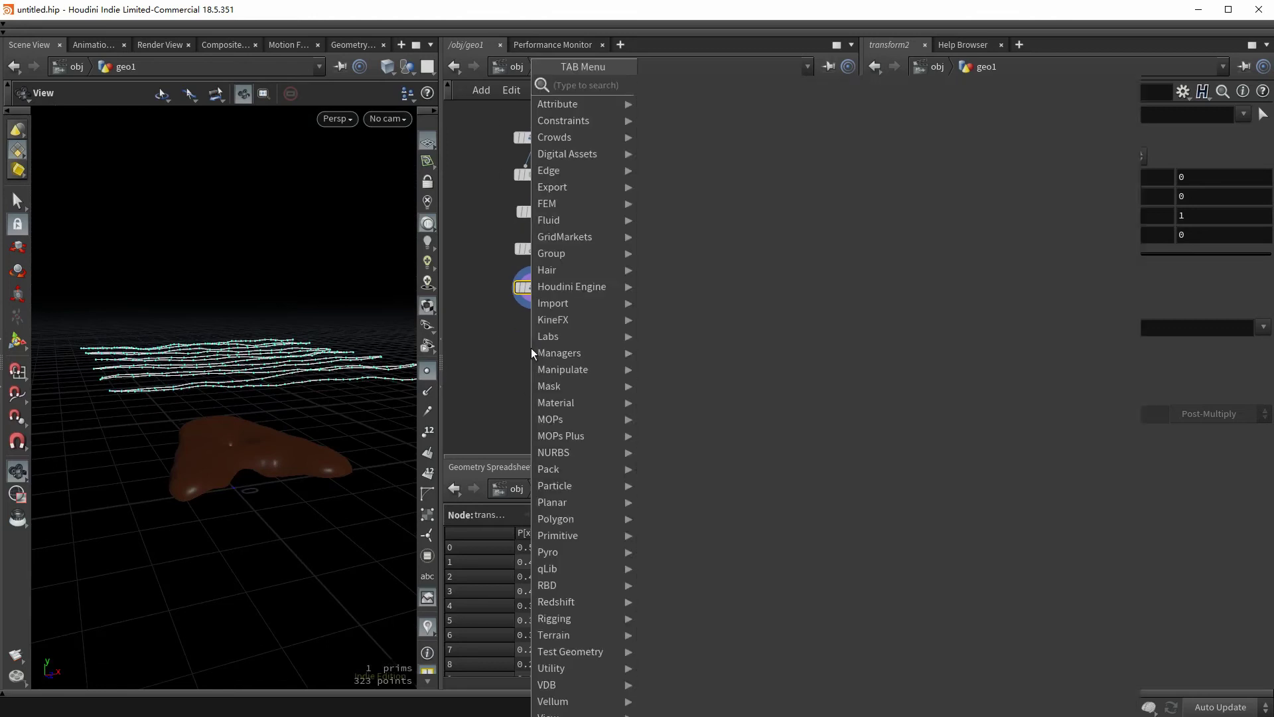
type("ray")
key("Return")
left_click(542, 334)
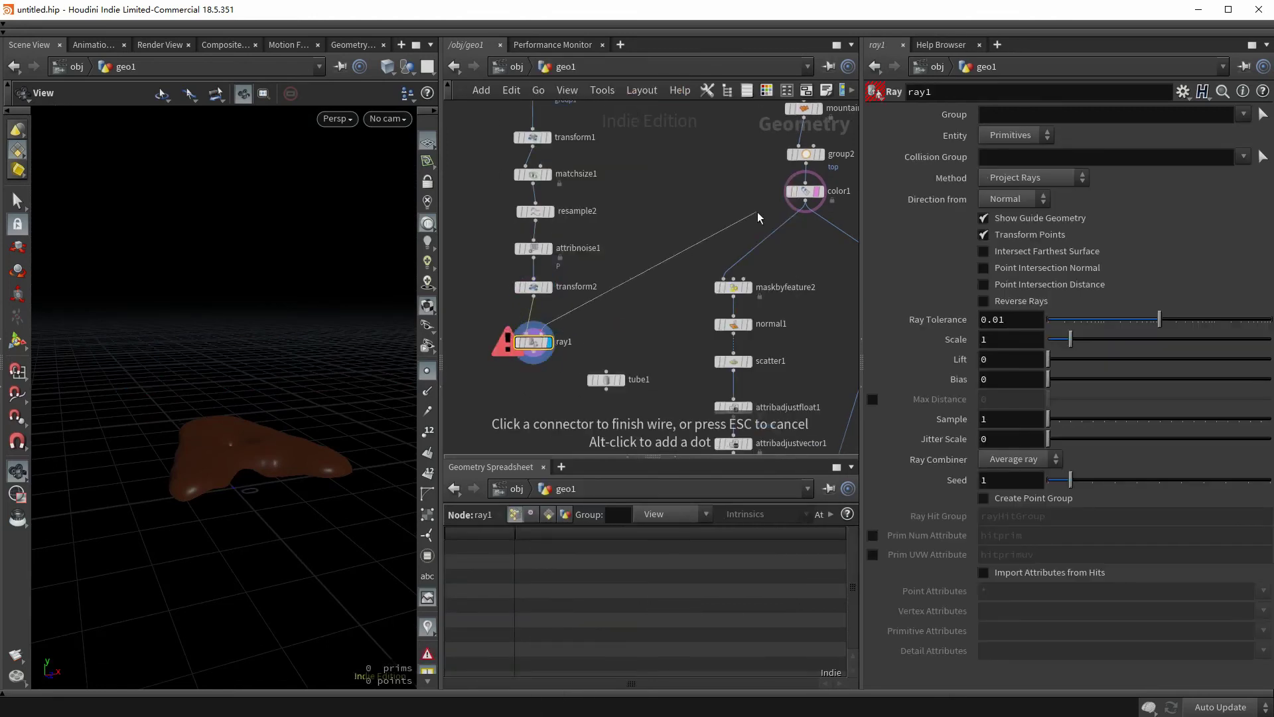
left_click(811, 198)
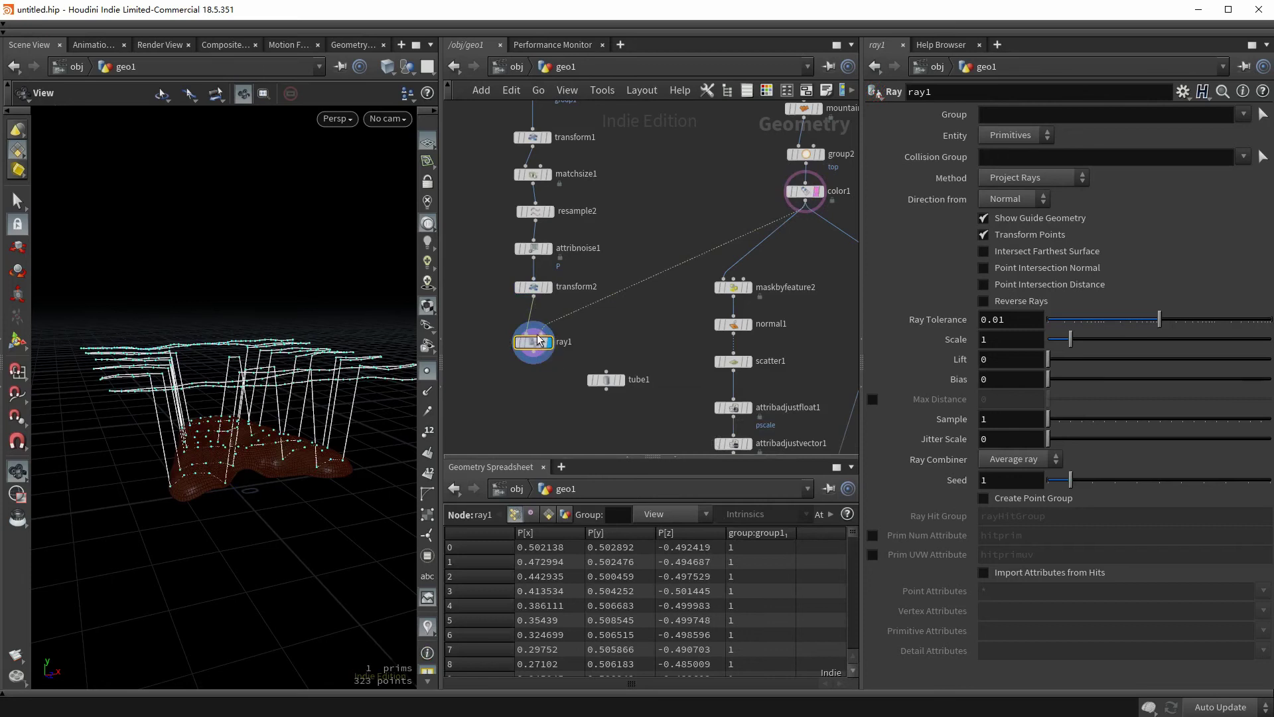
- Cast the rays along a fixed vector direction of 0,-1,0
left_click(1002, 199)
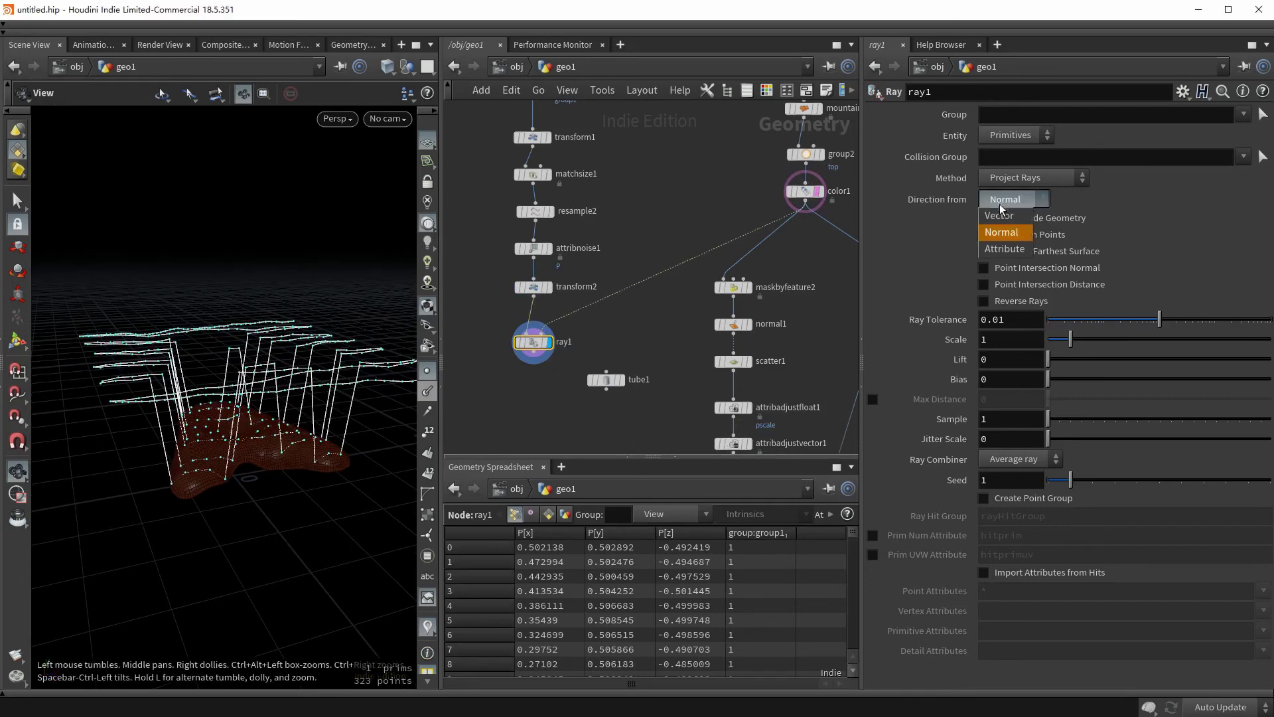
left_click(1002, 216)
right_click(948, 220)
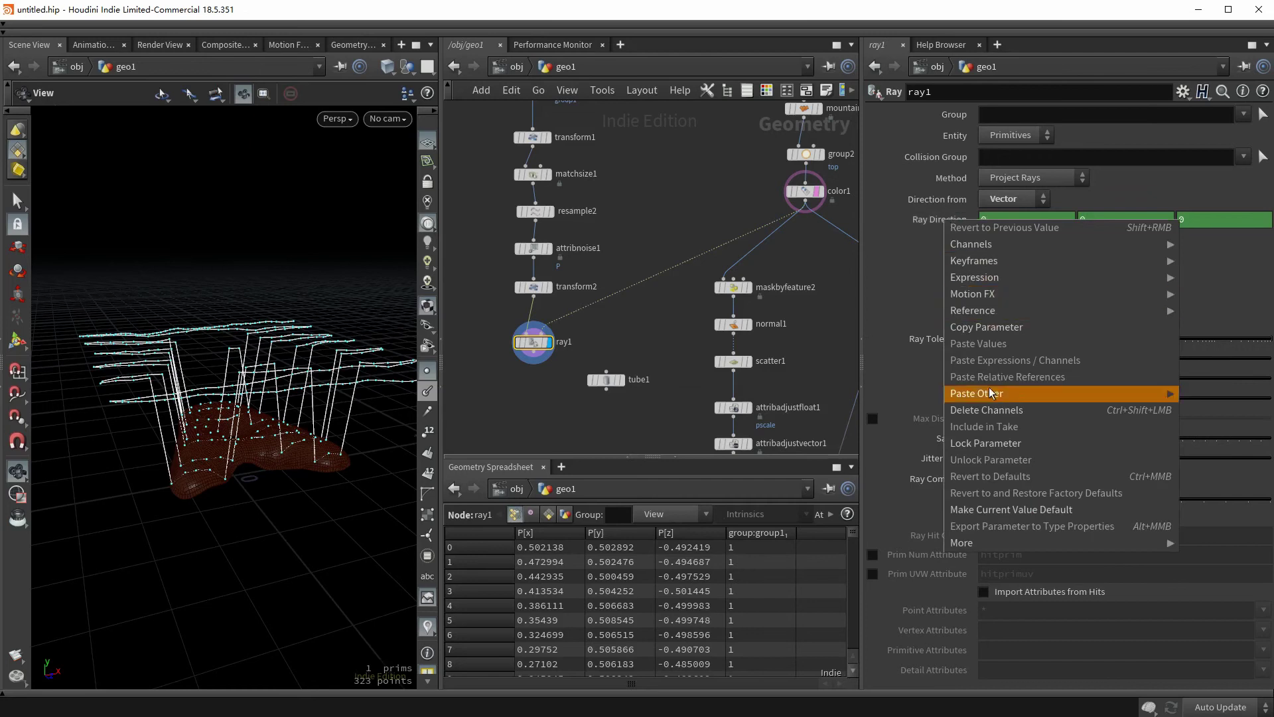
left_click(976, 412)
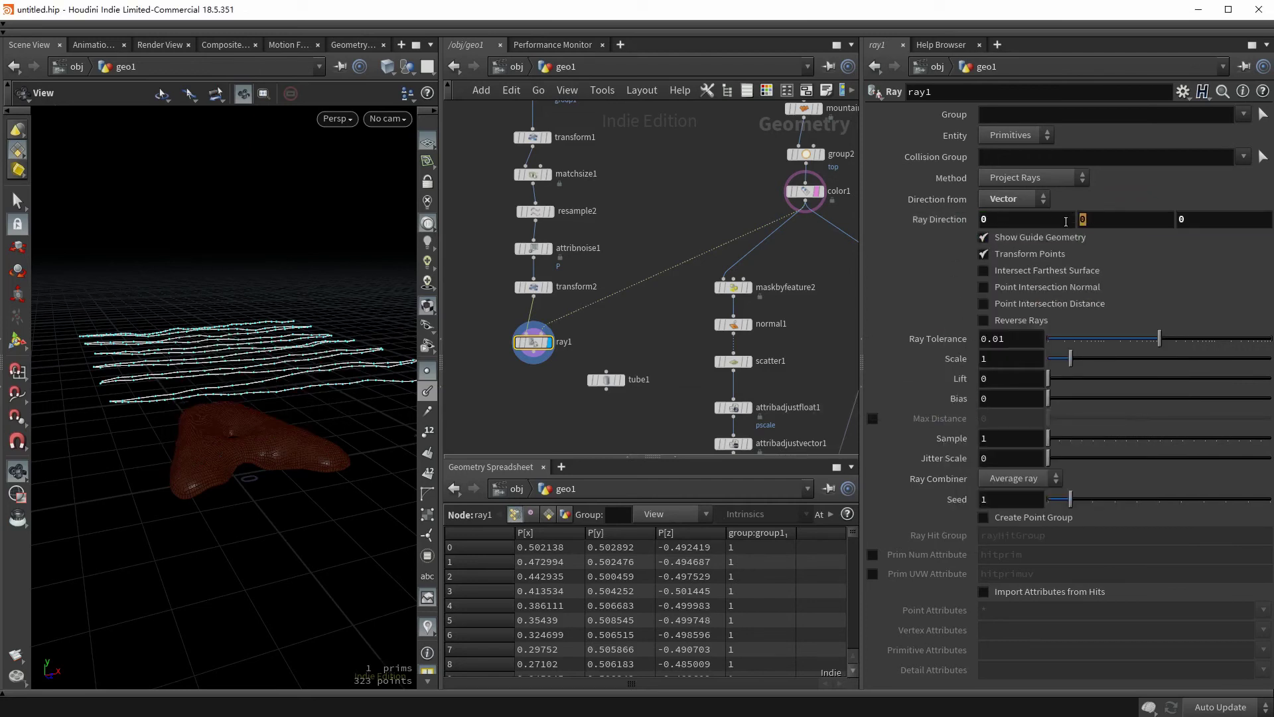
left_click(1094, 221)
type("-1")
key("Return")
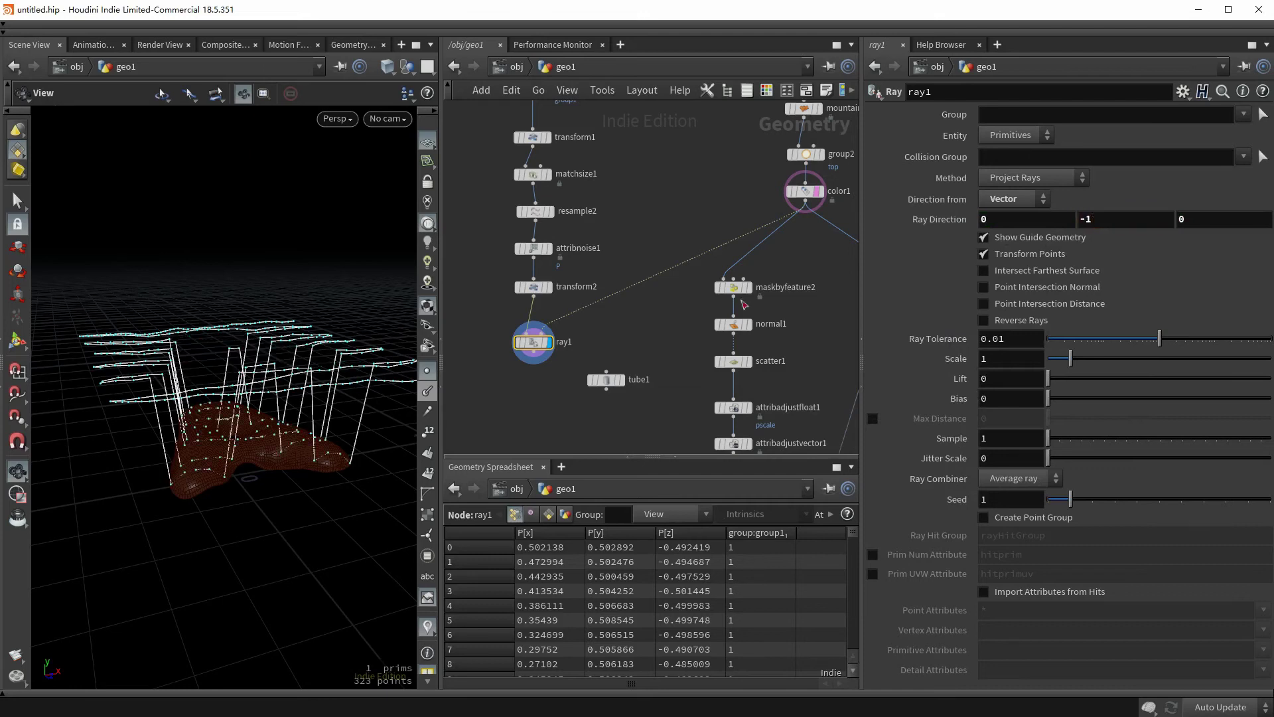
- Enable Create Point Group so hit points go into rayHitGroup
left_click_drag(227, 440, 264, 393)
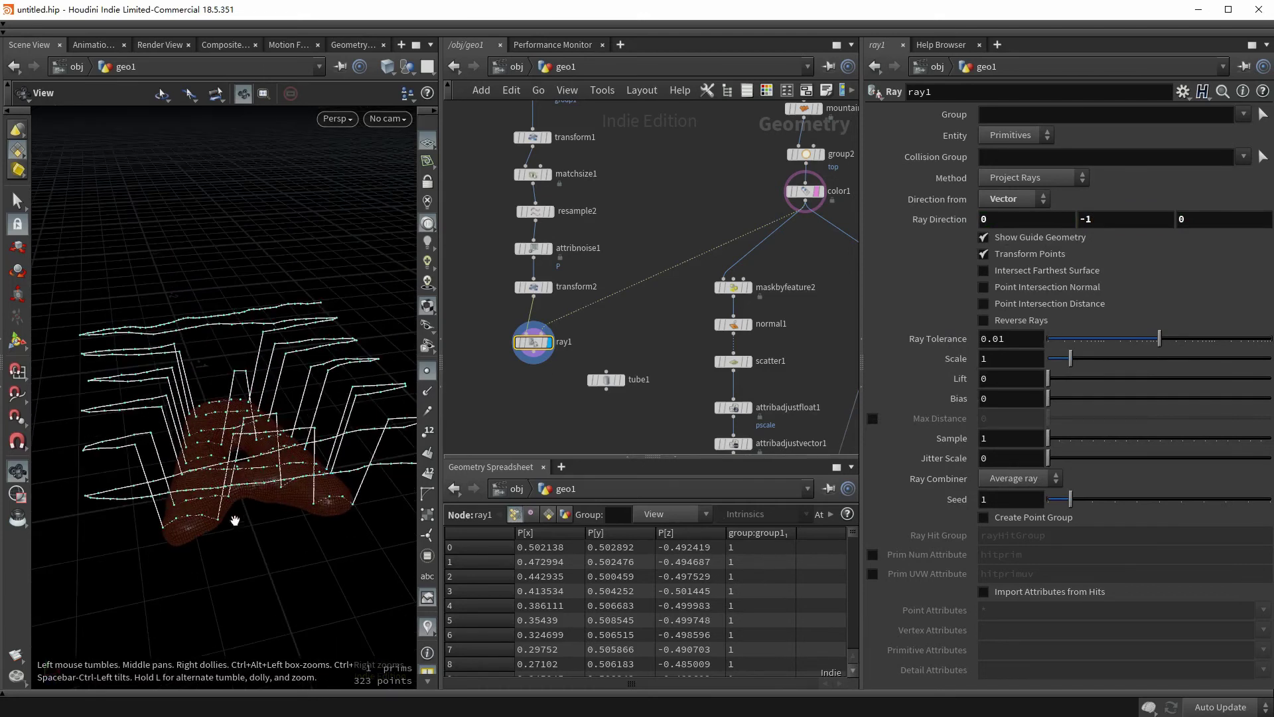
left_click_drag(235, 520, 232, 463)
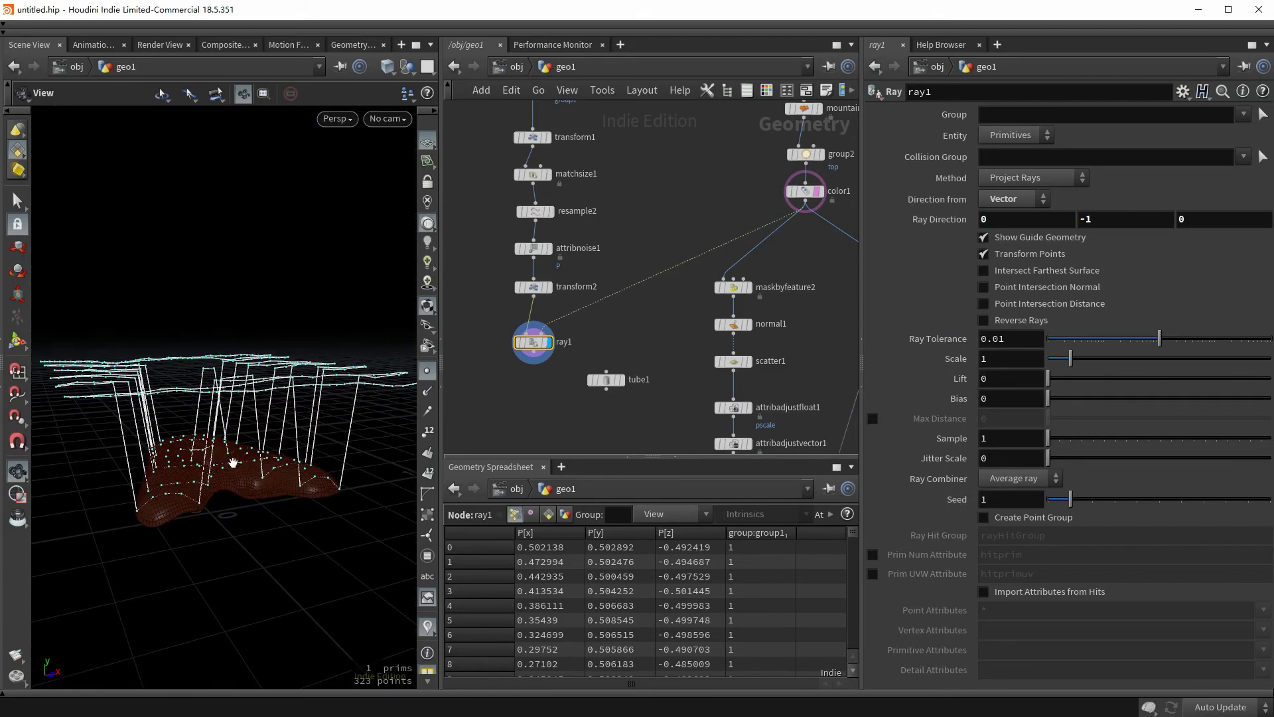
left_click(1004, 519)
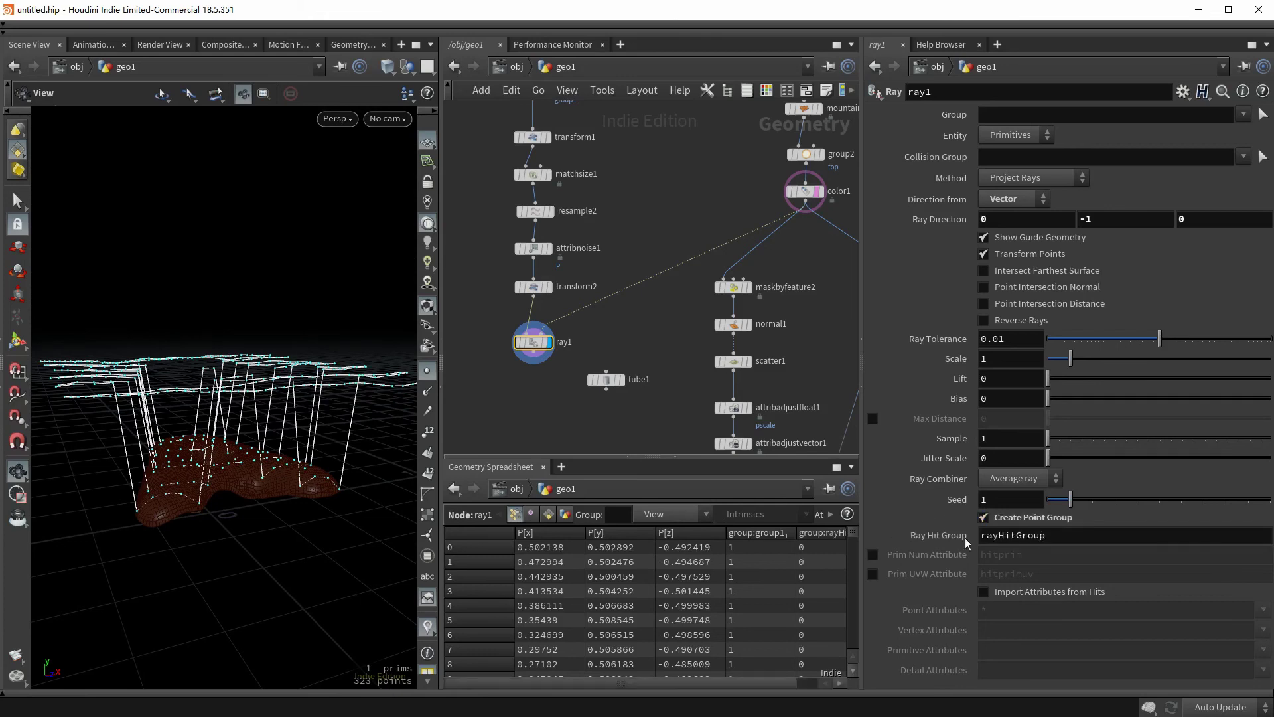
middle_click_drag(521, 358, 534, 300)
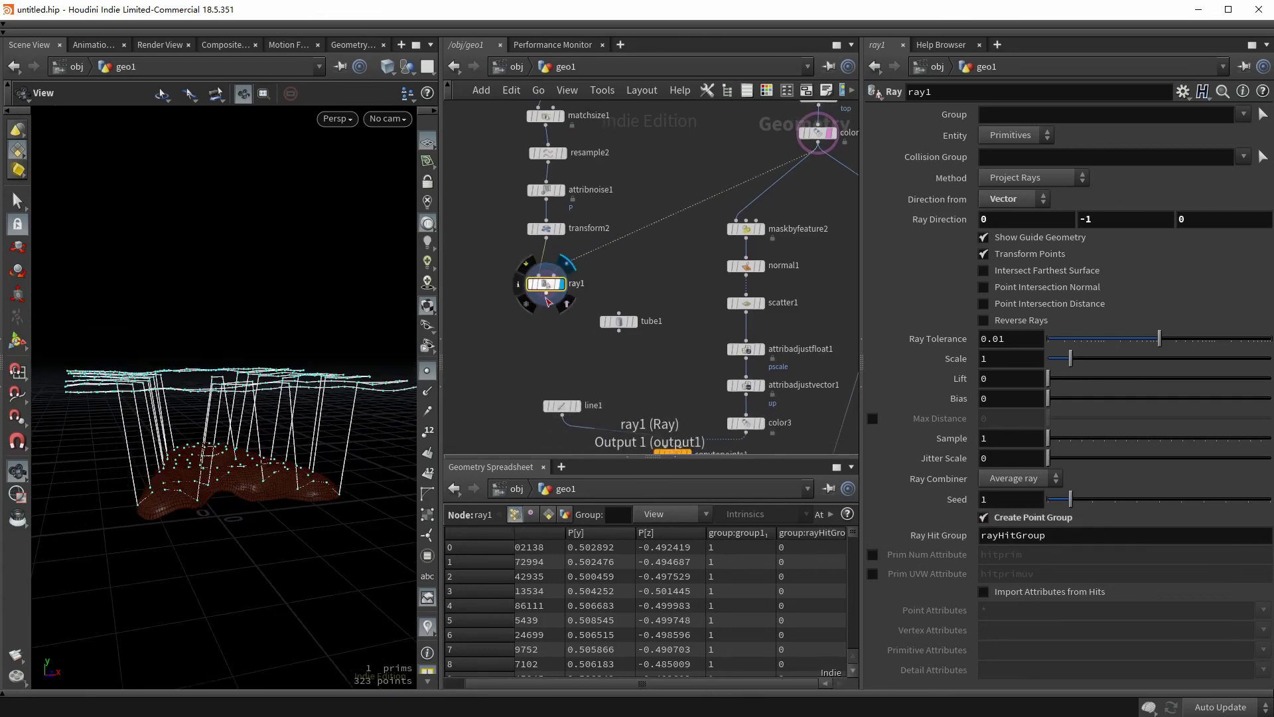
- Add a Blast node below ray1 that keeps only the rayHitGroup points
key("Tab")
type("blast")
key("Return")
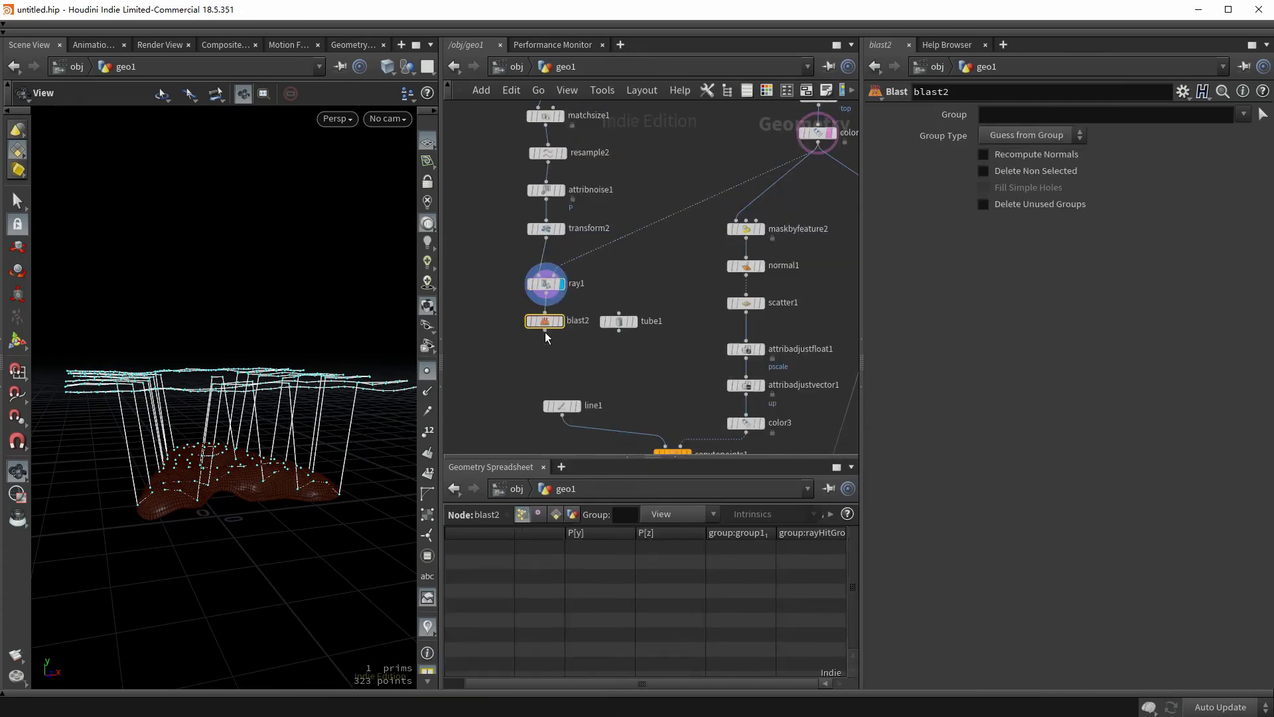
left_click(544, 332)
left_click(1244, 114)
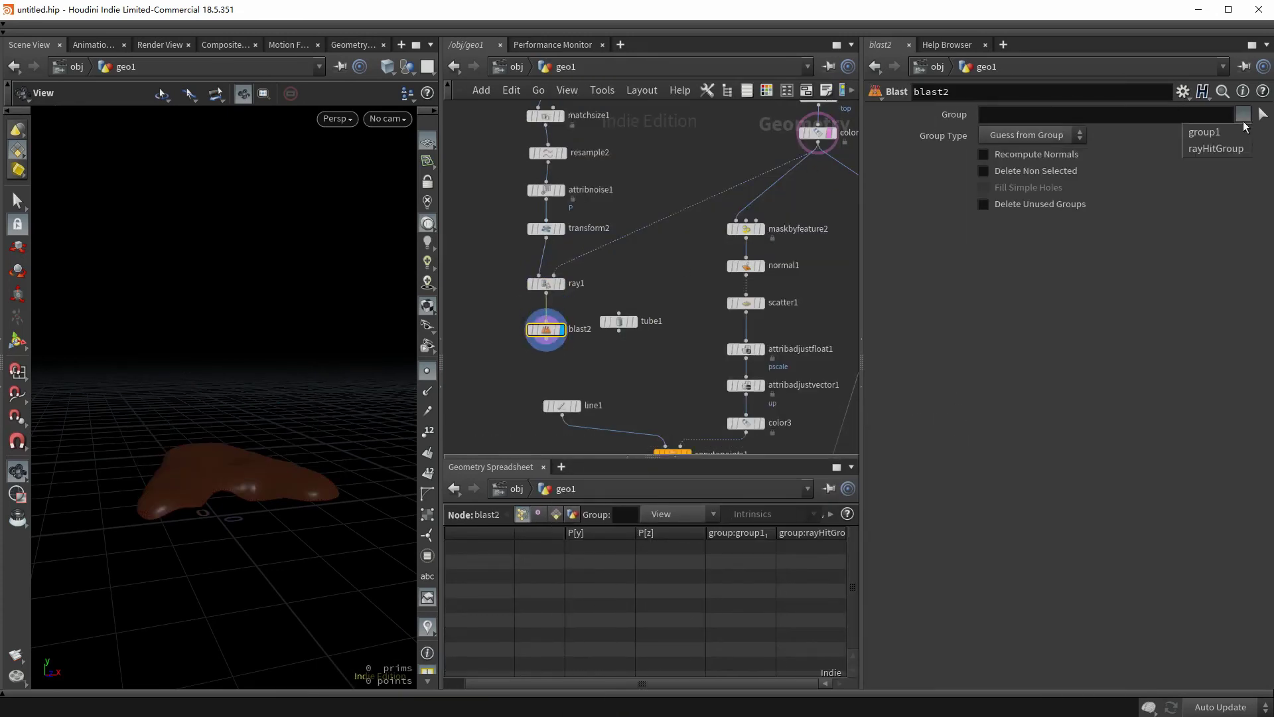
left_click(1187, 153)
left_click_drag(232, 446, 229, 474)
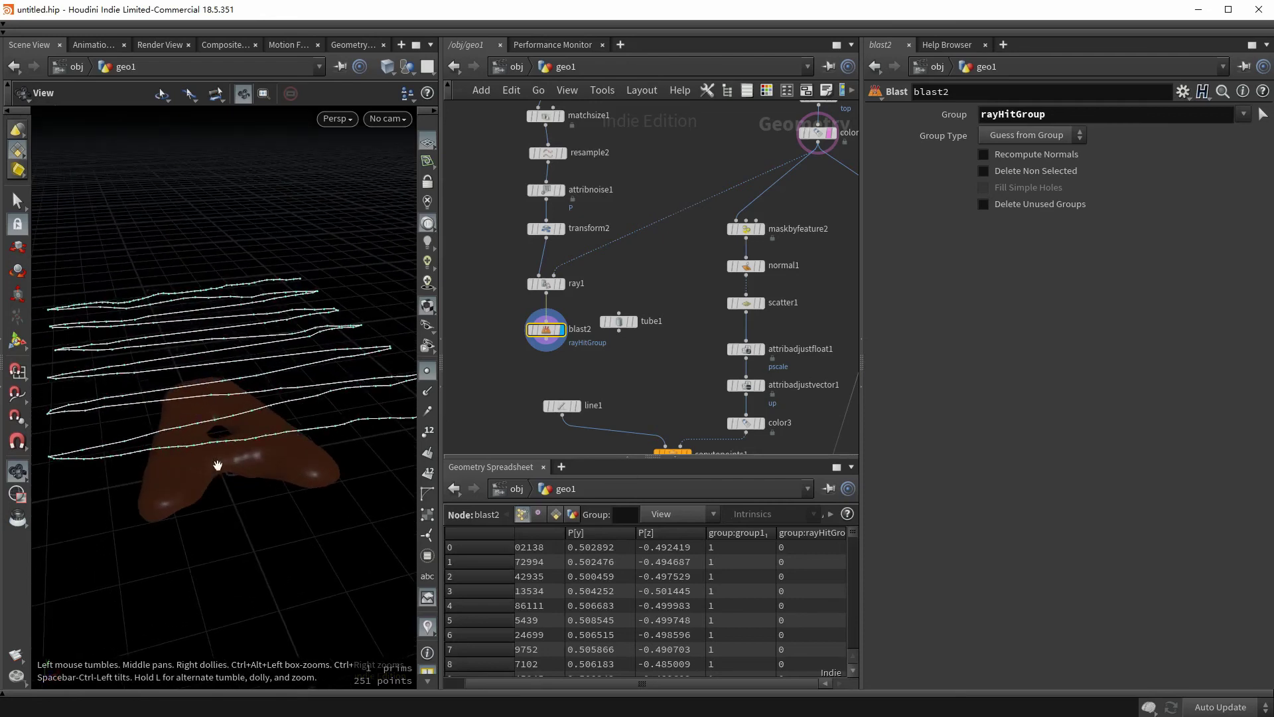
left_click_drag(277, 467, 278, 439)
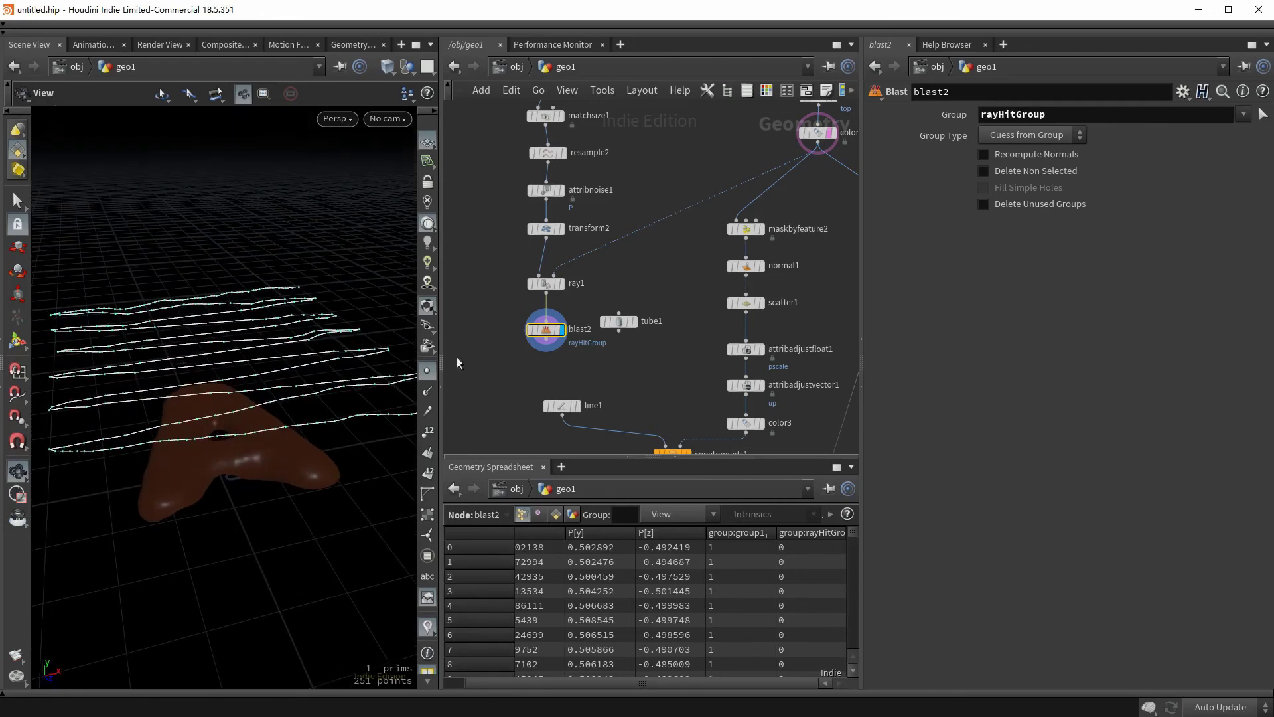
left_click(984, 171)
- Move the sugar-line node chain down and left in the network
scroll(574, 316, "down", 4)
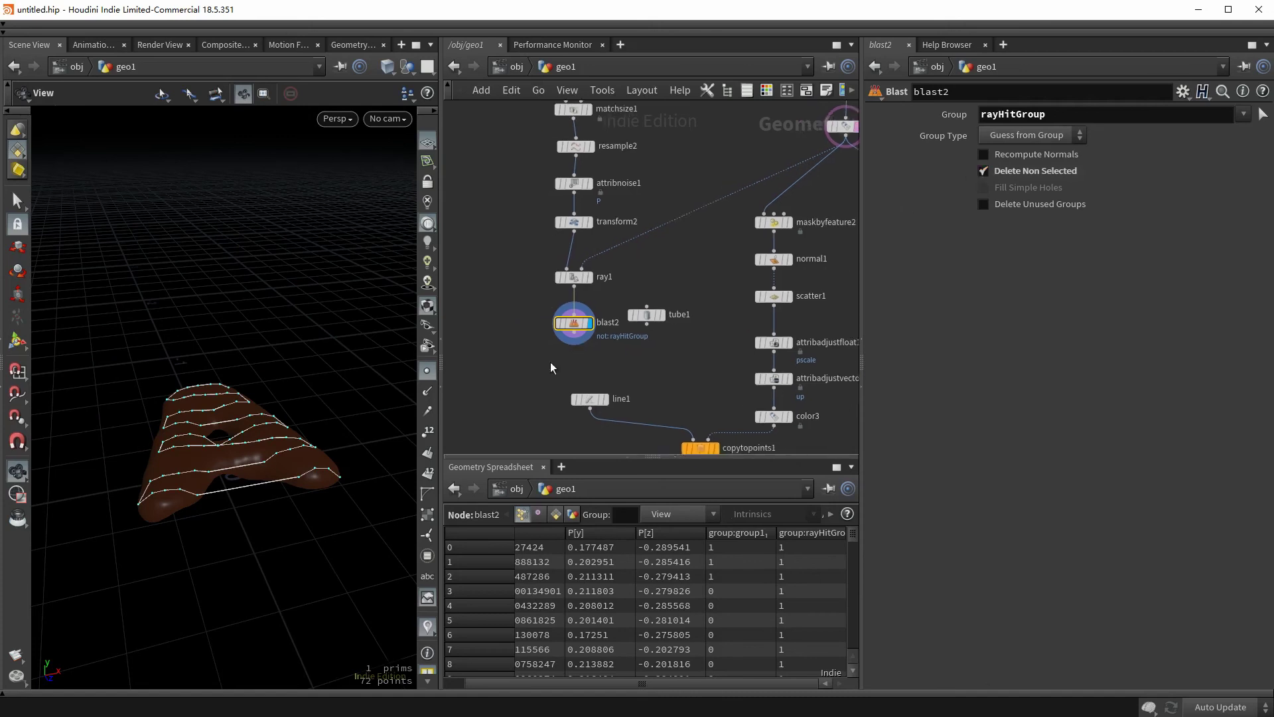
left_click_drag(600, 361, 524, 146)
left_click_drag(561, 222, 507, 271)
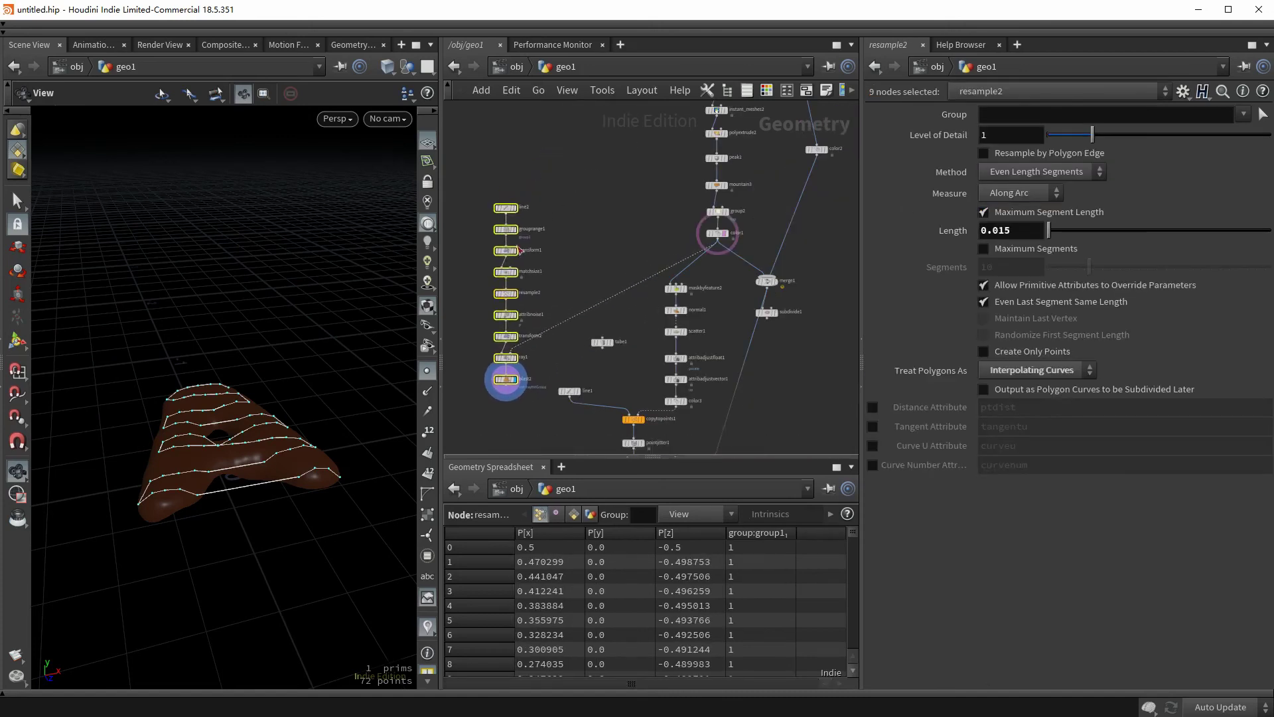
scroll(516, 355, "up", 4)
left_click(530, 289)
- Add a Resample after blast2 at 0.02 length, treating polygons as subdivision curves
left_click(531, 288)
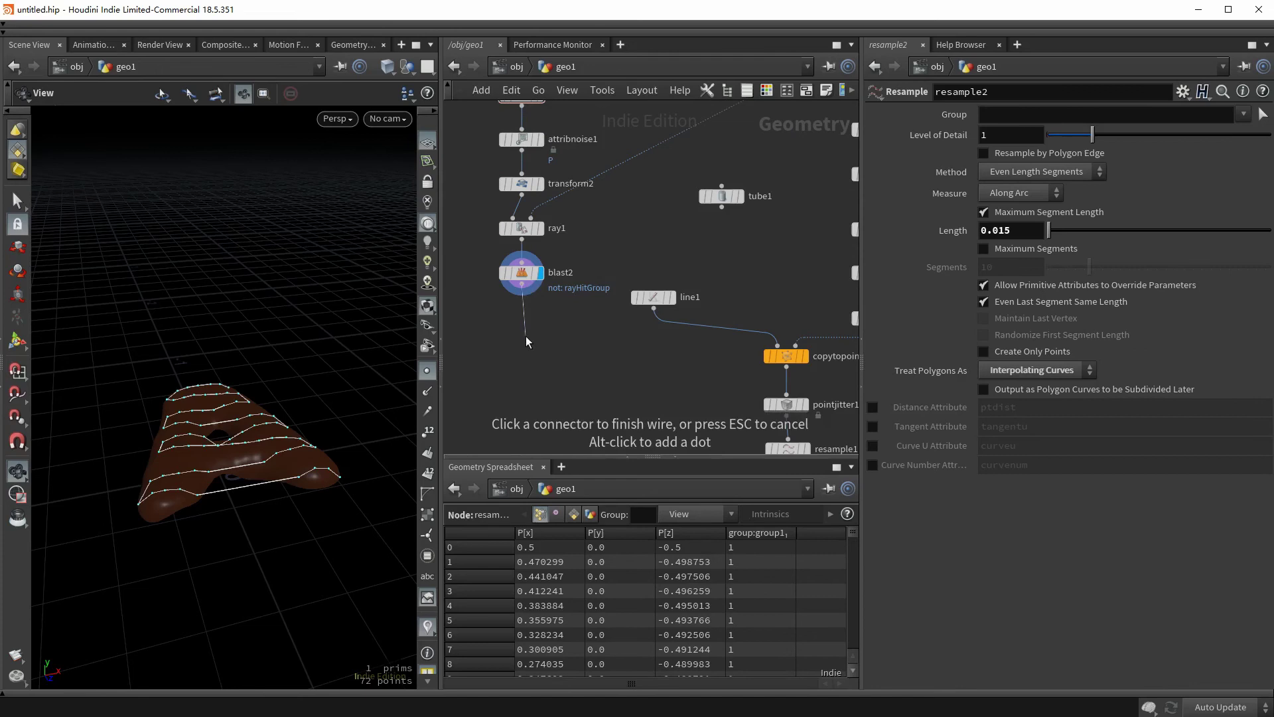
key("Tab")
key("Tab")
left_click(525, 341)
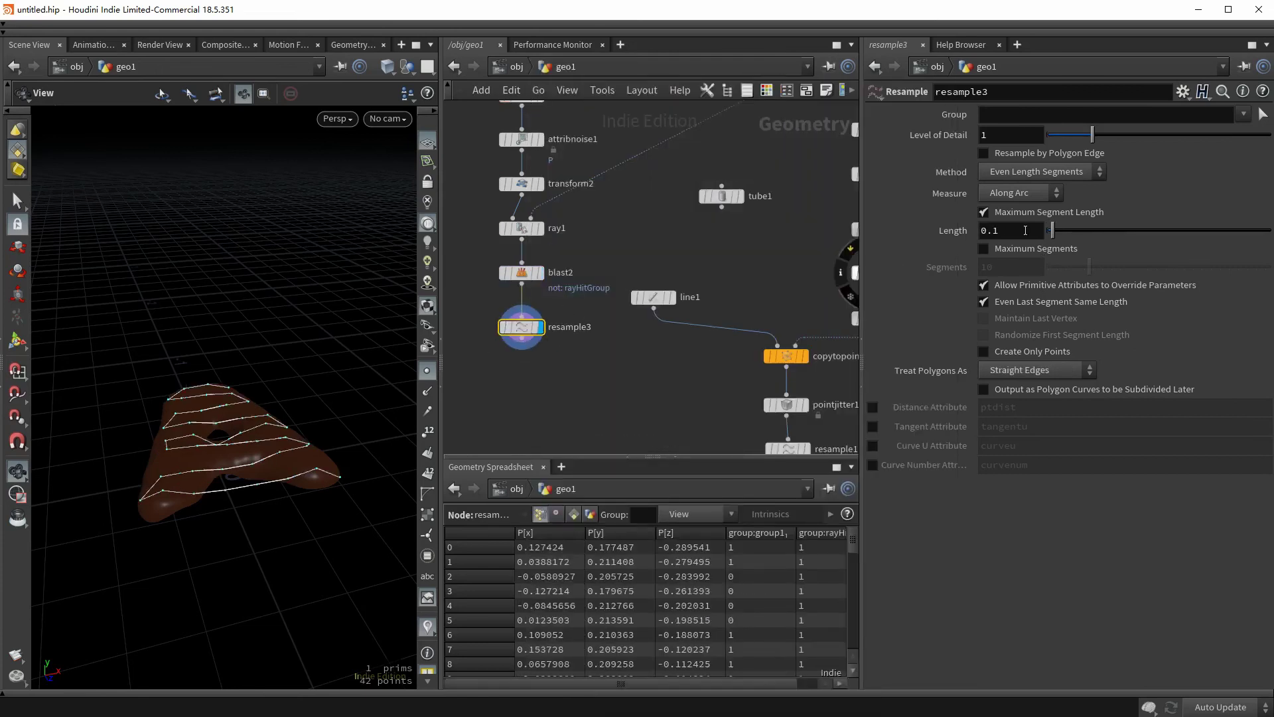
type("0.02")
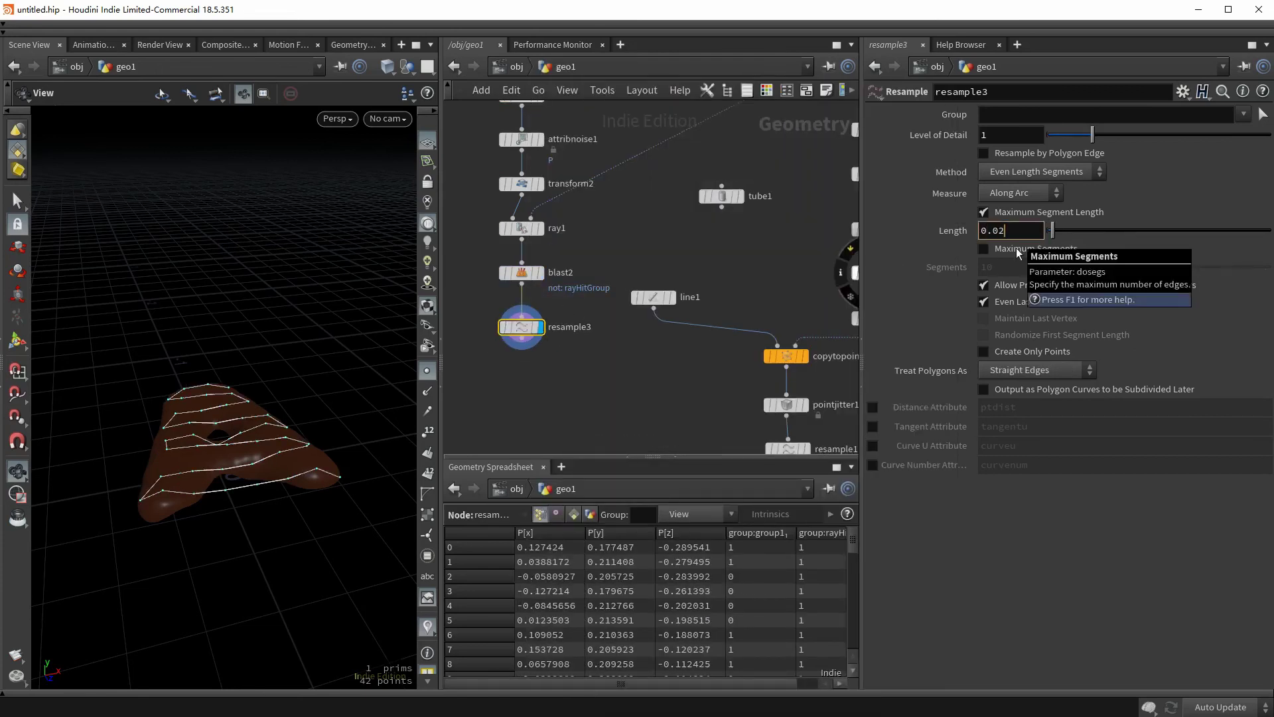
left_click(1037, 369)
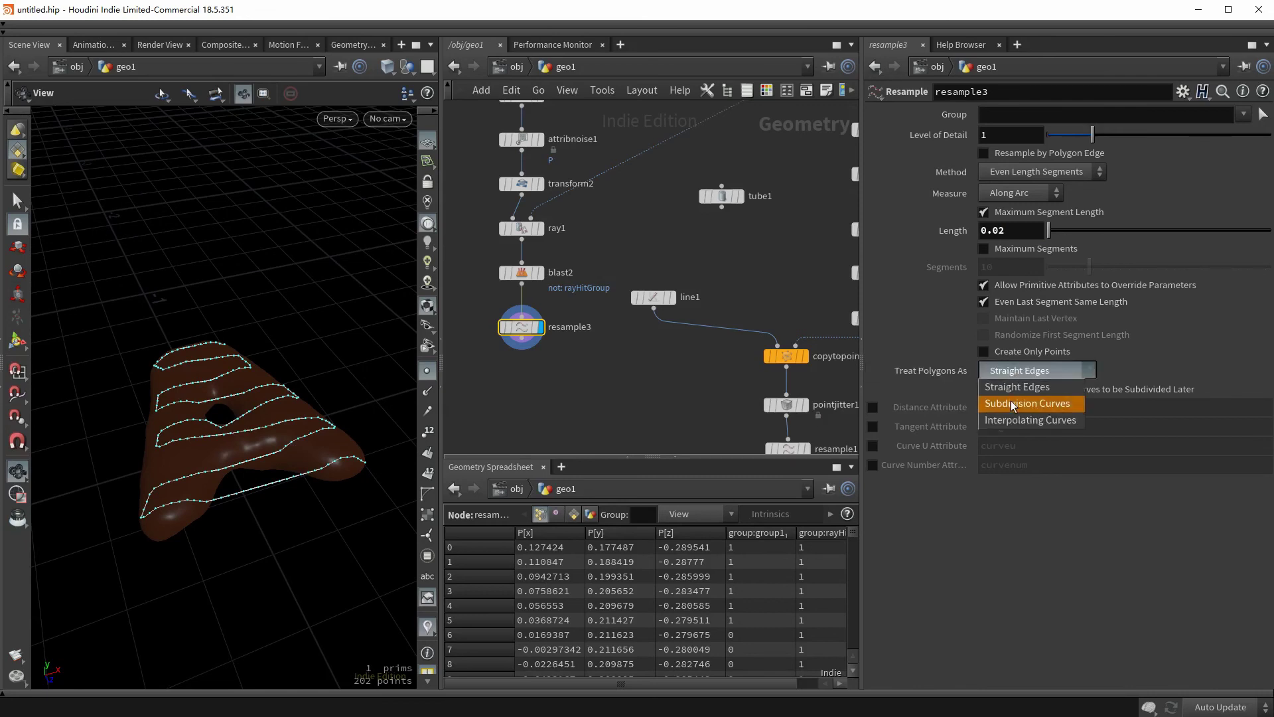
left_click(1028, 403)
left_click_drag(211, 416, 214, 507)
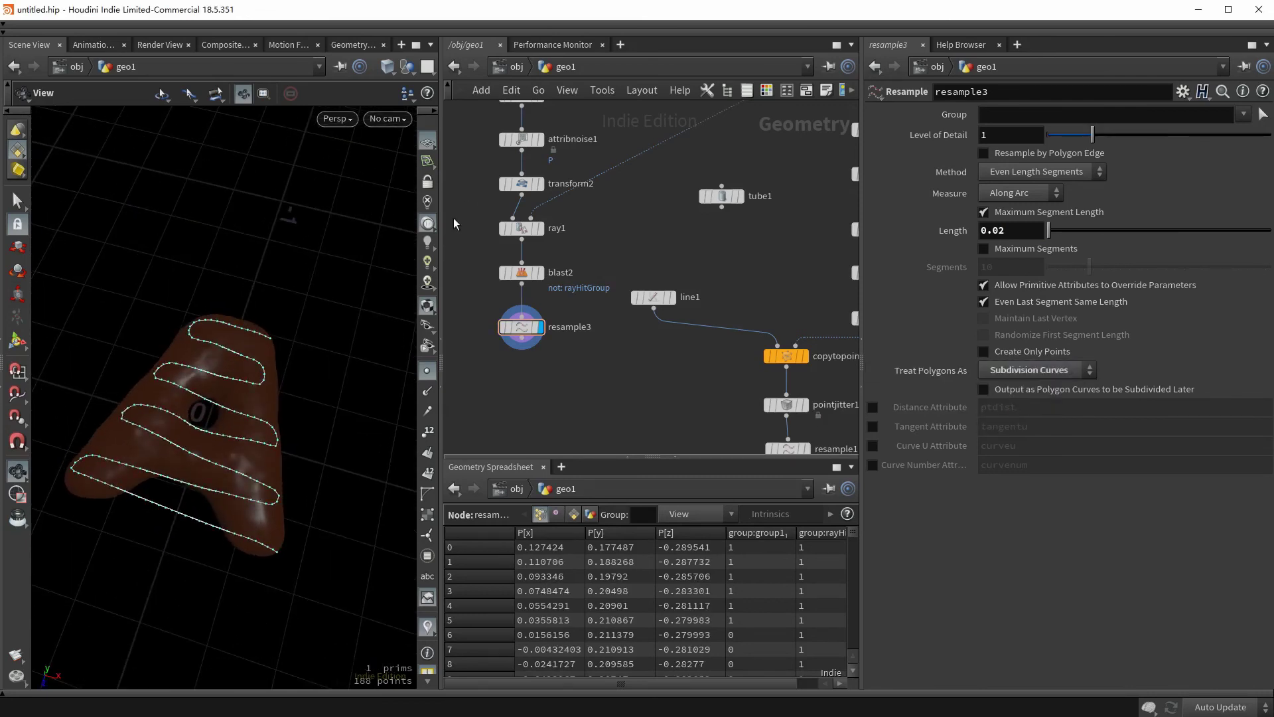
- Copy transform2 as transform3 under resample3 and display its raised curves
left_click_drag(503, 195, 514, 176)
key("ctrl+c")
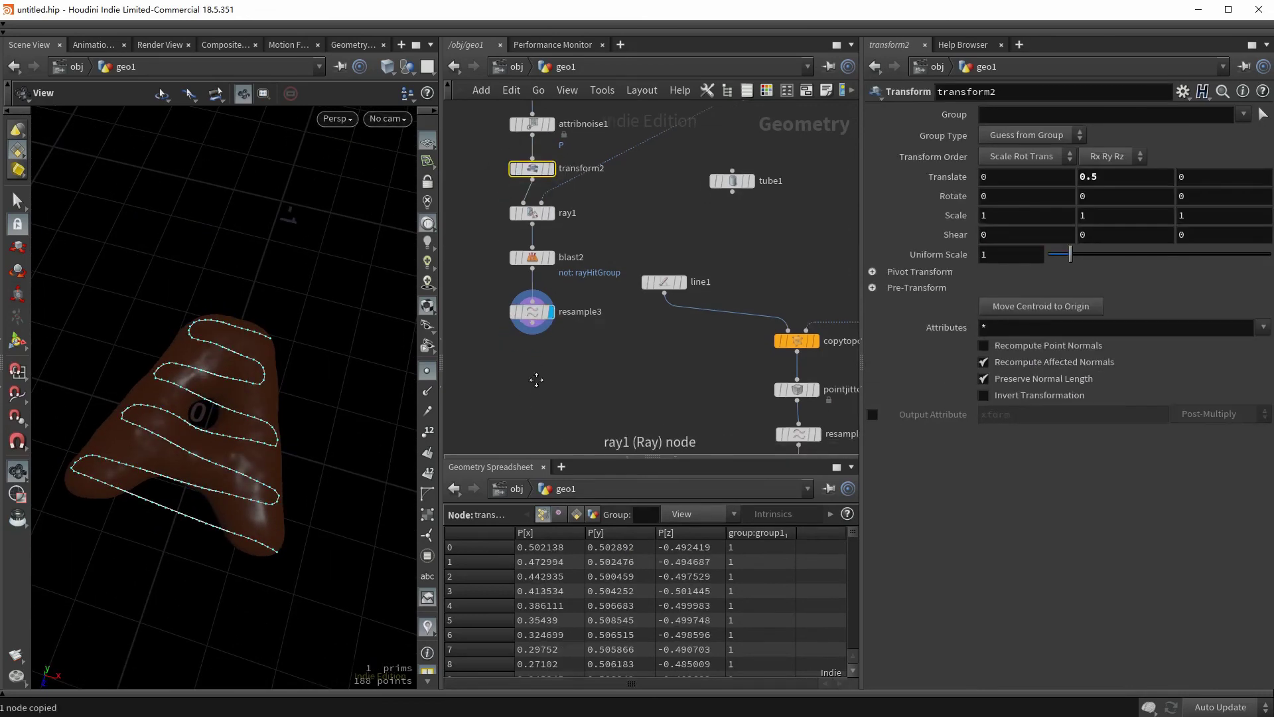
key("ctrl+v")
left_click_drag(524, 379, 542, 340)
left_click(564, 340)
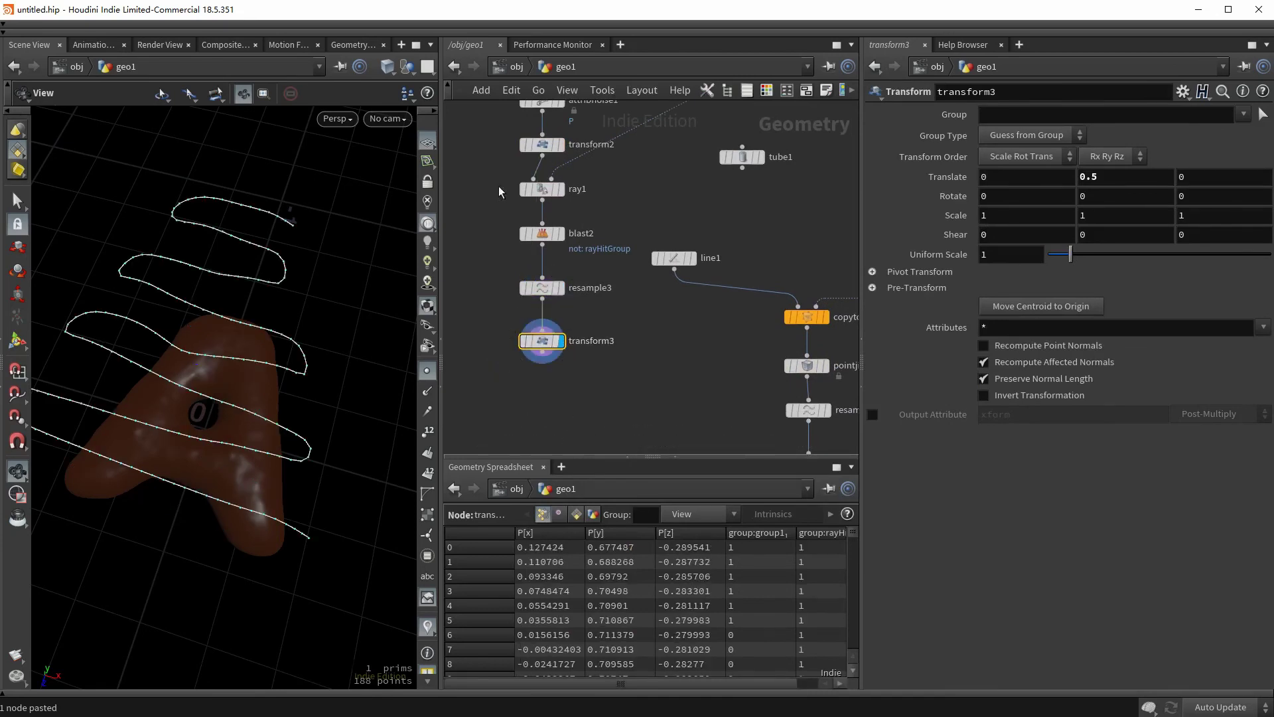
- Paste a copy of ray1 as ray2, fed from transform3, and display it
left_click(542, 189)
key("ctrl+c")
middle_click_drag(524, 447, 527, 369)
key("ctrl+v")
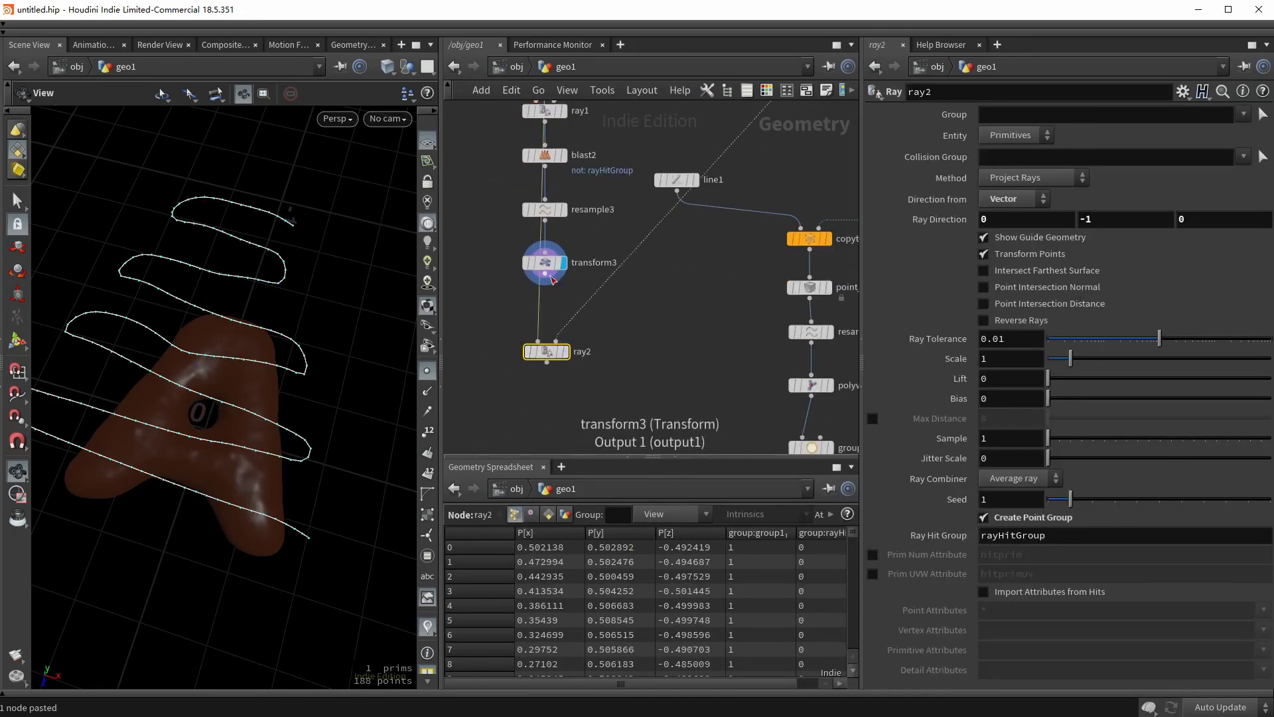
left_click_drag(545, 274, 554, 331)
key("r")
left_click_drag(250, 406, 146, 525)
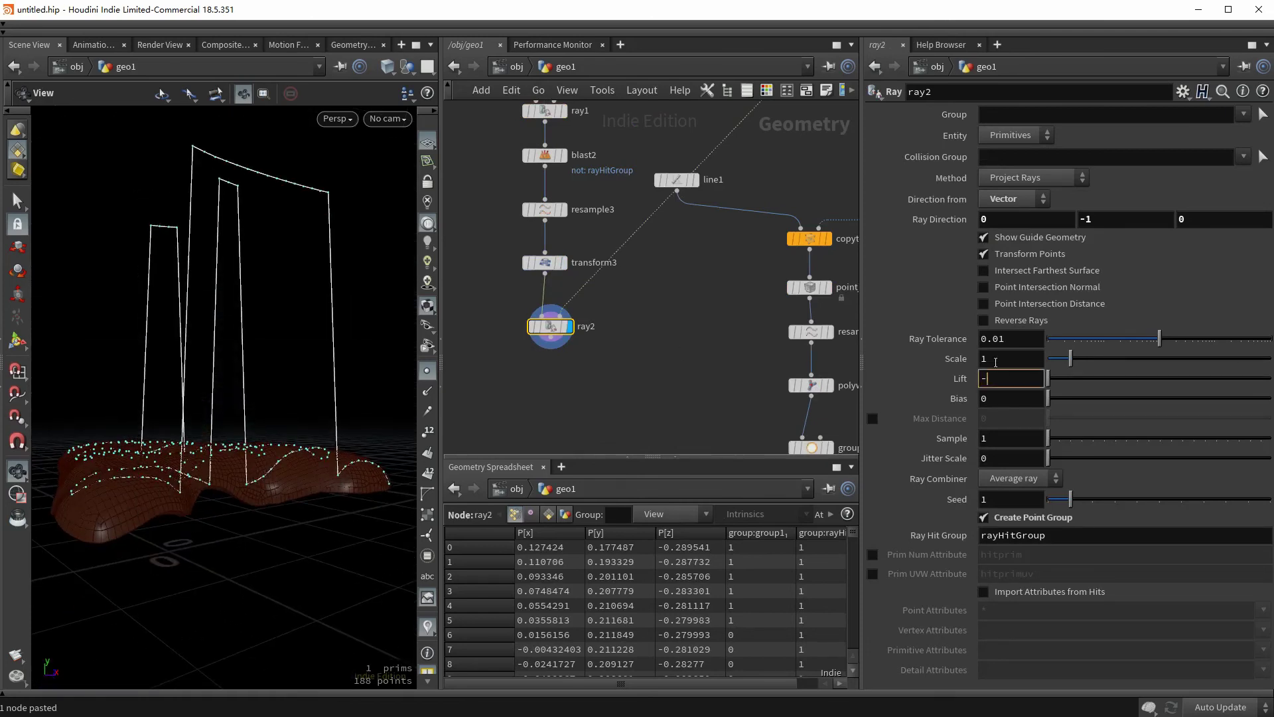
- Set ray2's Lift to -0.0025 and inspect the projected curves
type("-0.0025")
key("Return")
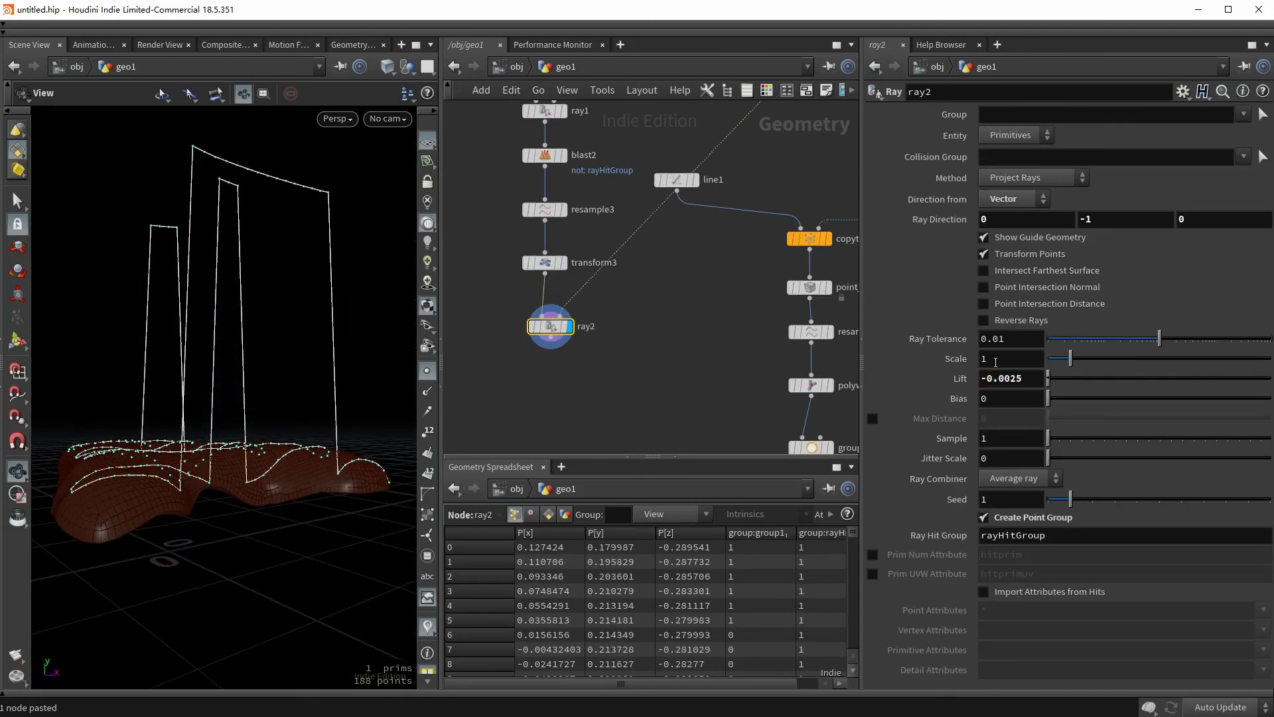
left_click_drag(250, 483, 101, 450)
left_click_drag(202, 429, 195, 376)
left_click_drag(263, 215, 548, 388)
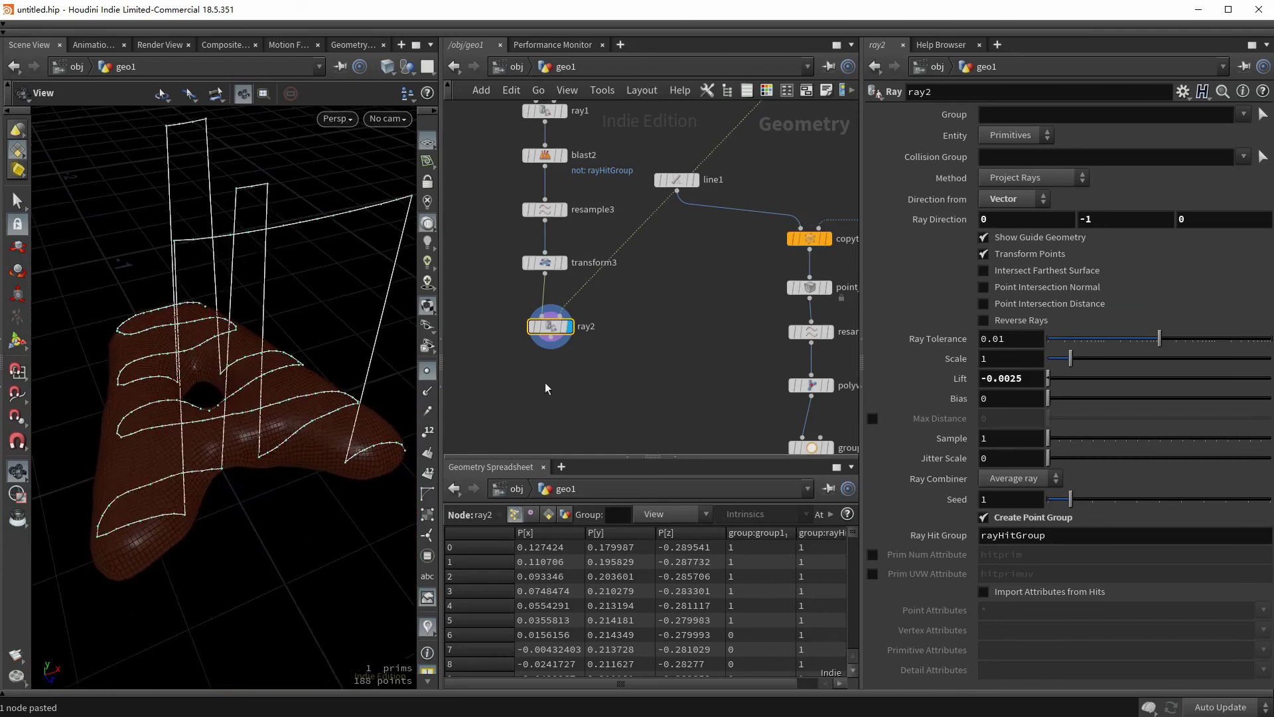
left_click(551, 339)
- Add a Blast node after ray2 that keeps only rayHitGroup by deleting non-selected elements
left_click(551, 365)
type("blast")
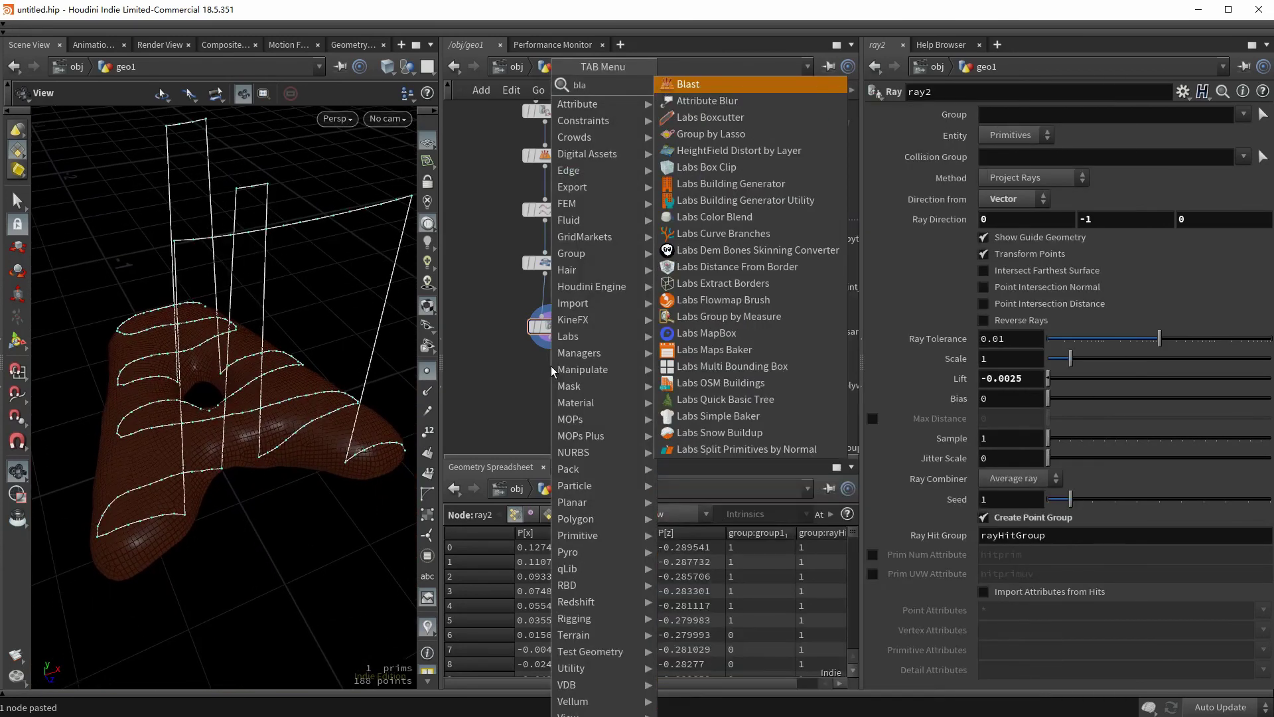
key("Return")
left_click(1244, 115)
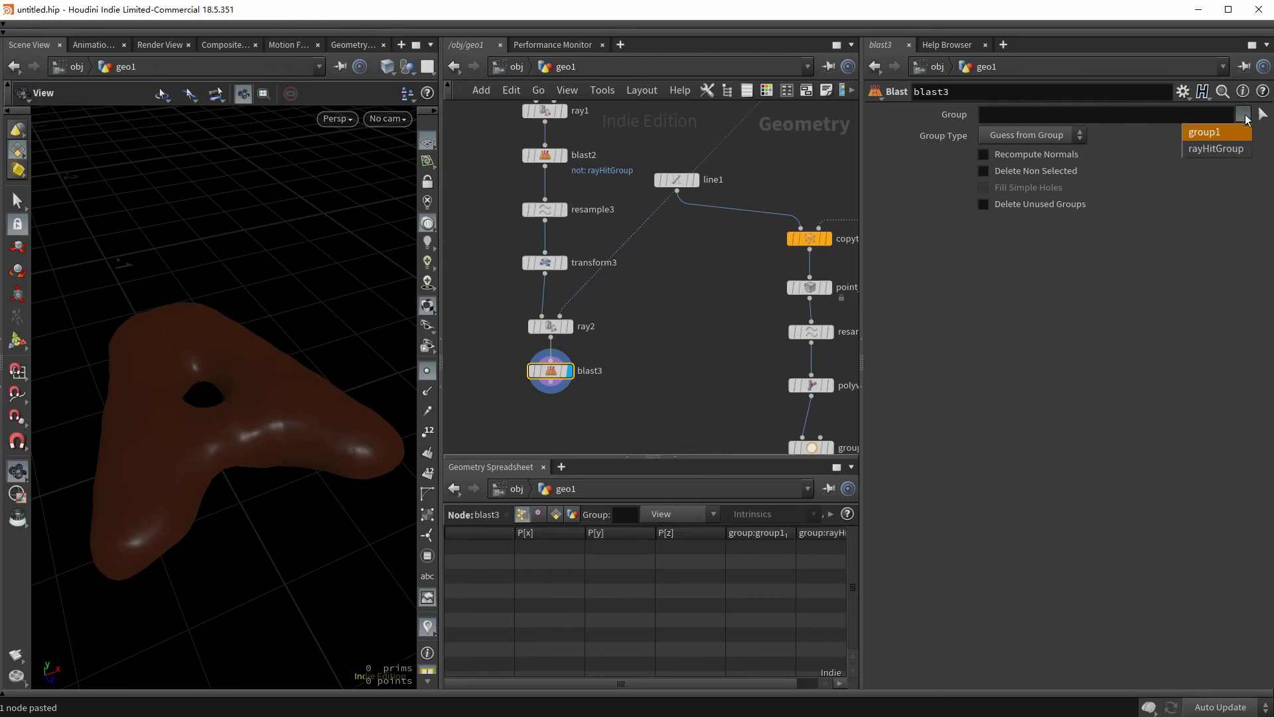
left_click(1221, 149)
left_click(1069, 169)
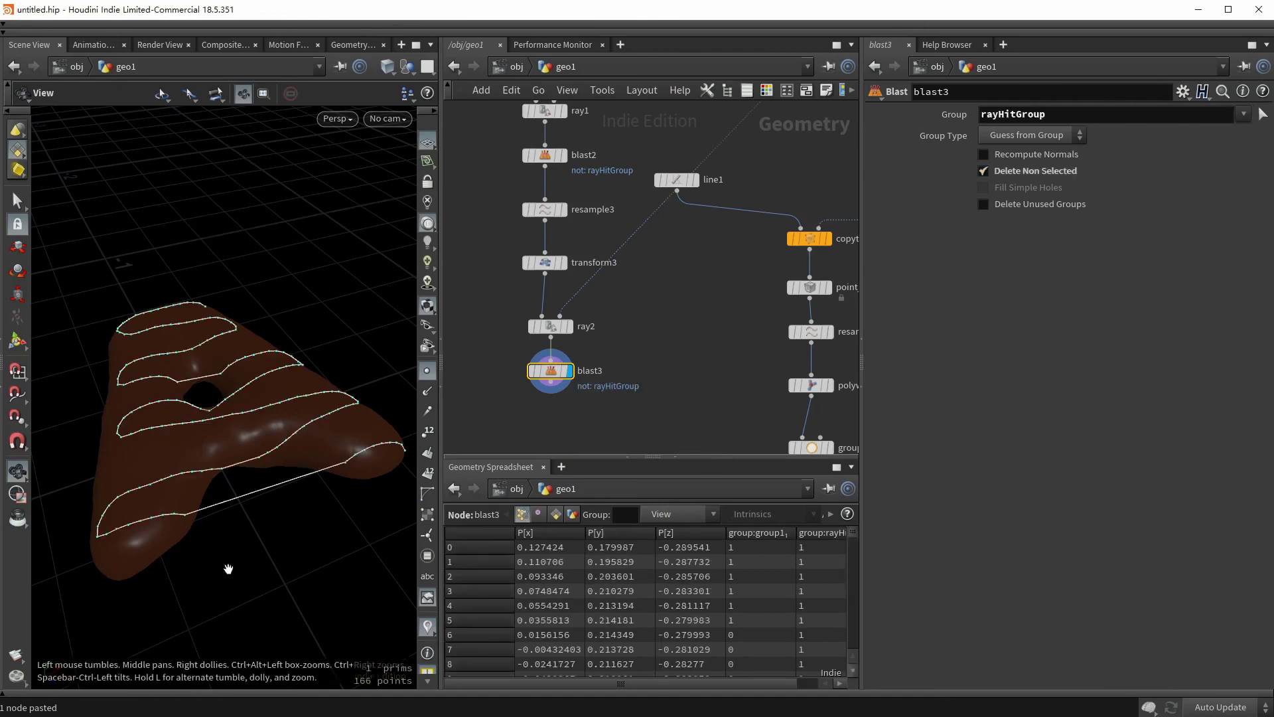
left_click_drag(230, 570, 174, 568)
left_click_drag(229, 532, 219, 452)
middle_click_drag(572, 383, 581, 334)
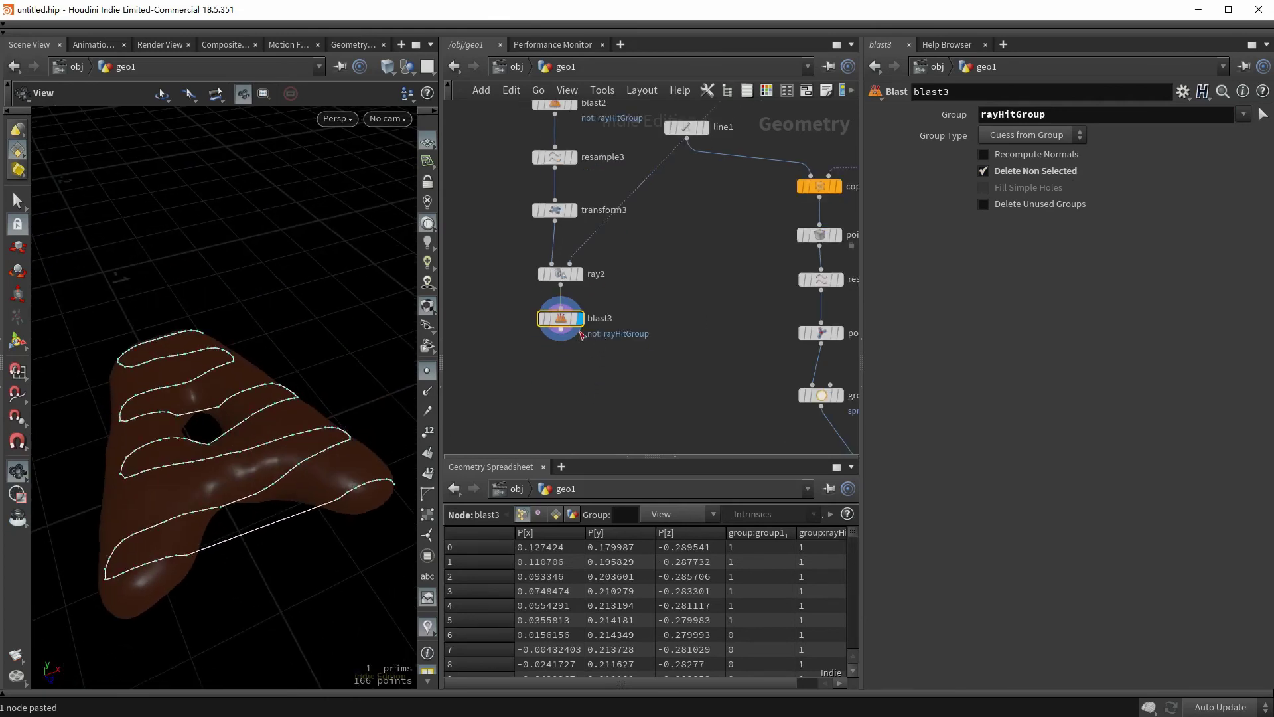
left_click_drag(580, 331, 498, 373)
- Insert a Group Promote turning rayHitGroup into edges, keeping only edges entirely inside the group
key("Tab")
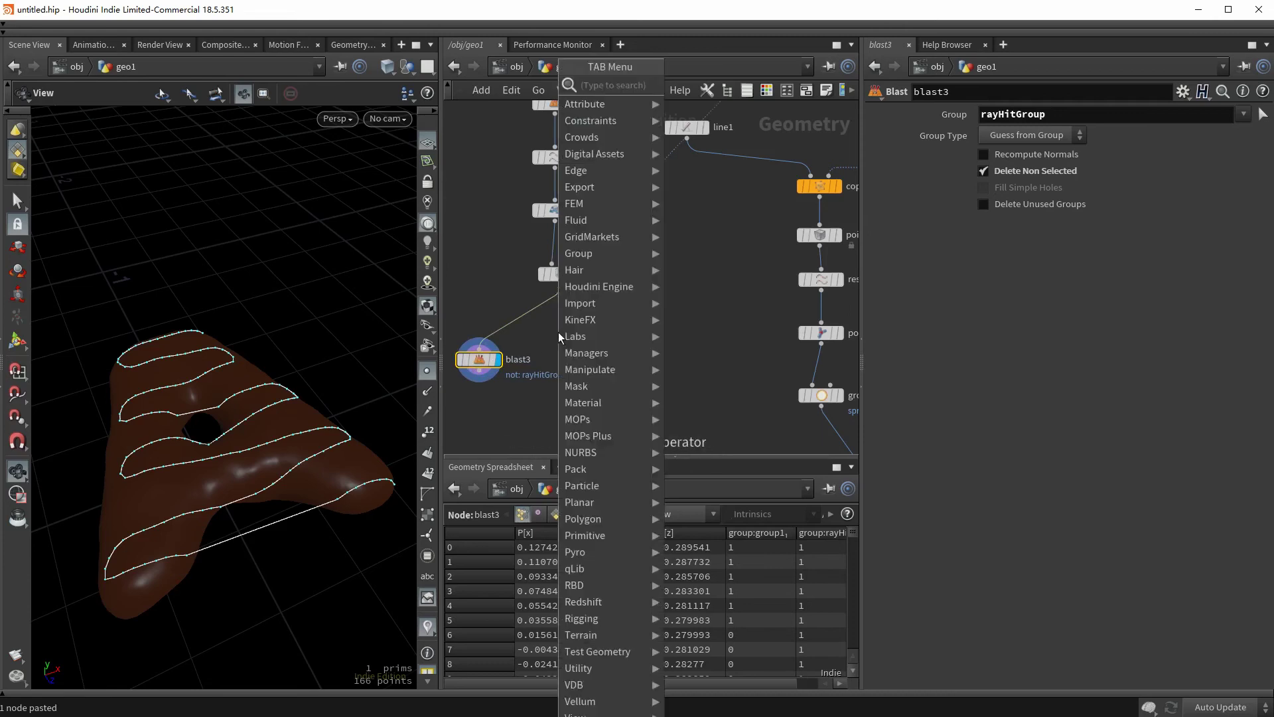
type("grouppromote")
key("Return")
left_click(559, 332)
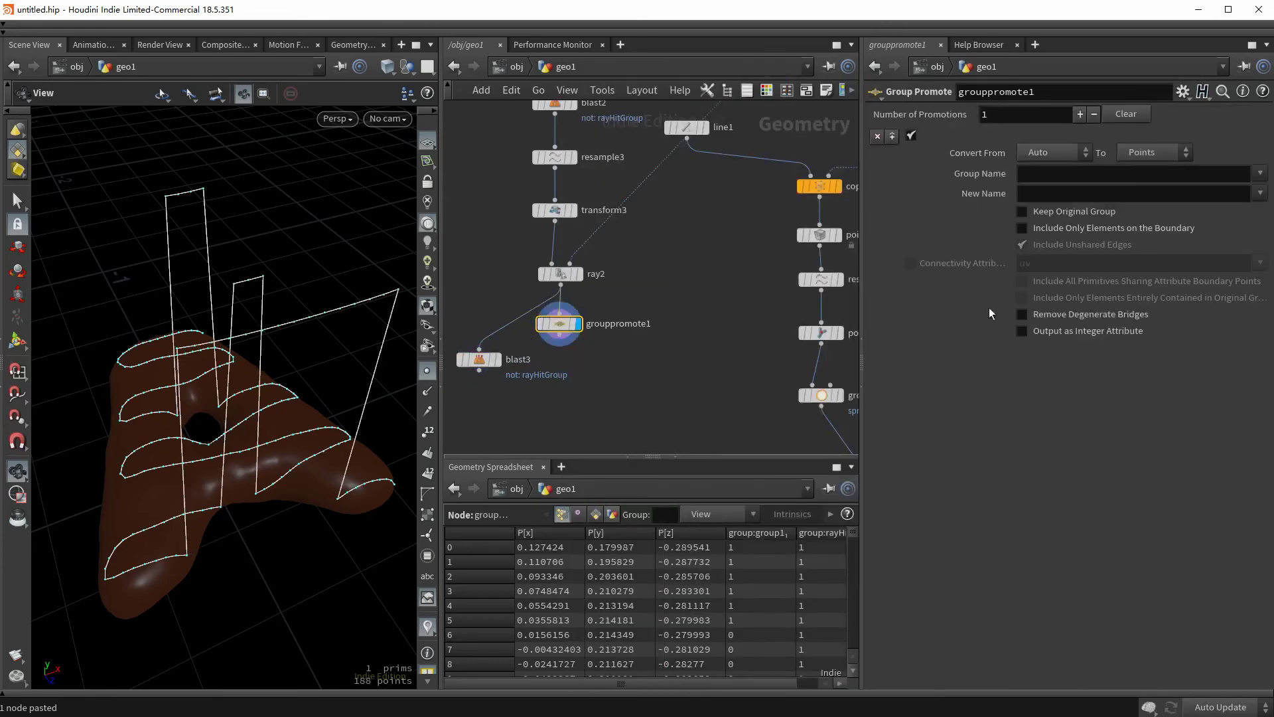
left_click(1259, 174)
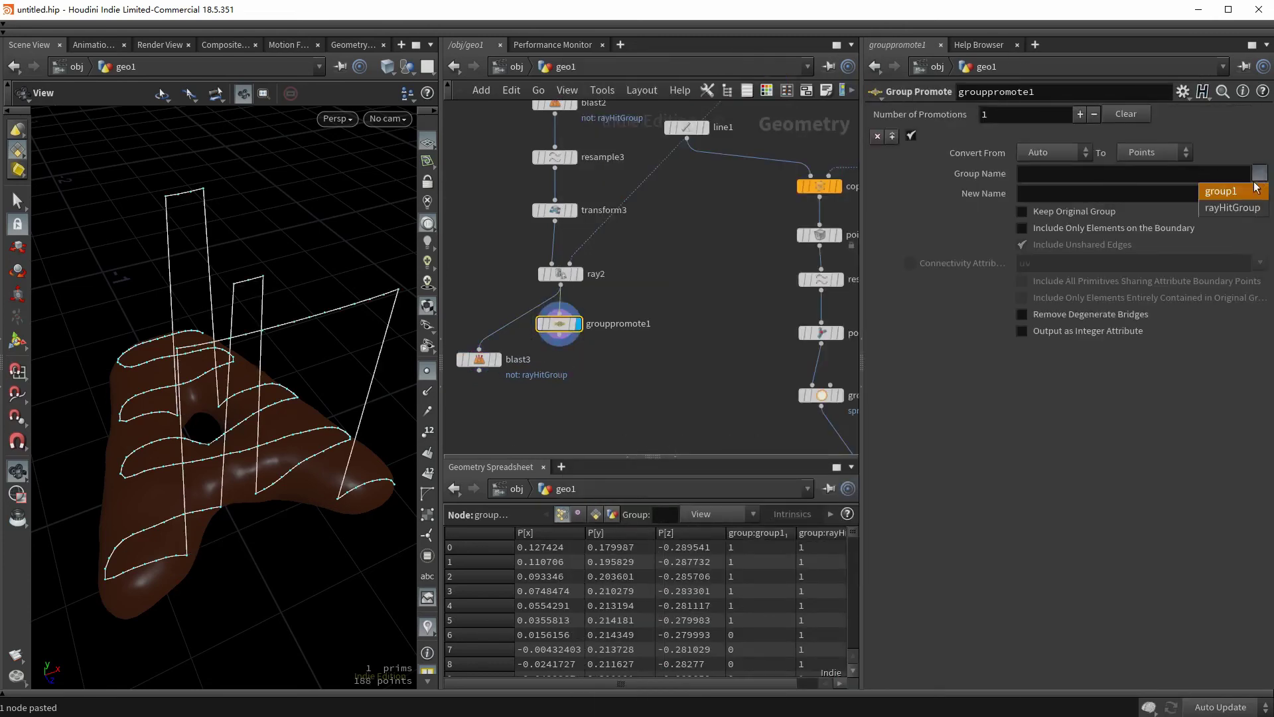
left_click(1224, 209)
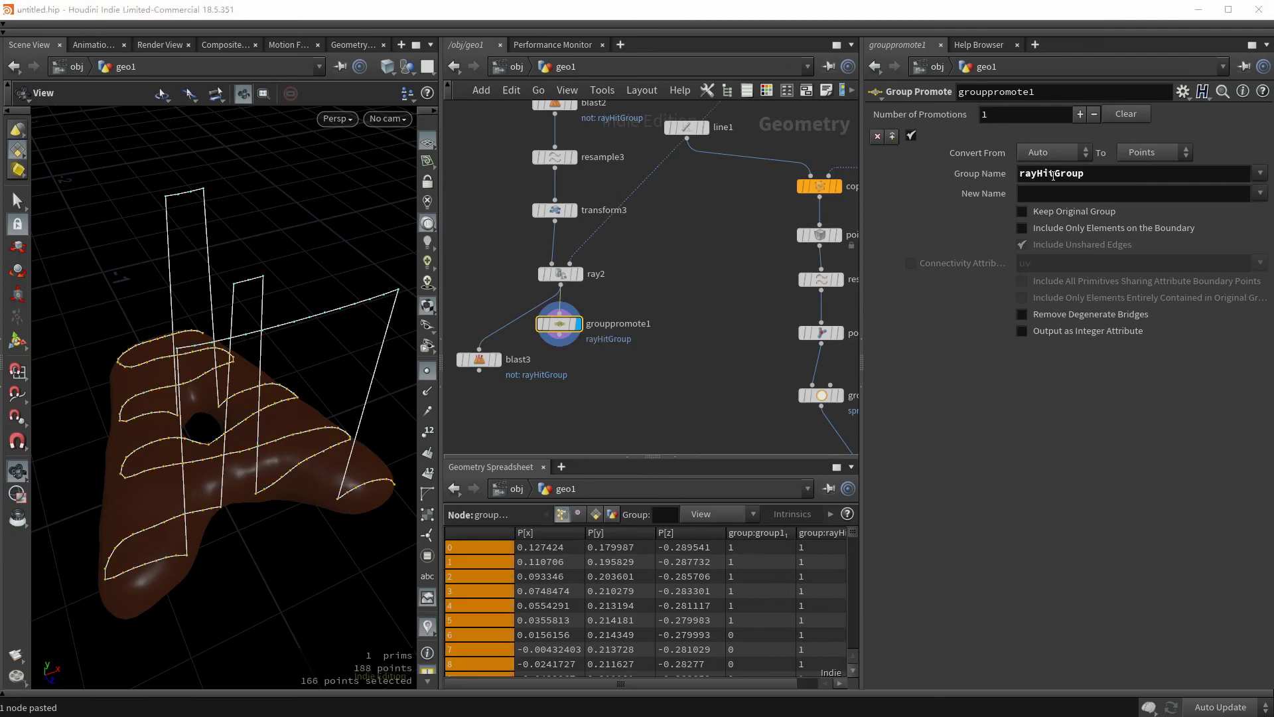
left_click(1142, 153)
left_click(1145, 199)
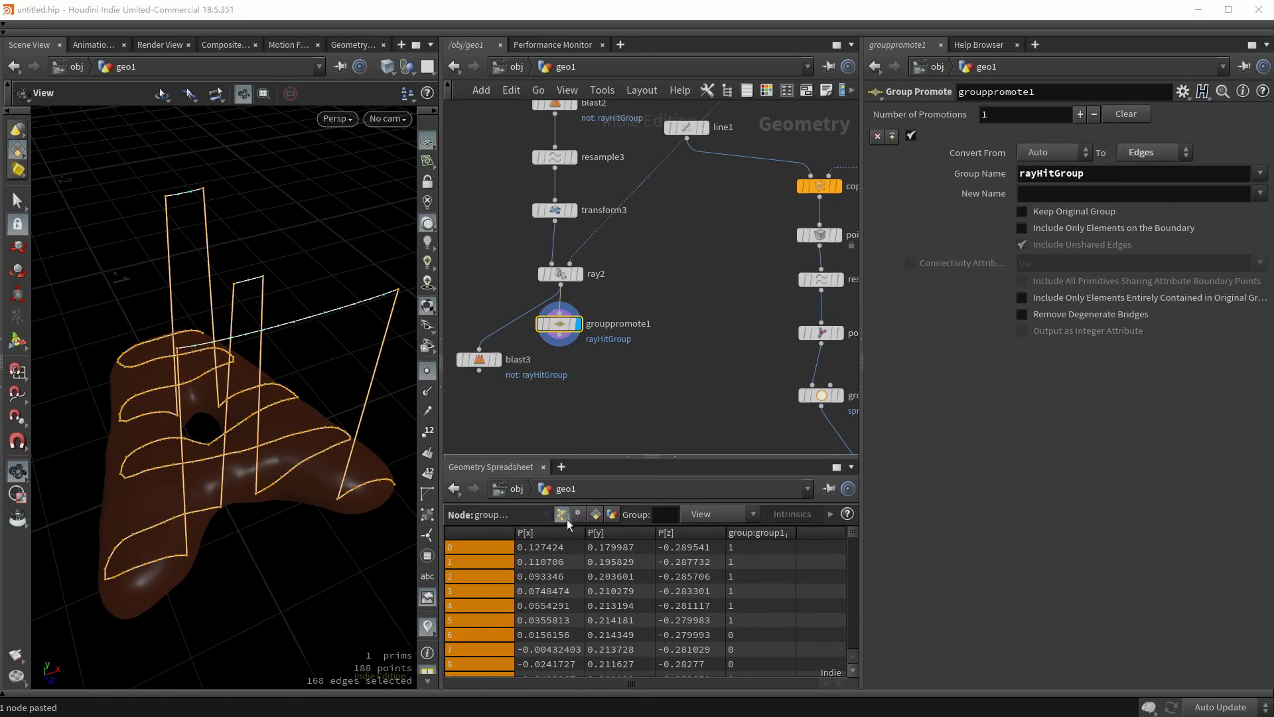
left_click_drag(218, 388, 184, 511)
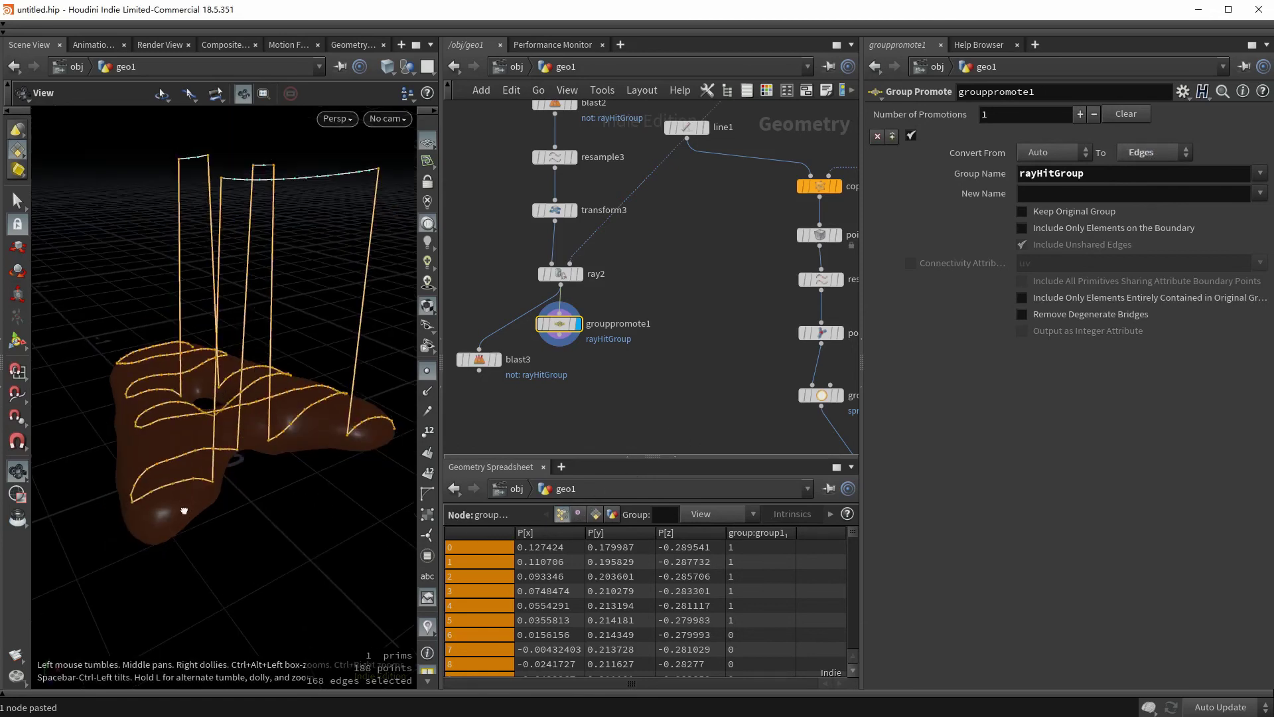
left_click_drag(349, 269, 306, 426)
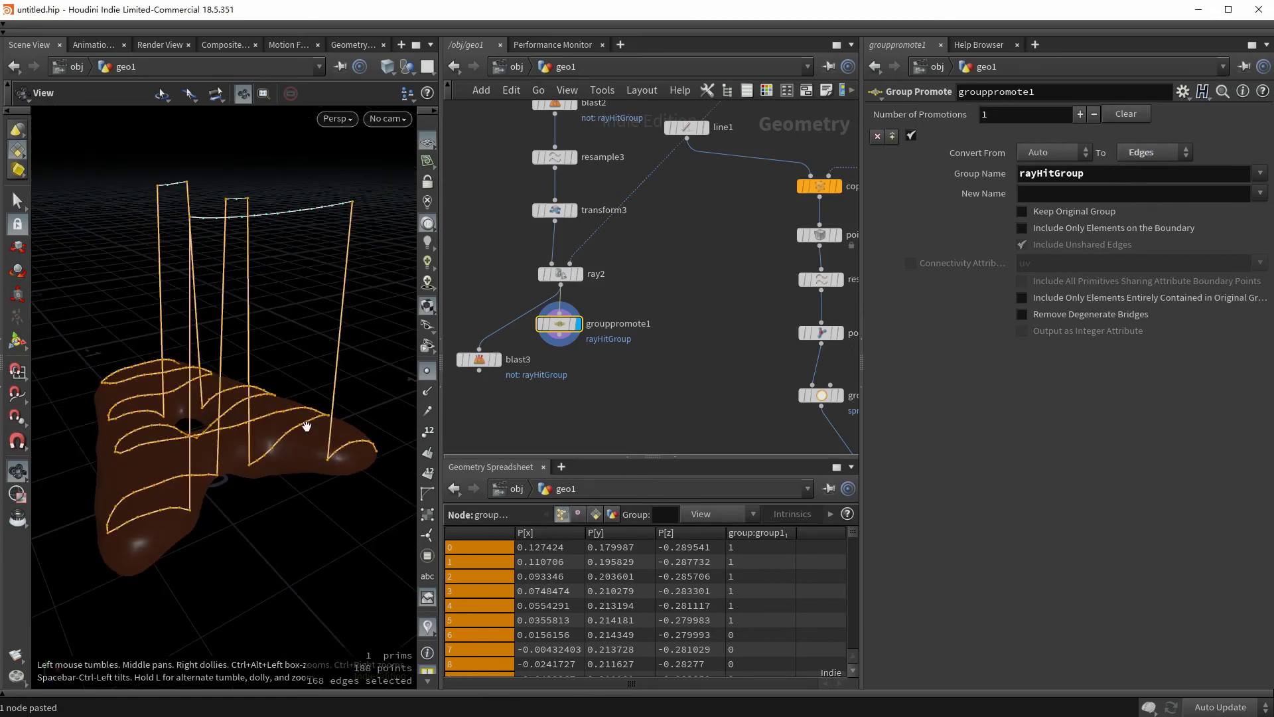
left_click(1022, 297)
left_click_drag(226, 372, 166, 372)
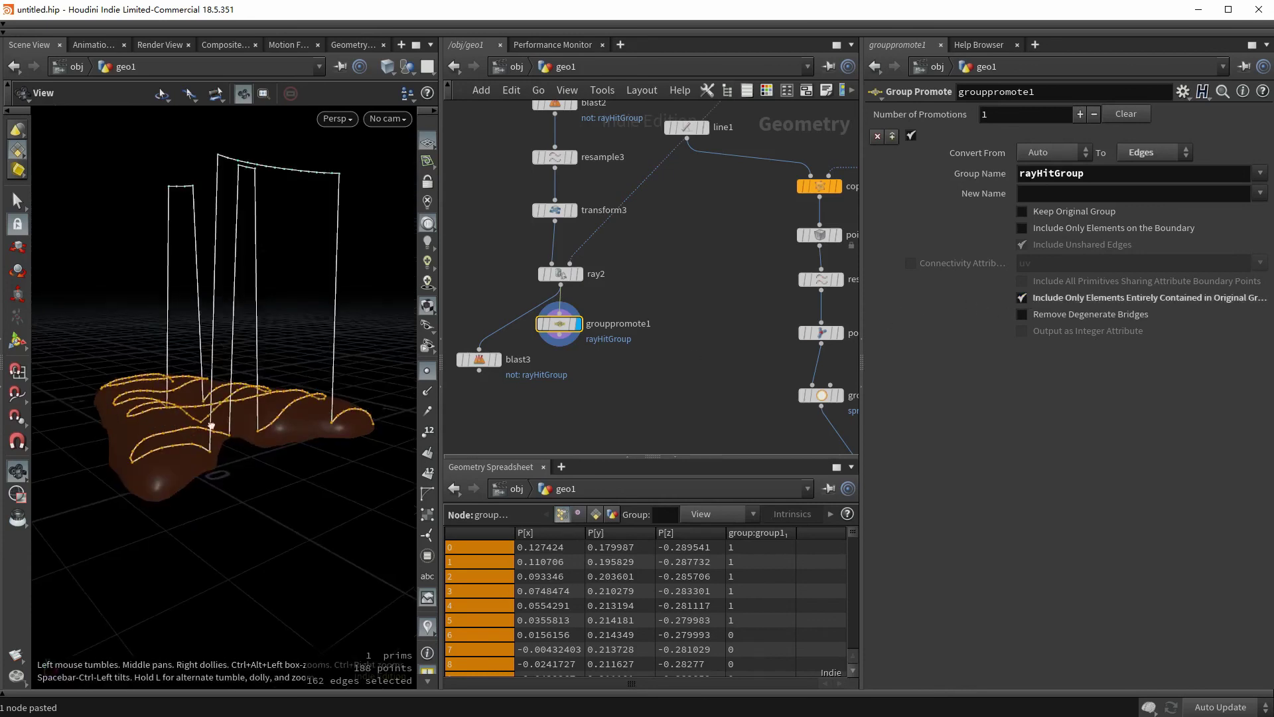
left_click_drag(211, 425, 599, 426)
- Add a Dissolve node after grouppromote1 that deletes everything outside rayHitGroup
key("Tab")
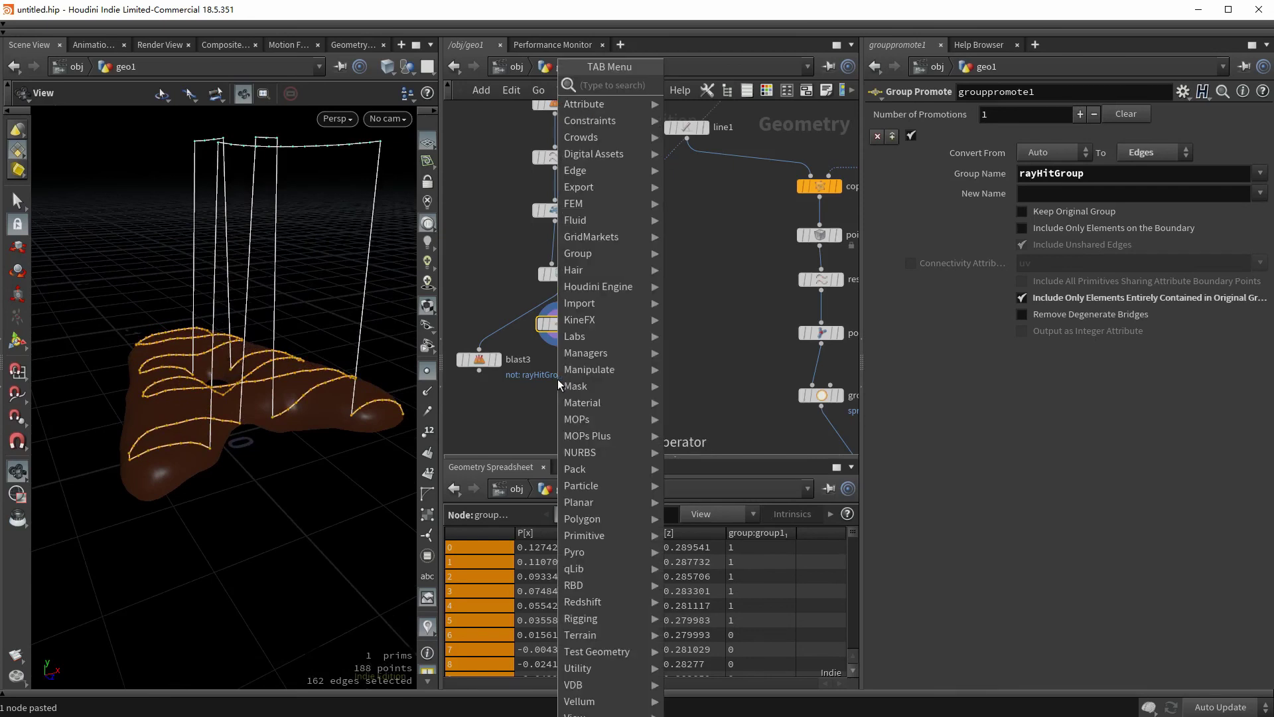
type("diss")
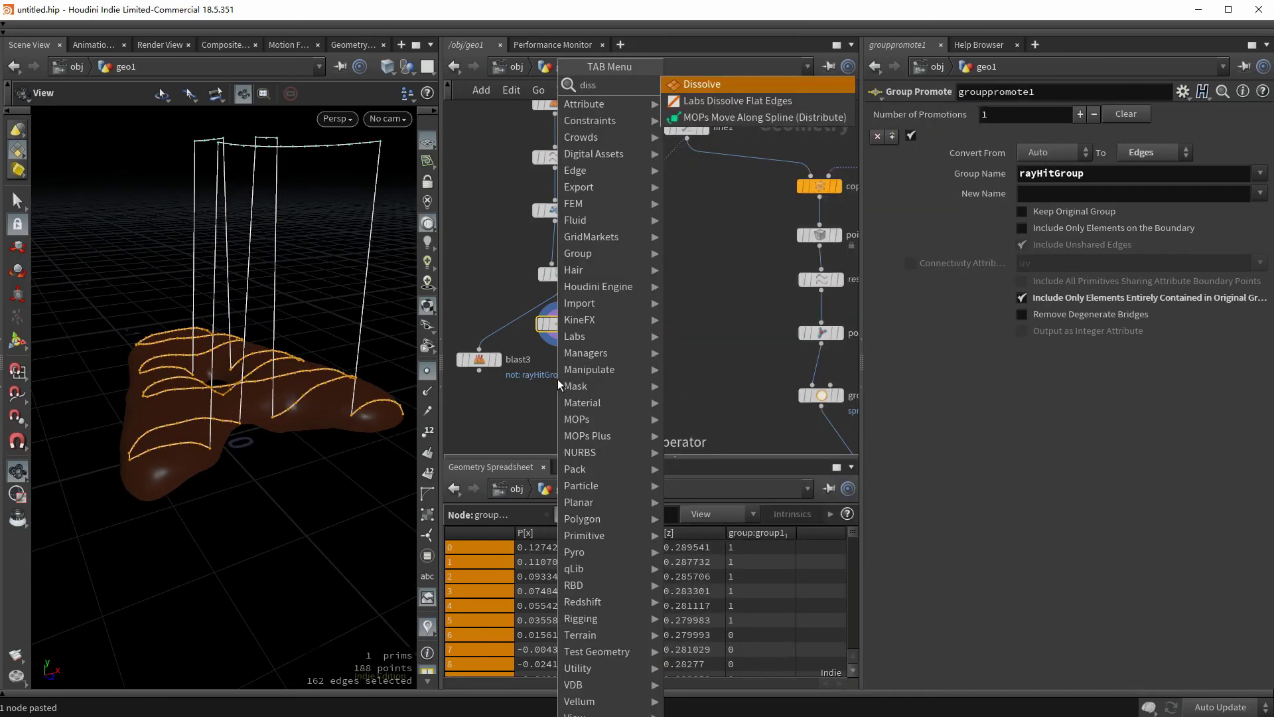
key("Return")
left_click(557, 380)
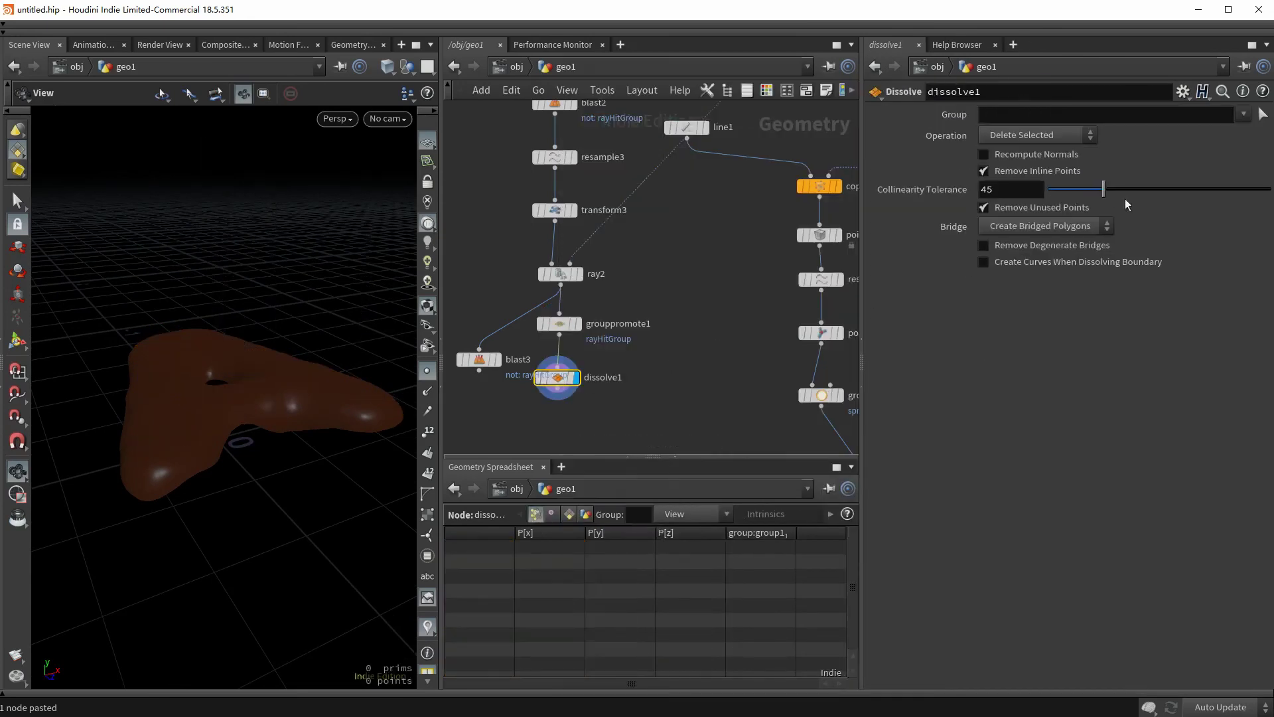
left_click(1243, 114)
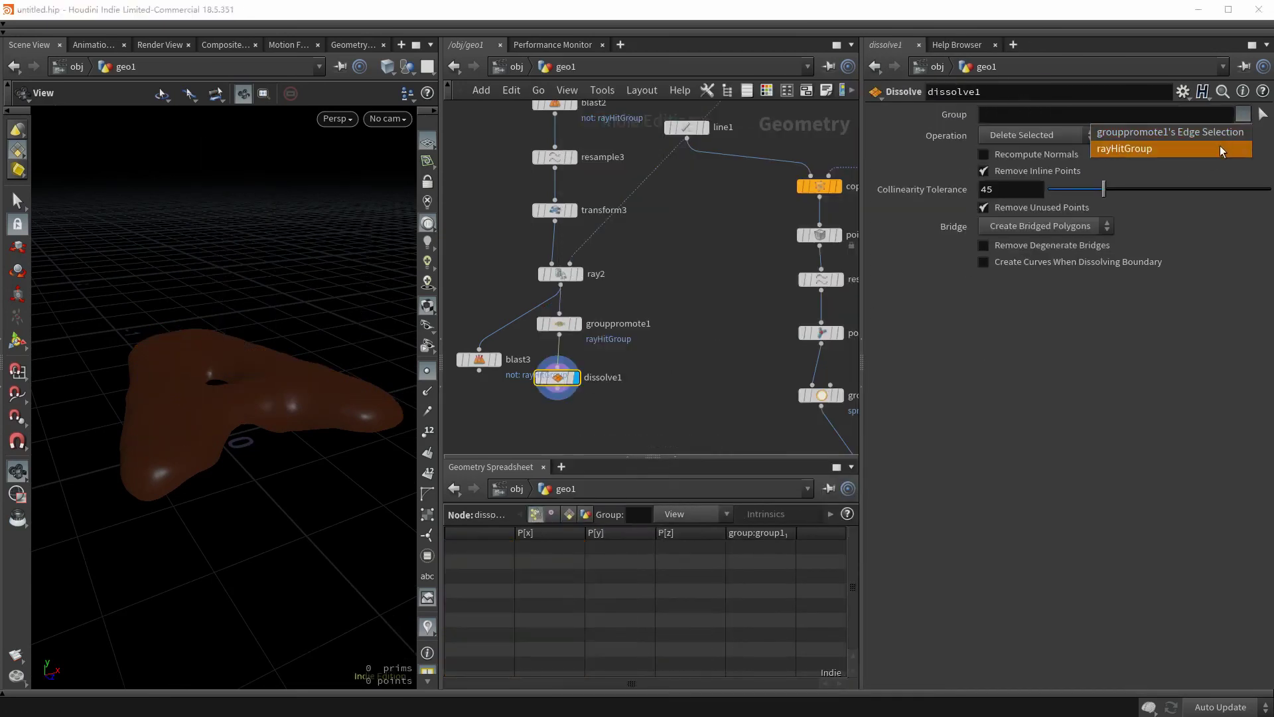
left_click(1220, 148)
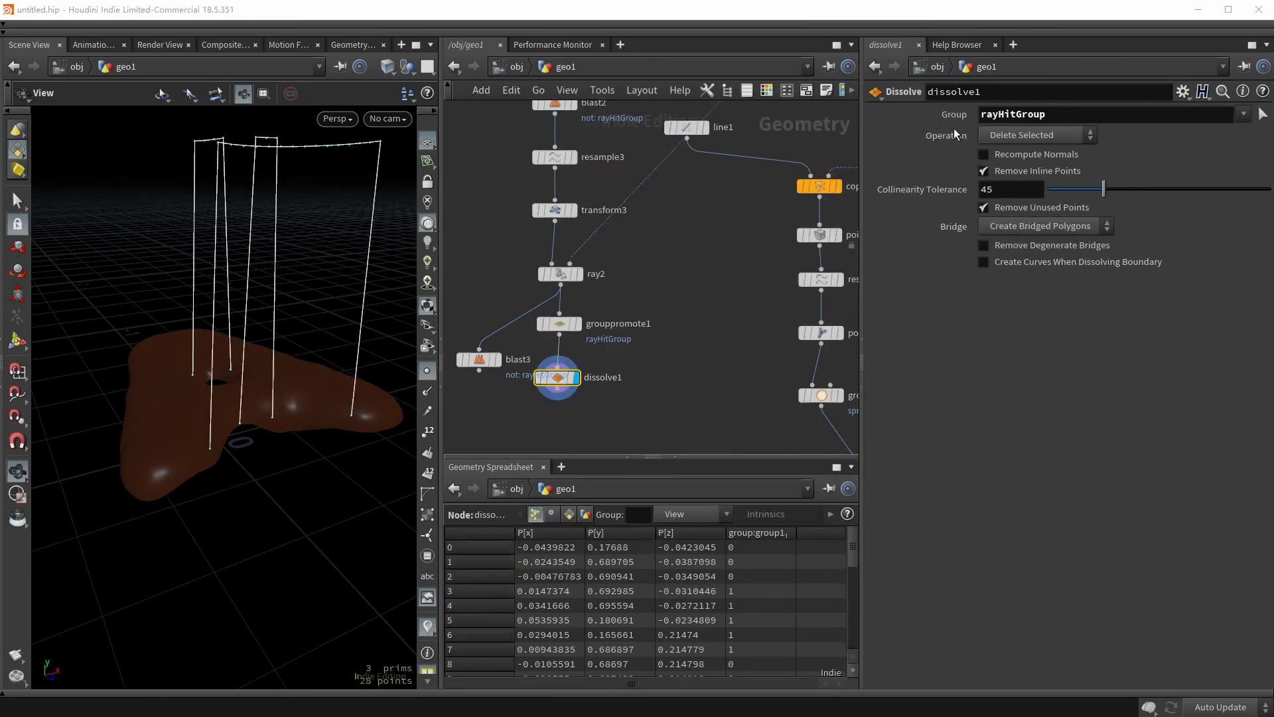
left_click(999, 132)
left_click(999, 150)
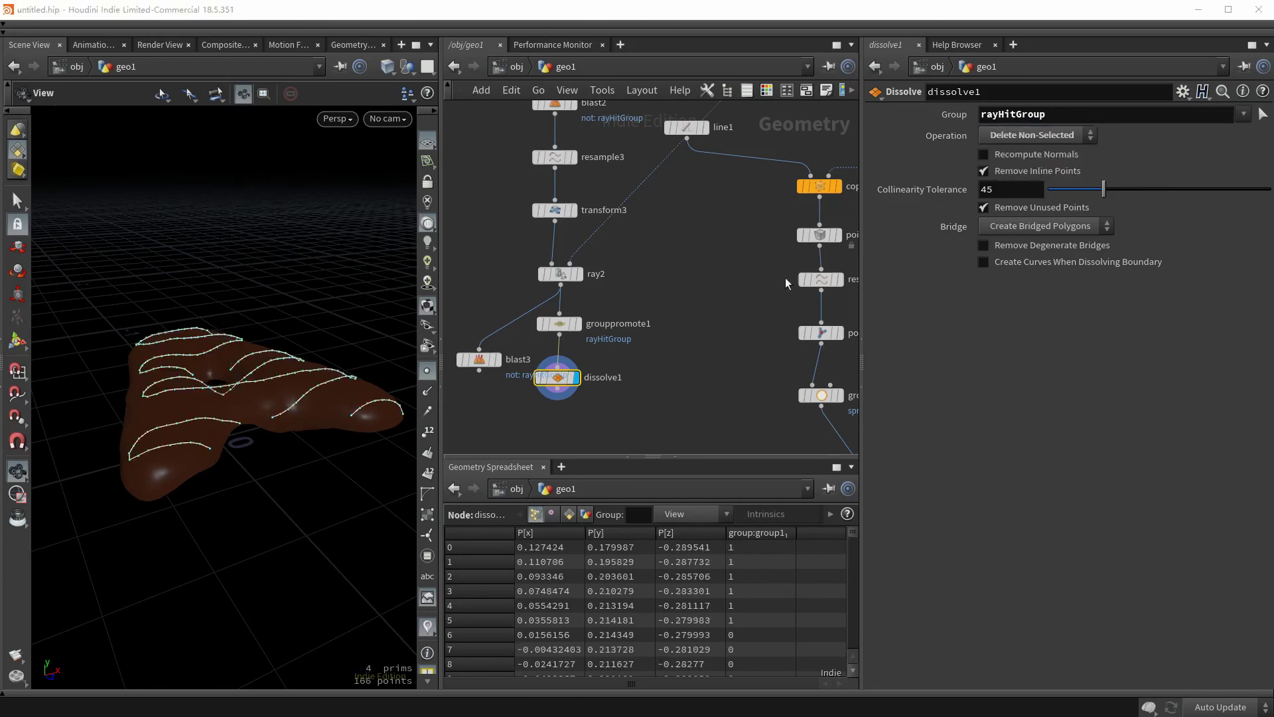
mouse_move(229, 360)
left_mouse_down()
mouse_move(238, 390)
mouse_move(249, 347)
left_mouse_up()
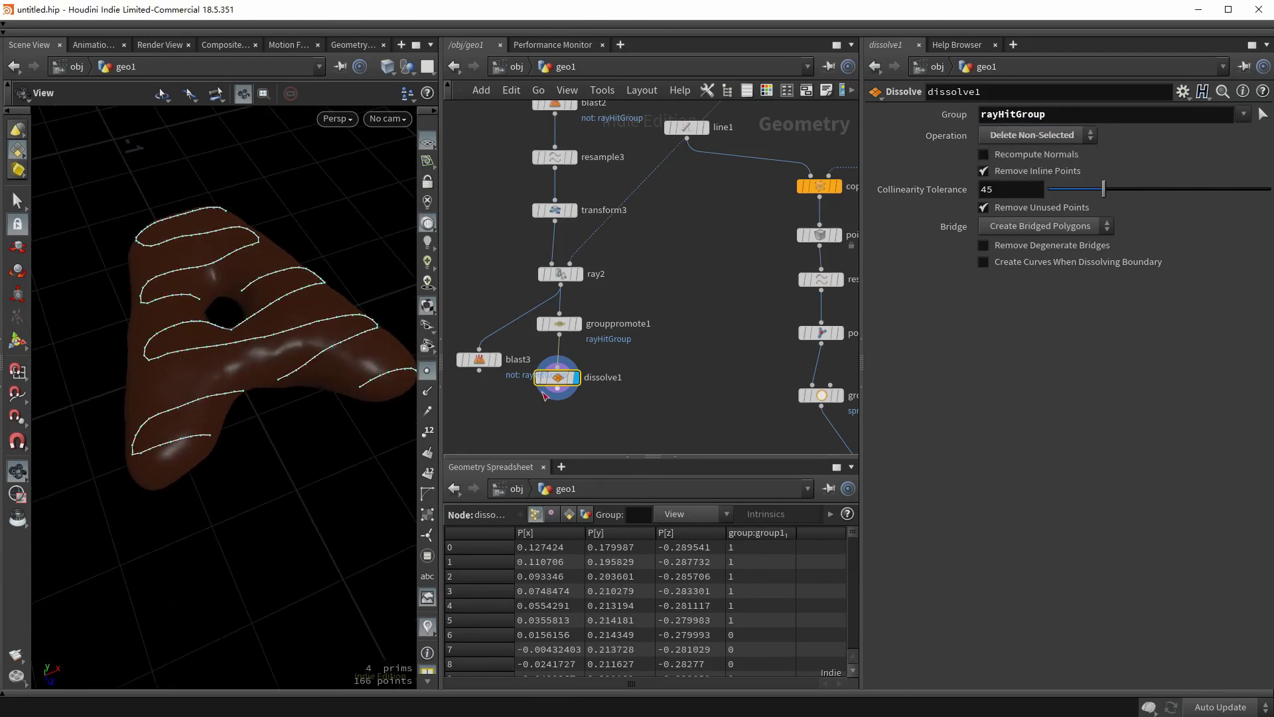
middle_click_drag(544, 395, 566, 339)
- Add a PolyWire node below dissolve1 with a wire radius of 0.027
key("Tab")
type("polywire")
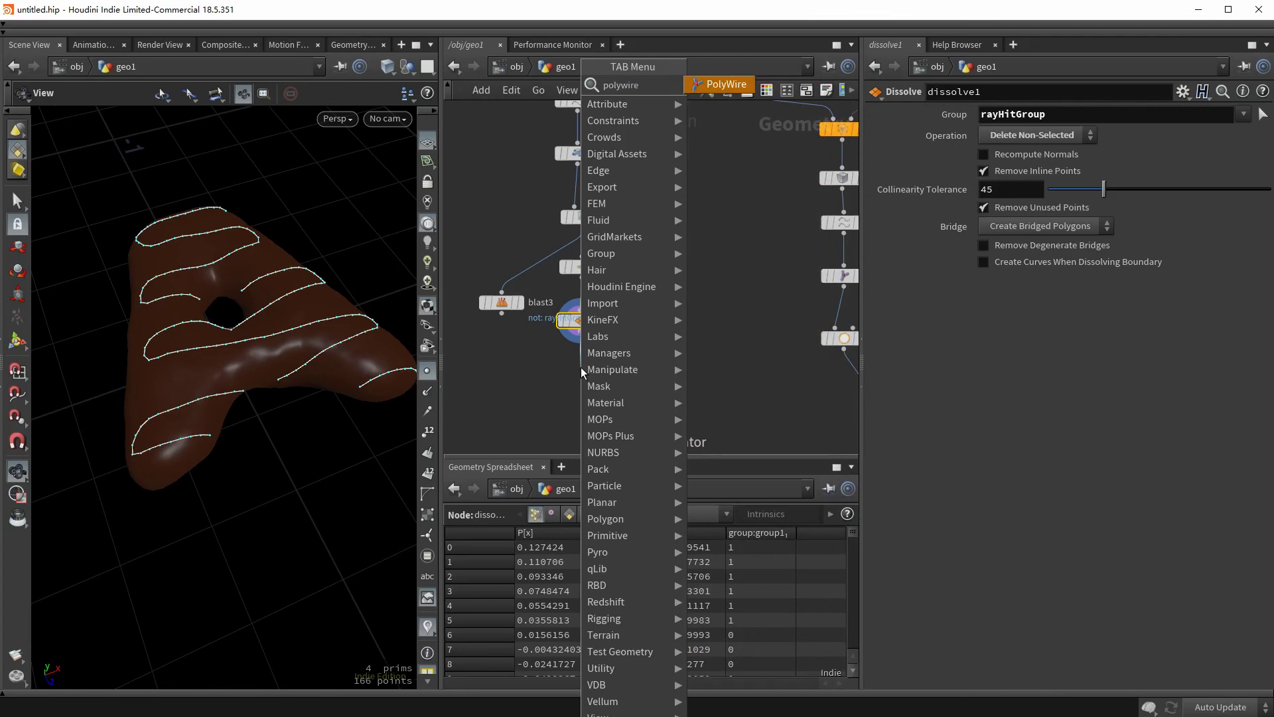
key("Return")
left_click(580, 367)
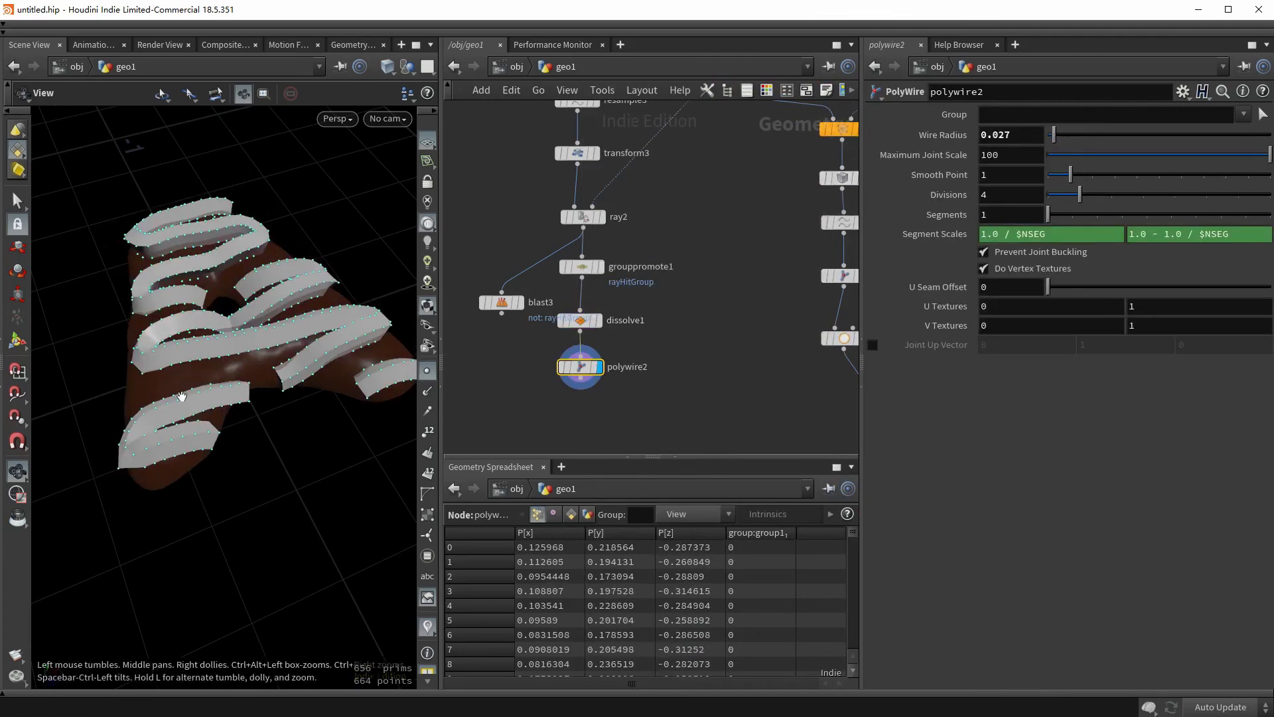
- Switch the viewport to Smooth Wire Shaded display and move polywire2 lower
key("w")
left_click(156, 398)
scroll(210, 359, "up", 2)
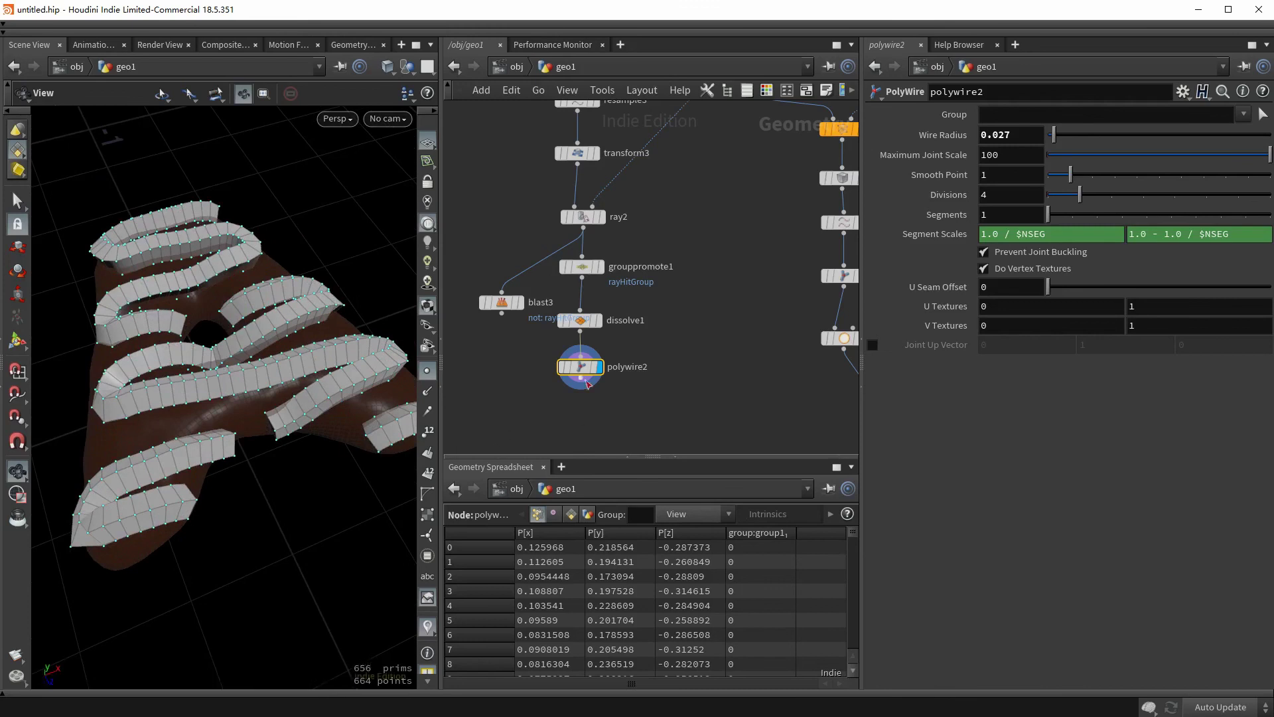
left_click_drag(587, 384, 587, 426)
- Insert an Attribute Noise node between dissolve1 and polywire2 driving a Float attribute named pscale
key("Tab")
type("att")
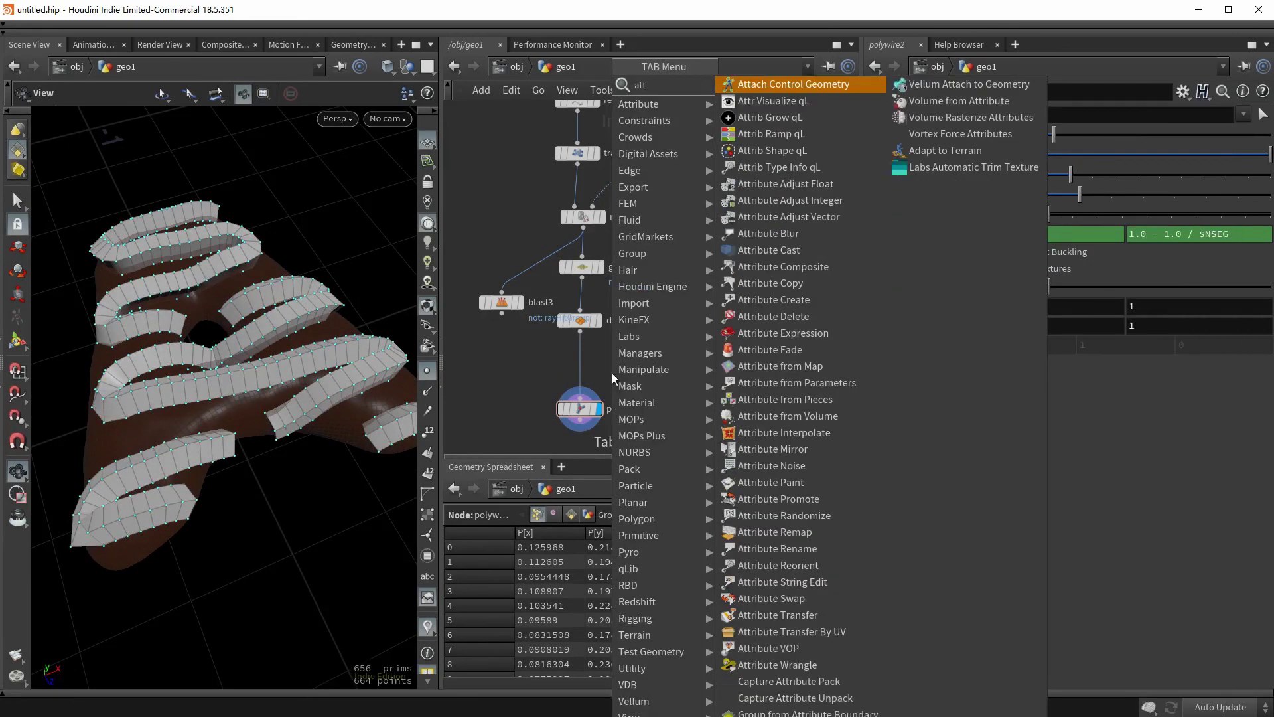
type("ribnoise")
key("Return")
left_click(604, 373)
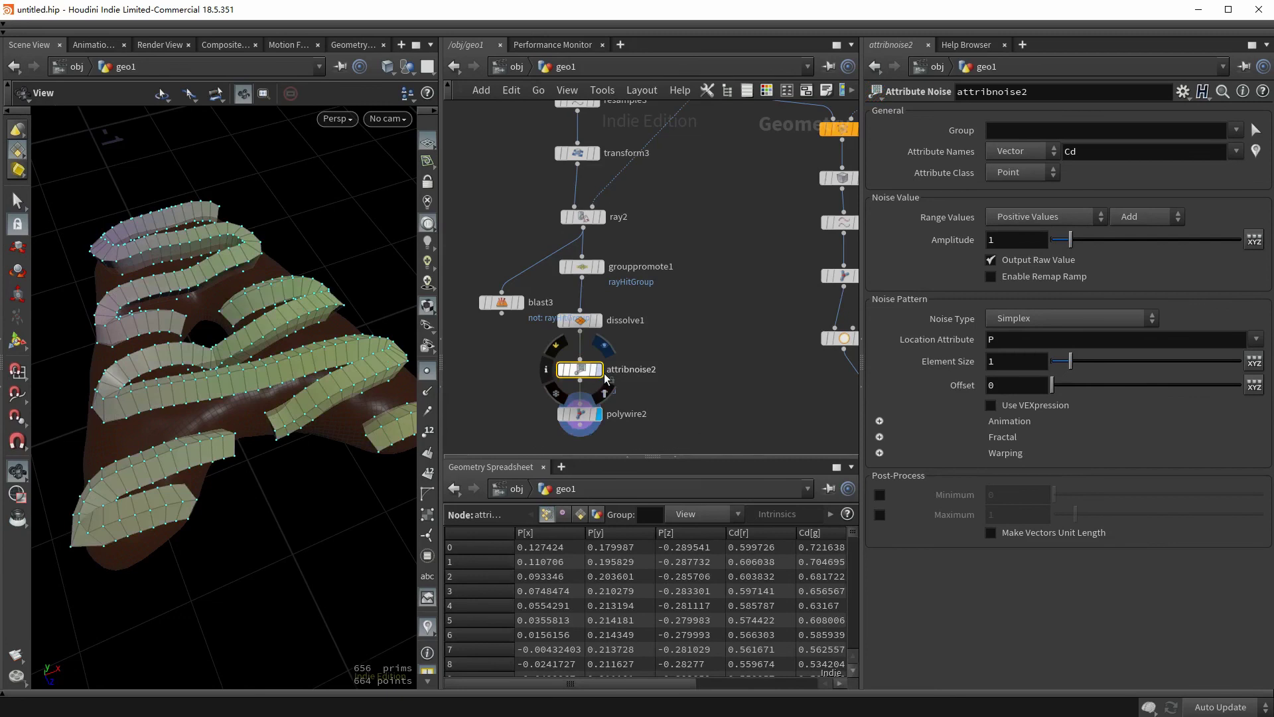
left_click(599, 369)
left_click(1021, 151)
left_click(1004, 168)
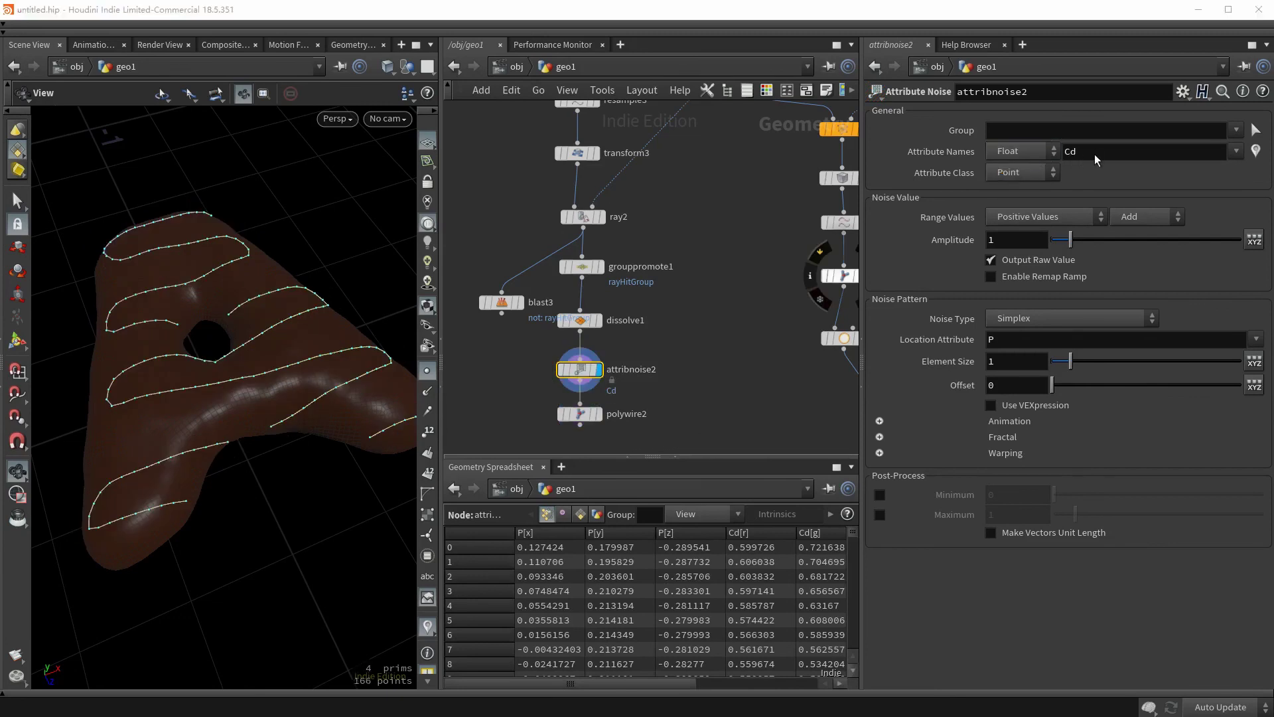
left_click(1089, 161)
type("pscale")
key("Return")
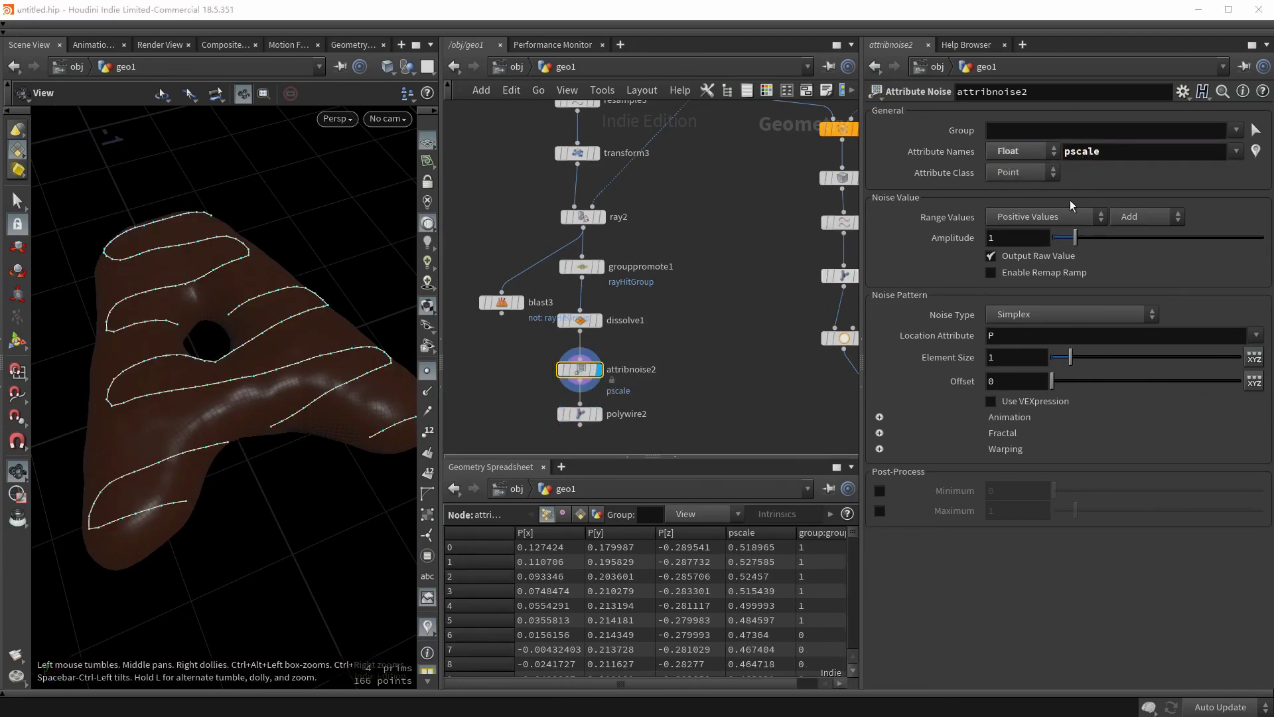
- Set the noise range to Min/Max 0.002–0.02, Perlin noise type, element size 0.15
left_click(1025, 213)
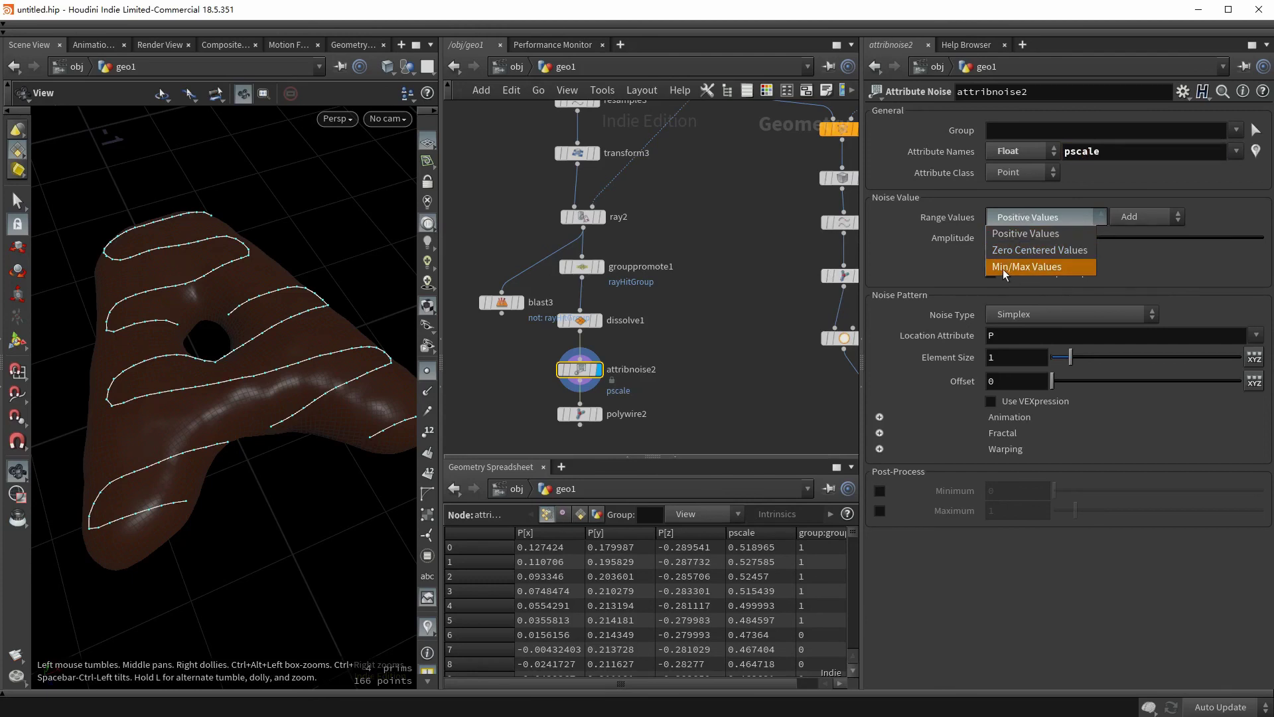
left_click(1026, 266)
left_click(1005, 236)
type("0.002")
key("Tab")
type("0.")
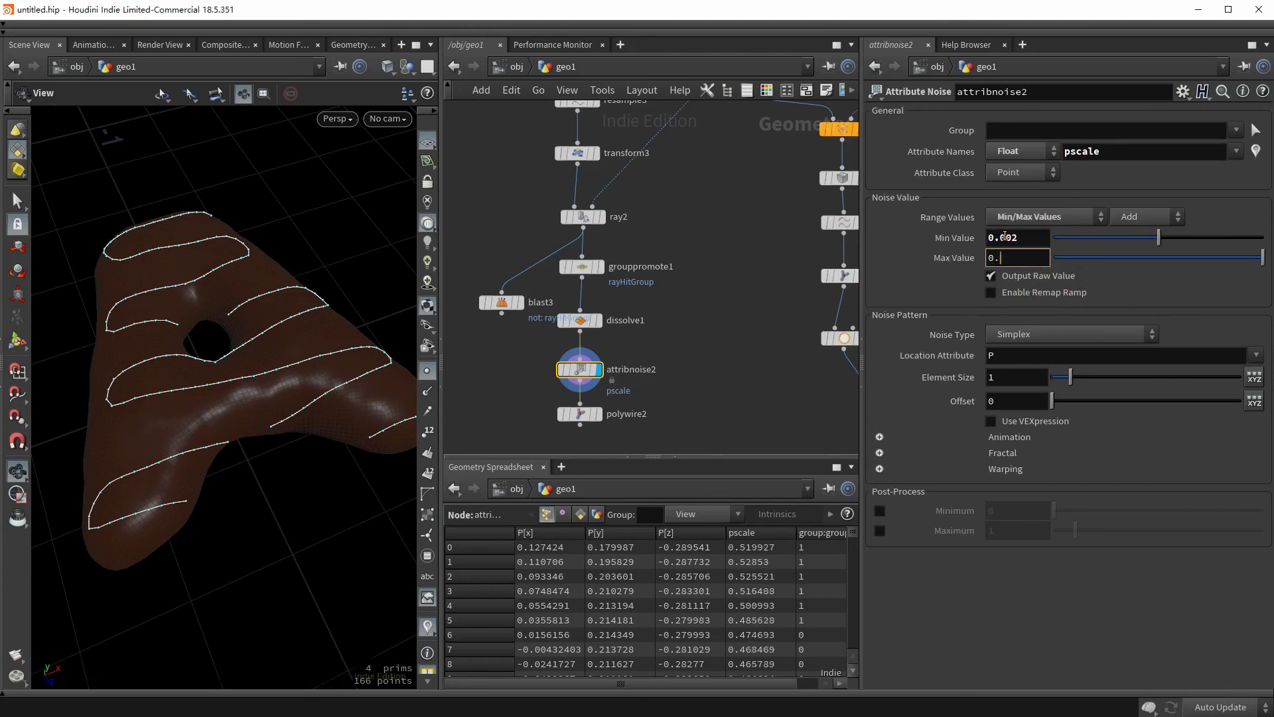
type("02")
key("Return")
left_click(1020, 334)
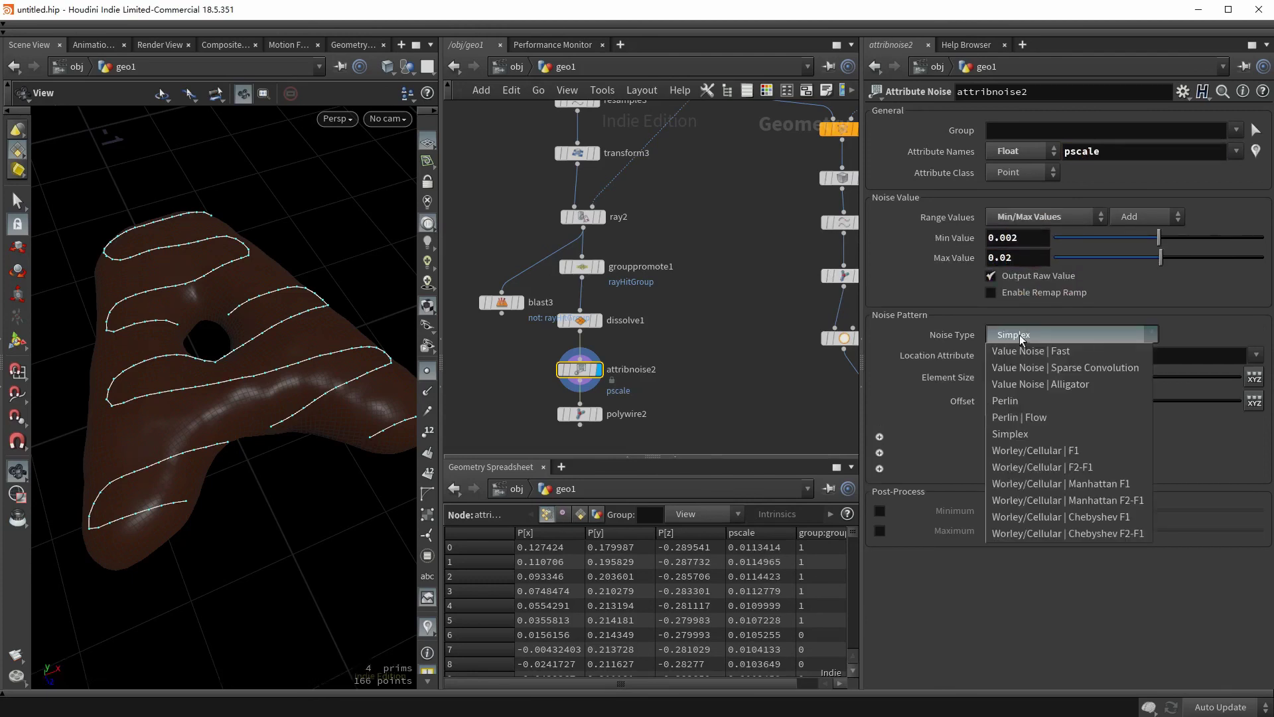
left_click(1009, 368)
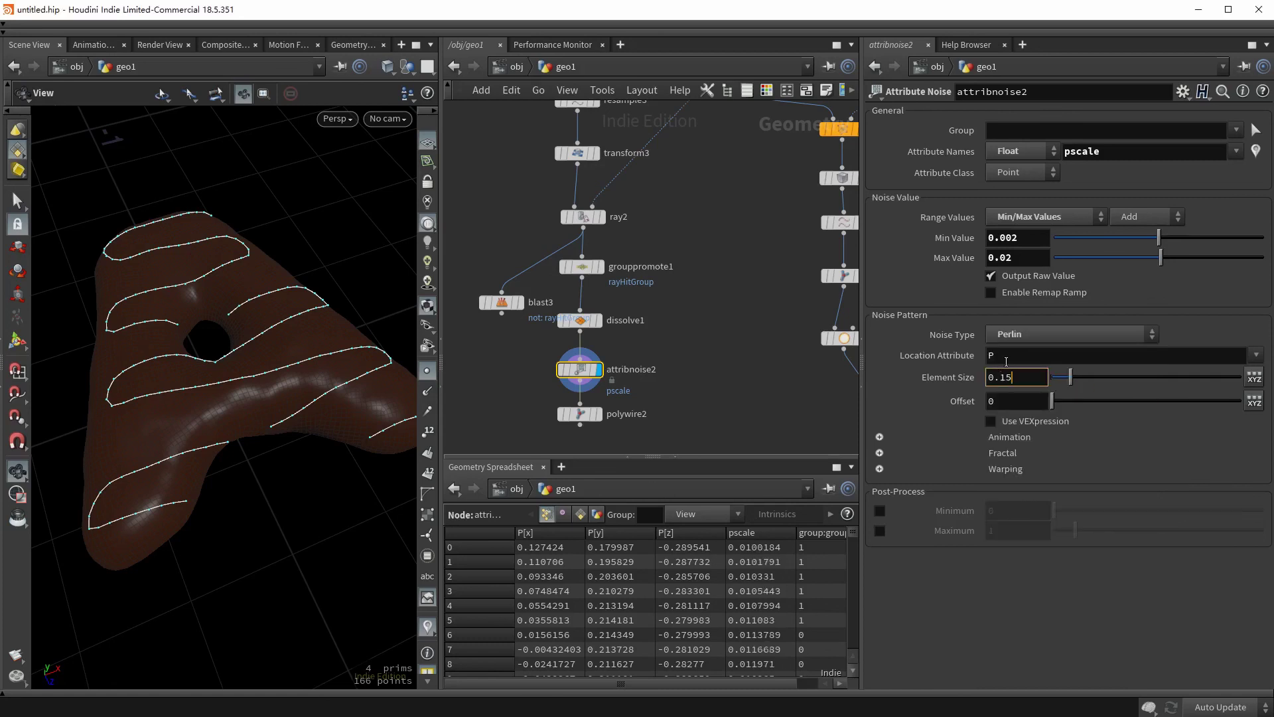
type("0.15")
key("Return")
- Display the sprinkle pscale node for comparison, then display the noise-driven sugar lines again
key("1")
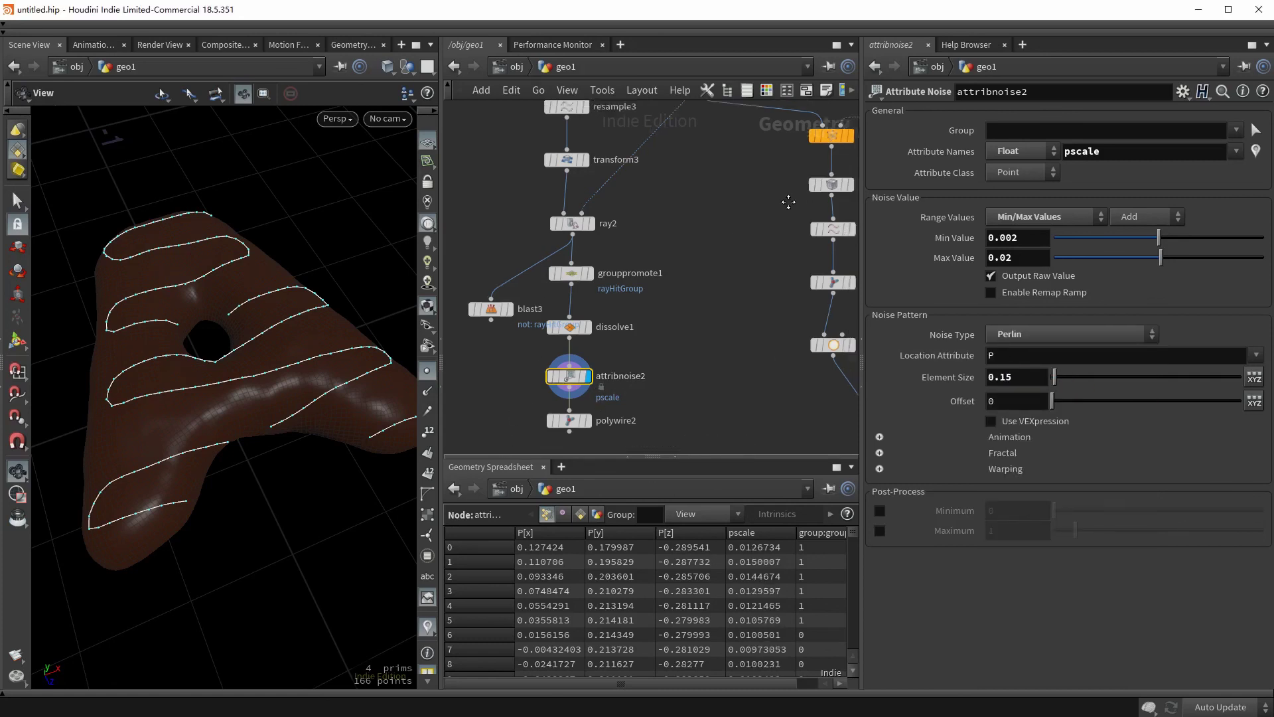
left_click_drag(687, 241, 575, 298)
left_click(628, 264)
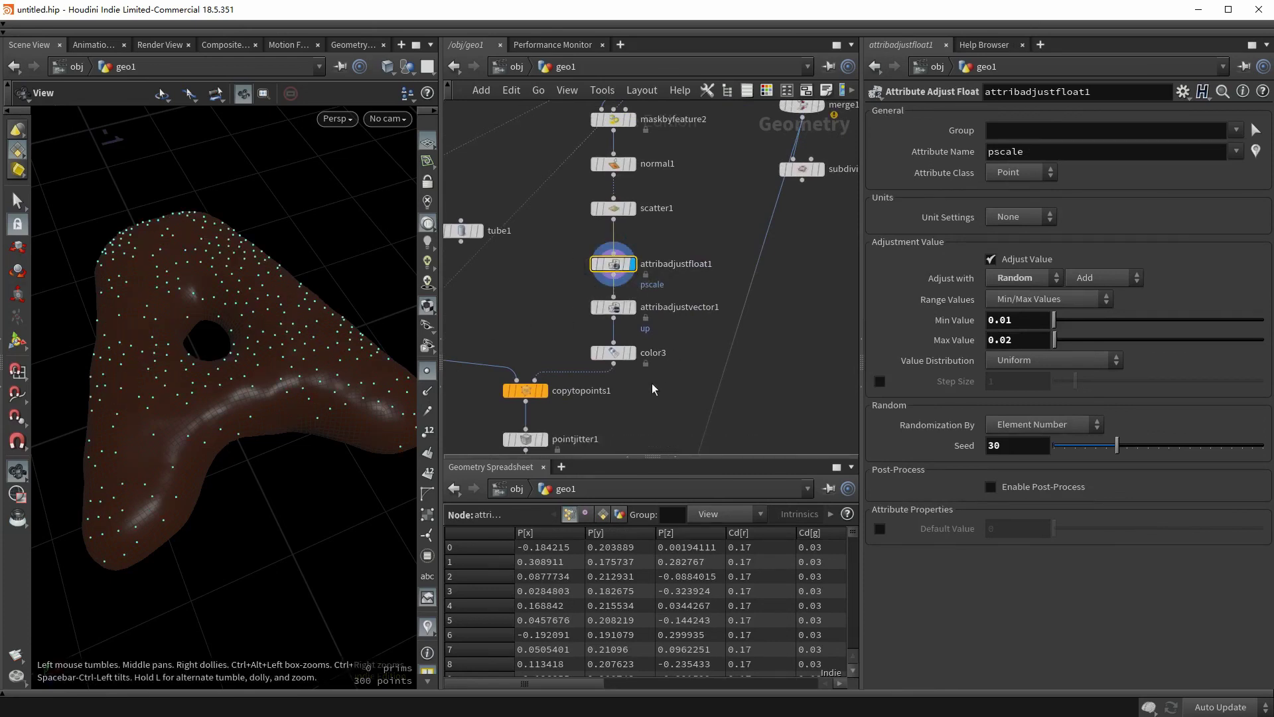
key("2")
key("3")
left_click_drag(715, 264, 583, 297)
left_click(625, 283)
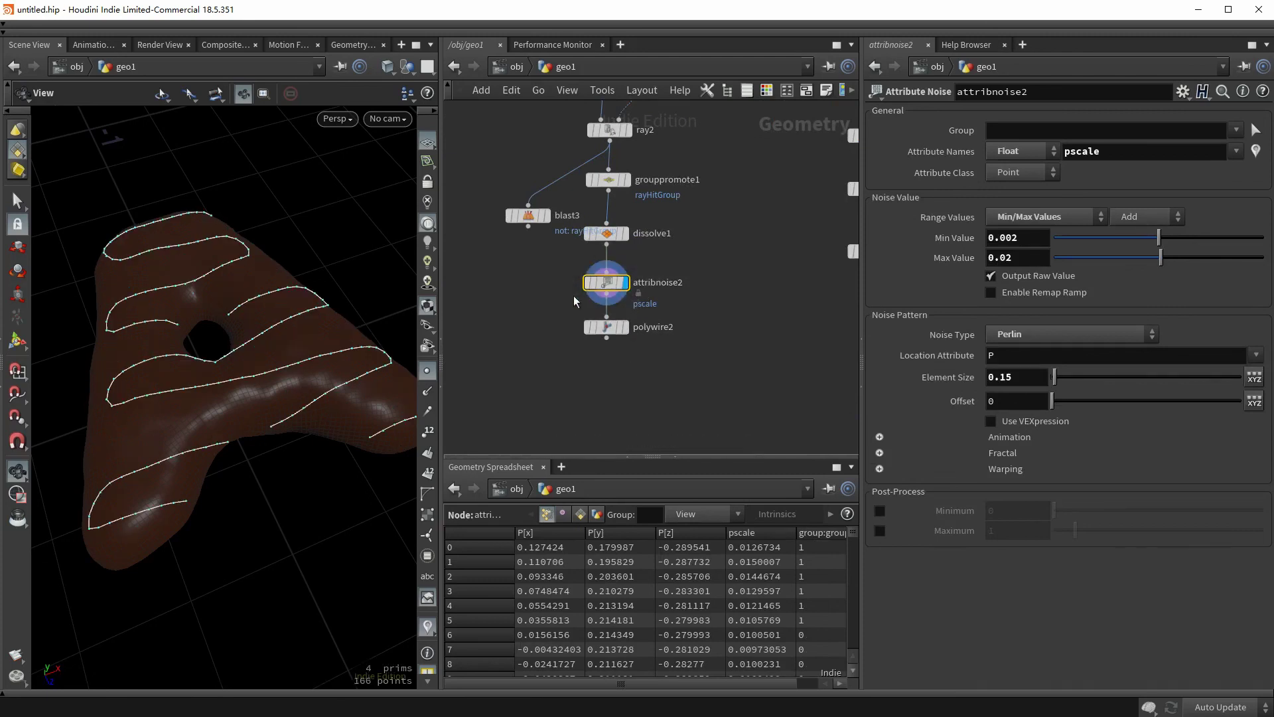
left_click(624, 327)
left_click(602, 327)
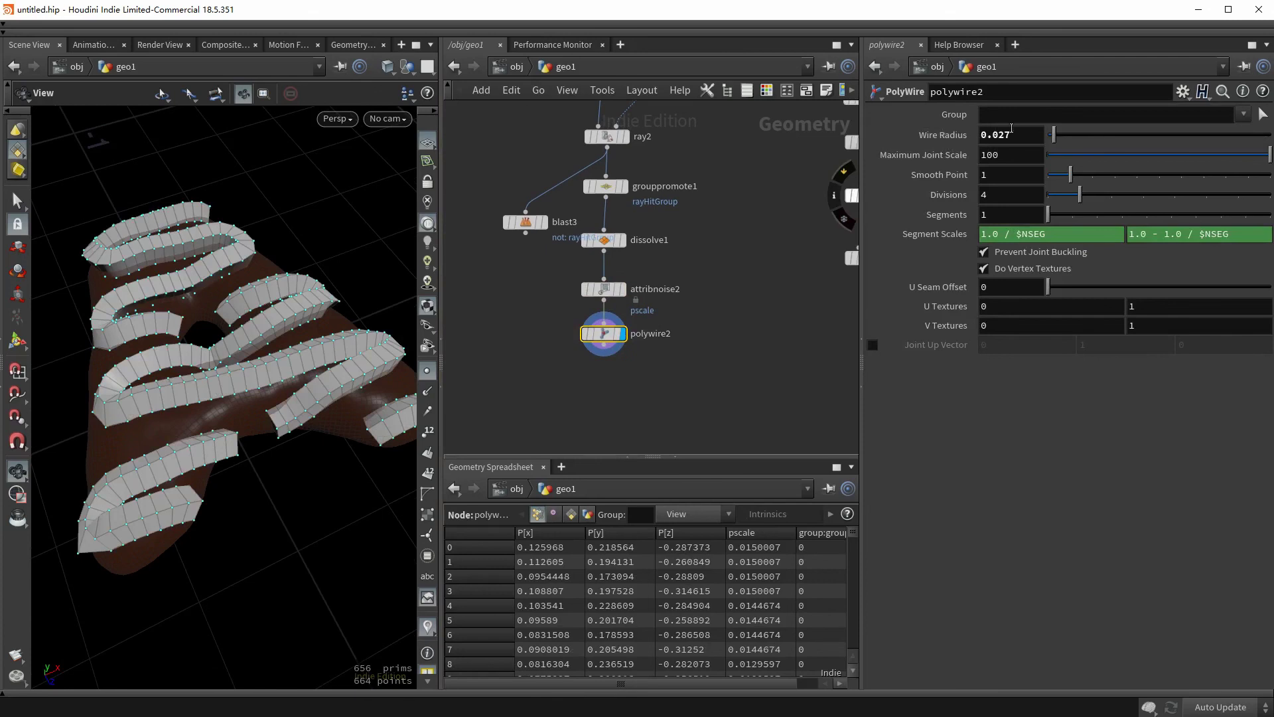
type("@")
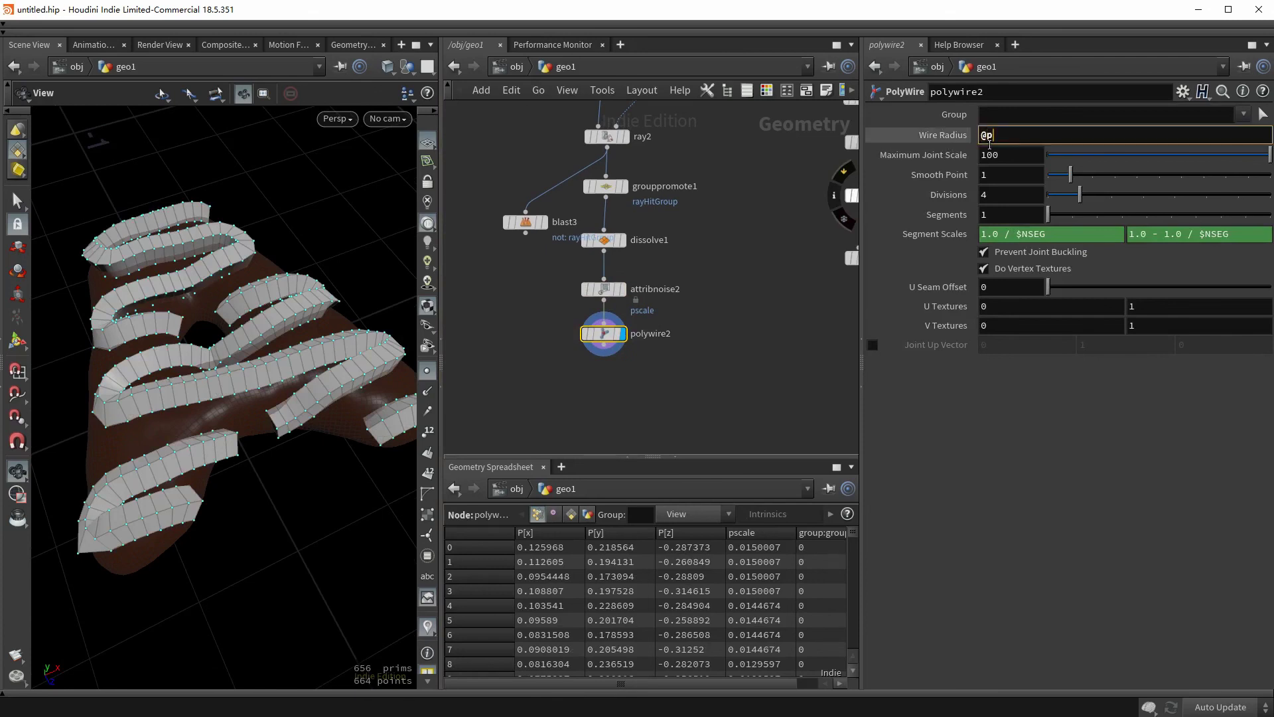
type("pscale")
key("Return")
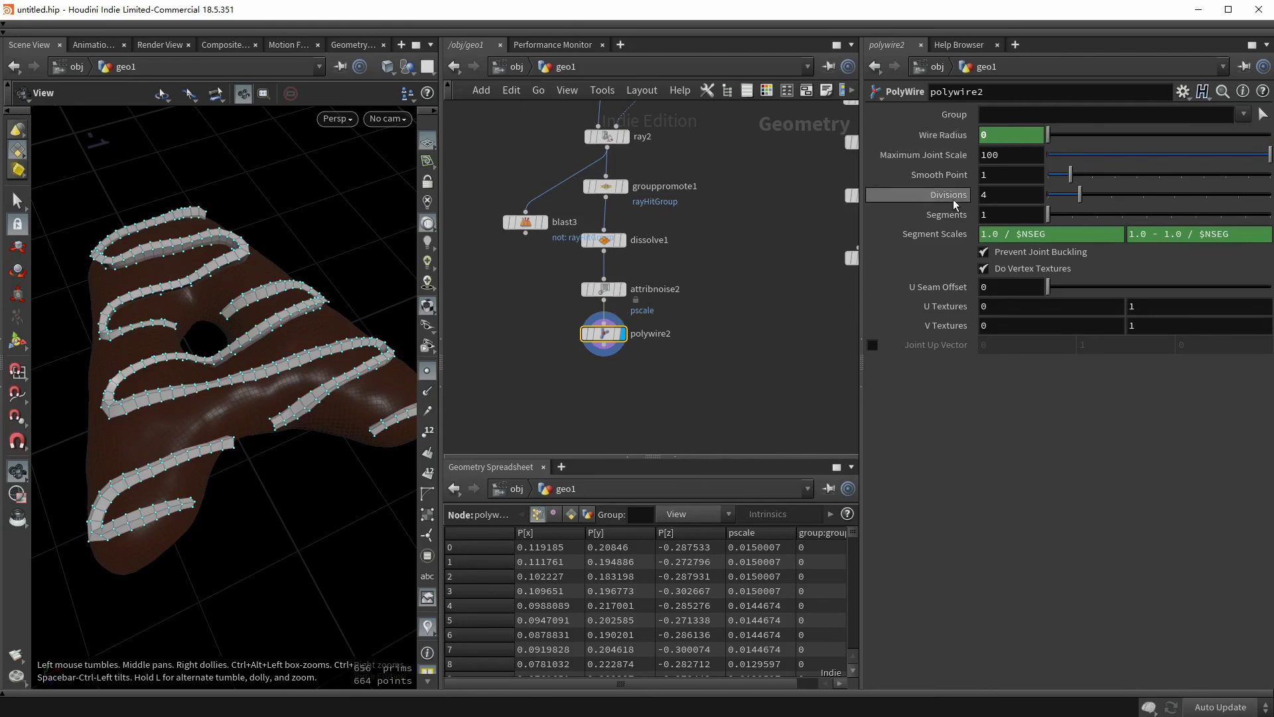
left_click(998, 189)
type("6")
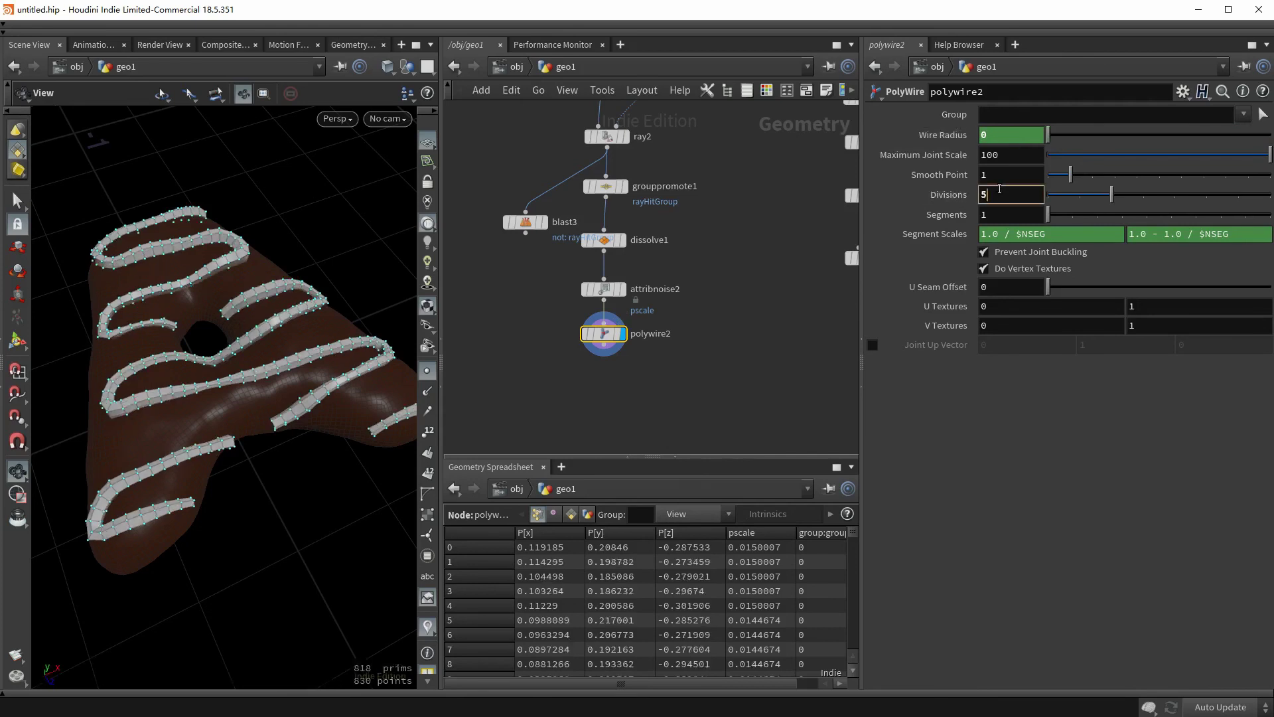
- Add a Subdivide node below polywire2 and hide the viewport point markers
left_click(604, 346)
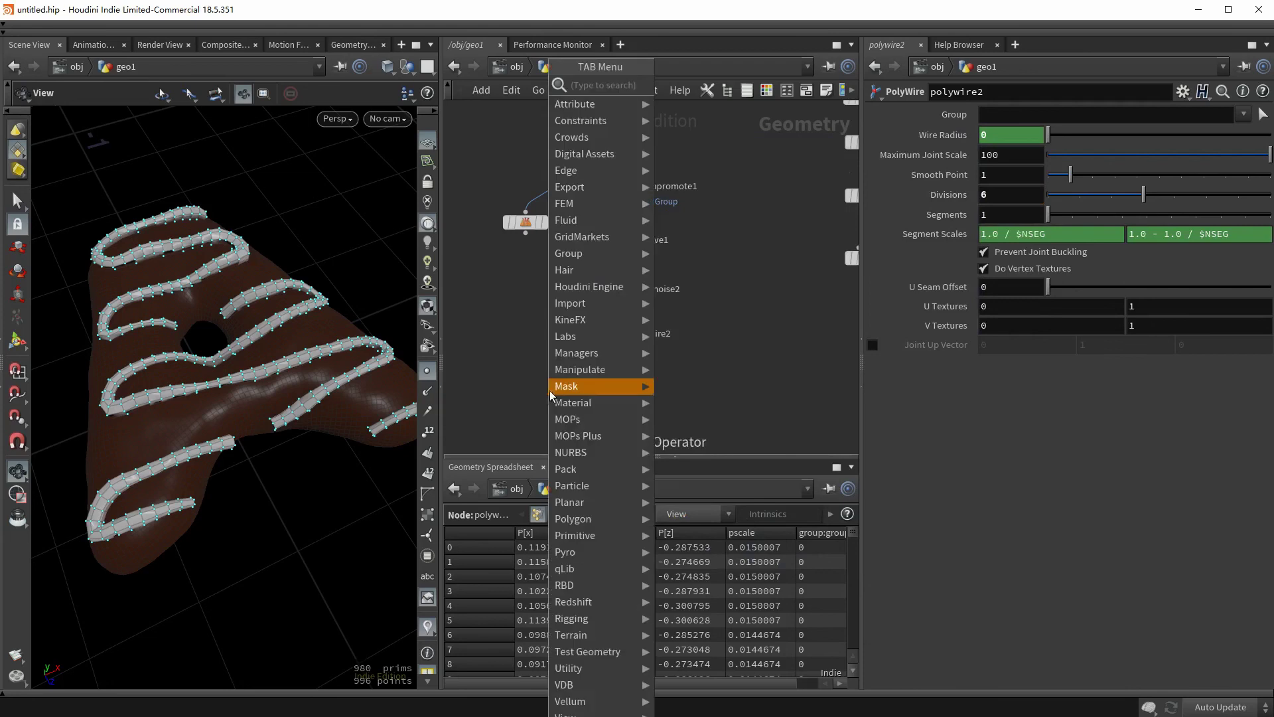
left_click(697, 265)
left_click(548, 397)
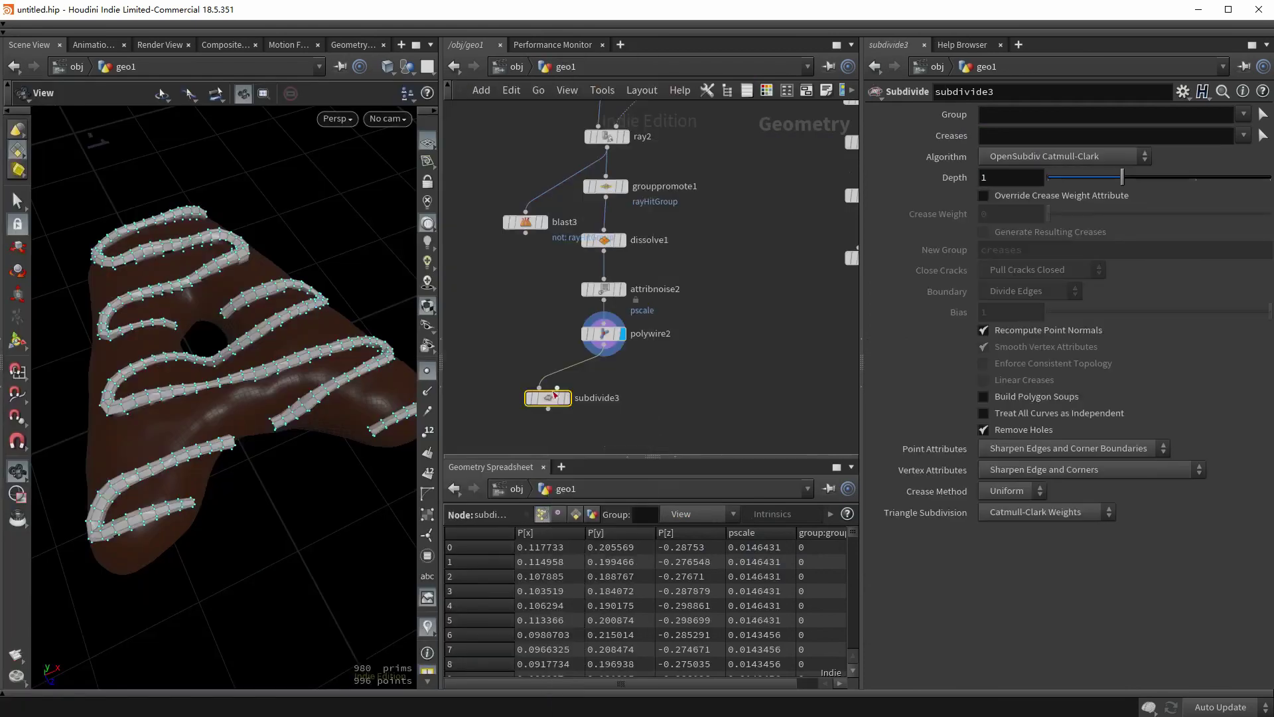
left_click(428, 371)
left_click_drag(286, 378, 248, 383)
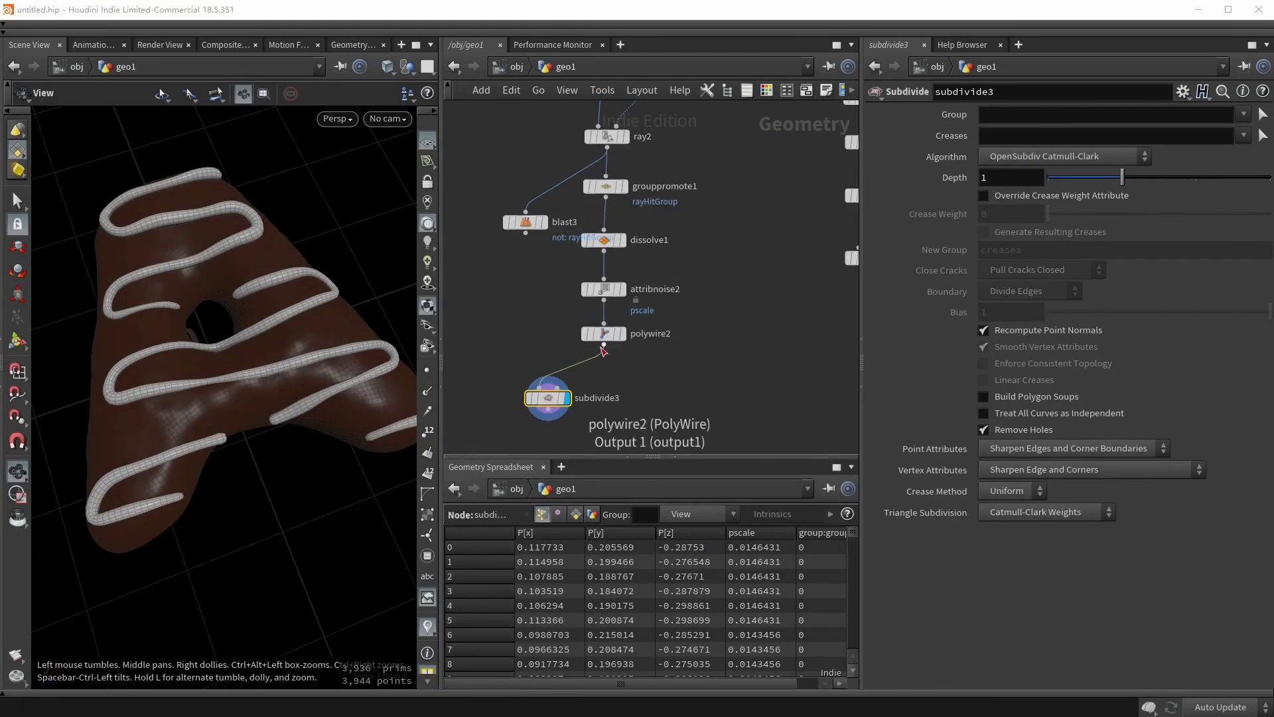
- Add a Group node after polywire2 with the group name lines
left_click(604, 346)
left_click(628, 403)
type("group")
key("Return")
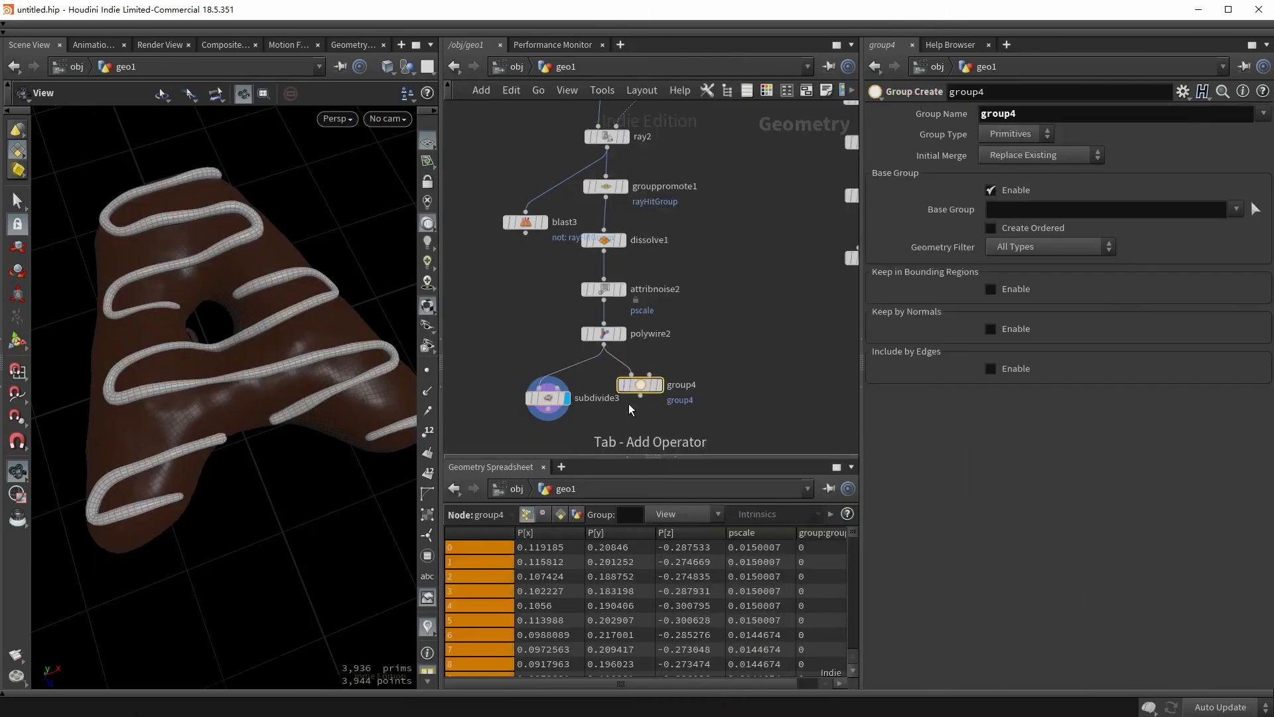
double_click(999, 114)
type("lines")
key("Return")
middle_click_drag(789, 385, 688, 370)
- Insert a Color node before the group with colour 0.09, 0.01, 0
key("Tab")
type("color")
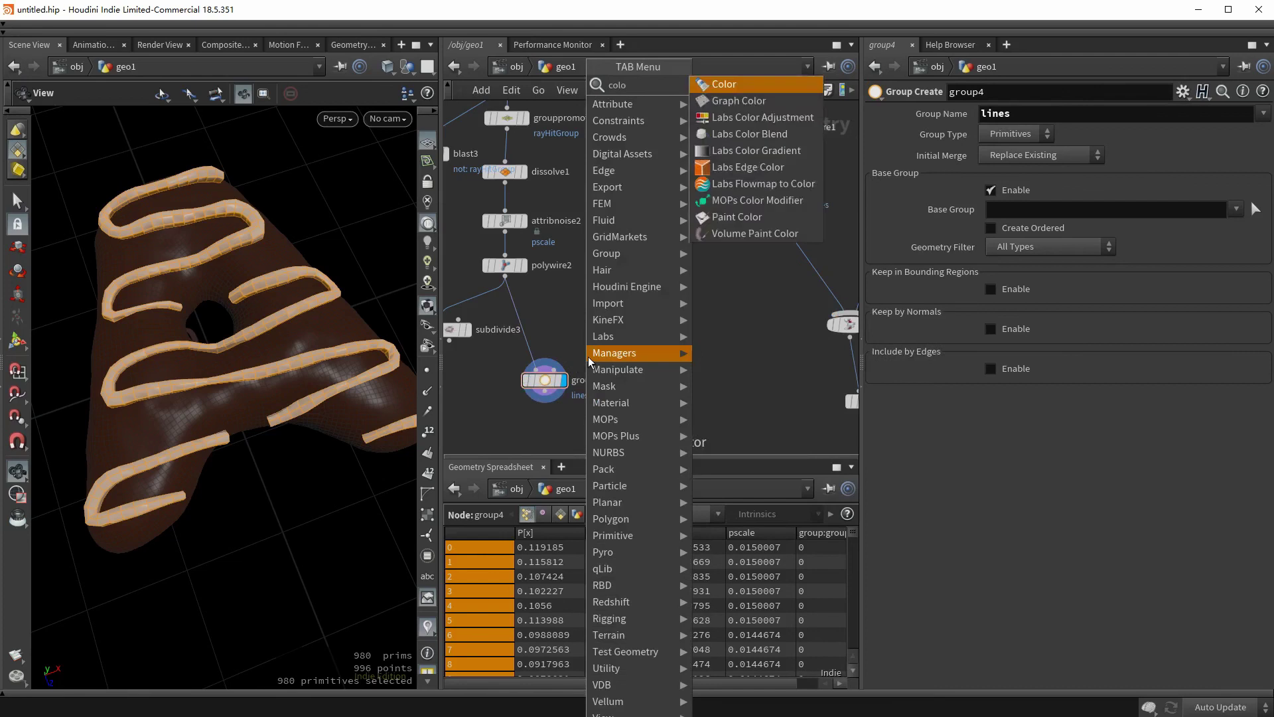
key("Return")
left_click(545, 341)
left_click(1049, 216)
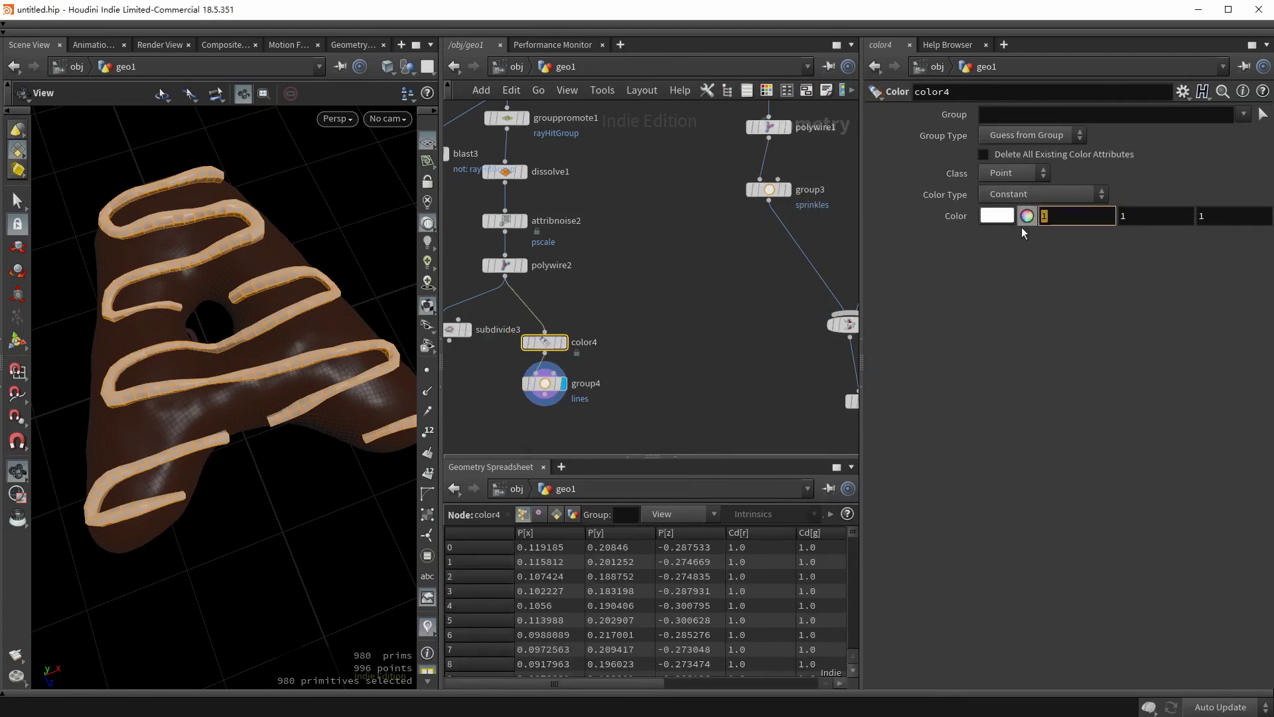
type("0.09")
key("Tab")
type("0.01")
key("Tab")
type("0")
key("Return")
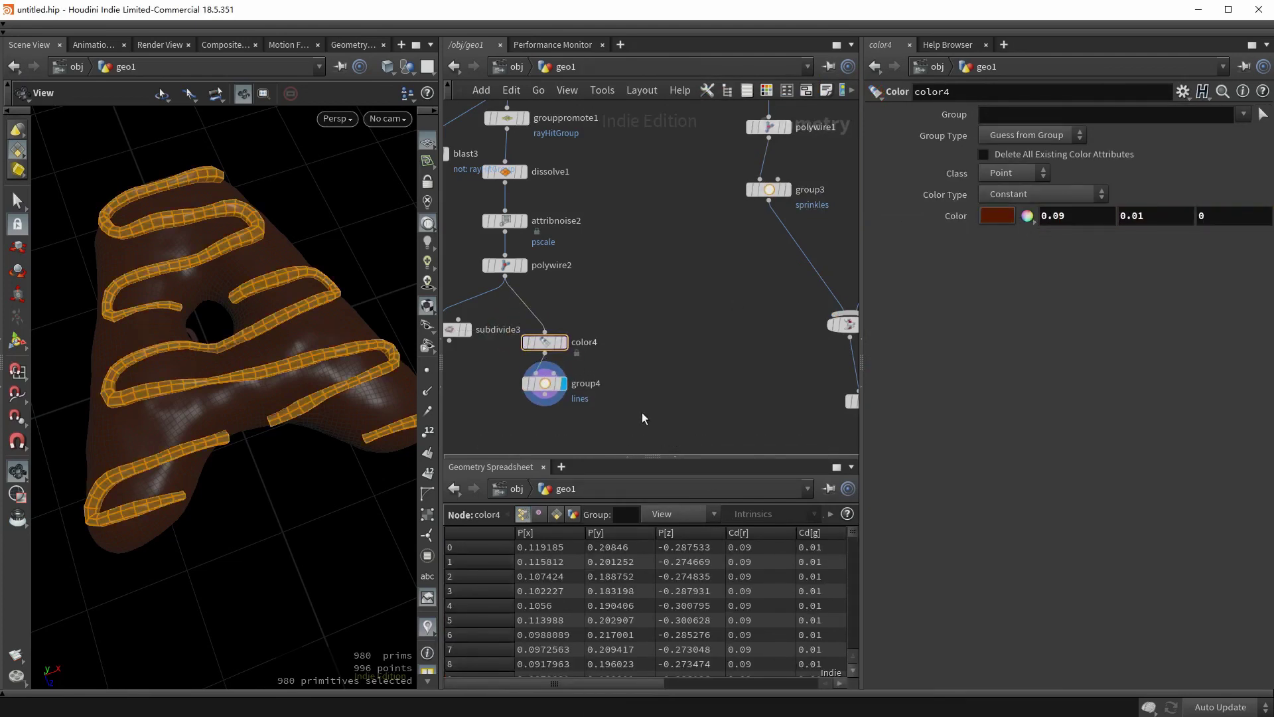
scroll(631, 268, "down", 5)
scroll(631, 268, "up", 4)
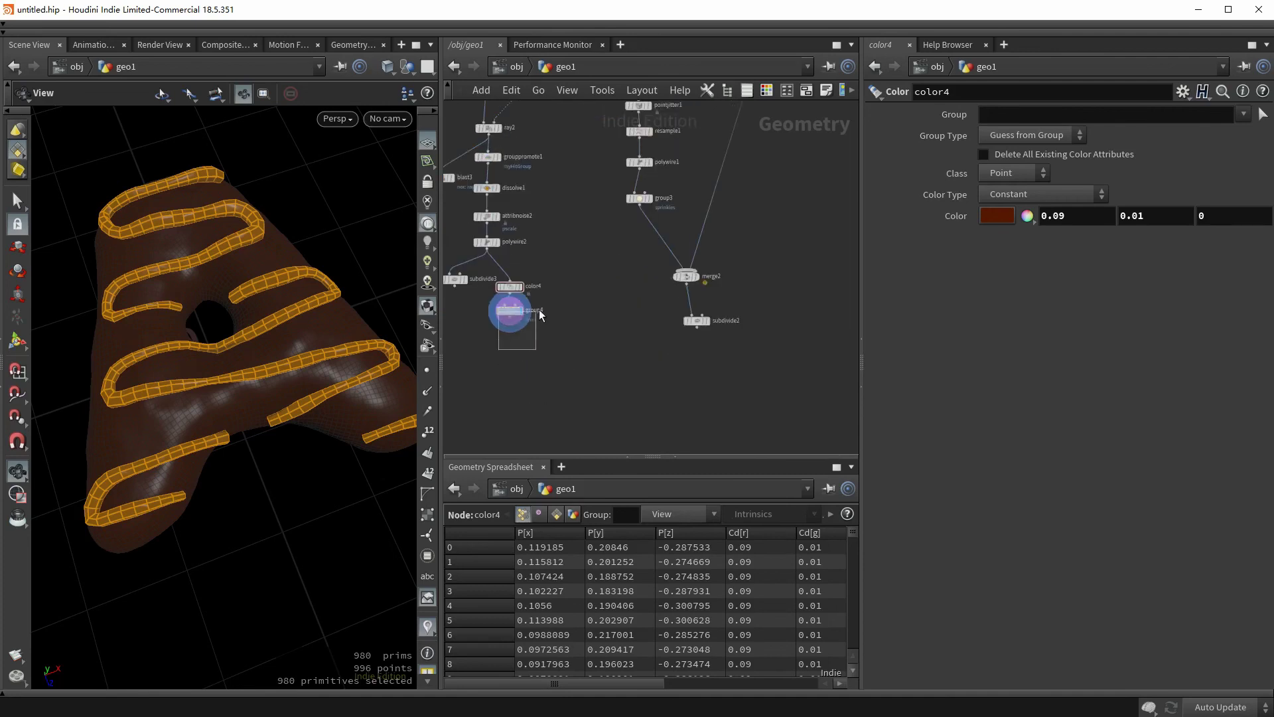
- Merge group4 with merge2 into a new merge3 and switch the viewport to smooth shading
left_click(686, 276, "shift")
left_click(685, 283)
left_click(584, 390, "alt")
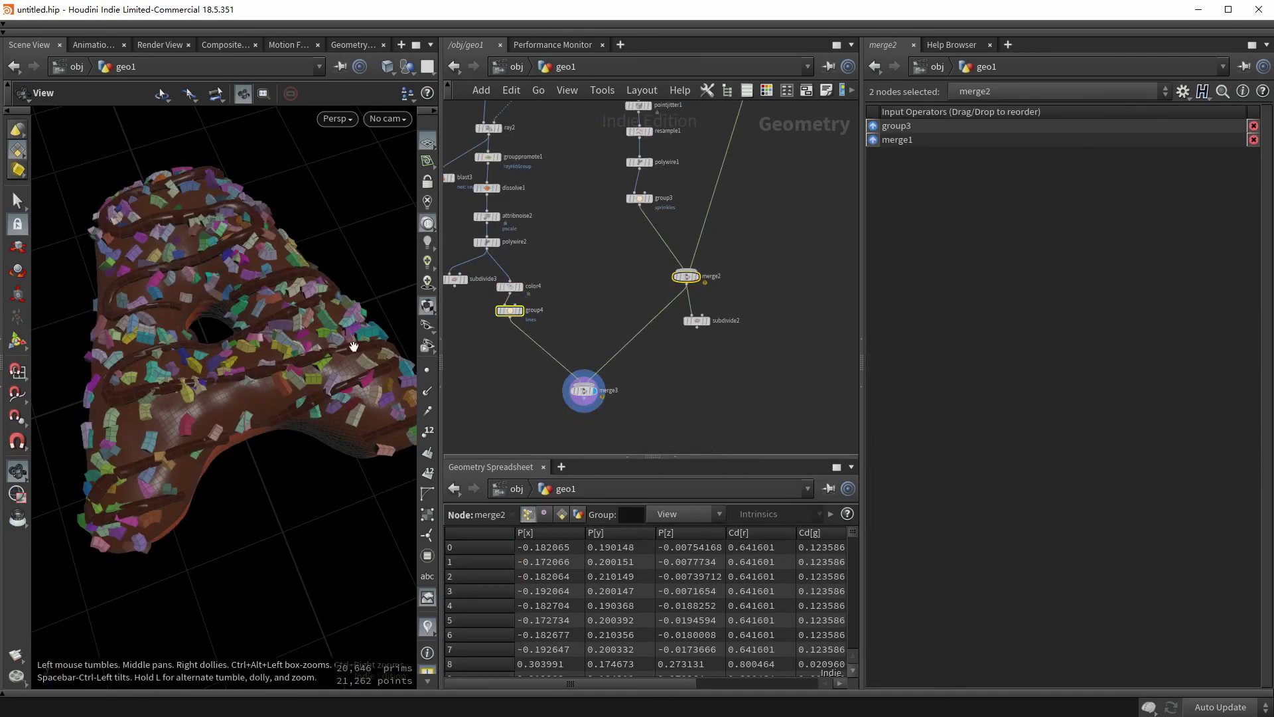
key("w")
left_click(365, 586)
left_click_drag(365, 585, 399, 524)
- Connect subdivide2 below merge3 and display the combined iced, sprinkled A
middle_click_drag(706, 318, 711, 267)
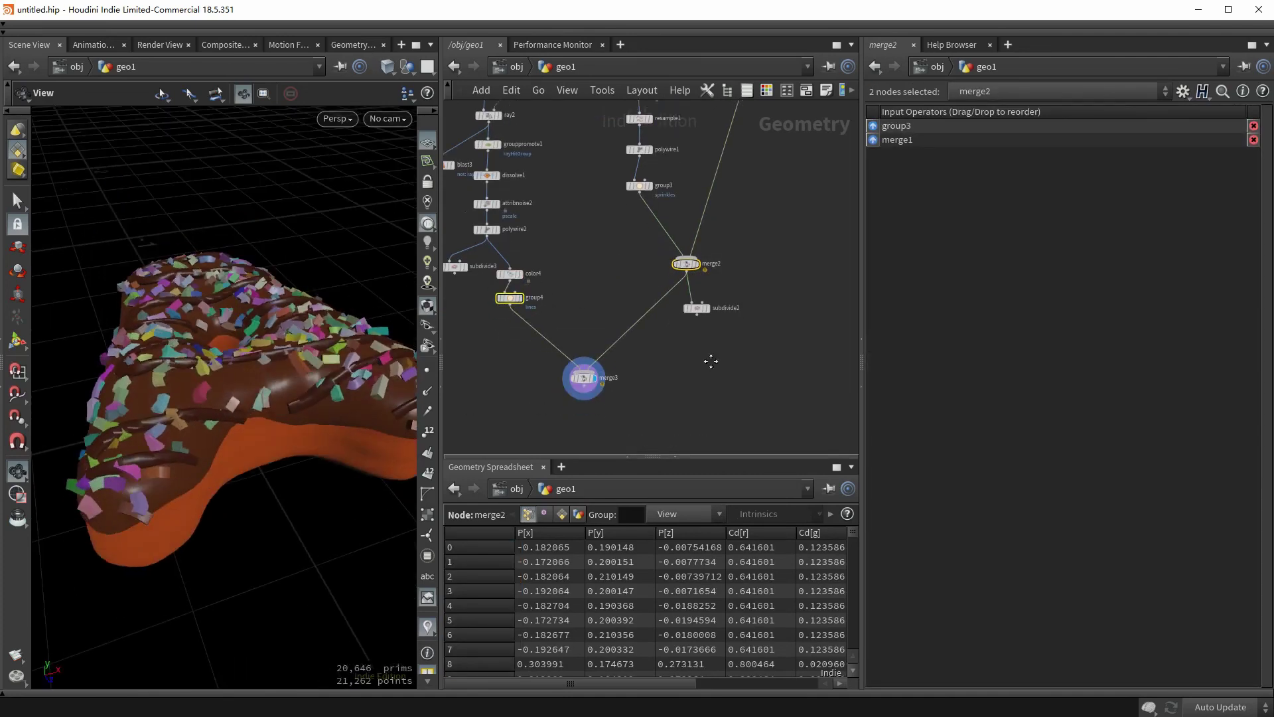
left_click_drag(711, 267, 599, 393)
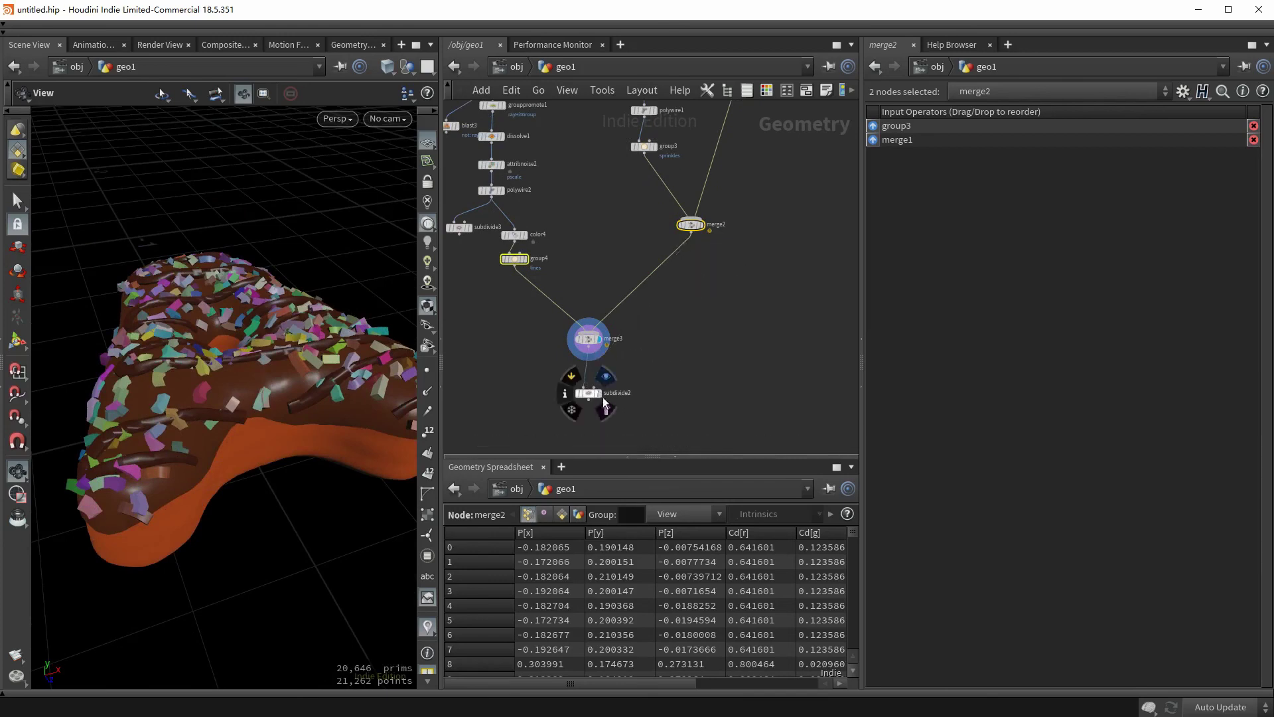
left_click(603, 396)
left_click_drag(294, 332, 187, 304)
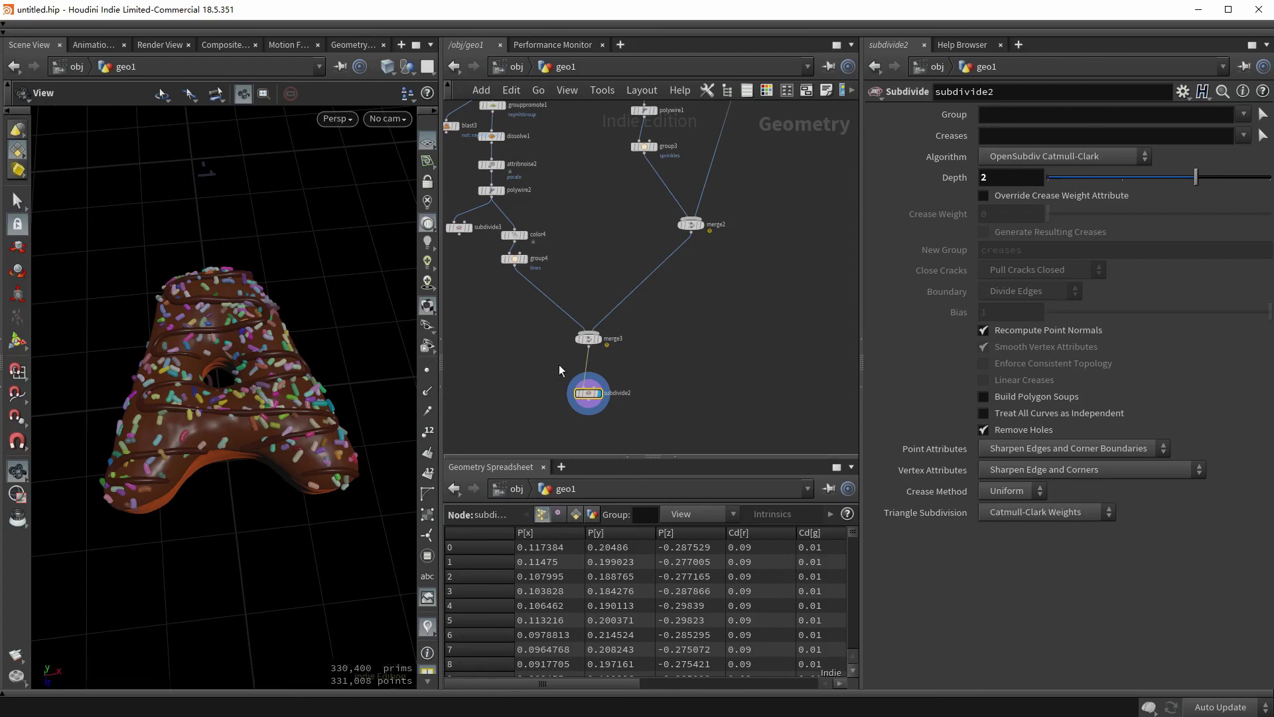
scroll(603, 342, "down", 5)
- Replace font1's text A with X and orbit to inspect the rebuilt X donut
scroll(630, 298, "up", 5)
left_click(648, 341)
middle_click_drag(581, 365, 502, 326)
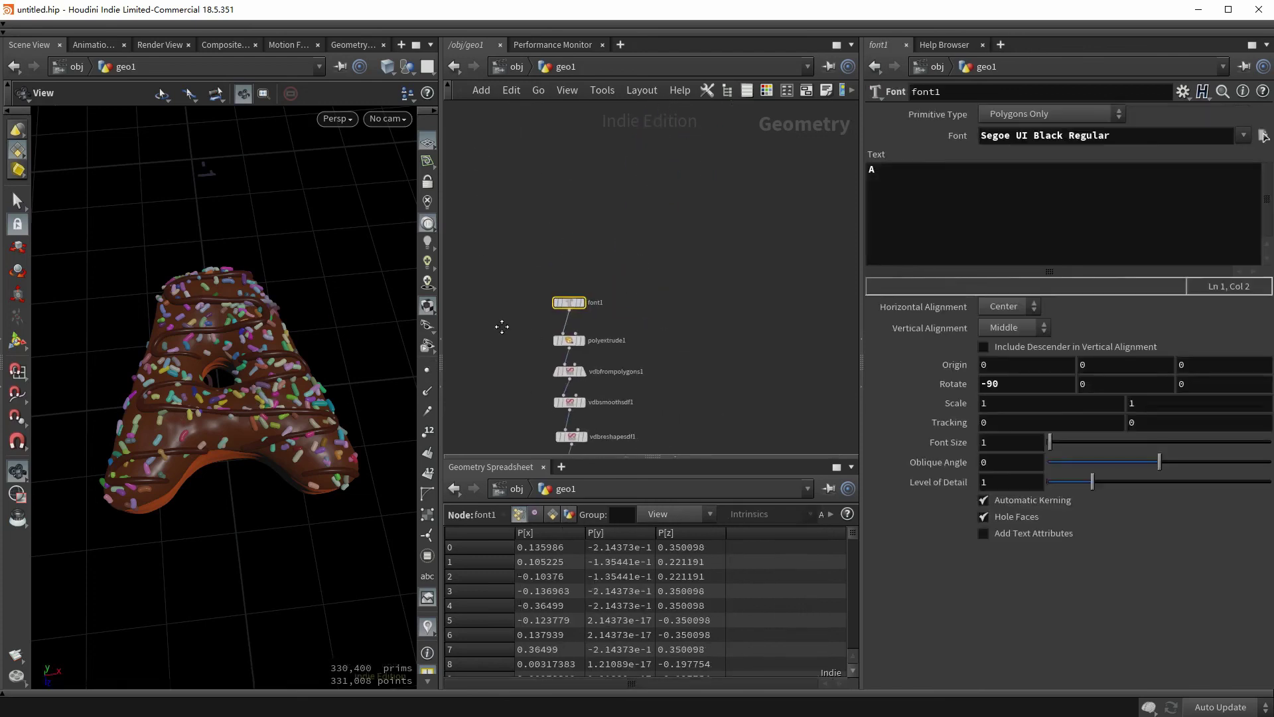
left_click_drag(895, 204, 878, 183)
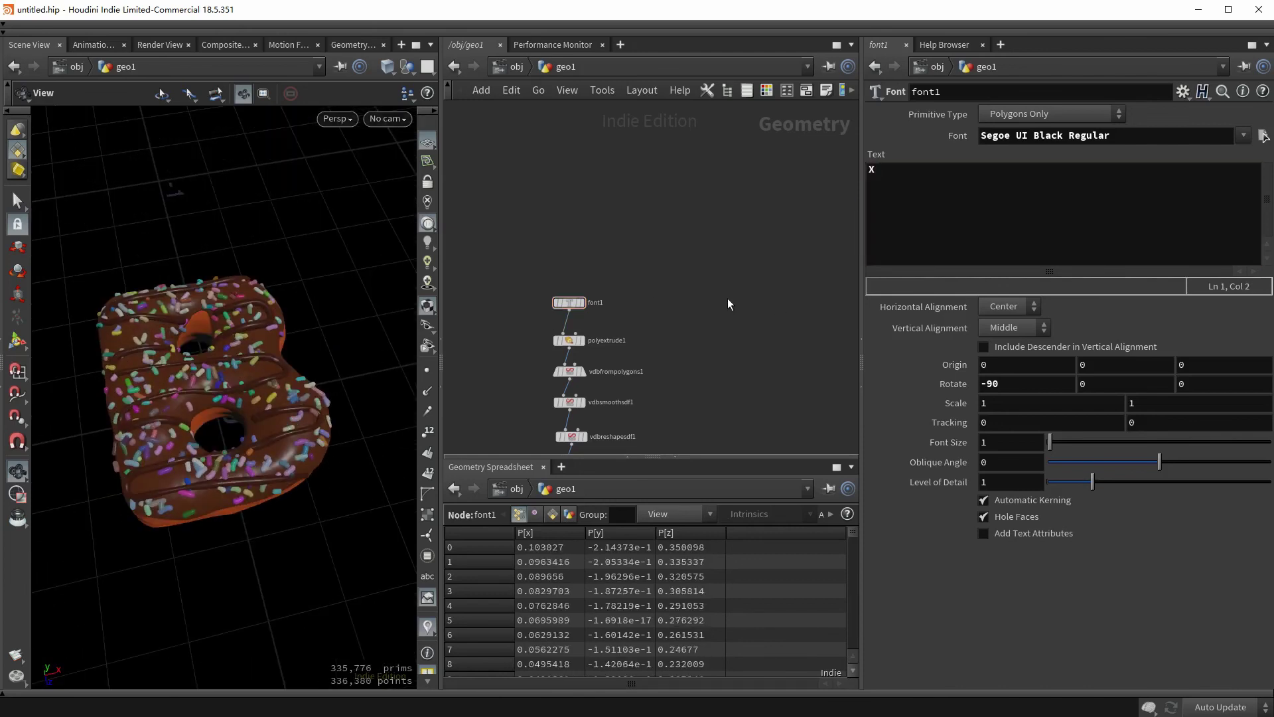
left_click_drag(273, 351, 231, 362)
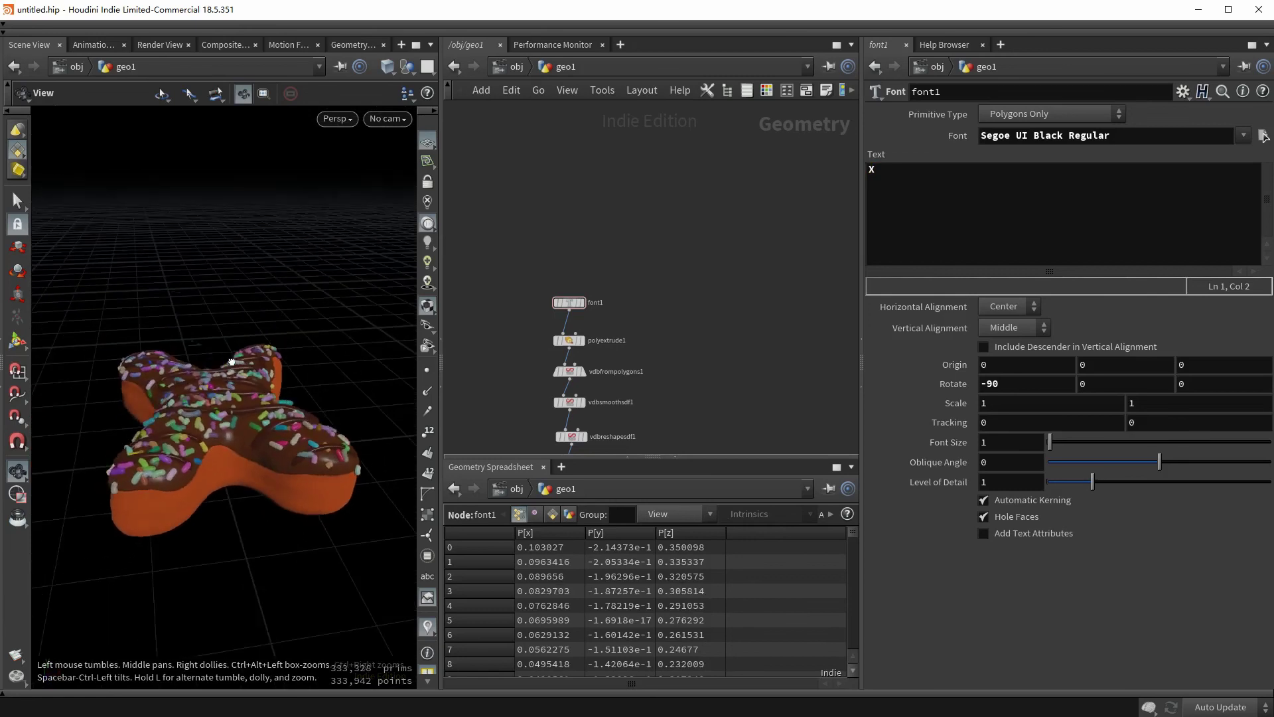